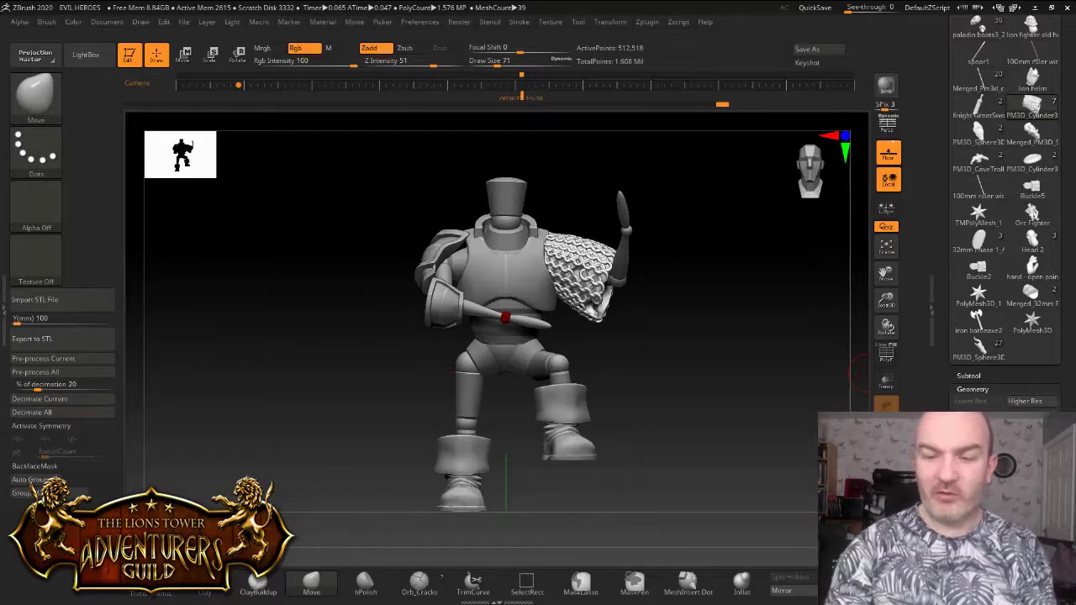
Expand the subtool list and make the ZSphere_1 mannequin the active subtool
{"action": "left_click_drag", "start_coordinate": [885, 274], "coordinate": [900, 310]}
{"action": "left_click_drag", "start_coordinate": [739, 353], "coordinate": [740, 400]}
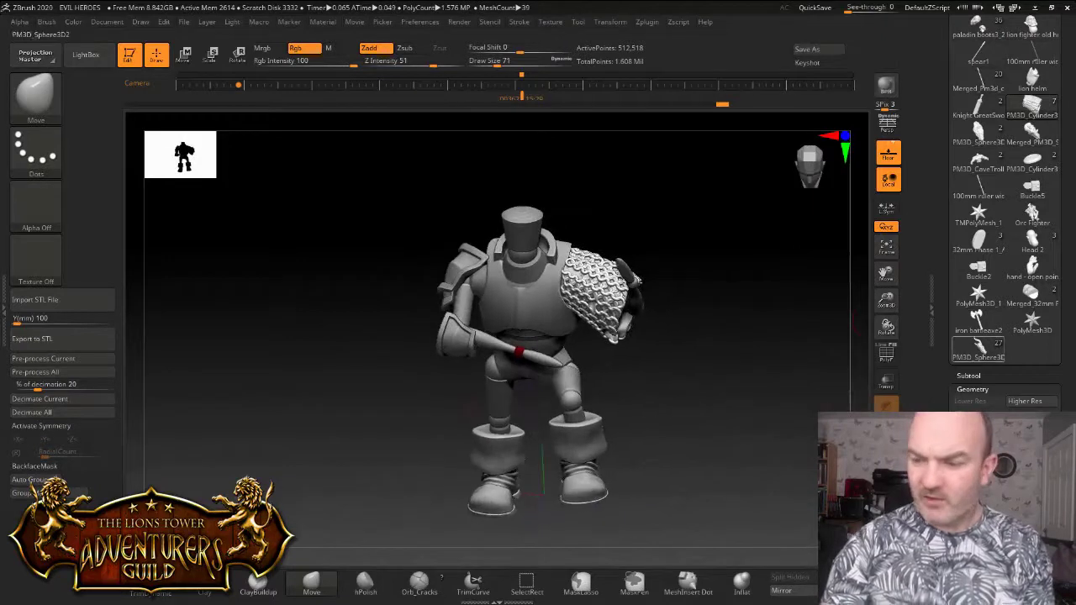
{"action": "left_click", "coordinate": [970, 376]}
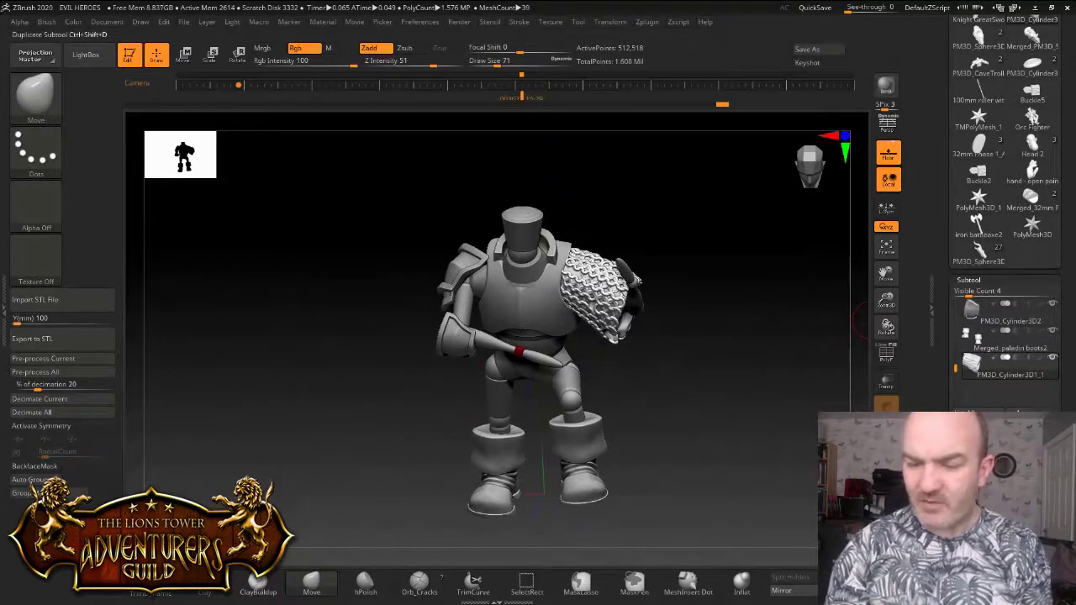
{"action": "left_click_drag", "start_coordinate": [748, 361], "coordinate": [744, 332], "text": "shift"}
{"action": "left_click", "coordinate": [573, 396], "text": "alt"}
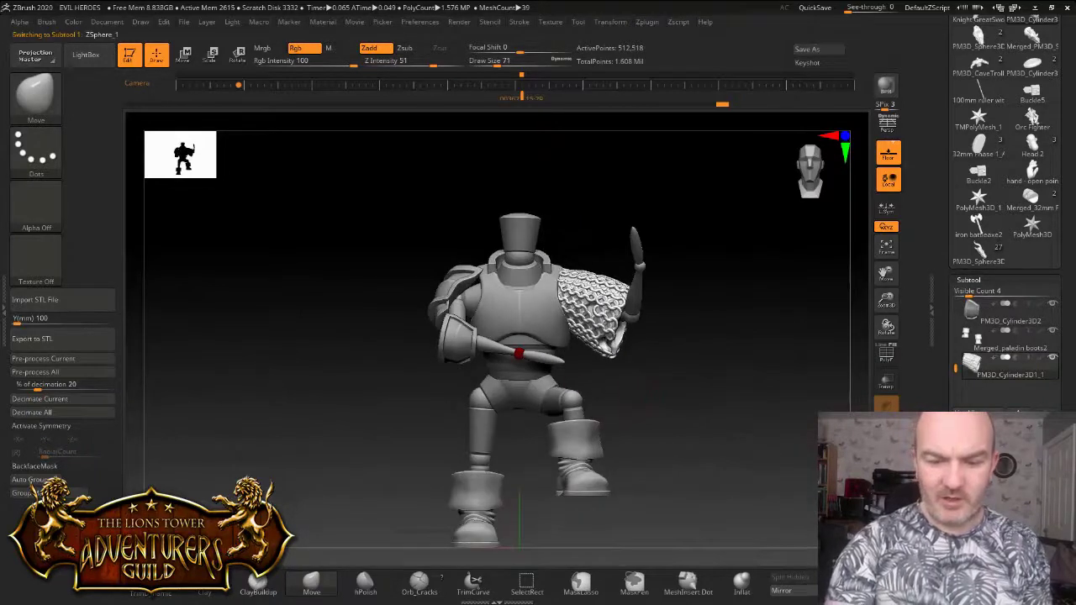
{"action": "mouse_move", "coordinate": [740, 362]}
{"action": "left_mouse_down", "text": "shift"}
{"action": "mouse_move", "coordinate": [672, 361]}
{"action": "mouse_move", "coordinate": [740, 361]}
{"action": "left_mouse_up", "text": "shift"}
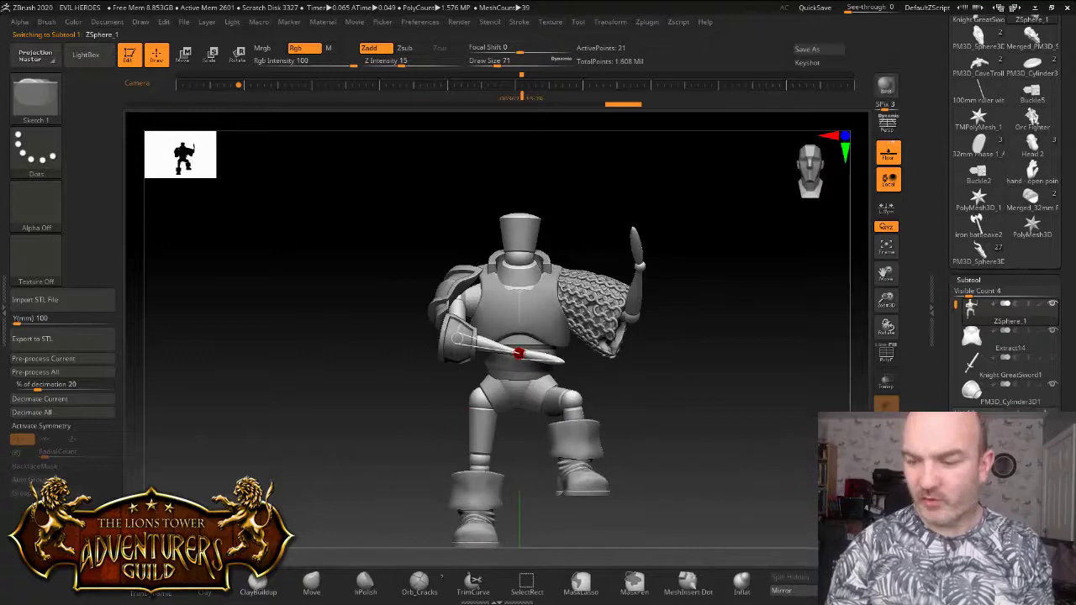
Turn on the polyframe display for the ZSphere mannequin and view it from the front
{"action": "scroll", "coordinate": [1006, 252], "scroll_direction": "down", "scroll_amount": 5}
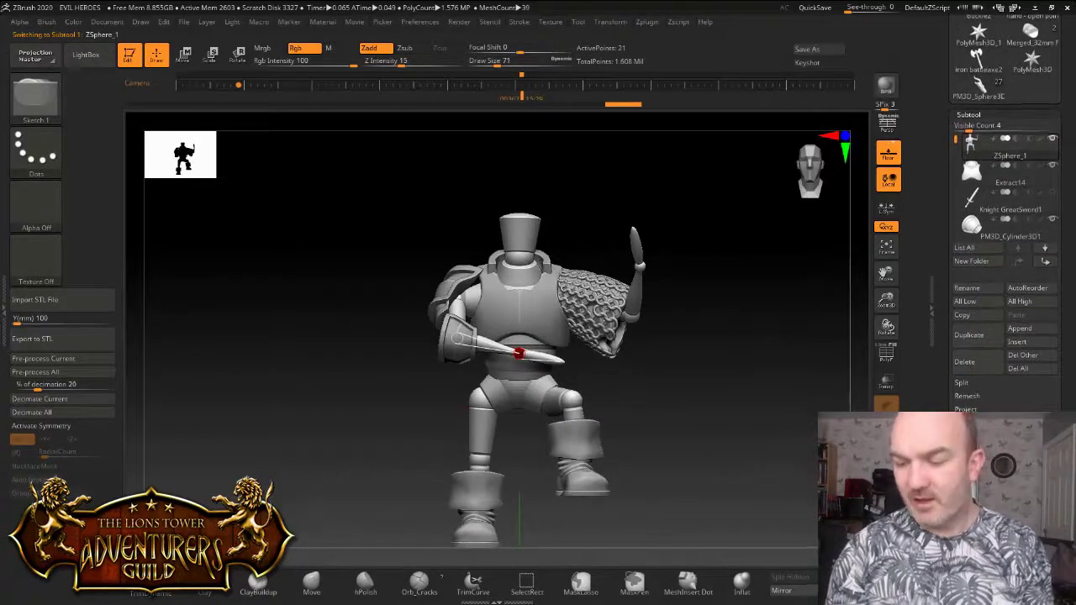
{"action": "scroll", "coordinate": [1006, 252], "scroll_direction": "down", "scroll_amount": 3}
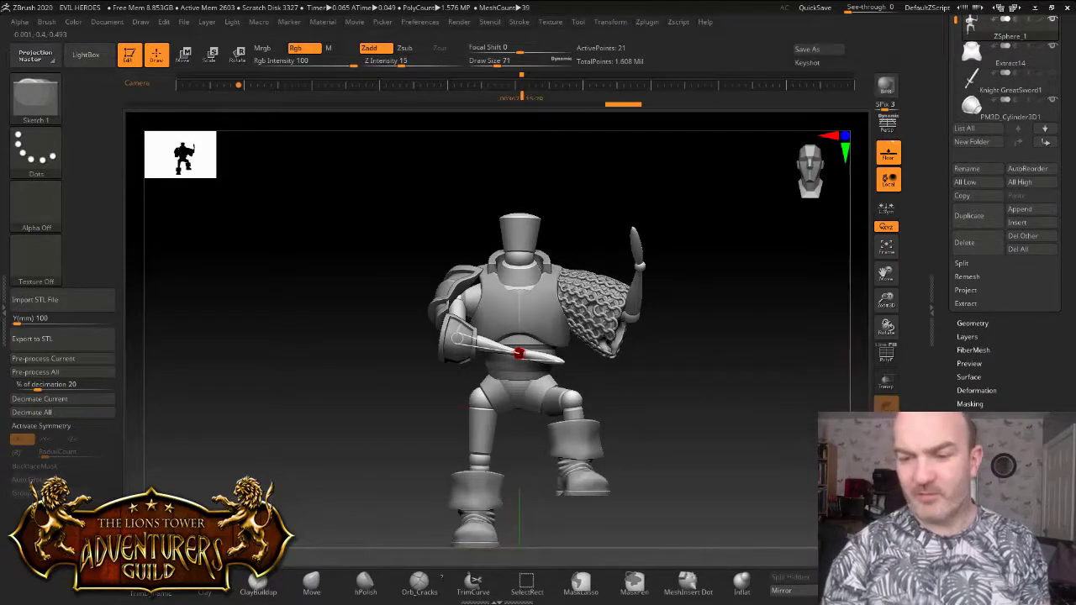
{"action": "key", "text": "r"}
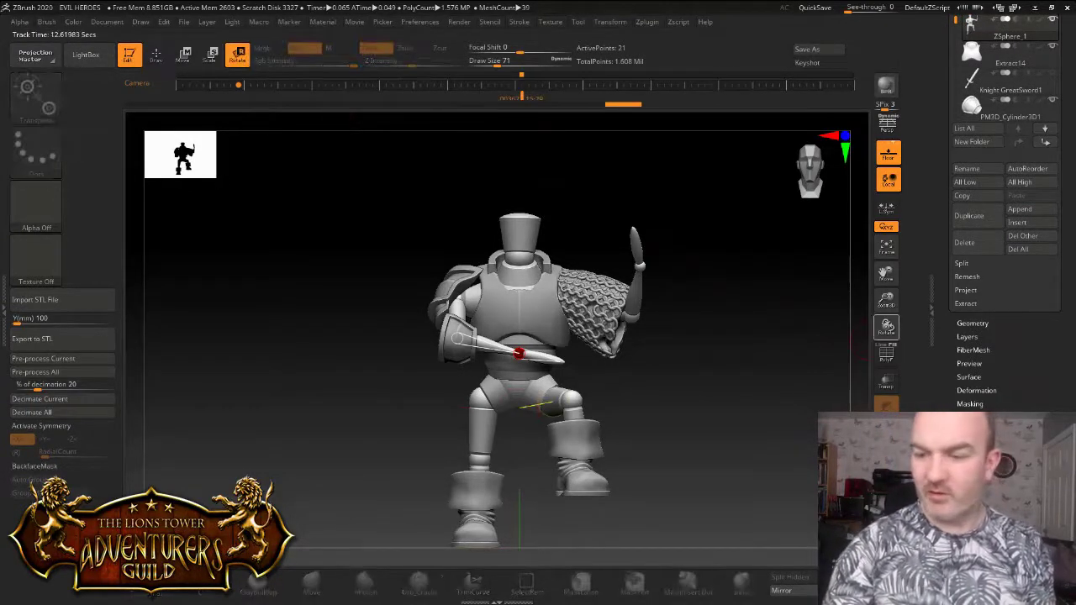
{"action": "left_click", "coordinate": [886, 354]}
{"action": "left_click_drag", "start_coordinate": [757, 379], "coordinate": [727, 378]}
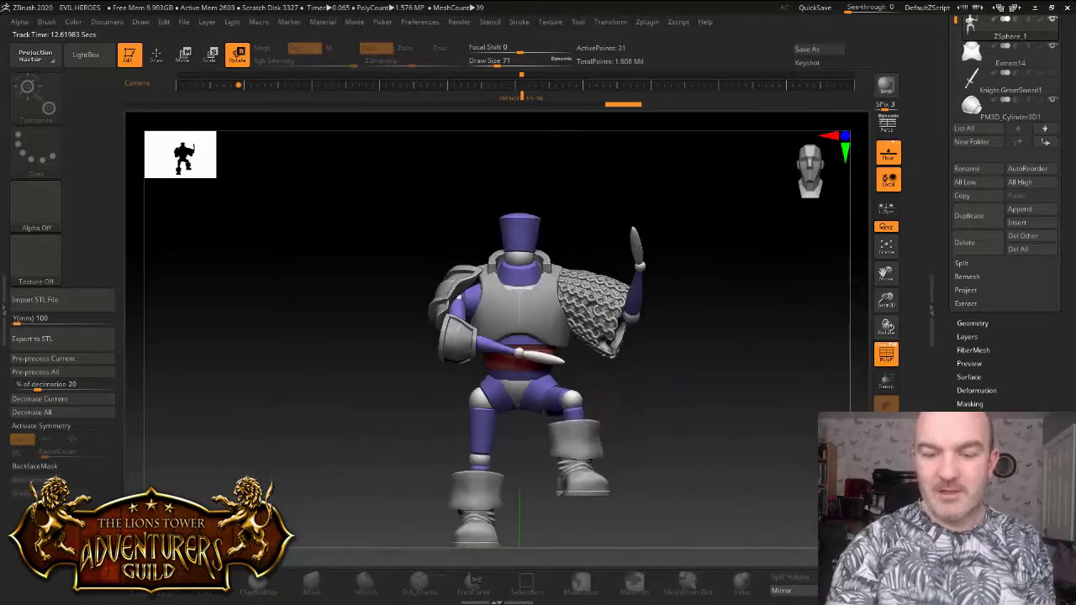
{"action": "right_click_drag", "start_coordinate": [558, 397], "coordinate": [602, 398]}
{"action": "mouse_move", "coordinate": [599, 399]}
{"action": "left_mouse_down"}
{"action": "mouse_move", "coordinate": [618, 383]}
{"action": "mouse_move", "coordinate": [609, 391]}
{"action": "left_mouse_up"}
{"action": "left_click_drag", "start_coordinate": [693, 400], "coordinate": [622, 399]}
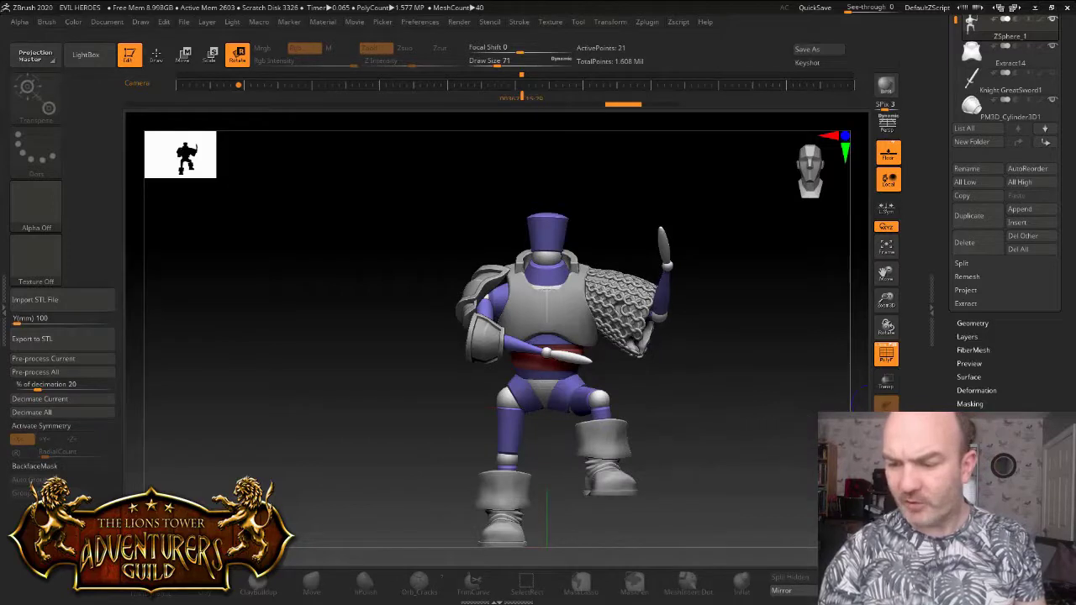
Preview the mannequin's adaptive skin and generate an adaptive skin mesh from it at density 1
{"action": "left_click_drag", "start_coordinate": [1066, 403], "coordinate": [1066, 90]}
{"action": "left_click_drag", "start_coordinate": [992, 343], "coordinate": [992, 407]}
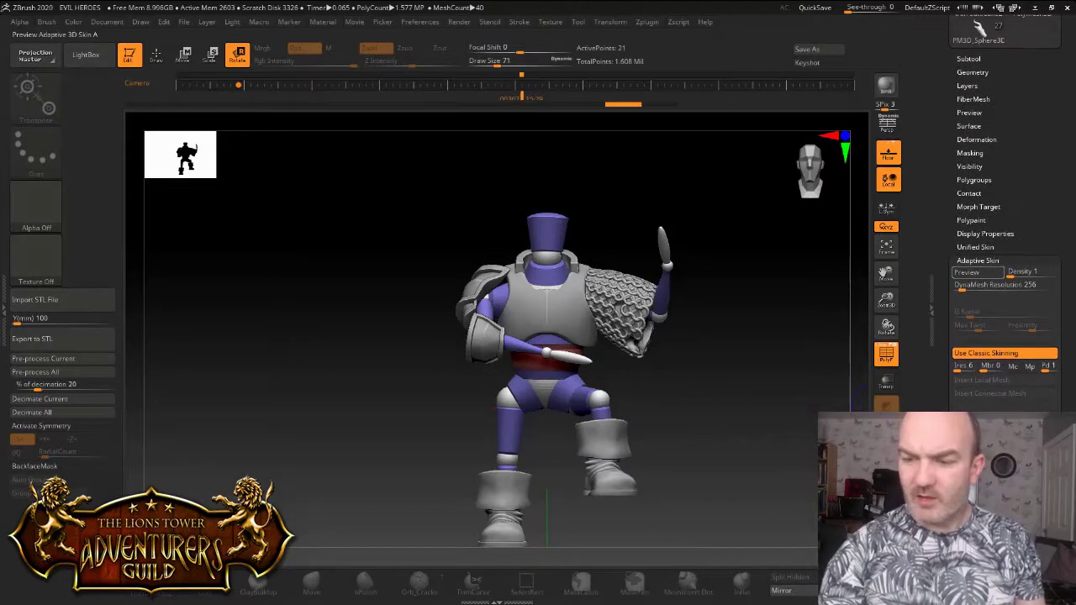
{"action": "left_click", "coordinate": [966, 273]}
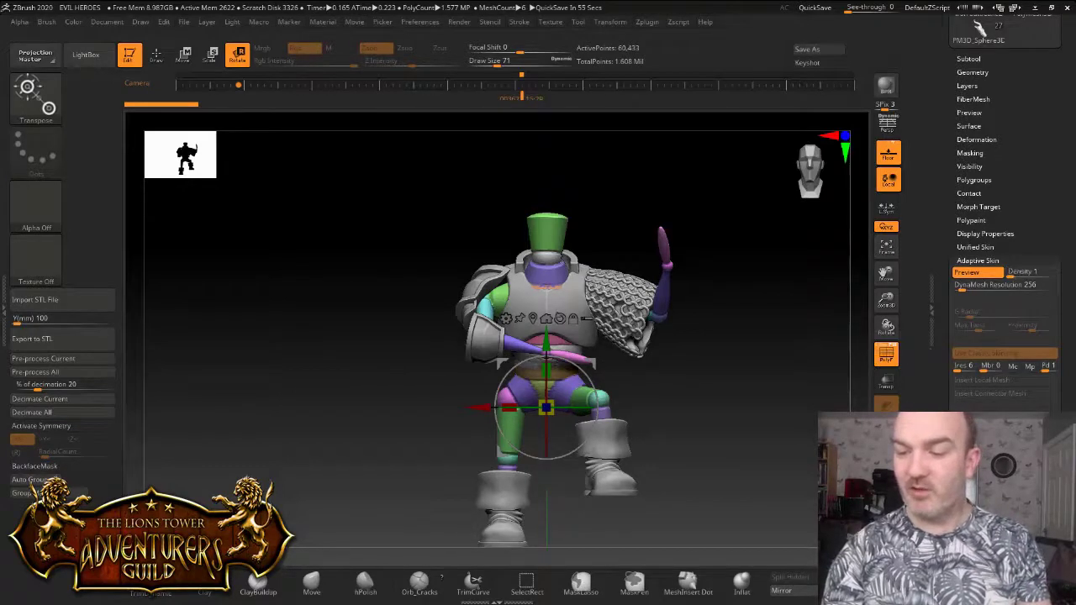
{"action": "key", "text": "shift+f"}
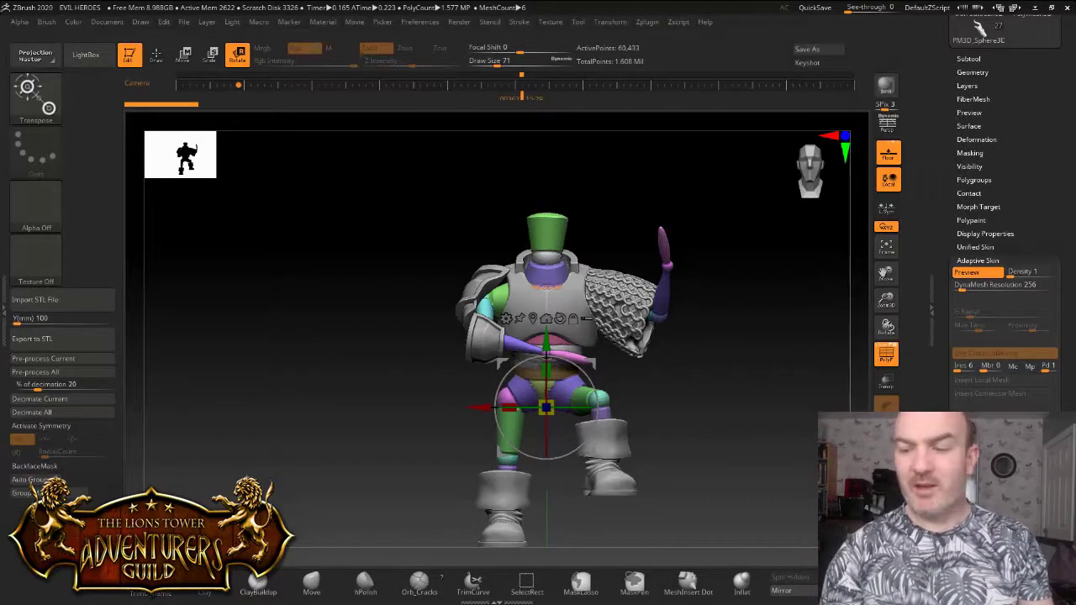
{"action": "left_click", "coordinate": [1001, 354]}
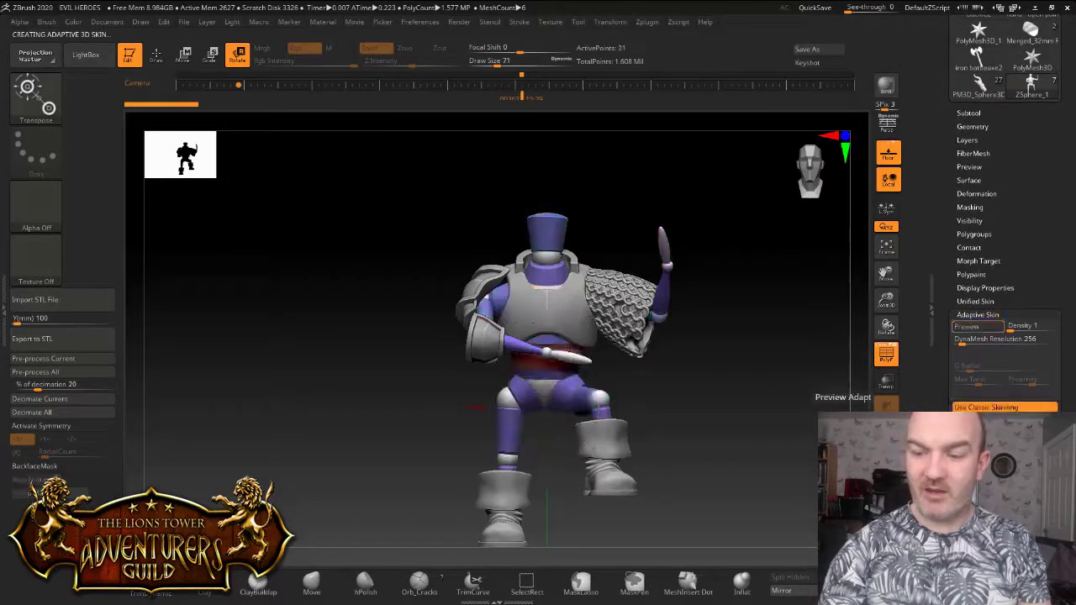
Switch to the generated Skin_ZSphere_1 tool and check the mesh from the front and side
{"action": "left_click_drag", "start_coordinate": [943, 252], "coordinate": [944, 413]}
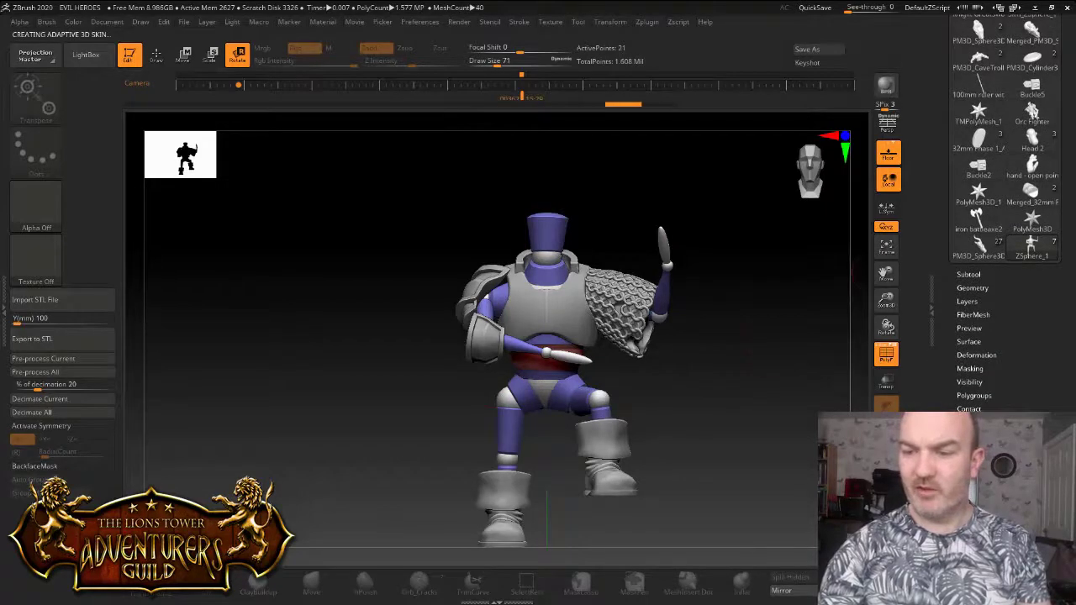
{"action": "scroll", "coordinate": [1004, 211], "scroll_direction": "up", "scroll_amount": 3}
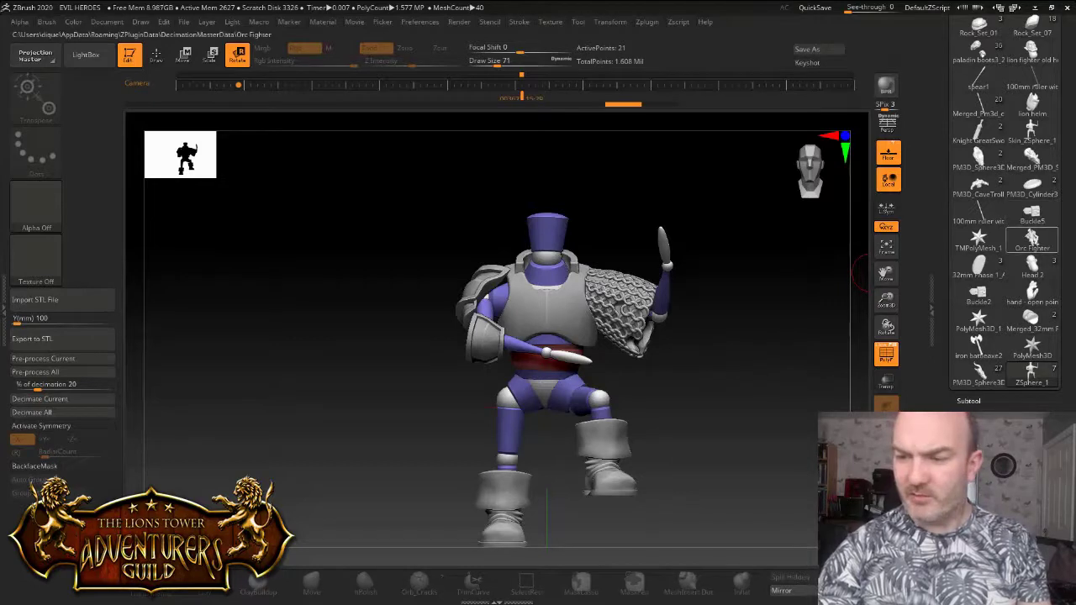
{"action": "mouse_move", "coordinate": [1030, 318]}
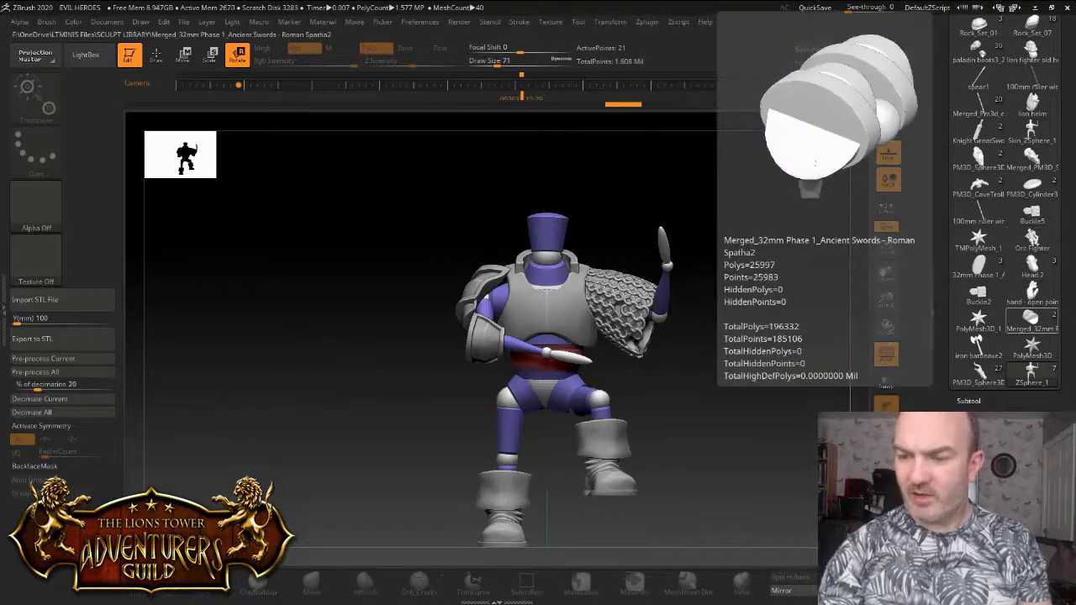
{"action": "scroll", "coordinate": [1005, 286], "scroll_direction": "up", "scroll_amount": 3}
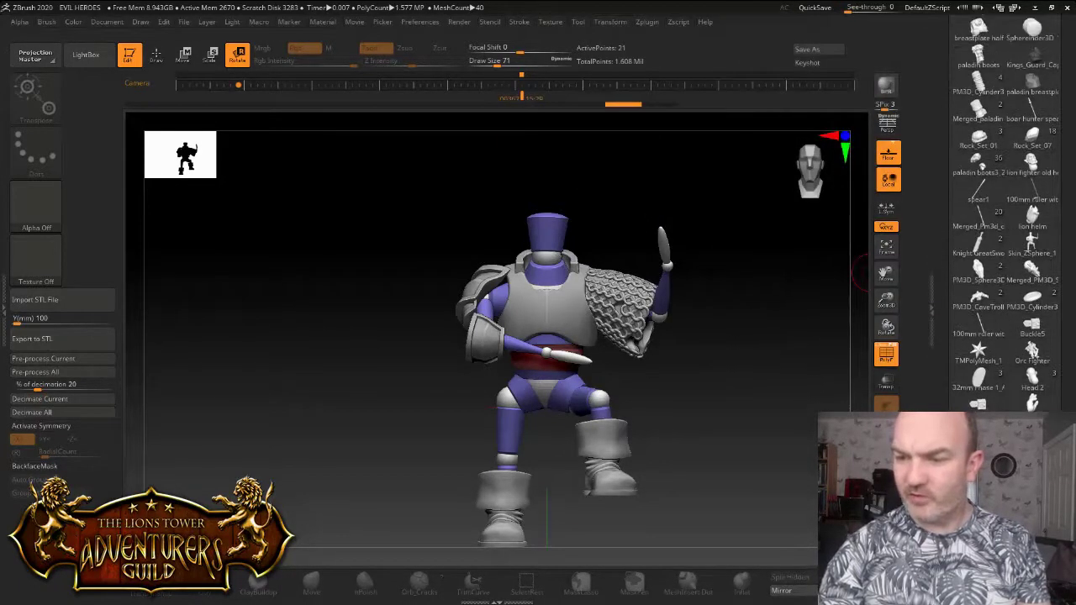
{"action": "mouse_move", "coordinate": [1032, 244]}
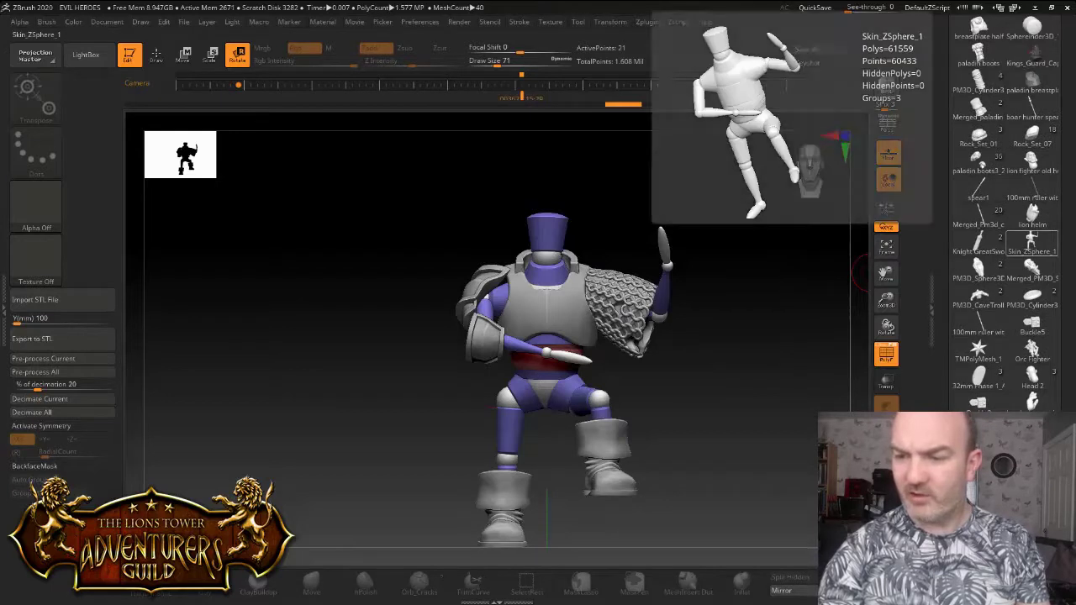
{"action": "left_click", "coordinate": [1032, 243]}
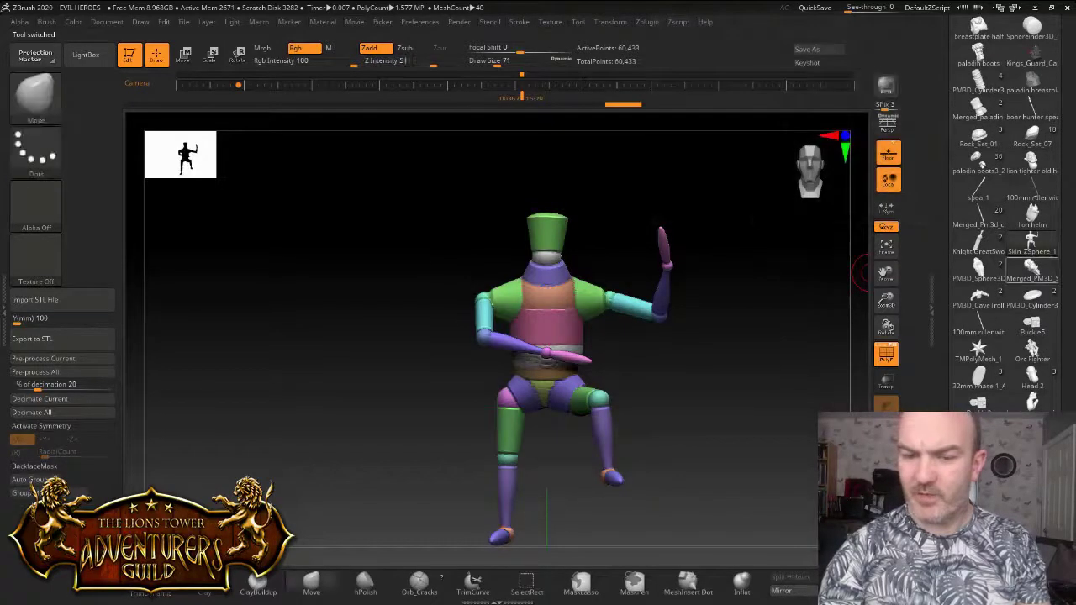
{"action": "left_click_drag", "start_coordinate": [714, 336], "coordinate": [748, 336]}
{"action": "left_click_drag", "start_coordinate": [673, 336], "coordinate": [781, 337]}
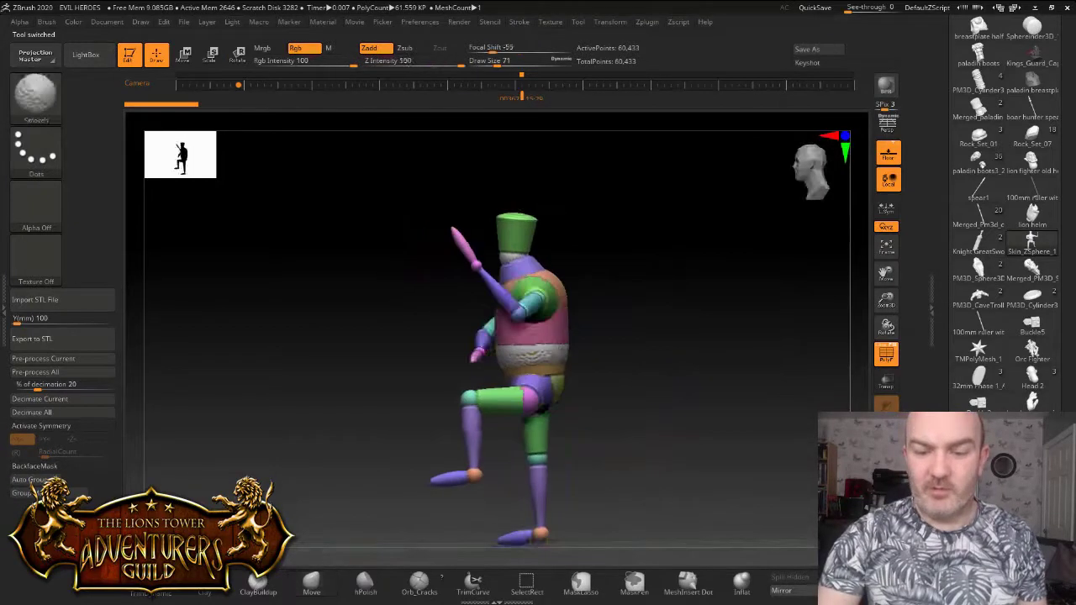
{"action": "left_click_drag", "start_coordinate": [673, 337], "coordinate": [786, 337]}
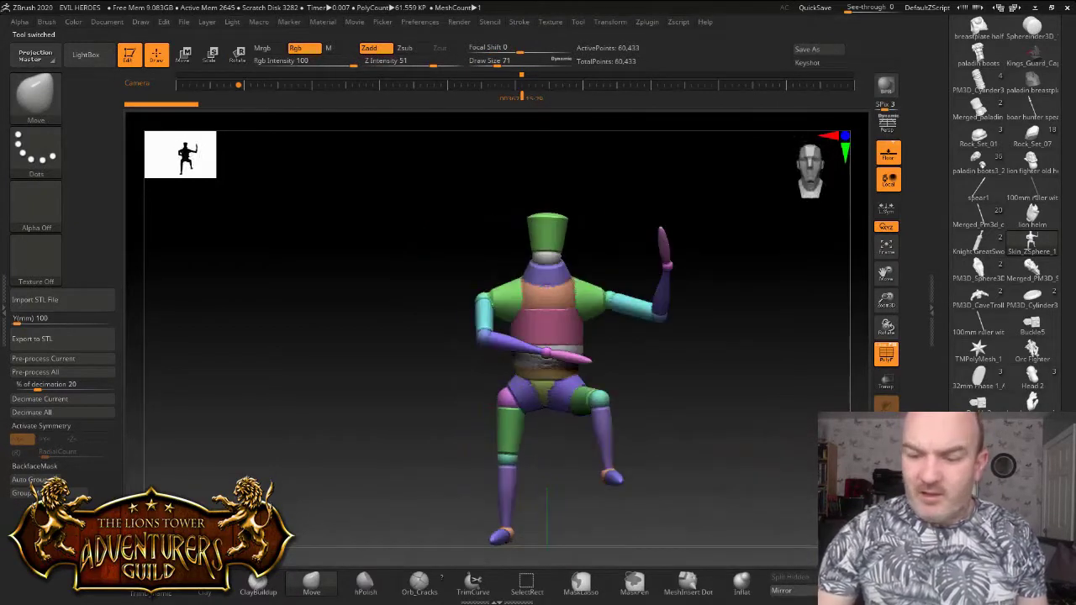
Copy the Skin_ZSphere_1 subtool and paste it into the armoured figure's ZSphere_1 tool
{"action": "scroll", "coordinate": [1005, 252], "scroll_direction": "down", "scroll_amount": 5}
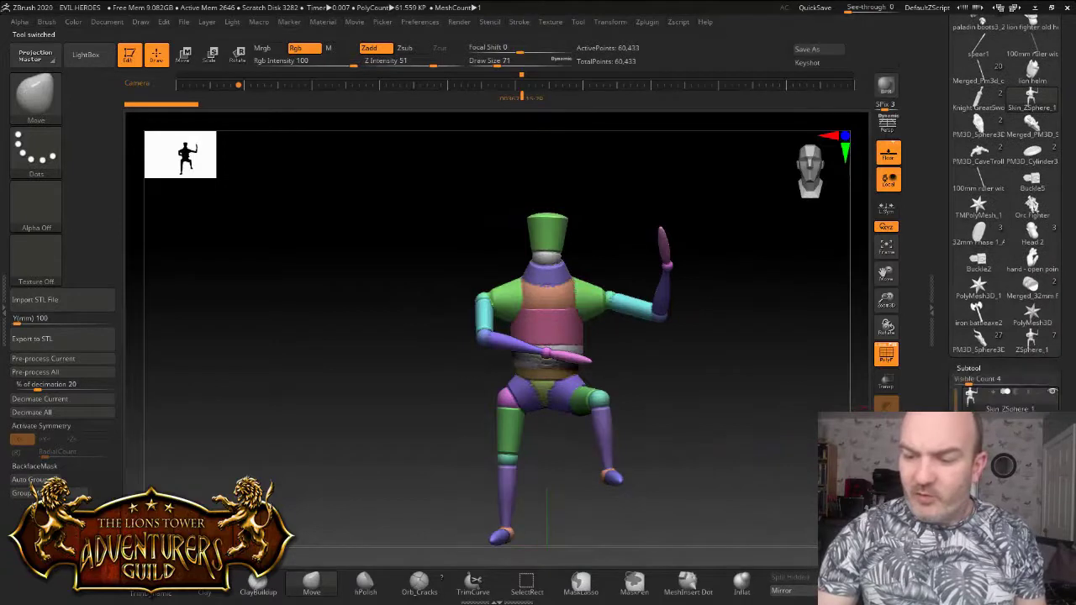
{"action": "left_click", "coordinate": [969, 368]}
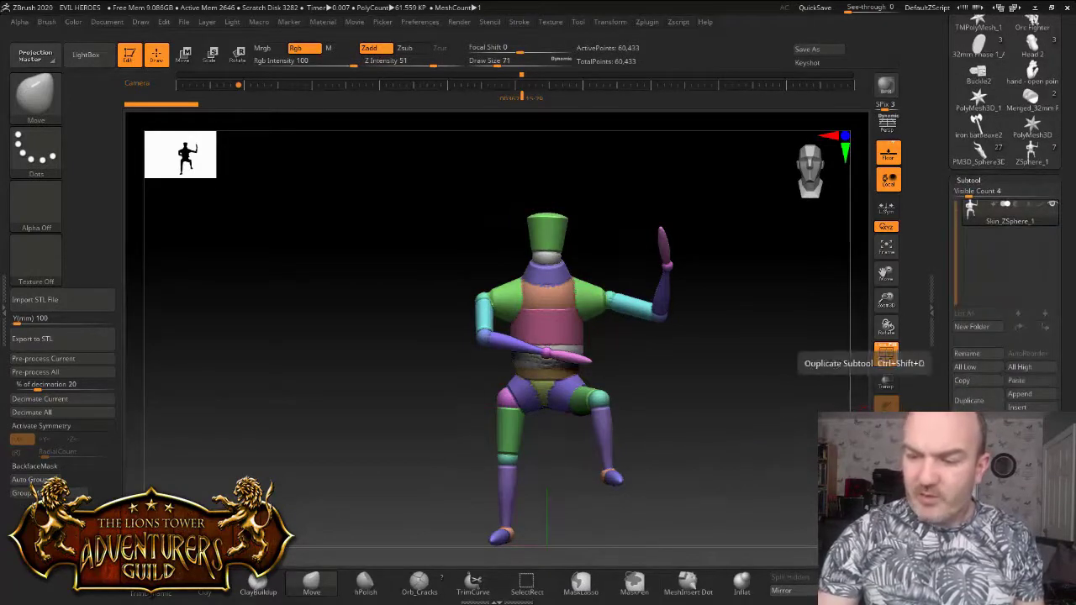
{"action": "left_click", "coordinate": [932, 296]}
{"action": "left_click_drag", "start_coordinate": [941, 296], "coordinate": [942, 332]}
{"action": "left_click", "coordinate": [1031, 190]}
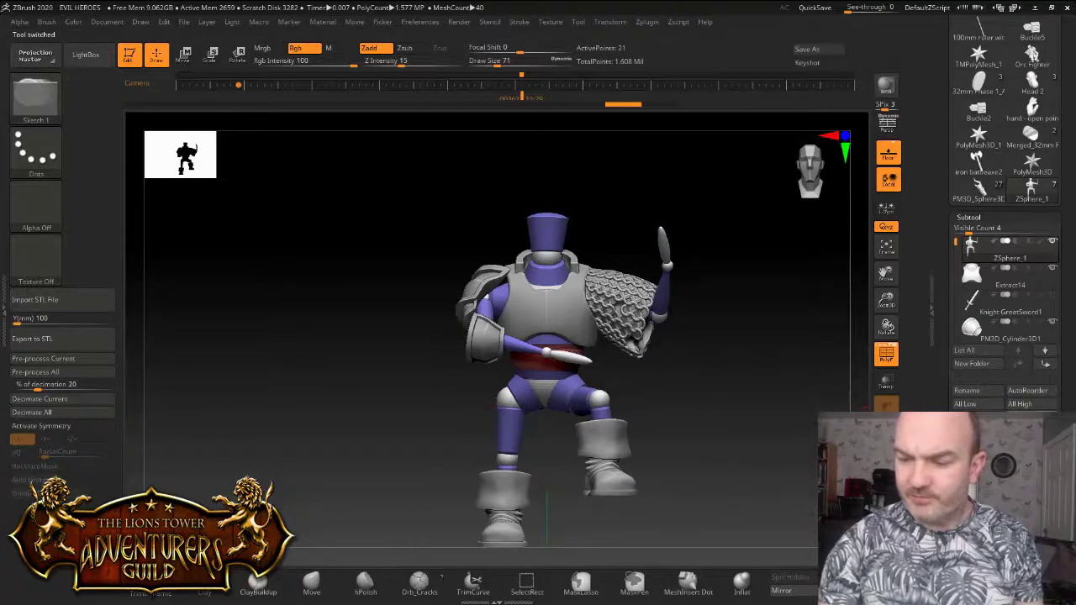
{"action": "left_click", "coordinate": [1028, 419]}
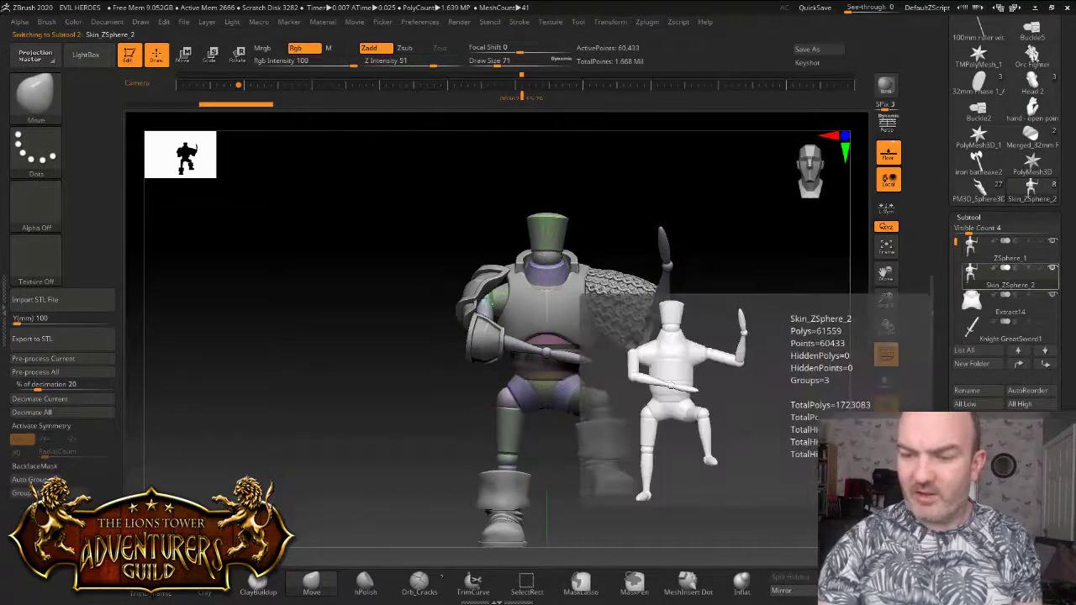
Delete the original ZSphere_1 subtool from the figure, keeping the pasted skin mesh
{"action": "left_click", "coordinate": [993, 251]}
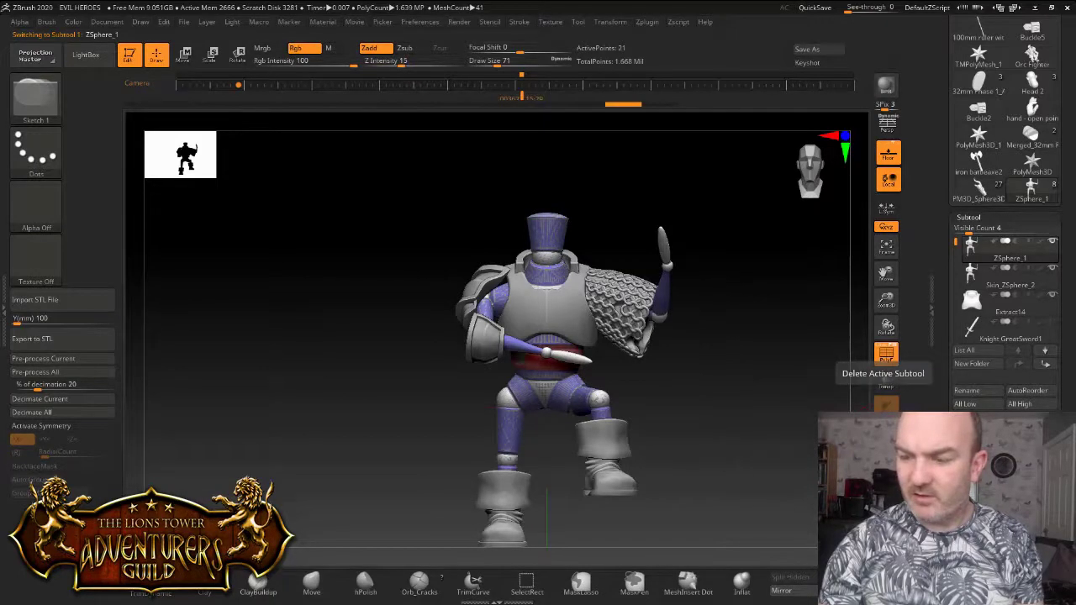
{"action": "left_click", "coordinate": [978, 467]}
{"action": "left_click", "coordinate": [907, 490]}
{"action": "mouse_move", "coordinate": [740, 370]}
{"action": "left_mouse_down"}
{"action": "mouse_move", "coordinate": [601, 370]}
{"action": "mouse_move", "coordinate": [736, 366]}
{"action": "left_mouse_up"}
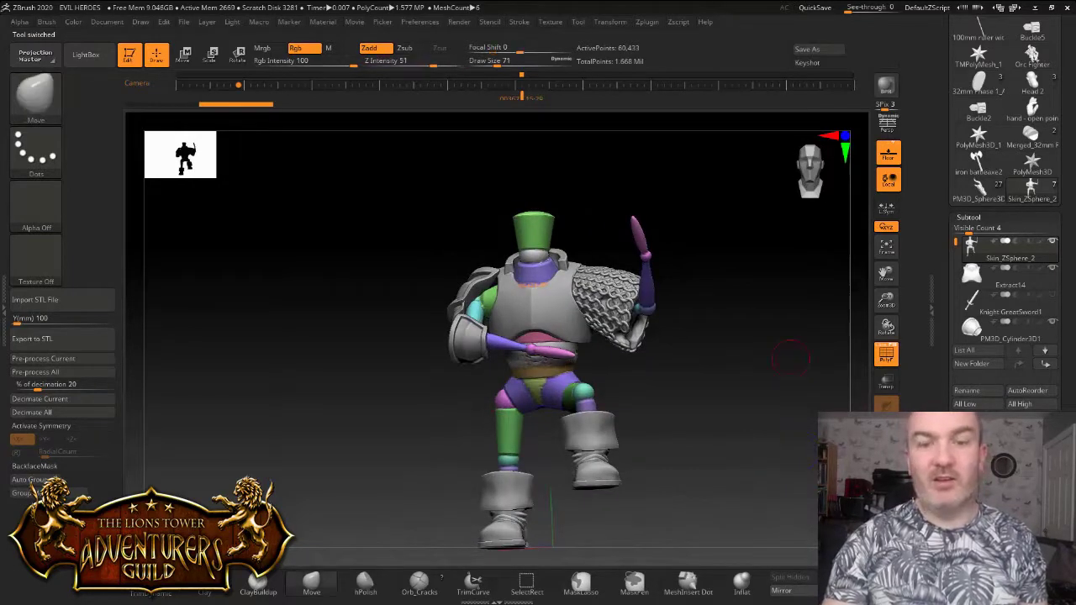
{"action": "left_click_drag", "start_coordinate": [715, 370], "coordinate": [737, 374]}
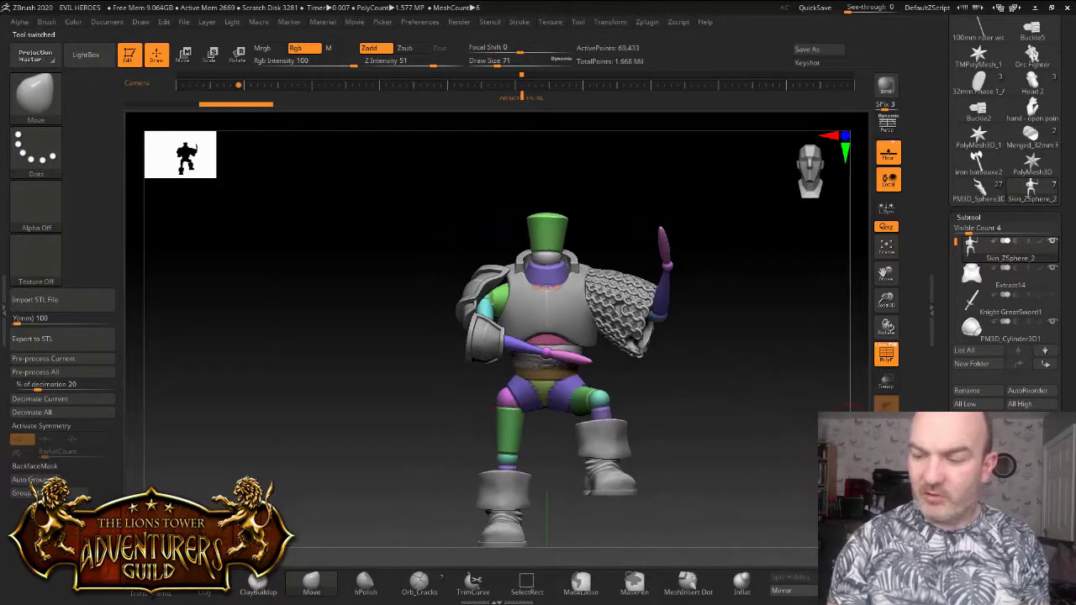
Duplicate the skin mesh subtool and choose the Inflat brush with a draw size of 145
{"action": "key", "text": "ctrl+shift+d"}
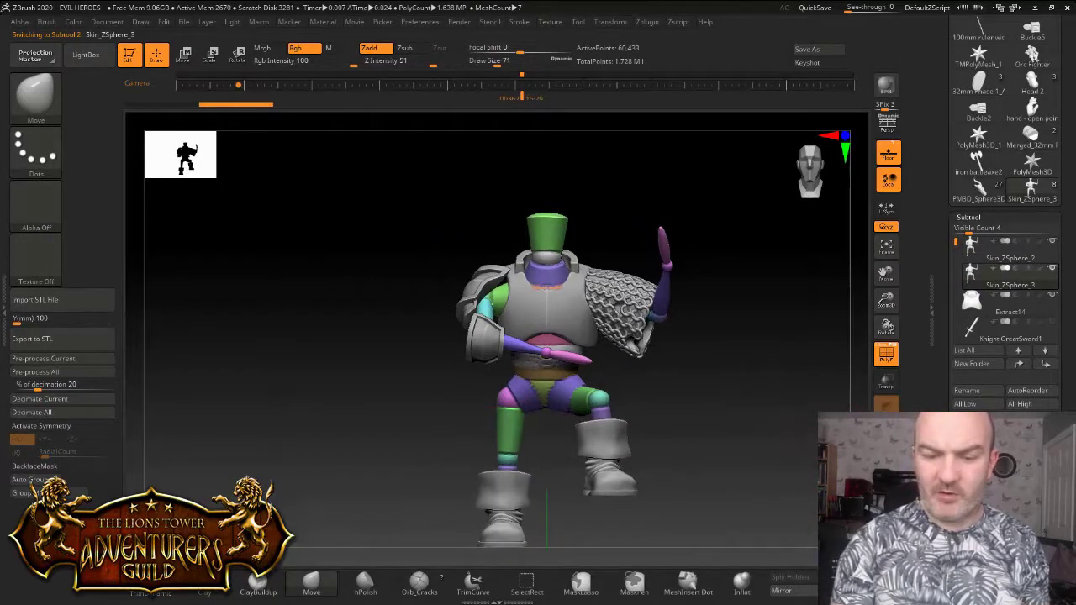
{"action": "left_click_drag", "start_coordinate": [739, 269], "coordinate": [811, 269]}
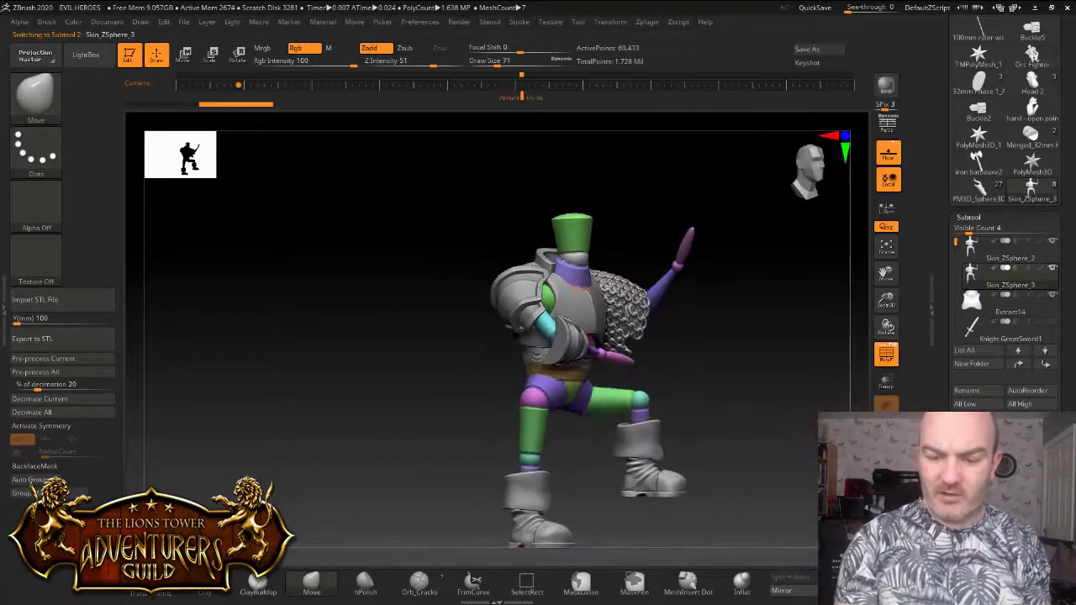
{"action": "left_click", "coordinate": [742, 581]}
{"action": "left_click_drag", "start_coordinate": [498, 62], "coordinate": [507, 63]}
{"action": "left_click_drag", "start_coordinate": [739, 286], "coordinate": [669, 329]}
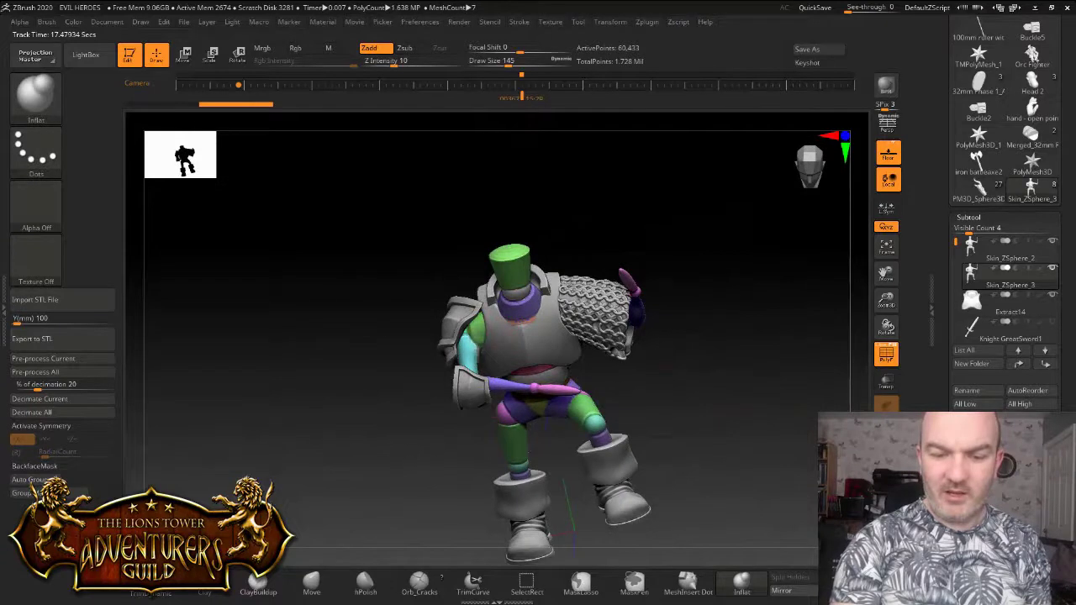
Inflate the bent upper arm beneath the plate shoulder armour from several angles to bulk out its muscle
{"action": "left_click_drag", "start_coordinate": [473, 347], "coordinate": [477, 365]}
{"action": "left_click_drag", "start_coordinate": [673, 337], "coordinate": [727, 290]}
{"action": "left_click_drag", "start_coordinate": [477, 357], "coordinate": [481, 372]}
{"action": "left_click_drag", "start_coordinate": [630, 336], "coordinate": [618, 177]}
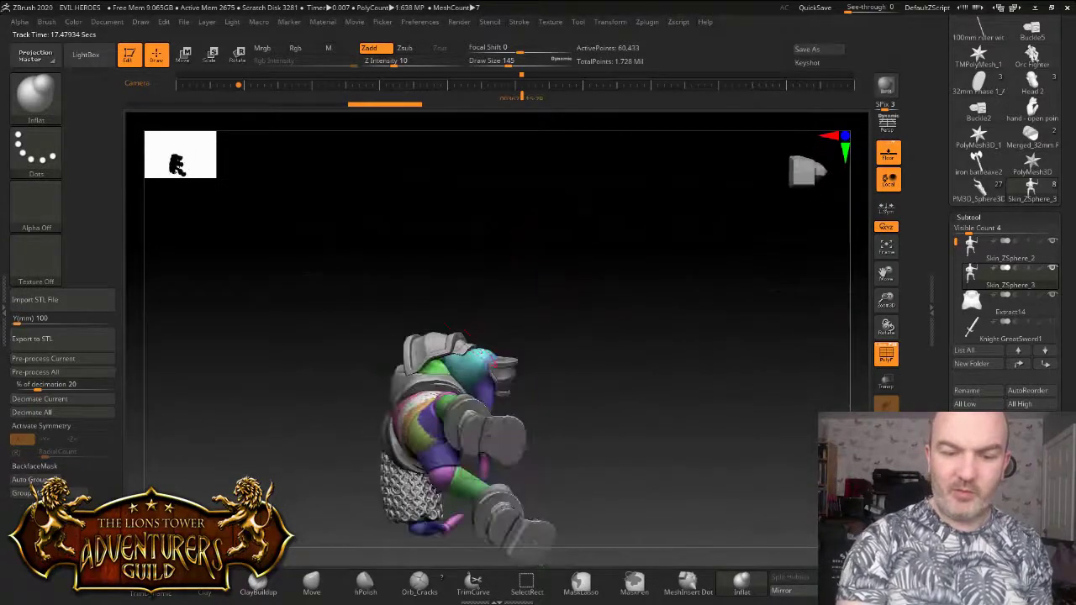
{"action": "left_click_drag", "start_coordinate": [440, 362], "coordinate": [450, 370]}
{"action": "left_click_drag", "start_coordinate": [622, 252], "coordinate": [635, 345]}
{"action": "mouse_move", "coordinate": [467, 380]}
{"action": "left_mouse_down"}
{"action": "mouse_move", "coordinate": [464, 393]}
{"action": "mouse_move", "coordinate": [476, 383]}
{"action": "left_mouse_up"}
{"action": "left_click_drag", "start_coordinate": [605, 336], "coordinate": [538, 378]}
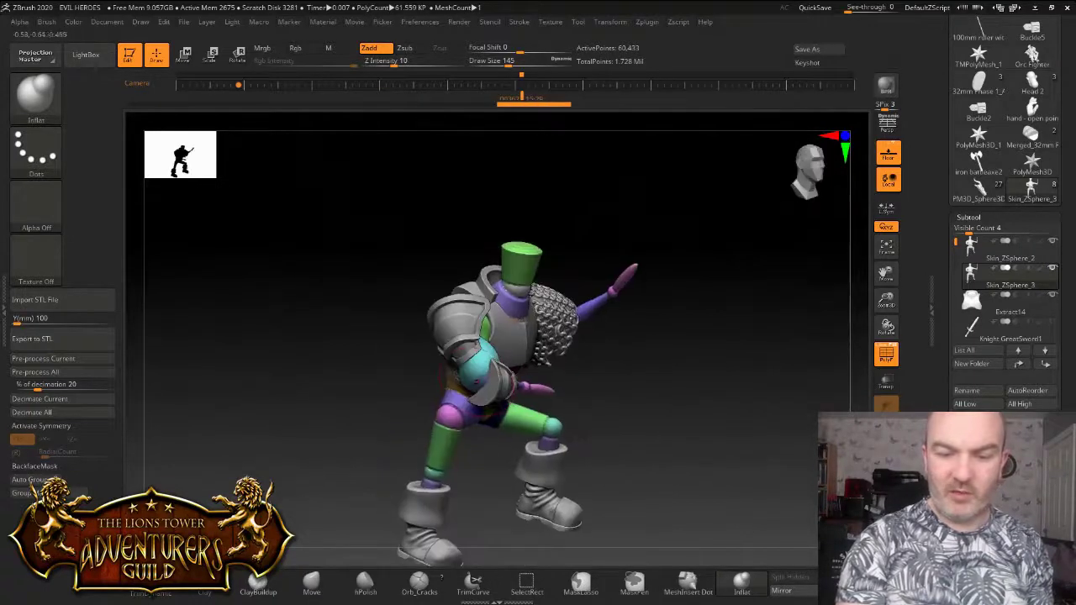
{"action": "left_click_drag", "start_coordinate": [471, 387], "coordinate": [466, 402]}
{"action": "left_click_drag", "start_coordinate": [571, 370], "coordinate": [656, 336]}
Inflate the thigh of the forward bent leg from above and from the side to thicken it
{"action": "mouse_move", "coordinate": [464, 377]}
{"action": "left_mouse_down"}
{"action": "mouse_move", "coordinate": [424, 357]}
{"action": "mouse_move", "coordinate": [471, 363]}
{"action": "mouse_move", "coordinate": [533, 284]}
{"action": "left_mouse_up"}
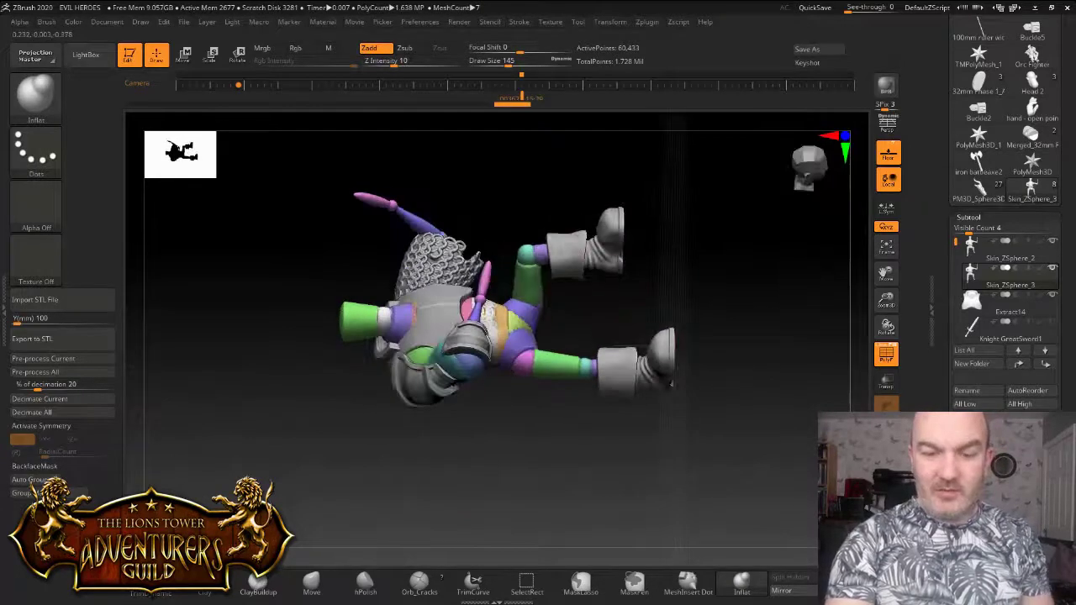
{"action": "left_click", "coordinate": [510, 300]}
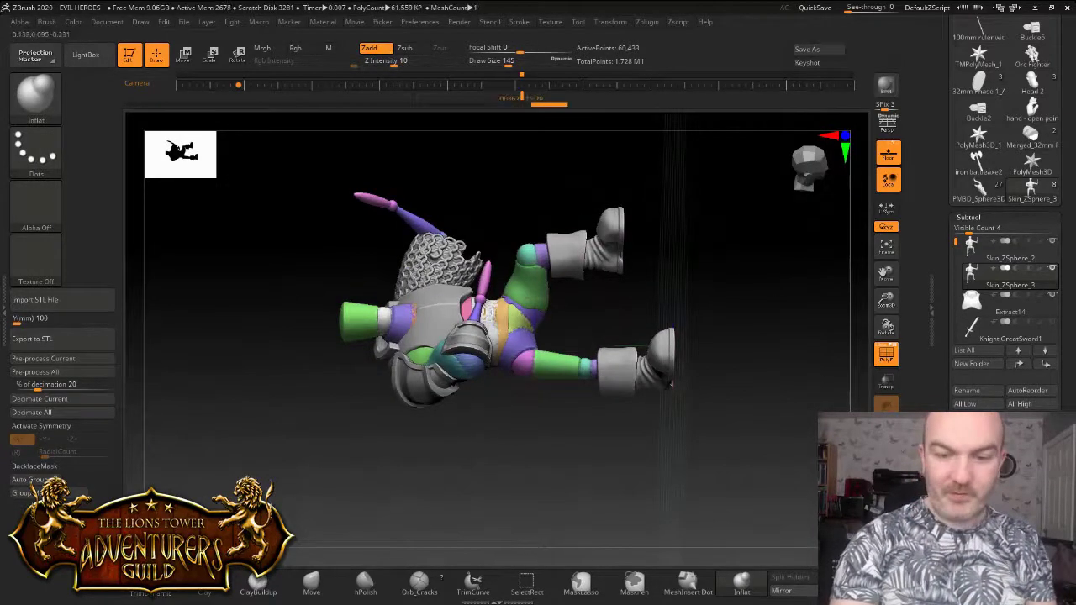
{"action": "right_click_drag", "start_coordinate": [510, 300], "coordinate": [547, 259]}
{"action": "mouse_move", "coordinate": [533, 278]}
{"action": "left_mouse_down"}
{"action": "mouse_move", "coordinate": [513, 286]}
{"action": "mouse_move", "coordinate": [514, 304]}
{"action": "mouse_move", "coordinate": [532, 274]}
{"action": "left_mouse_up"}
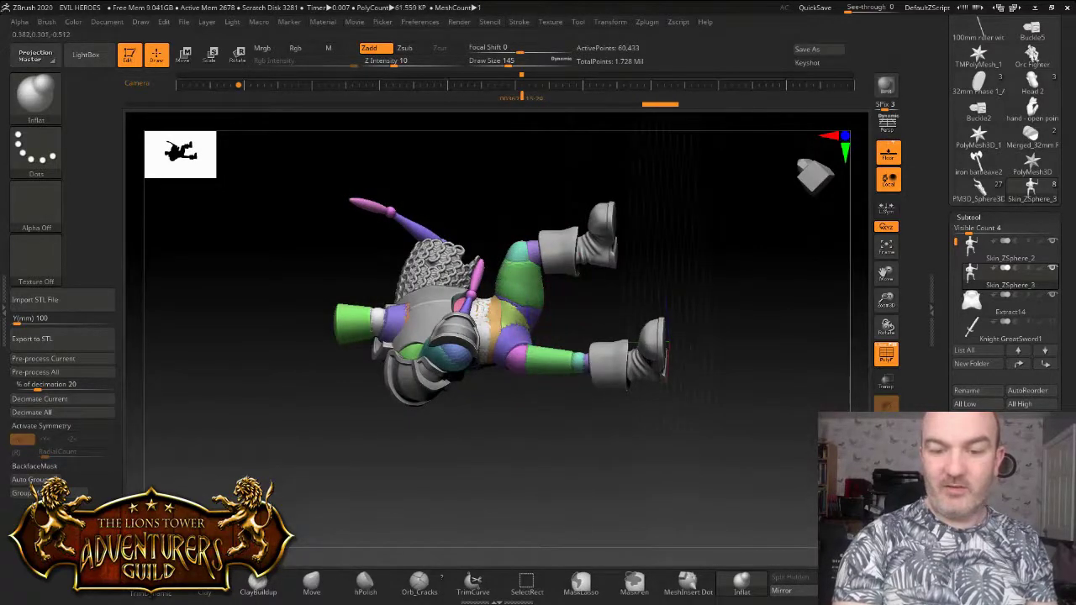
Inflate the thigh of the supporting leg from several angles to match the bulk of the bent leg
{"action": "mouse_move", "coordinate": [542, 352]}
{"action": "left_mouse_down"}
{"action": "mouse_move", "coordinate": [560, 356]}
{"action": "mouse_move", "coordinate": [538, 353]}
{"action": "left_mouse_up"}
{"action": "left_click_drag", "start_coordinate": [559, 407], "coordinate": [560, 470]}
{"action": "left_click_drag", "start_coordinate": [569, 333], "coordinate": [570, 346]}
{"action": "mouse_move", "coordinate": [580, 429]}
{"action": "left_mouse_down"}
{"action": "mouse_move", "coordinate": [681, 479]}
{"action": "mouse_move", "coordinate": [651, 450]}
{"action": "left_mouse_up"}
{"action": "left_click_drag", "start_coordinate": [559, 284], "coordinate": [540, 257]}
{"action": "left_click_drag", "start_coordinate": [588, 463], "coordinate": [643, 442]}
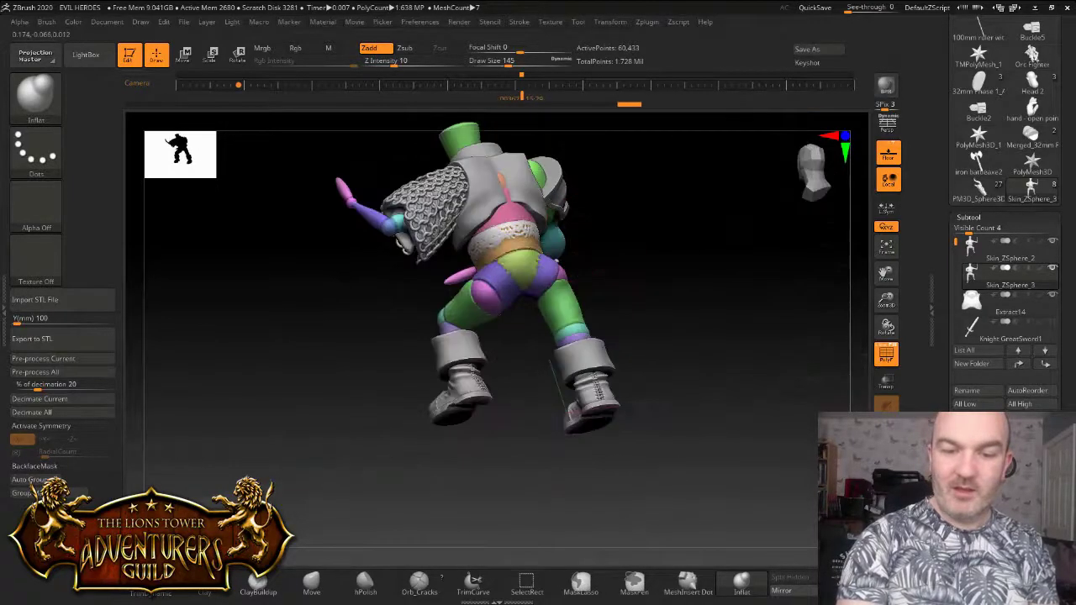
Inflate the buttocks, hips and backs of both thighs to build up the figure's rear
{"action": "mouse_move", "coordinate": [492, 294]}
{"action": "left_mouse_down"}
{"action": "mouse_move", "coordinate": [532, 267]}
{"action": "mouse_move", "coordinate": [543, 292]}
{"action": "left_mouse_up"}
{"action": "left_click_drag", "start_coordinate": [665, 446], "coordinate": [613, 450]}
{"action": "left_click_drag", "start_coordinate": [514, 257], "coordinate": [516, 276]}
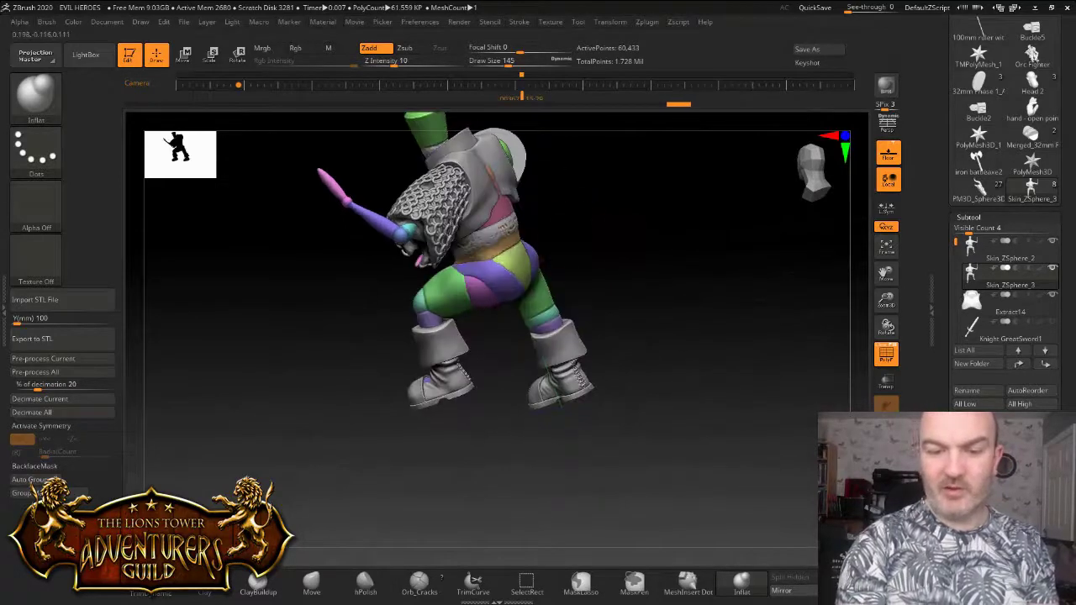
{"action": "left_click_drag", "start_coordinate": [622, 454], "coordinate": [672, 433]}
{"action": "left_click_drag", "start_coordinate": [547, 252], "coordinate": [589, 276]}
{"action": "left_click_drag", "start_coordinate": [639, 446], "coordinate": [685, 437]}
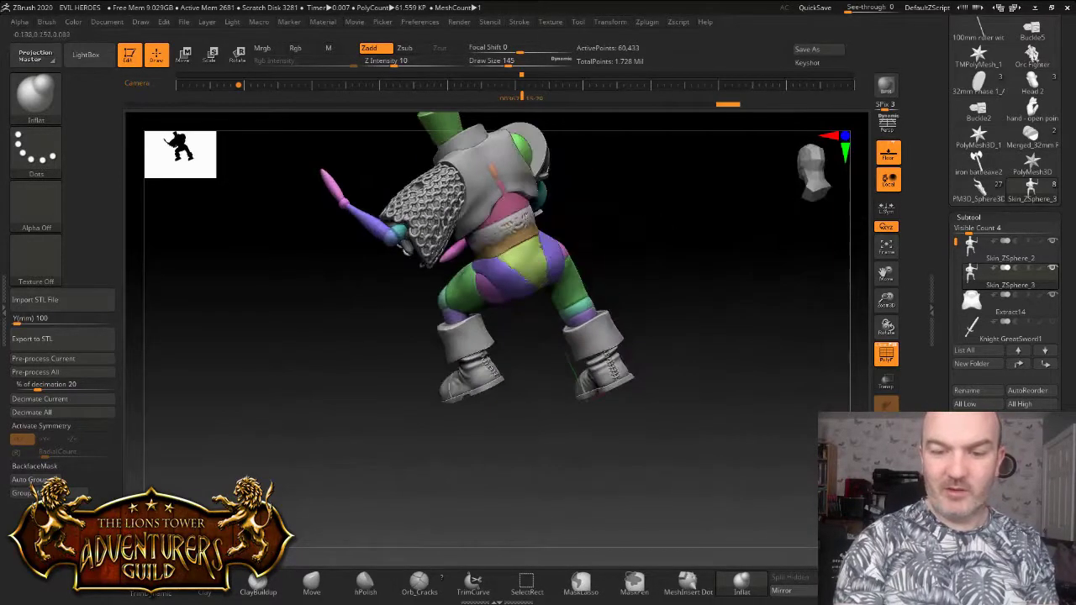
{"action": "left_click_drag", "start_coordinate": [575, 293], "coordinate": [573, 306]}
{"action": "left_click_drag", "start_coordinate": [630, 454], "coordinate": [702, 416]}
{"action": "left_click_drag", "start_coordinate": [552, 296], "coordinate": [565, 309]}
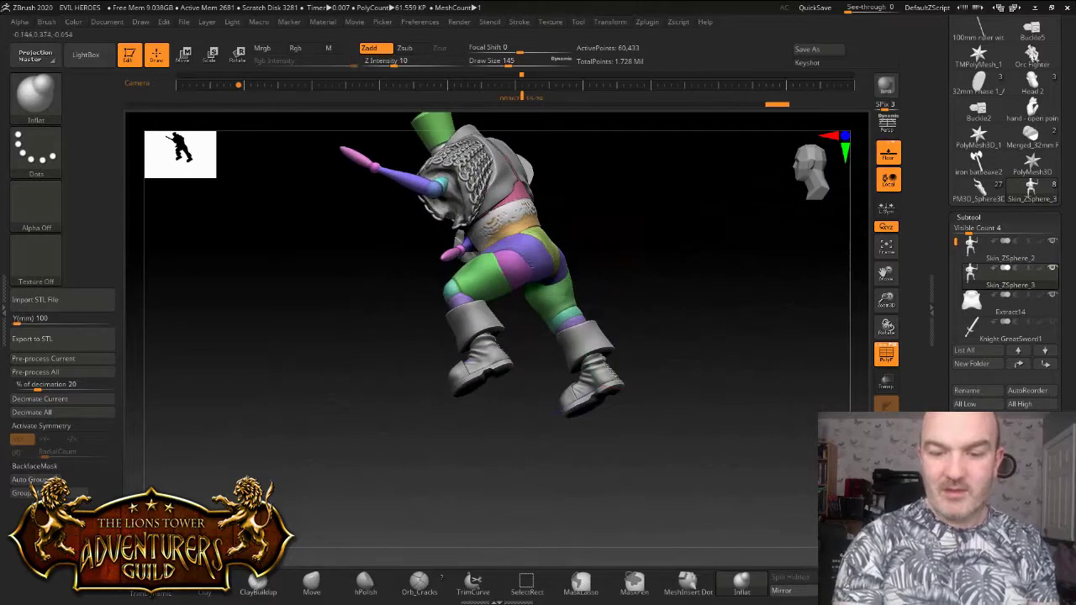
Inflate the outer hip and the front of the bent leg's thigh down toward the knee
{"action": "mouse_move", "coordinate": [681, 337]}
{"action": "left_mouse_down"}
{"action": "mouse_move", "coordinate": [622, 332]}
{"action": "mouse_move", "coordinate": [572, 284]}
{"action": "left_mouse_up"}
{"action": "left_click_drag", "start_coordinate": [598, 228], "coordinate": [679, 220]}
{"action": "left_click_drag", "start_coordinate": [507, 284], "coordinate": [472, 306]}
{"action": "left_click_drag", "start_coordinate": [622, 337], "coordinate": [706, 327]}
{"action": "left_click_drag", "start_coordinate": [455, 269], "coordinate": [470, 268]}
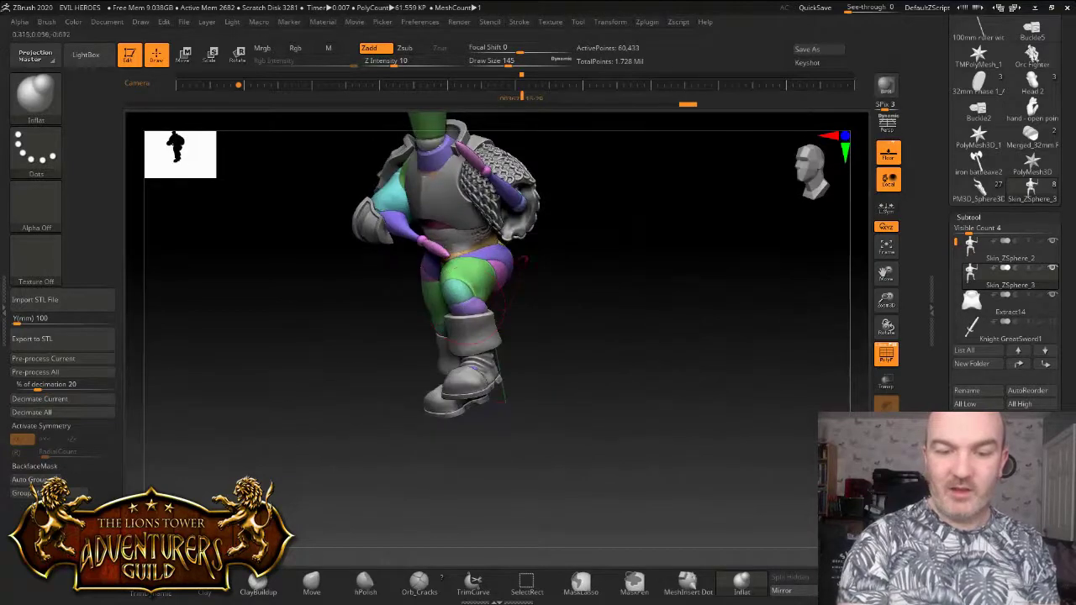
{"action": "left_click_drag", "start_coordinate": [622, 337], "coordinate": [660, 336]}
{"action": "left_click_drag", "start_coordinate": [546, 323], "coordinate": [631, 314]}
Build up the inner and upper thighs of both legs with further Inflat strokes
{"action": "left_click_drag", "start_coordinate": [430, 298], "coordinate": [446, 303]}
{"action": "mouse_move", "coordinate": [538, 313]}
{"action": "left_mouse_down"}
{"action": "mouse_move", "coordinate": [459, 312]}
{"action": "mouse_move", "coordinate": [482, 275]}
{"action": "left_mouse_up"}
{"action": "mouse_move", "coordinate": [572, 252]}
{"action": "left_mouse_down"}
{"action": "mouse_move", "coordinate": [516, 408]}
{"action": "mouse_move", "coordinate": [497, 357]}
{"action": "left_mouse_up"}
{"action": "left_click_drag", "start_coordinate": [487, 263], "coordinate": [493, 268]}
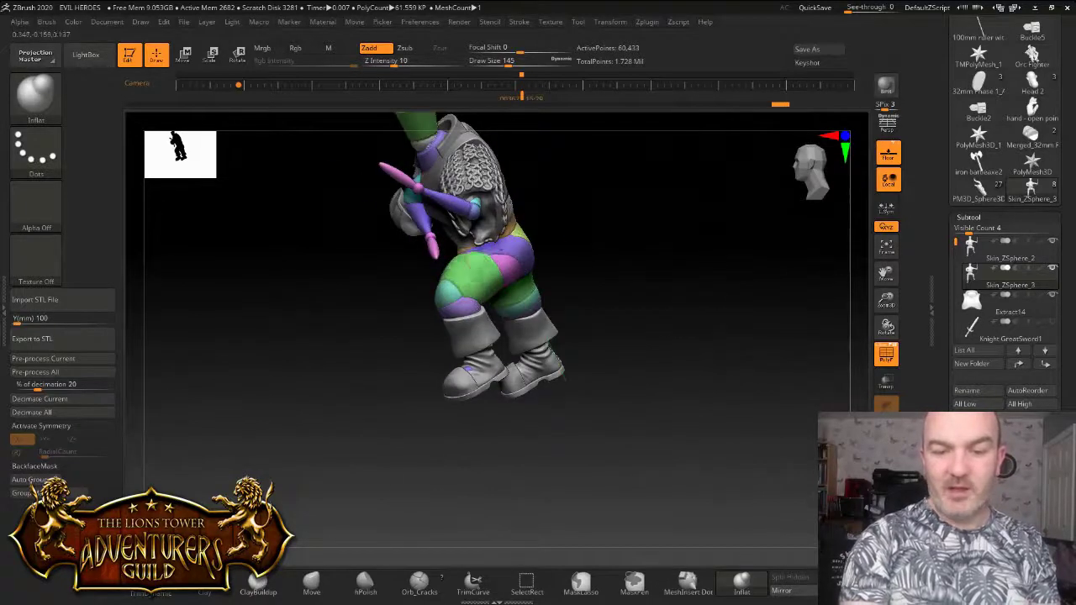
{"action": "left_click_drag", "start_coordinate": [593, 235], "coordinate": [526, 226]}
{"action": "mouse_move", "coordinate": [672, 229]}
{"action": "left_mouse_down"}
{"action": "mouse_move", "coordinate": [647, 239]}
{"action": "mouse_move", "coordinate": [664, 252]}
{"action": "mouse_move", "coordinate": [641, 206]}
{"action": "left_mouse_up"}
{"action": "right_click_drag", "start_coordinate": [546, 308], "coordinate": [555, 269]}
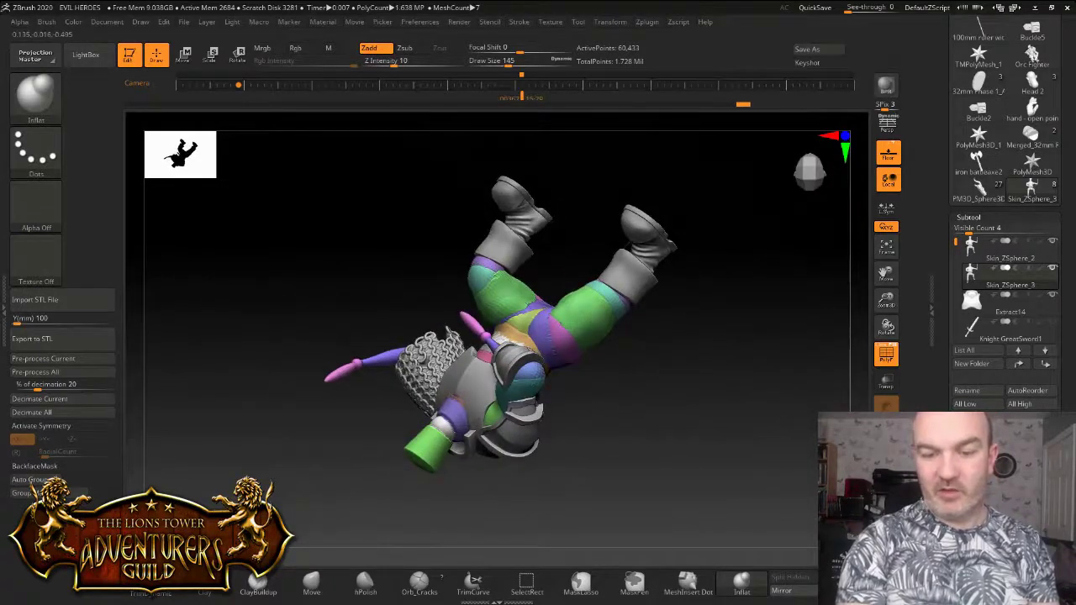
{"action": "right_click_drag", "start_coordinate": [509, 299], "coordinate": [574, 271]}
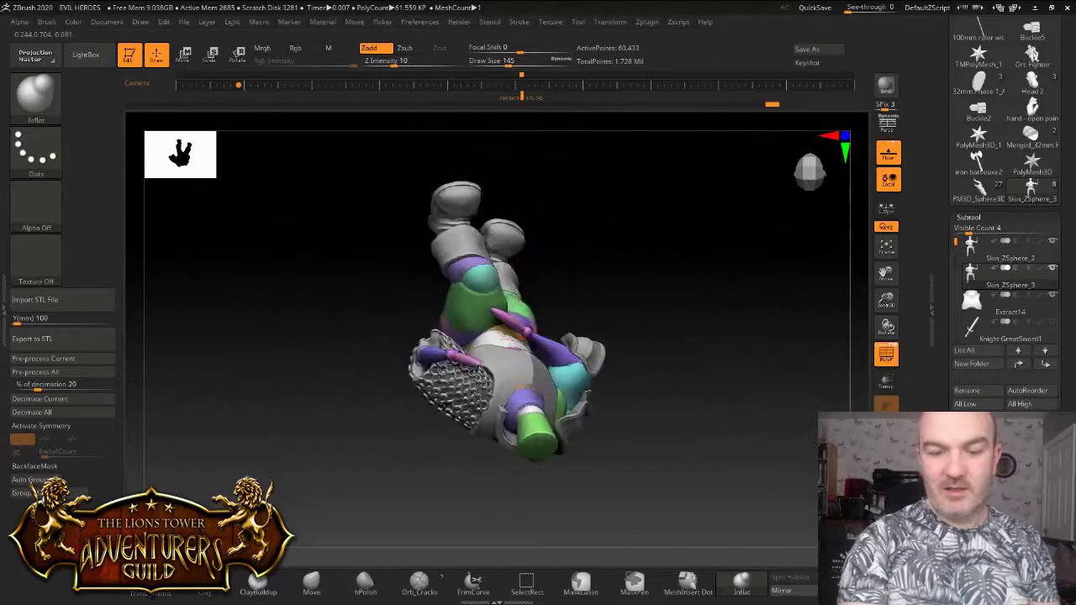
{"action": "mouse_move", "coordinate": [466, 280]}
{"action": "right_mouse_down"}
{"action": "mouse_move", "coordinate": [528, 279]}
{"action": "mouse_move", "coordinate": [488, 289]}
{"action": "mouse_move", "coordinate": [504, 280]}
{"action": "right_mouse_up"}
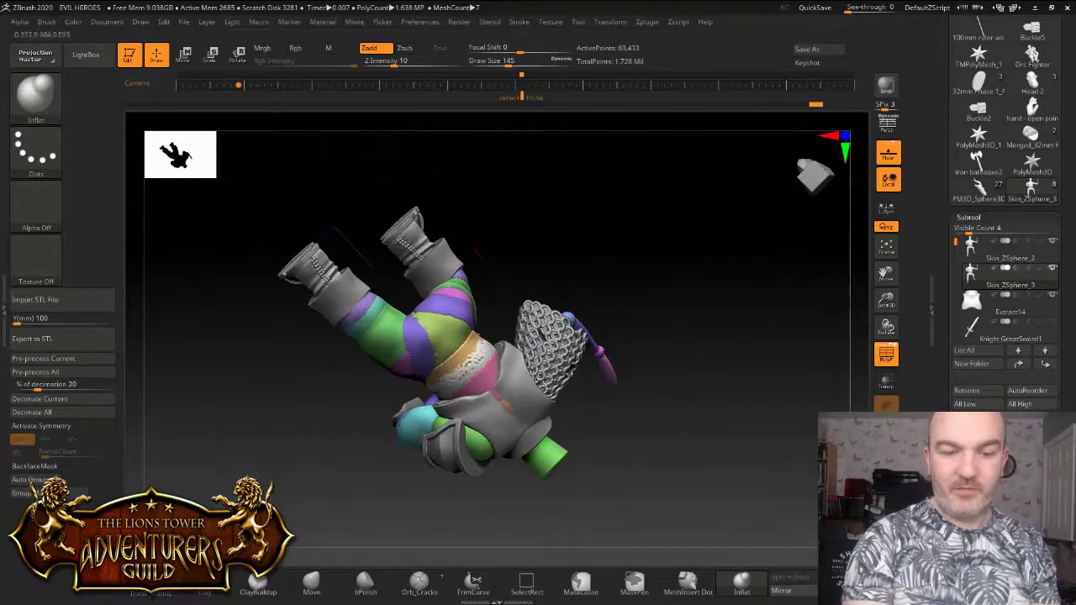
{"action": "left_click", "coordinate": [383, 353]}
Inflate the forearm of the bent arm held across the waist to give it muscle bulk
{"action": "left_click_drag", "start_coordinate": [886, 273], "coordinate": [885, 191]}
{"action": "left_click_drag", "start_coordinate": [740, 269], "coordinate": [697, 263]}
{"action": "right_click_drag", "start_coordinate": [481, 311], "coordinate": [685, 252]}
{"action": "left_click_drag", "start_coordinate": [683, 294], "coordinate": [614, 286]}
{"action": "right_click_drag", "start_coordinate": [370, 336], "coordinate": [488, 286]}
{"action": "left_click_drag", "start_coordinate": [504, 286], "coordinate": [534, 294]}
{"action": "right_click_drag", "start_coordinate": [345, 312], "coordinate": [308, 338]}
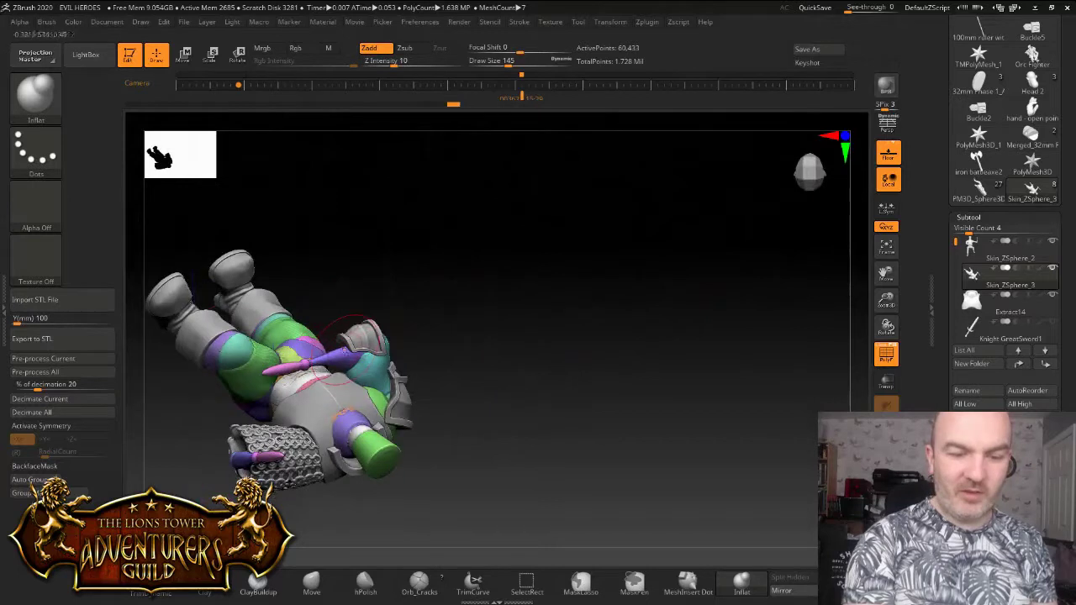
{"action": "right_click_drag", "start_coordinate": [335, 342], "coordinate": [335, 363]}
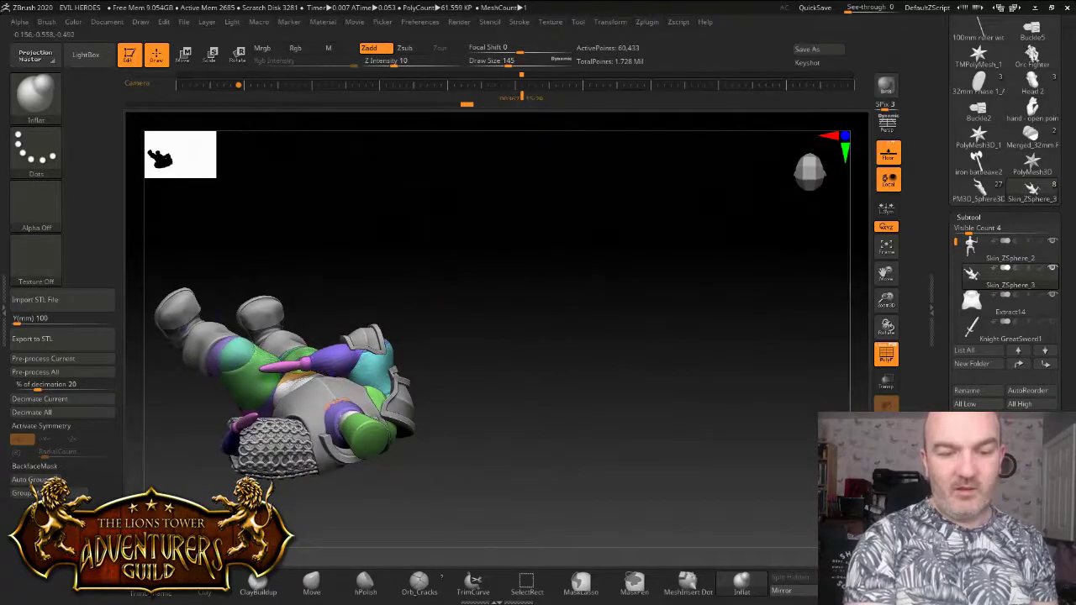
{"action": "right_click_drag", "start_coordinate": [433, 290], "coordinate": [416, 315]}
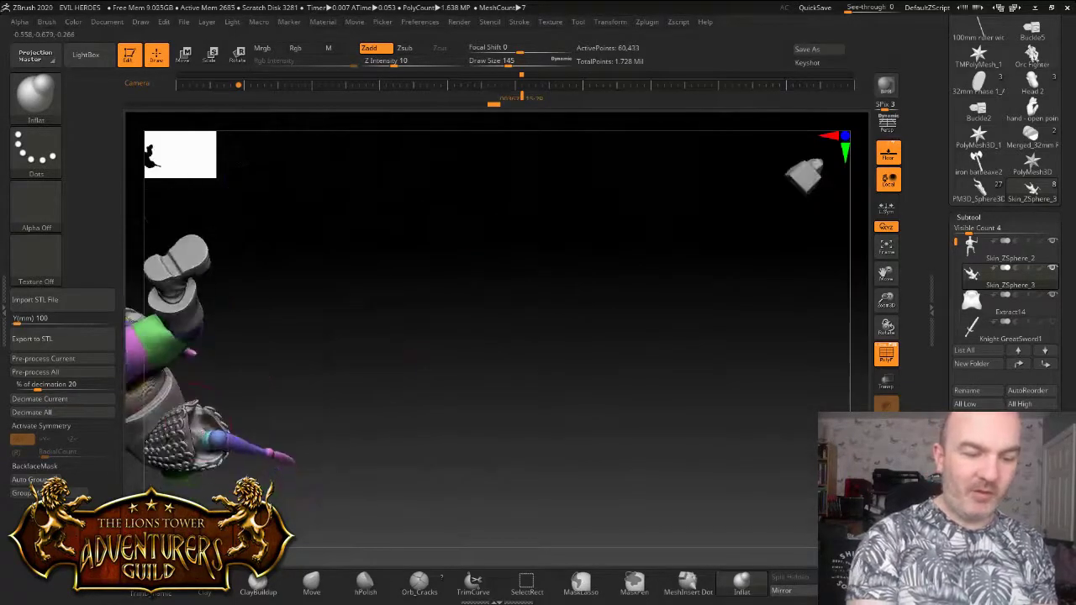
Inflate the raised arm's forearm below the chainmail sleeve from several sides
{"action": "left_click_drag", "start_coordinate": [204, 431], "coordinate": [210, 447]}
{"action": "mouse_move", "coordinate": [353, 336]}
{"action": "right_mouse_down"}
{"action": "mouse_move", "coordinate": [399, 332]}
{"action": "mouse_move", "coordinate": [324, 336]}
{"action": "right_mouse_up"}
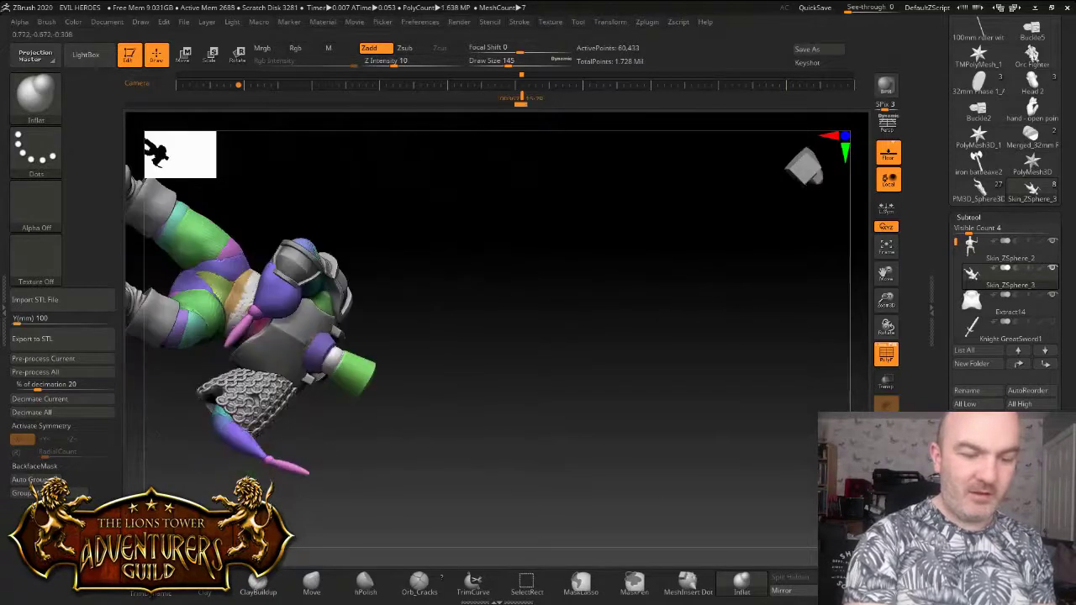
{"action": "left_click_drag", "start_coordinate": [221, 411], "coordinate": [225, 425]}
{"action": "mouse_move", "coordinate": [227, 424]}
{"action": "right_mouse_down"}
{"action": "mouse_move", "coordinate": [190, 424]}
{"action": "mouse_move", "coordinate": [181, 439]}
{"action": "right_mouse_up"}
{"action": "left_click_drag", "start_coordinate": [200, 435], "coordinate": [209, 443]}
{"action": "right_click_drag", "start_coordinate": [209, 441], "coordinate": [274, 414]}
{"action": "right_click_drag", "start_coordinate": [390, 336], "coordinate": [299, 343]}
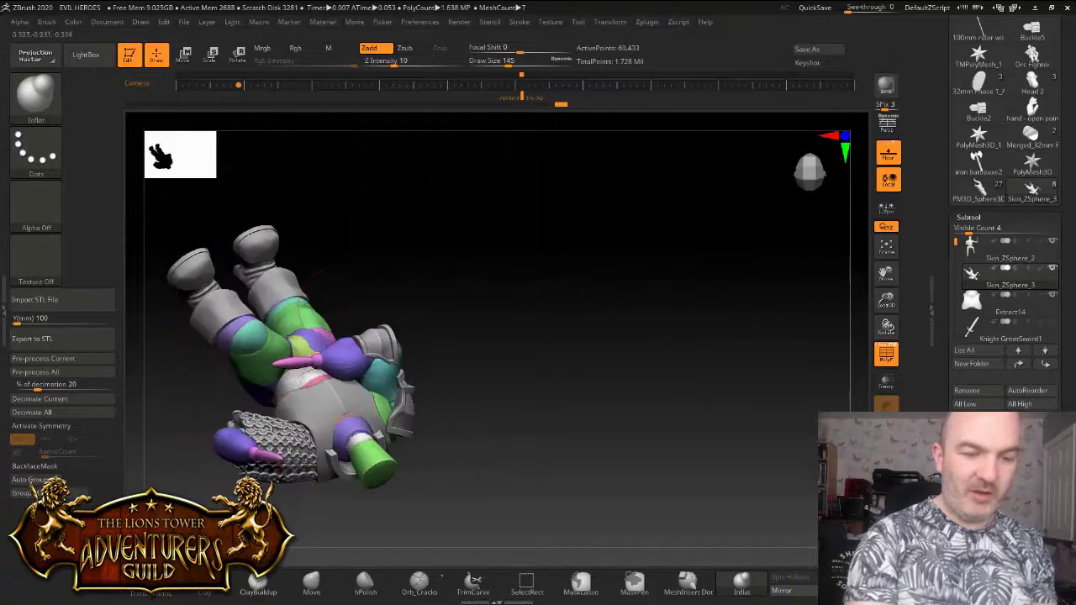
Switch to the Move brush and adjust the shape of the inflated arms
{"action": "right_click_drag", "start_coordinate": [504, 403], "coordinate": [403, 261]}
{"action": "right_click_drag", "start_coordinate": [282, 415], "coordinate": [471, 336]}
{"action": "left_click_drag", "start_coordinate": [886, 273], "coordinate": [1034, 160]}
{"action": "left_click_drag", "start_coordinate": [580, 285], "coordinate": [591, 357]}
{"action": "mouse_move", "coordinate": [349, 509]}
{"action": "left_mouse_down"}
{"action": "mouse_move", "coordinate": [354, 533]}
{"action": "mouse_move", "coordinate": [382, 475]}
{"action": "mouse_move", "coordinate": [374, 496]}
{"action": "left_mouse_up"}
{"action": "left_click", "coordinate": [311, 582]}
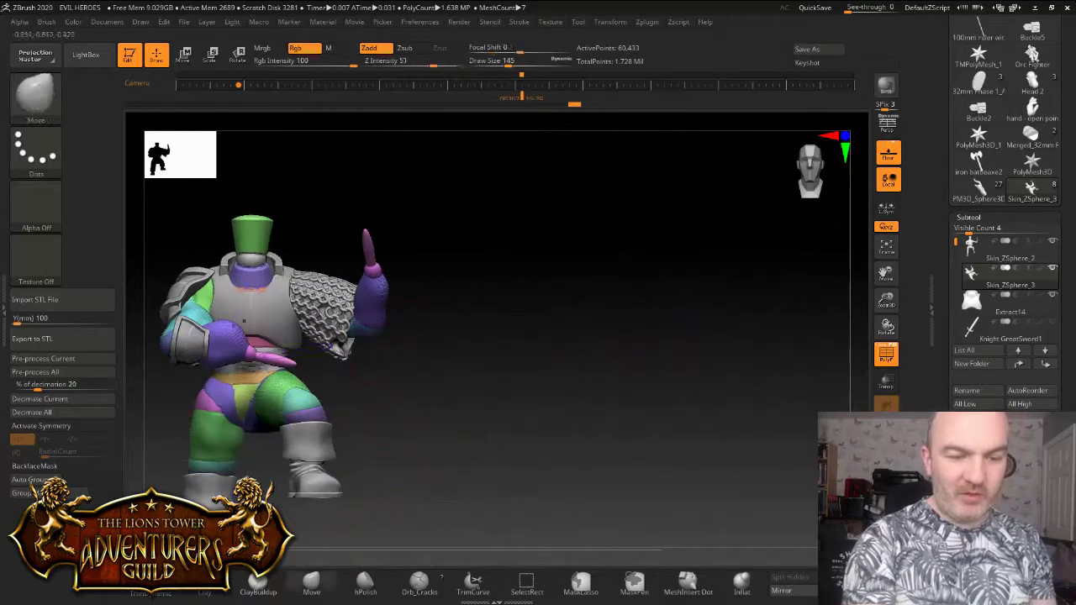
{"action": "left_click_drag", "start_coordinate": [374, 496], "coordinate": [327, 446]}
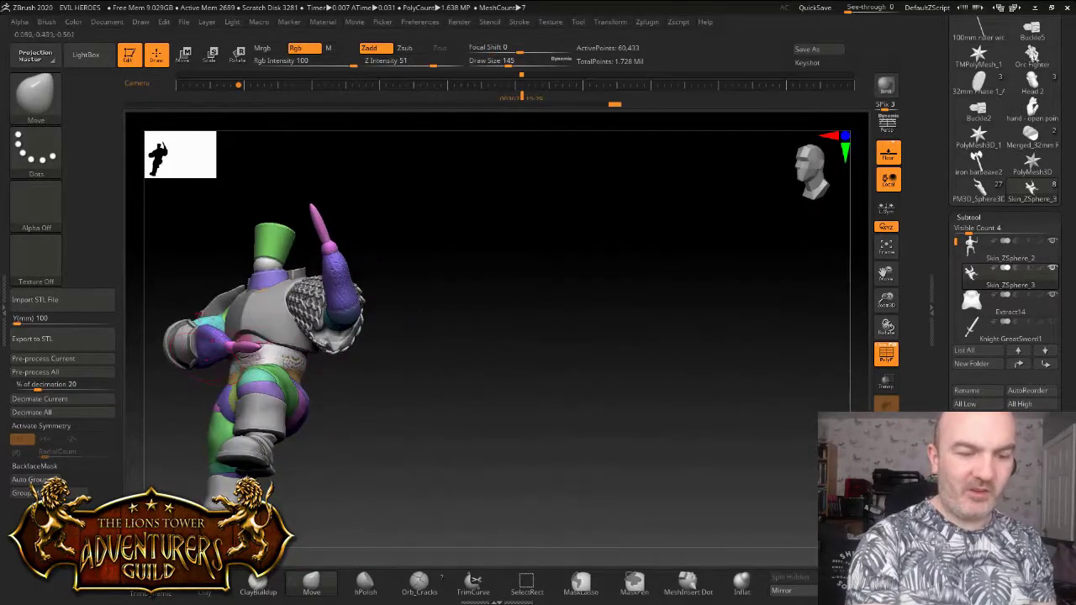
{"action": "left_click_drag", "start_coordinate": [383, 265], "coordinate": [363, 341]}
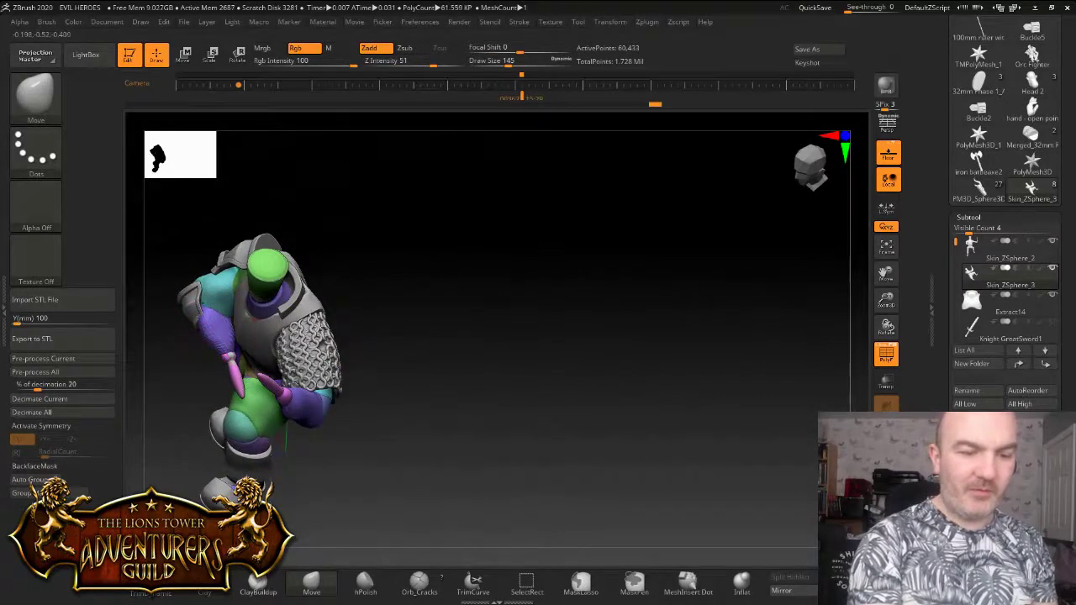
{"action": "mouse_move", "coordinate": [378, 378]}
{"action": "left_mouse_down"}
{"action": "mouse_move", "coordinate": [344, 378]}
{"action": "mouse_move", "coordinate": [378, 273]}
{"action": "mouse_move", "coordinate": [403, 324]}
{"action": "mouse_move", "coordinate": [324, 312]}
{"action": "mouse_move", "coordinate": [195, 338]}
{"action": "left_mouse_up"}
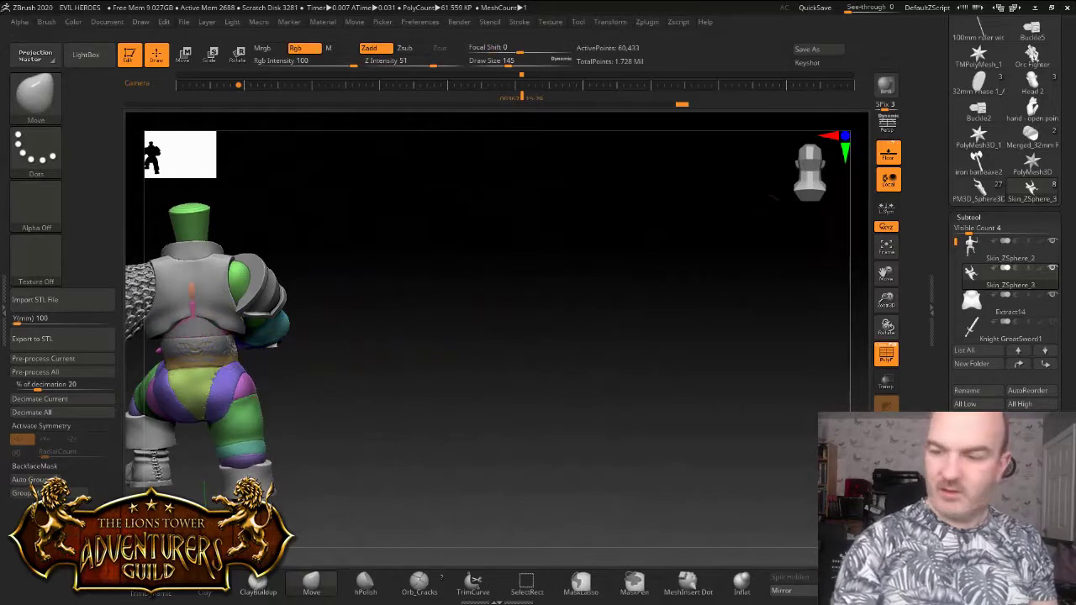
Hide the Skin_ZSphere_2 subtool and re-Dynamesh the inflated Skin_ZSphere_3 body mesh
{"action": "left_click", "coordinate": [1052, 241]}
{"action": "left_click_drag", "start_coordinate": [845, 281], "coordinate": [723, 290]}
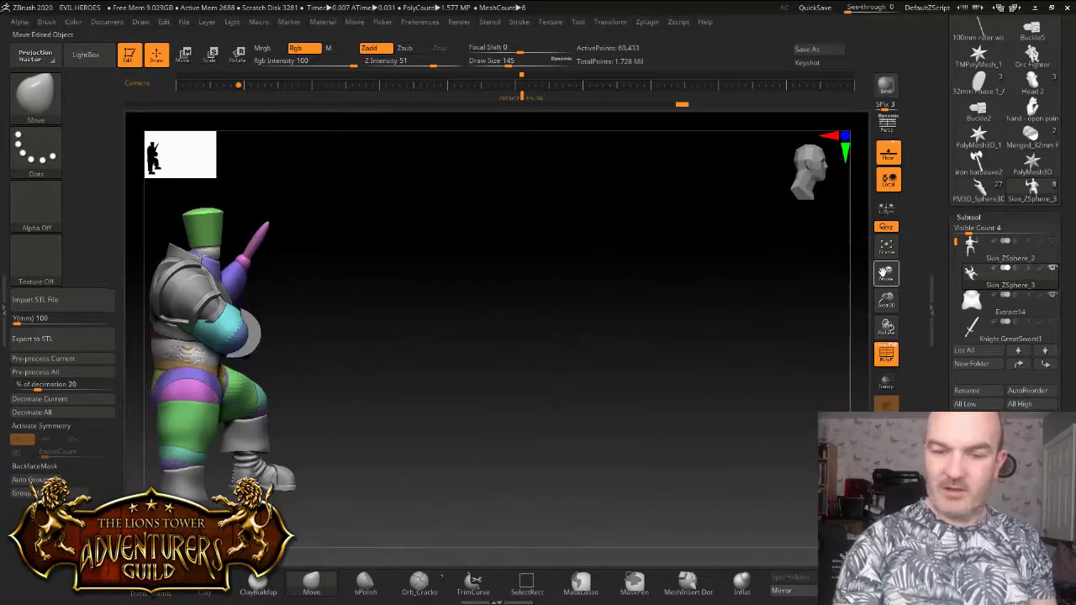
{"action": "left_click_drag", "start_coordinate": [885, 273], "coordinate": [970, 251]}
{"action": "mouse_move", "coordinate": [552, 267]}
{"action": "left_mouse_down", "text": "ctrl"}
{"action": "mouse_move", "coordinate": [618, 367]}
{"action": "mouse_move", "coordinate": [511, 387]}
{"action": "mouse_move", "coordinate": [542, 390]}
{"action": "left_mouse_up", "text": "ctrl"}
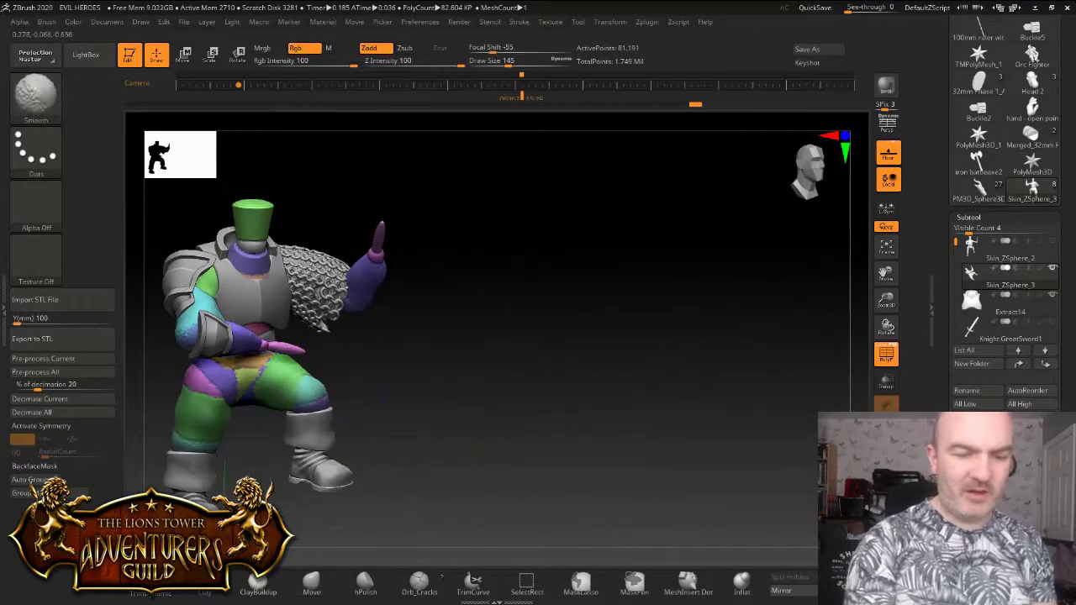
Smooth the raised forearm and turn off the polyframe display of coloured polygroups
{"action": "left_click_drag", "start_coordinate": [362, 281], "coordinate": [365, 296], "text": "shift"}
{"action": "left_click_drag", "start_coordinate": [504, 387], "coordinate": [544, 388]}
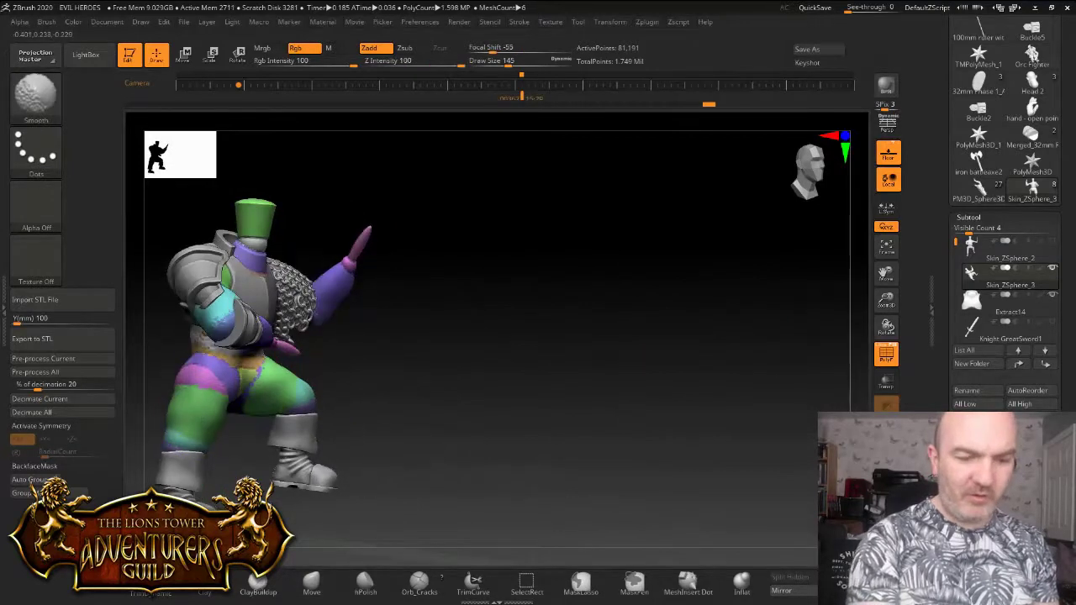
{"action": "left_click", "coordinate": [886, 354]}
{"action": "left_click_drag", "start_coordinate": [656, 378], "coordinate": [699, 380]}
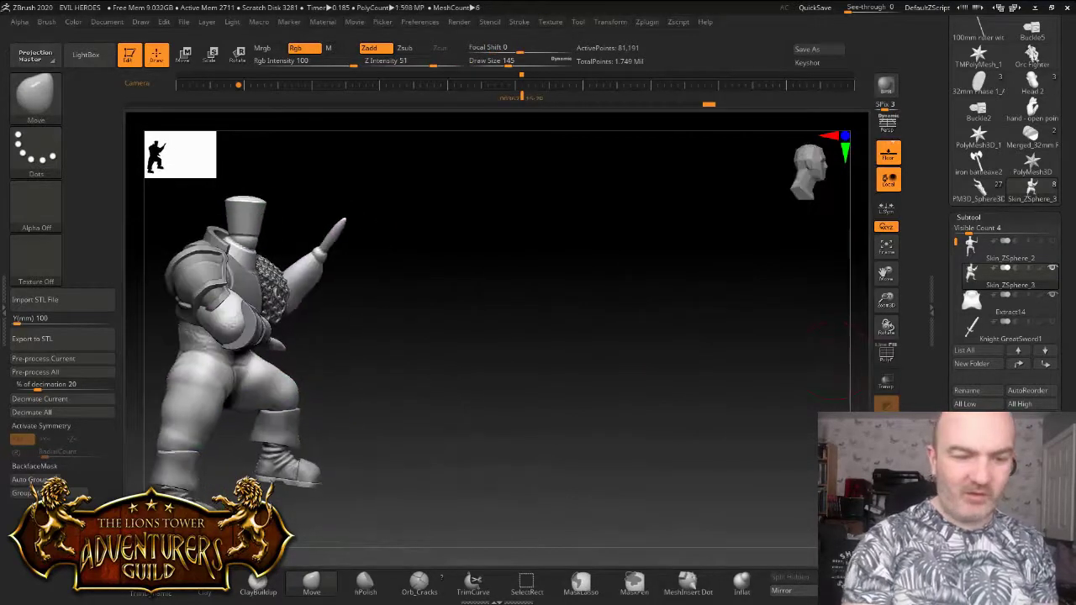
Smooth the groin, buttocks and backs of the thighs to blend the joint seams
{"action": "left_click_drag", "start_coordinate": [244, 392], "coordinate": [248, 386], "text": "shift"}
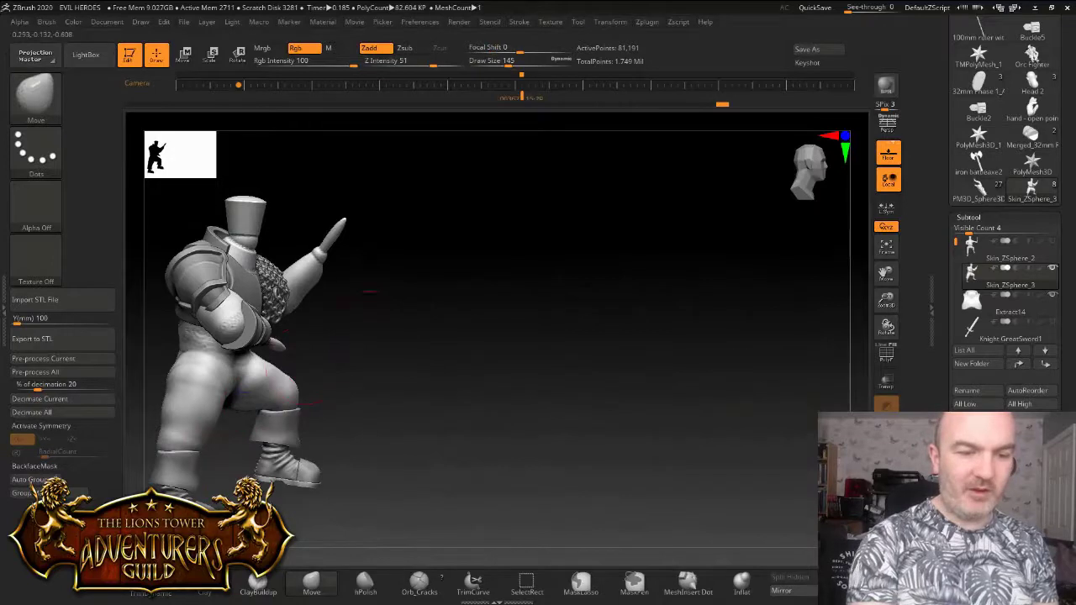
{"action": "left_click_drag", "start_coordinate": [403, 386], "coordinate": [538, 387]}
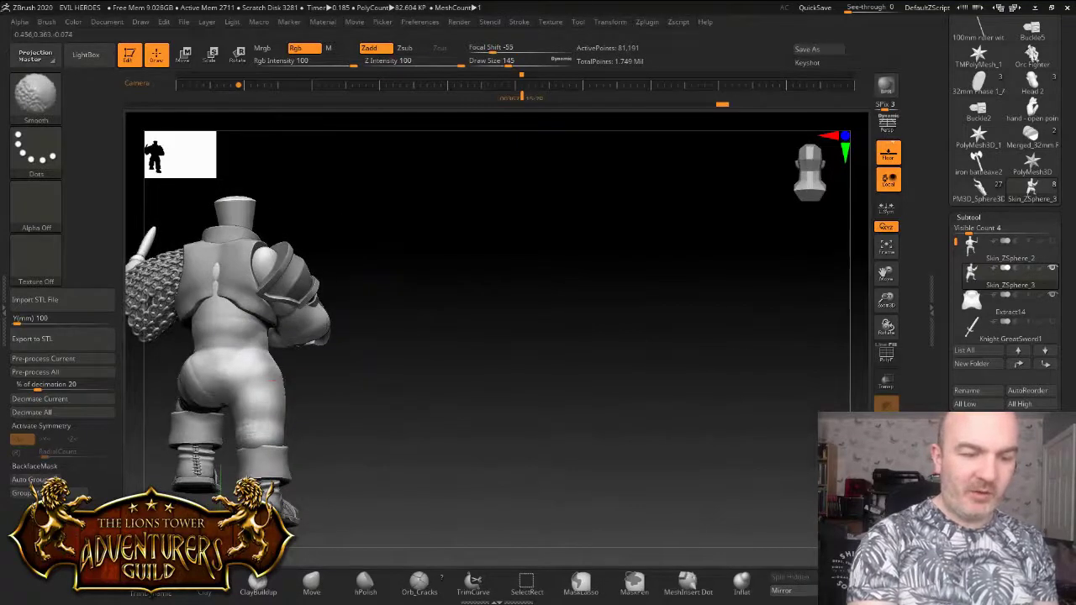
{"action": "left_click_drag", "start_coordinate": [353, 381], "coordinate": [421, 383]}
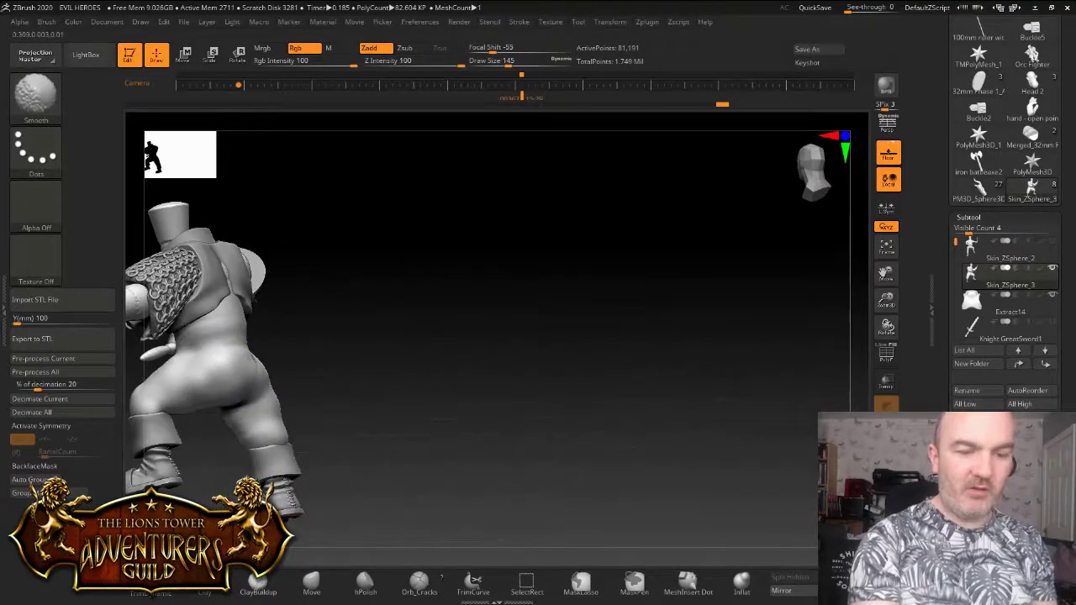
{"action": "left_click_drag", "start_coordinate": [220, 369], "coordinate": [217, 376], "text": "shift"}
{"action": "left_click_drag", "start_coordinate": [378, 387], "coordinate": [514, 387], "text": "alt"}
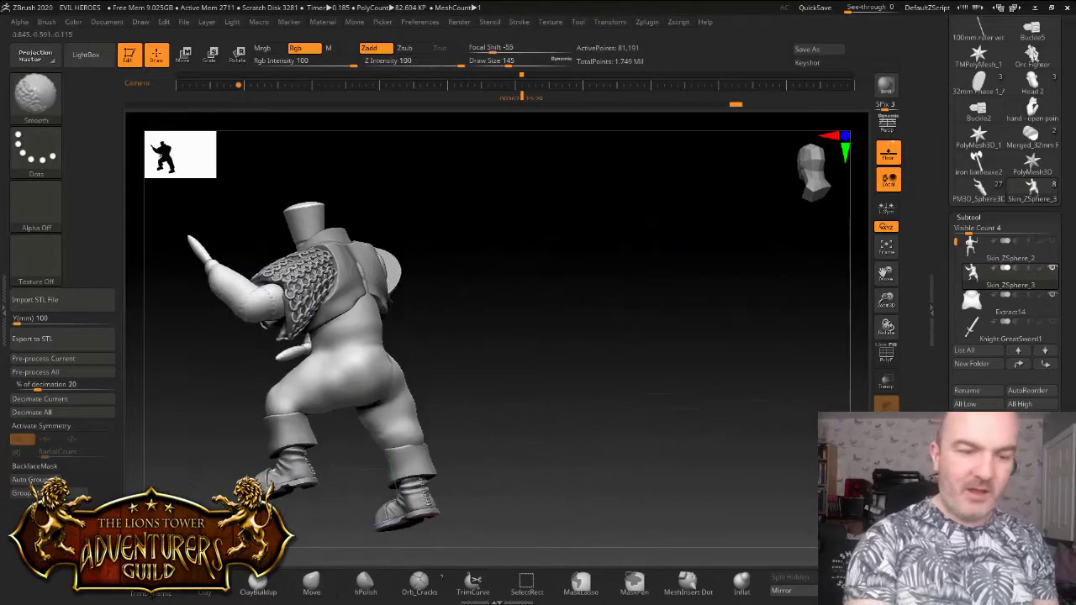
Smooth the waist, hips and outer legs while working around the figure
{"action": "left_click_drag", "start_coordinate": [449, 237], "coordinate": [346, 254]}
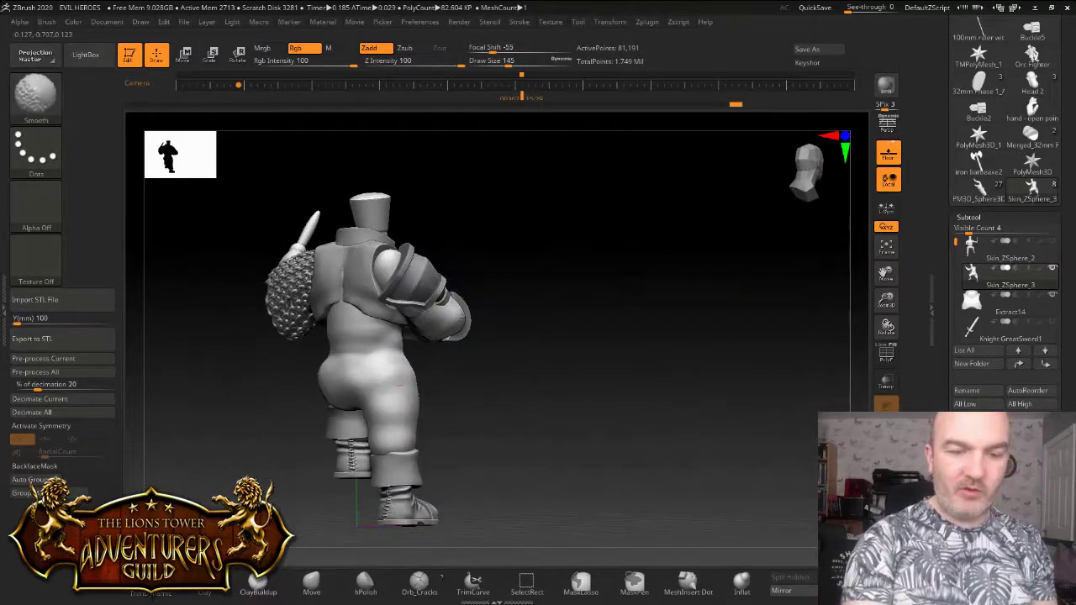
{"action": "left_click_drag", "start_coordinate": [354, 308], "coordinate": [414, 306]}
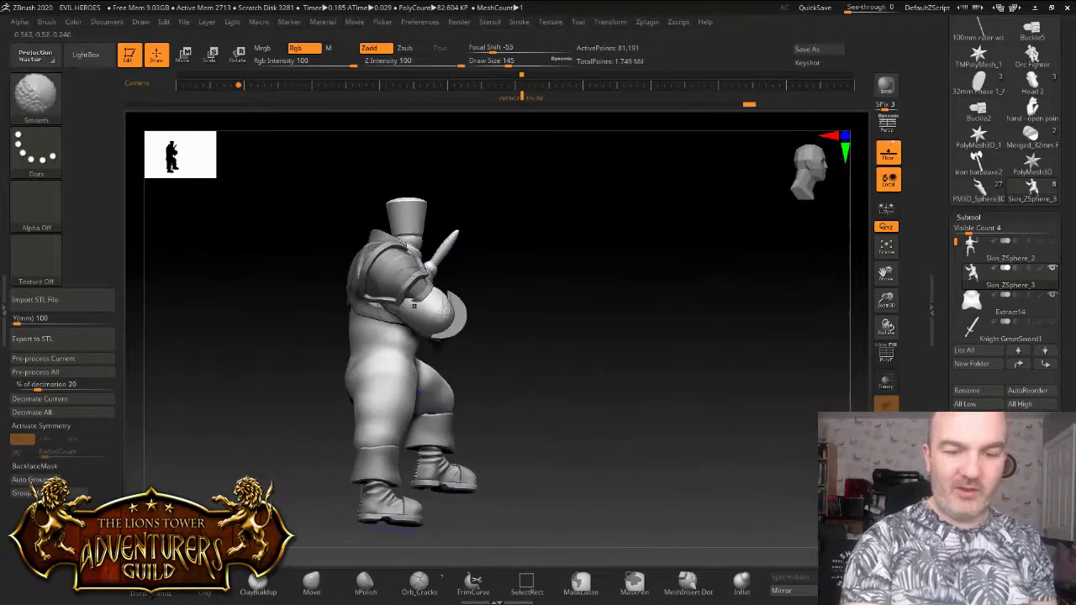
{"action": "left_click_drag", "start_coordinate": [438, 344], "coordinate": [459, 286]}
{"action": "mouse_move", "coordinate": [410, 455]}
{"action": "left_mouse_down"}
{"action": "mouse_move", "coordinate": [370, 409]}
{"action": "mouse_move", "coordinate": [396, 369]}
{"action": "left_mouse_up"}
{"action": "mouse_move", "coordinate": [375, 417]}
{"action": "left_mouse_down"}
{"action": "mouse_move", "coordinate": [403, 294]}
{"action": "mouse_move", "coordinate": [387, 324]}
{"action": "mouse_move", "coordinate": [471, 336]}
{"action": "left_mouse_up"}
{"action": "mouse_move", "coordinate": [404, 240]}
{"action": "right_mouse_down"}
{"action": "mouse_move", "coordinate": [388, 220]}
{"action": "mouse_move", "coordinate": [401, 205]}
{"action": "right_mouse_up"}
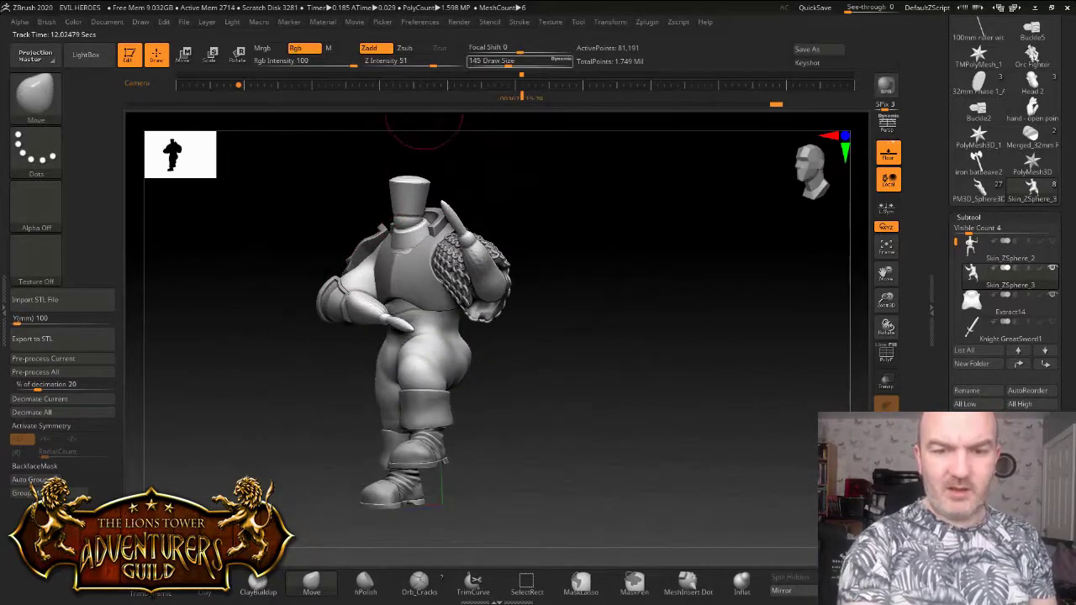
Set the Move brush's draw size to 182, then reshape and smooth the raised forearm
{"action": "left_click", "coordinate": [512, 62]}
{"action": "key", "text": "Return"}
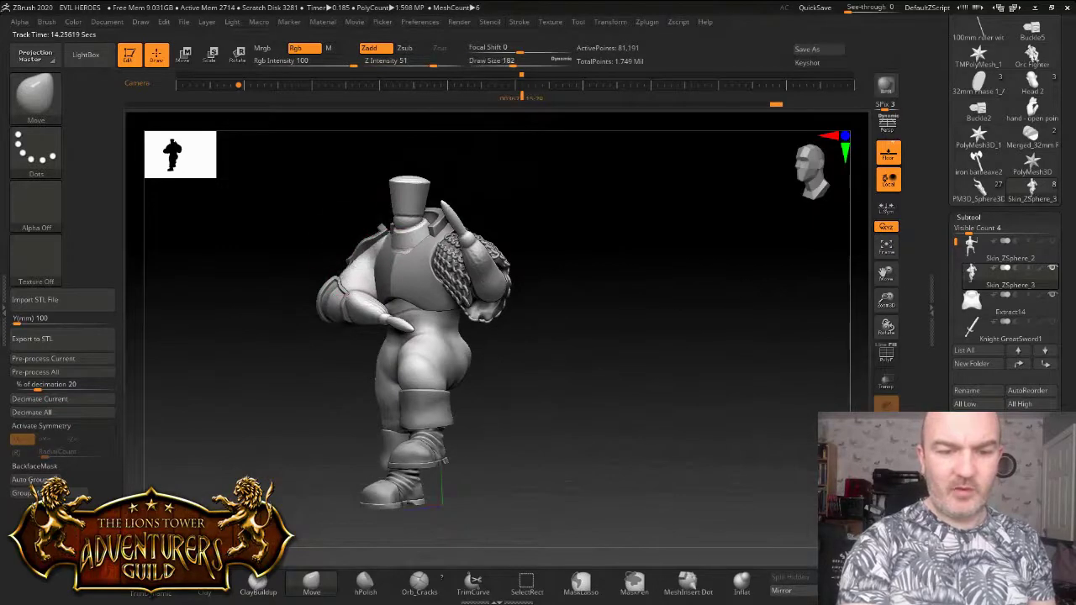
{"action": "mouse_move", "coordinate": [513, 210]}
{"action": "left_mouse_down"}
{"action": "mouse_move", "coordinate": [588, 227]}
{"action": "mouse_move", "coordinate": [530, 223]}
{"action": "mouse_move", "coordinate": [634, 281]}
{"action": "mouse_move", "coordinate": [538, 240]}
{"action": "left_mouse_up"}
{"action": "mouse_move", "coordinate": [471, 220]}
{"action": "left_mouse_down"}
{"action": "mouse_move", "coordinate": [525, 231]}
{"action": "mouse_move", "coordinate": [551, 194]}
{"action": "left_mouse_up"}
{"action": "left_click_drag", "start_coordinate": [471, 324], "coordinate": [490, 330], "text": "shift"}
{"action": "mouse_move", "coordinate": [546, 210]}
{"action": "left_mouse_down"}
{"action": "mouse_move", "coordinate": [563, 231]}
{"action": "mouse_move", "coordinate": [583, 220]}
{"action": "left_mouse_up"}
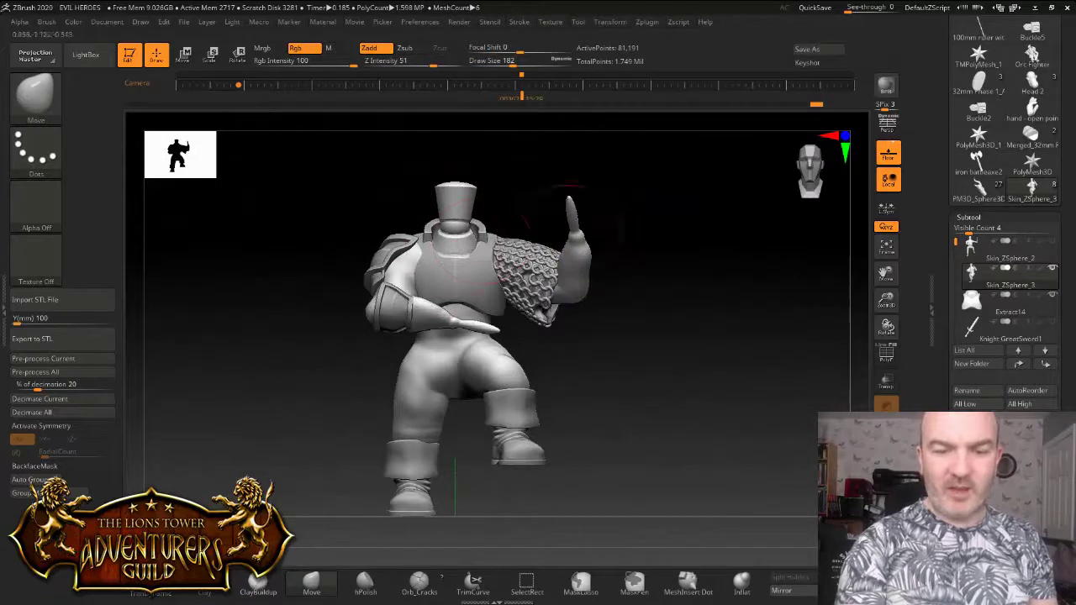
{"action": "mouse_move", "coordinate": [656, 336]}
{"action": "left_mouse_down"}
{"action": "mouse_move", "coordinate": [681, 338]}
{"action": "mouse_move", "coordinate": [458, 338]}
{"action": "left_mouse_up"}
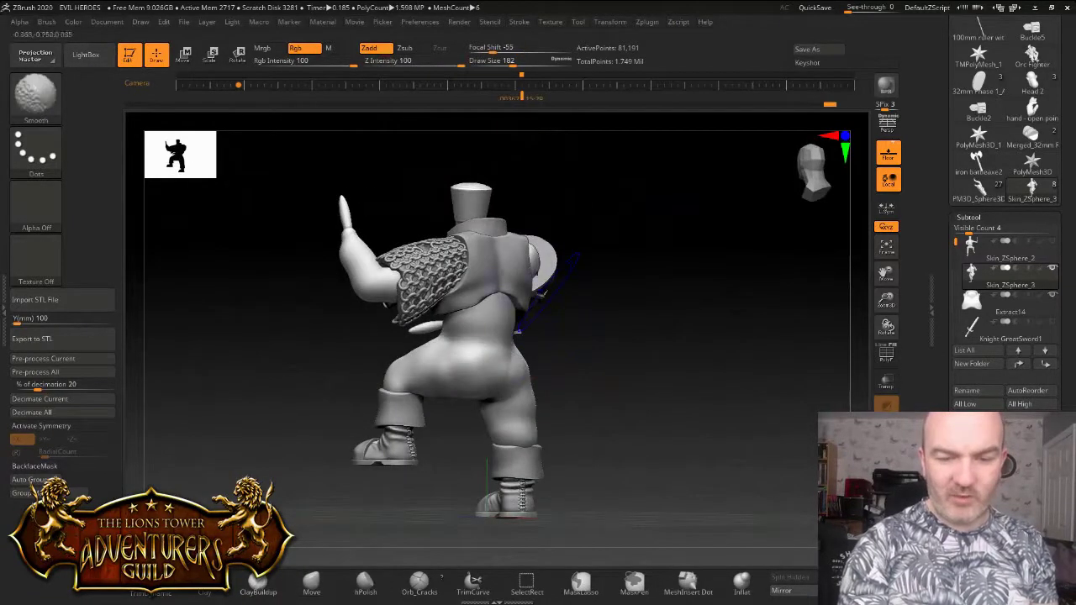
Smooth the lower back, buttocks and thighs of the body mesh from the back, front and side
{"action": "left_click_drag", "start_coordinate": [548, 334], "coordinate": [541, 367], "text": "shift"}
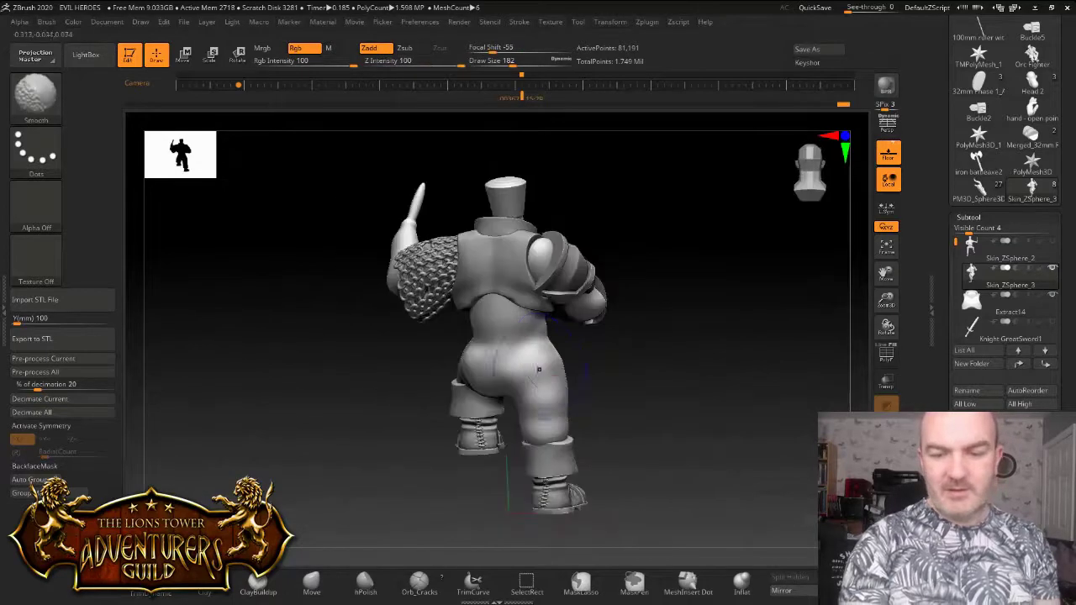
{"action": "mouse_move", "coordinate": [609, 363]}
{"action": "left_mouse_down"}
{"action": "mouse_move", "coordinate": [647, 382]}
{"action": "mouse_move", "coordinate": [611, 359]}
{"action": "mouse_move", "coordinate": [580, 360]}
{"action": "left_mouse_up"}
{"action": "mouse_move", "coordinate": [546, 362]}
{"action": "right_mouse_down"}
{"action": "mouse_move", "coordinate": [596, 367]}
{"action": "mouse_move", "coordinate": [550, 374]}
{"action": "right_mouse_up"}
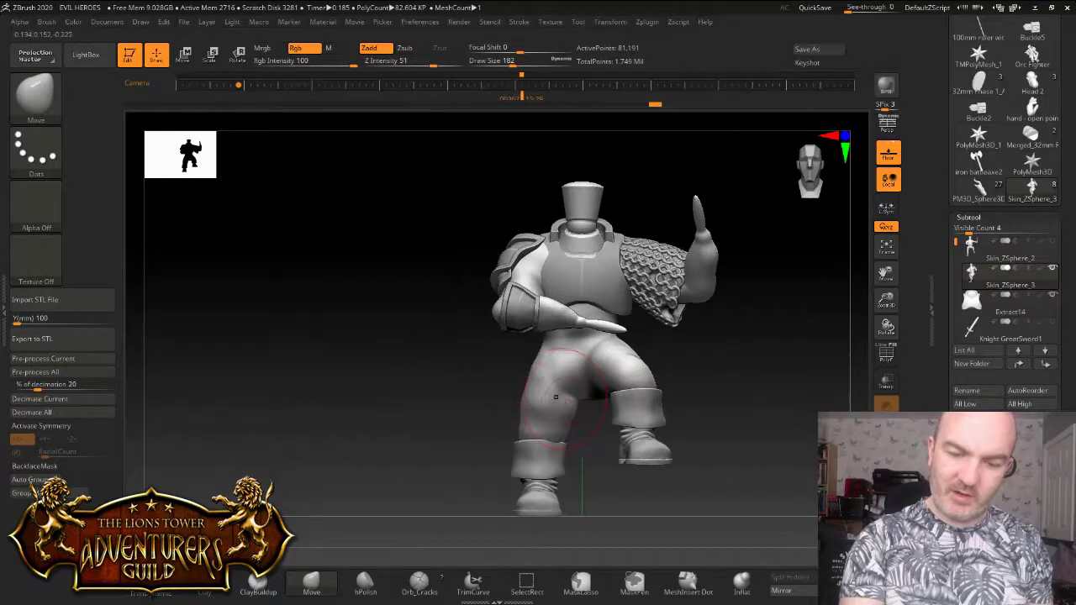
{"action": "key", "text": "shift"}
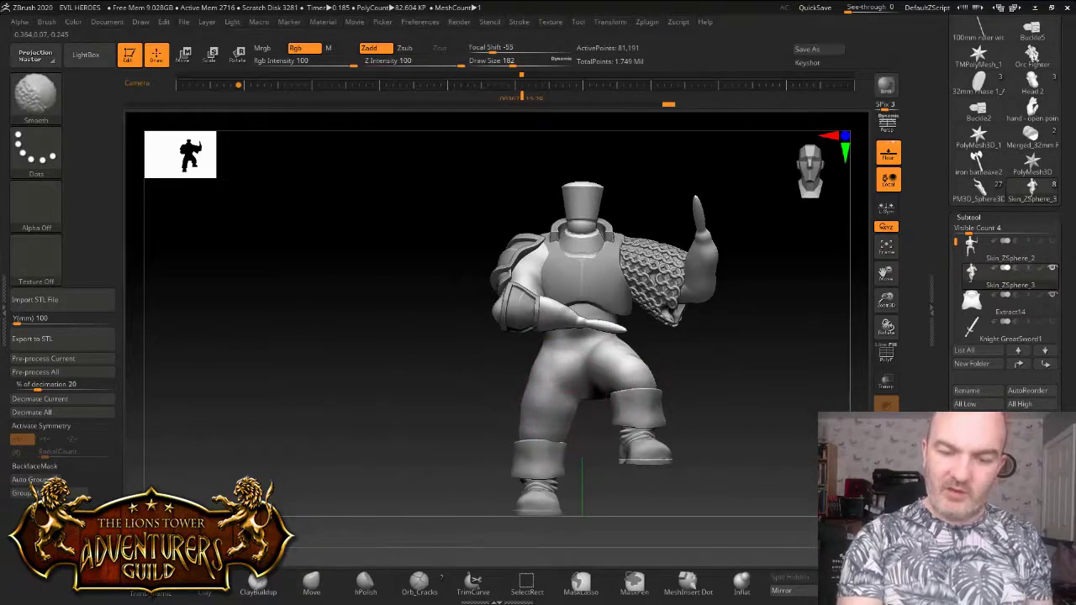
{"action": "mouse_move", "coordinate": [572, 412]}
{"action": "right_mouse_down"}
{"action": "mouse_move", "coordinate": [530, 415]}
{"action": "mouse_move", "coordinate": [505, 362]}
{"action": "mouse_move", "coordinate": [496, 337]}
{"action": "mouse_move", "coordinate": [521, 294]}
{"action": "mouse_move", "coordinate": [520, 304]}
{"action": "mouse_move", "coordinate": [441, 315]}
{"action": "mouse_move", "coordinate": [533, 299]}
{"action": "mouse_move", "coordinate": [490, 306]}
{"action": "mouse_move", "coordinate": [503, 324]}
{"action": "right_mouse_up"}
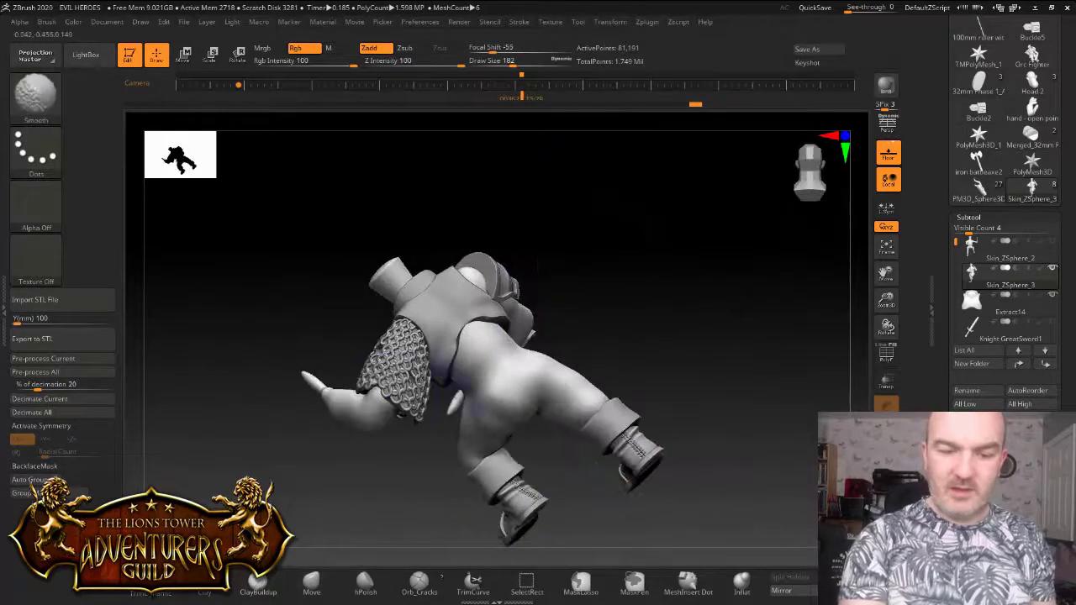
{"action": "right_click_drag", "start_coordinate": [393, 395], "coordinate": [479, 391], "text": "shift"}
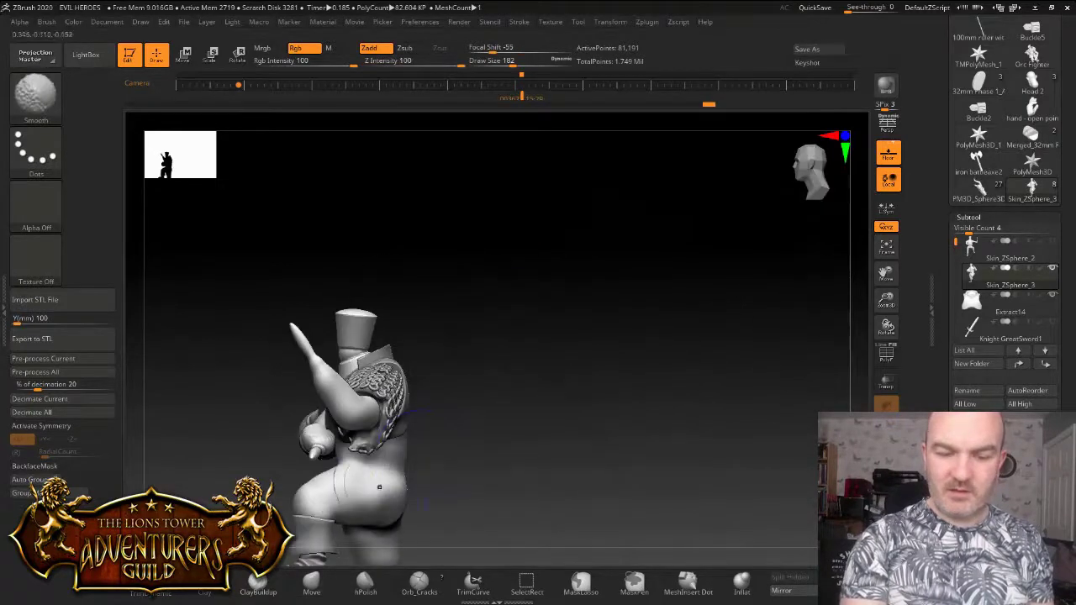
{"action": "mouse_move", "coordinate": [407, 416]}
{"action": "right_mouse_down", "text": "alt"}
{"action": "mouse_move", "coordinate": [406, 399]}
{"action": "mouse_move", "coordinate": [412, 538]}
{"action": "mouse_move", "coordinate": [472, 504]}
{"action": "right_mouse_up", "text": "alt"}
Set the Move brush's draw size to 108 and reshape the raised leg's knee and thigh above the boot cuff
{"action": "left_click", "coordinate": [503, 61]}
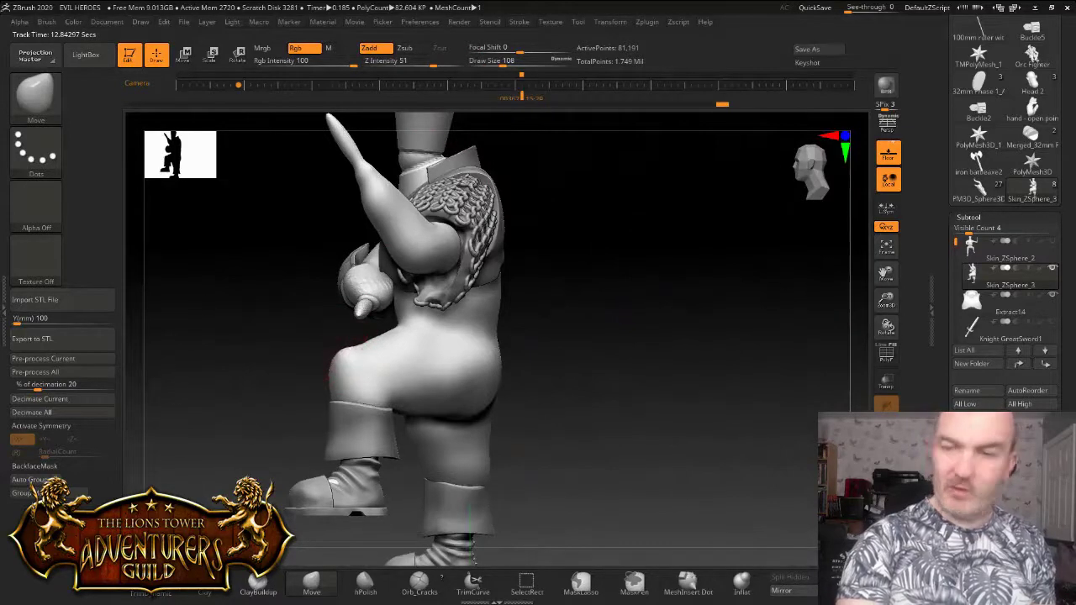
{"action": "mouse_move", "coordinate": [349, 368]}
{"action": "right_mouse_down"}
{"action": "mouse_move", "coordinate": [454, 374]}
{"action": "mouse_move", "coordinate": [346, 357]}
{"action": "right_mouse_up"}
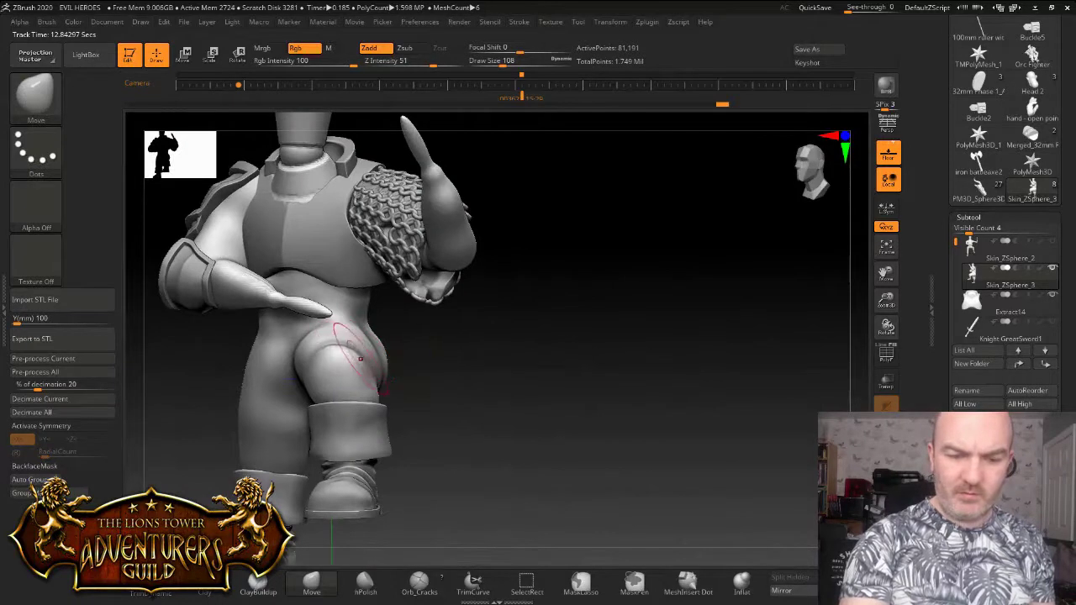
{"action": "left_click_drag", "start_coordinate": [318, 393], "coordinate": [307, 391]}
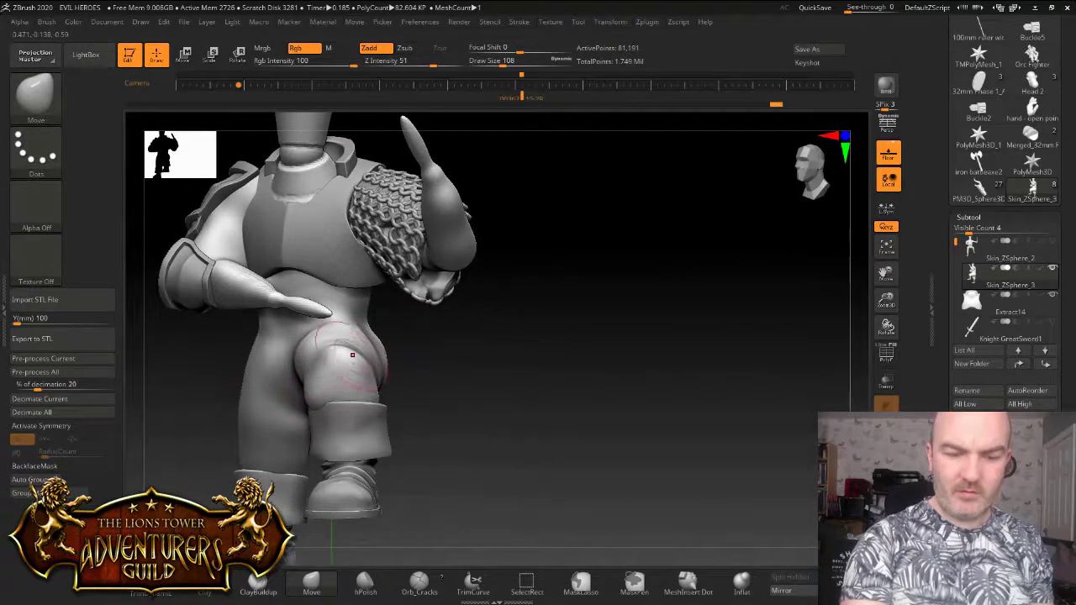
{"action": "mouse_move", "coordinate": [363, 368]}
{"action": "left_mouse_down"}
{"action": "mouse_move", "coordinate": [356, 362]}
{"action": "mouse_move", "coordinate": [375, 385]}
{"action": "left_mouse_up"}
{"action": "mouse_move", "coordinate": [480, 313]}
{"action": "left_mouse_down"}
{"action": "mouse_move", "coordinate": [412, 377]}
{"action": "mouse_move", "coordinate": [529, 353]}
{"action": "mouse_move", "coordinate": [523, 383]}
{"action": "left_mouse_up"}
{"action": "right_click_drag", "start_coordinate": [199, 308], "coordinate": [267, 312]}
{"action": "left_click_drag", "start_coordinate": [309, 369], "coordinate": [303, 366]}
Reshape the standing leg around the knee so the trouser fabric bulges out over its boot cuff
{"action": "right_click_drag", "start_coordinate": [319, 359], "coordinate": [370, 395]}
{"action": "right_click_drag", "start_coordinate": [395, 435], "coordinate": [311, 525]}
{"action": "left_click_drag", "start_coordinate": [179, 399], "coordinate": [173, 400]}
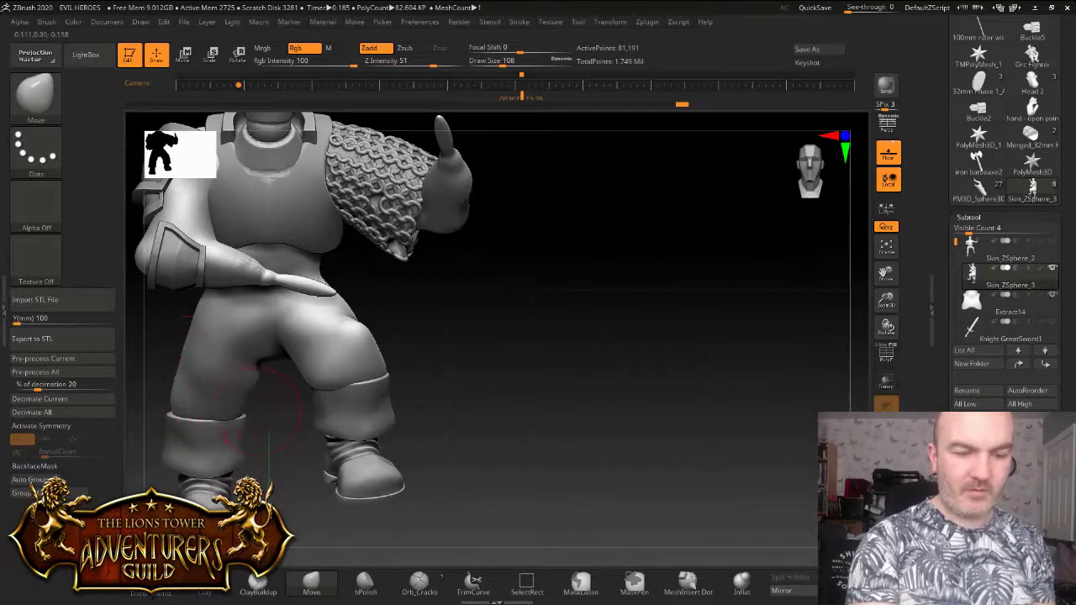
{"action": "right_click_drag", "start_coordinate": [412, 366], "coordinate": [334, 377]}
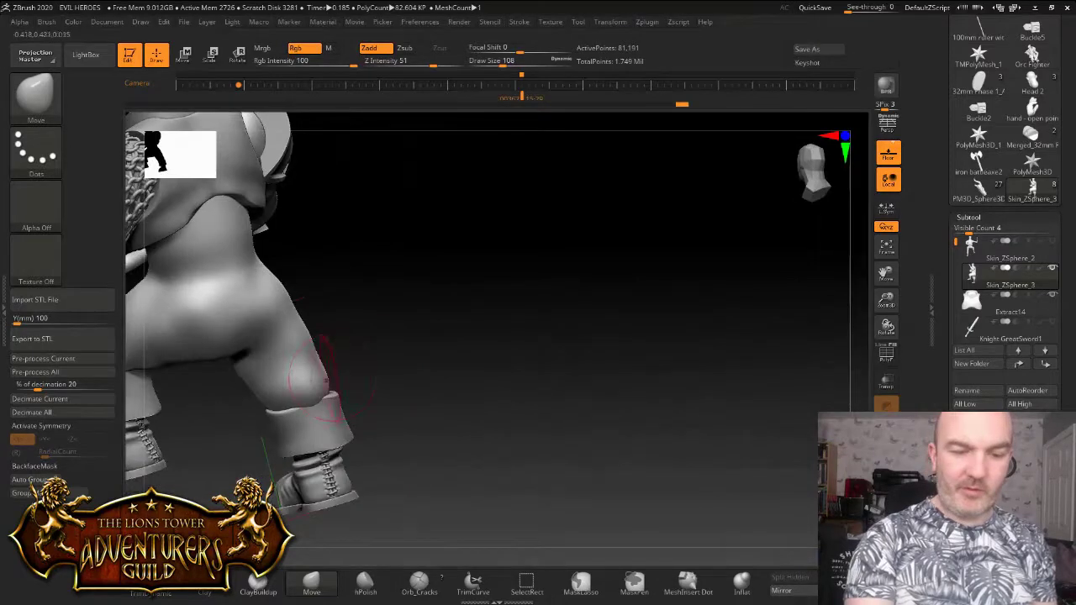
{"action": "left_click_drag", "start_coordinate": [334, 378], "coordinate": [323, 387]}
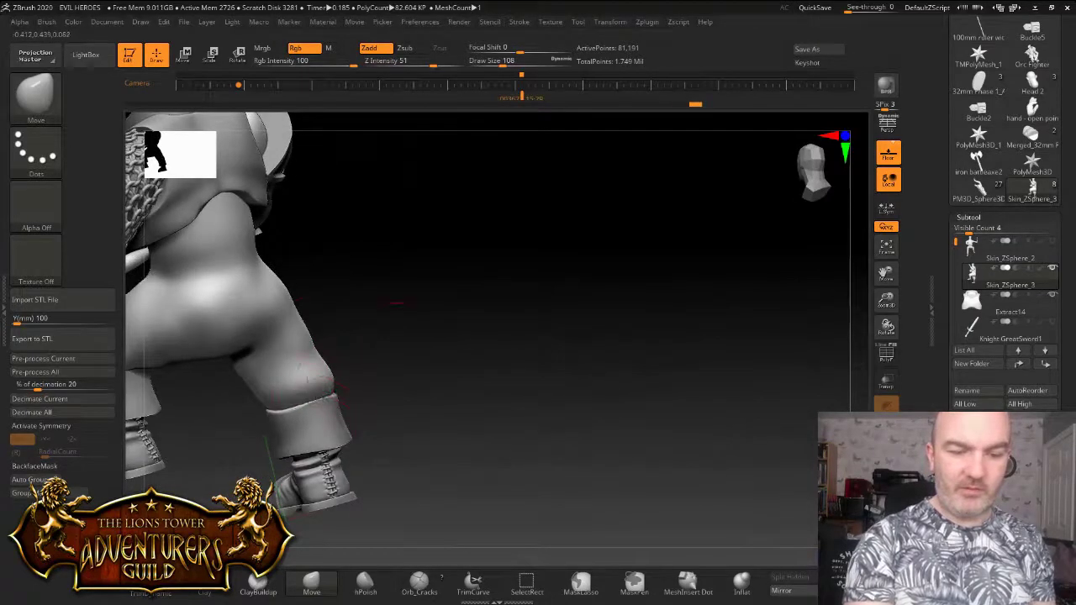
{"action": "right_click_drag", "start_coordinate": [323, 387], "coordinate": [265, 382]}
{"action": "right_click_drag", "start_coordinate": [305, 296], "coordinate": [347, 361]}
{"action": "left_click_drag", "start_coordinate": [346, 362], "coordinate": [351, 367]}
{"action": "right_click_drag", "start_coordinate": [351, 366], "coordinate": [372, 363]}
{"action": "left_click_drag", "start_coordinate": [290, 382], "coordinate": [287, 391]}
{"action": "mouse_move", "coordinate": [288, 392]}
{"action": "right_mouse_down"}
{"action": "mouse_move", "coordinate": [362, 370]}
{"action": "mouse_move", "coordinate": [597, 349]}
{"action": "right_mouse_up"}
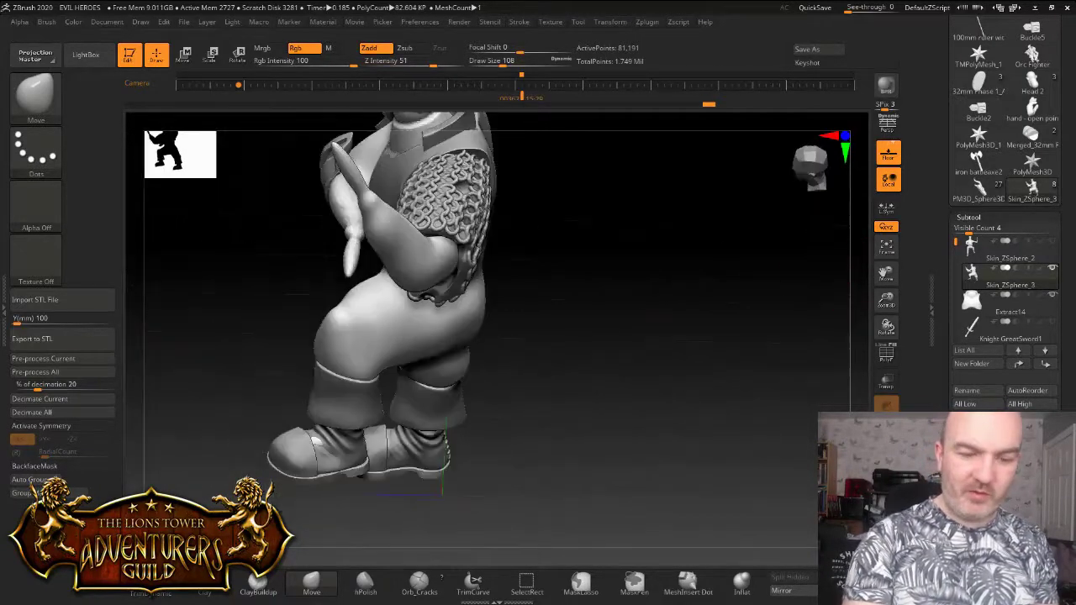
Reshape the outer side and underside of the raised thigh and knee with the Move brush
{"action": "right_click_drag", "start_coordinate": [344, 387], "coordinate": [489, 324]}
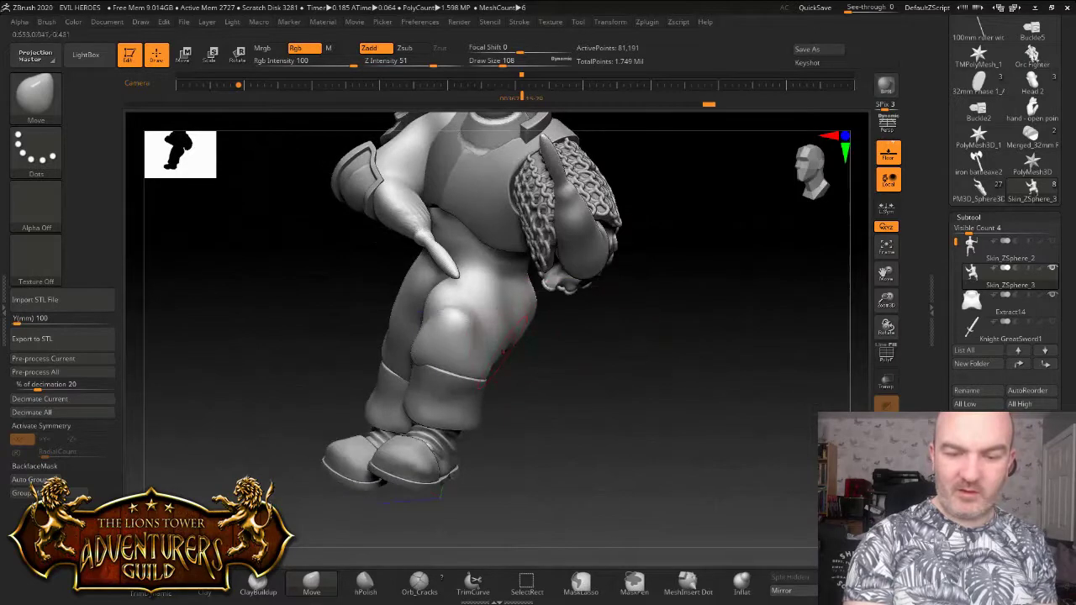
{"action": "left_click_drag", "start_coordinate": [504, 351], "coordinate": [496, 354]}
{"action": "right_click_drag", "start_coordinate": [499, 356], "coordinate": [390, 330]}
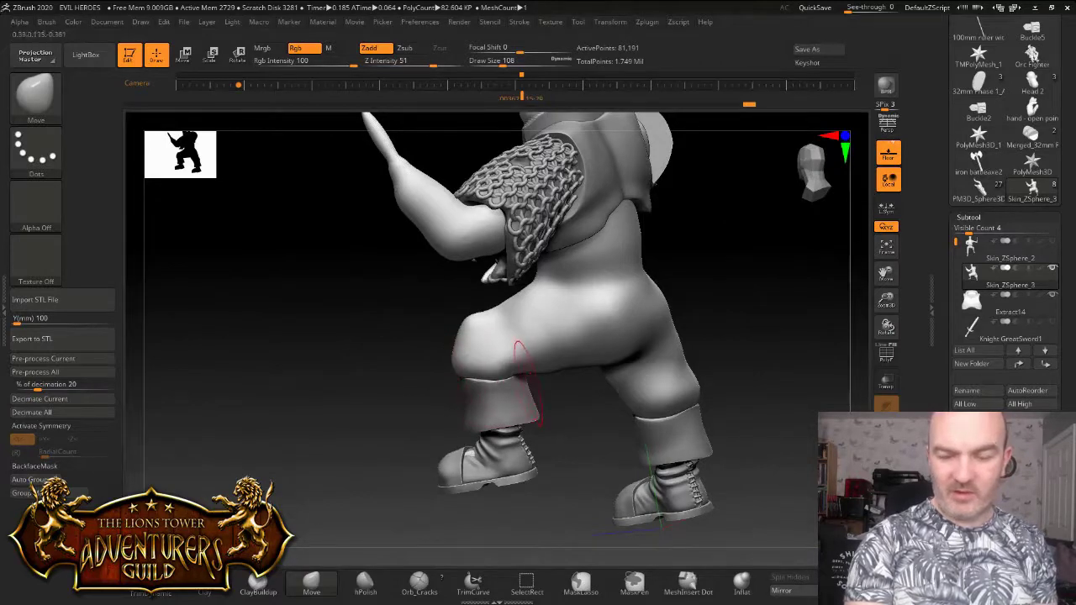
{"action": "mouse_move", "coordinate": [531, 412]}
{"action": "right_mouse_down"}
{"action": "mouse_move", "coordinate": [543, 385]}
{"action": "mouse_move", "coordinate": [496, 377]}
{"action": "right_mouse_up"}
{"action": "left_click_drag", "start_coordinate": [286, 336], "coordinate": [420, 328]}
{"action": "left_click_drag", "start_coordinate": [303, 370], "coordinate": [427, 367]}
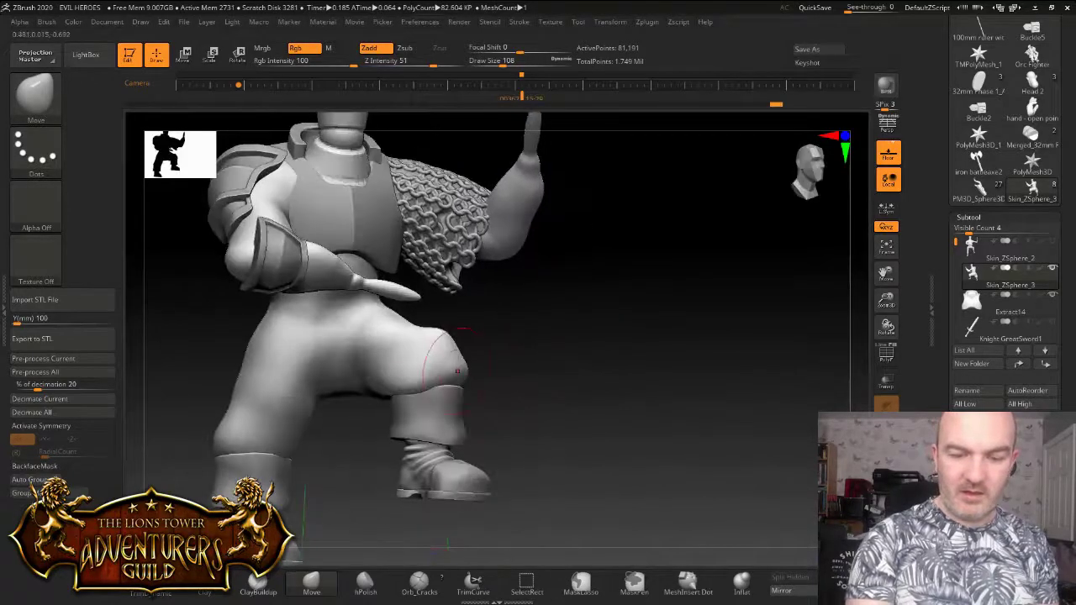
{"action": "left_click_drag", "start_coordinate": [580, 391], "coordinate": [631, 404]}
Refine the raised knee up close with the Move brush so its lower edge overhangs the boot cuff
{"action": "left_click_drag", "start_coordinate": [886, 300], "coordinate": [832, 294]}
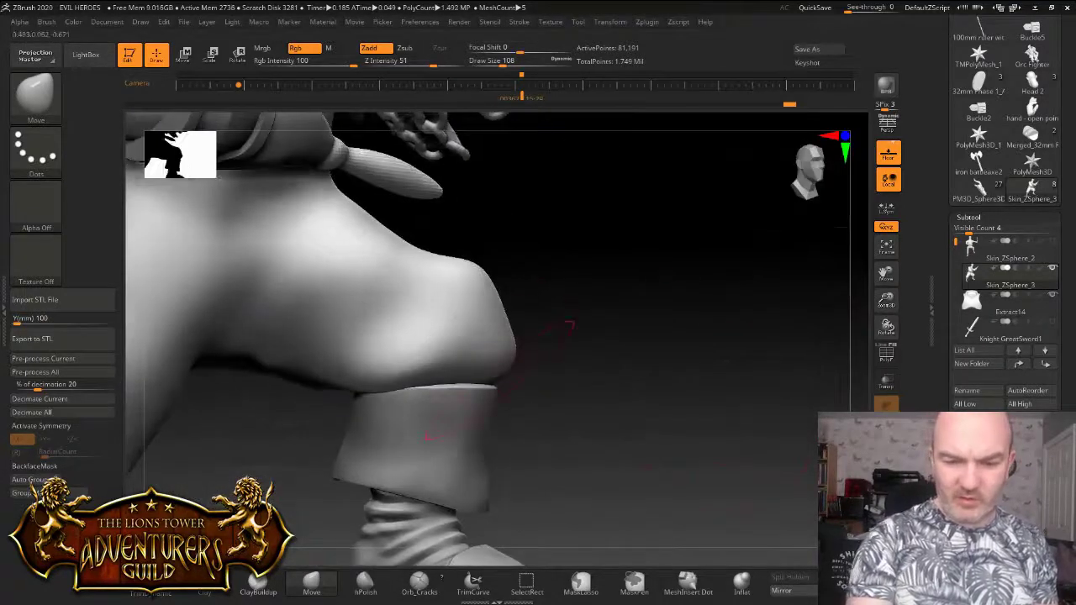
{"action": "left_click_drag", "start_coordinate": [601, 382], "coordinate": [626, 380]}
{"action": "left_click_drag", "start_coordinate": [393, 392], "coordinate": [391, 400]}
{"action": "left_click_drag", "start_coordinate": [654, 337], "coordinate": [567, 345]}
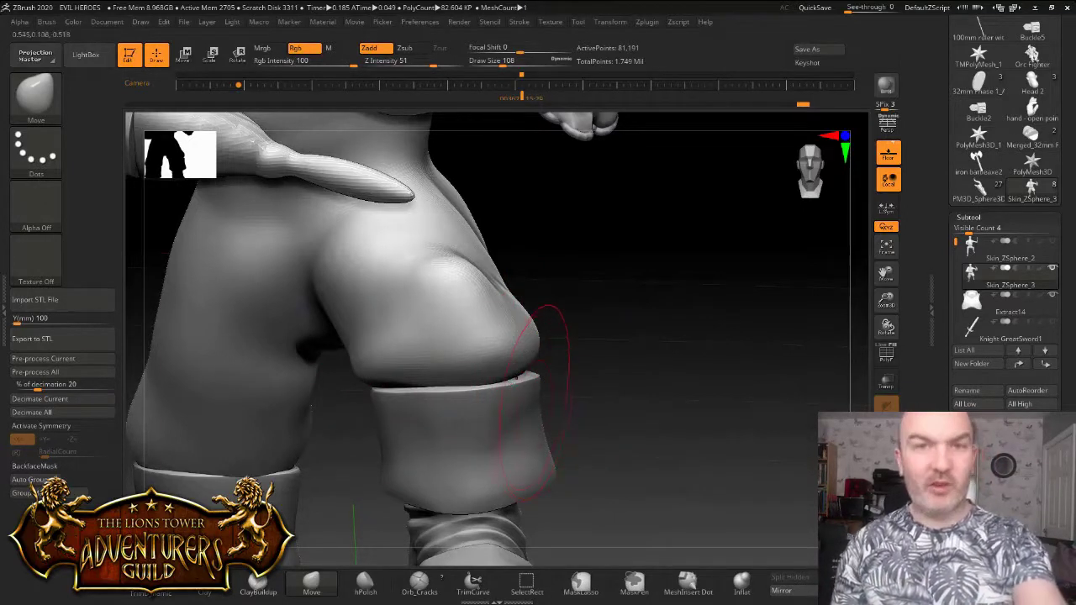
{"action": "mouse_move", "coordinate": [686, 254]}
{"action": "left_mouse_down"}
{"action": "mouse_move", "coordinate": [450, 263]}
{"action": "mouse_move", "coordinate": [412, 336]}
{"action": "left_mouse_up"}
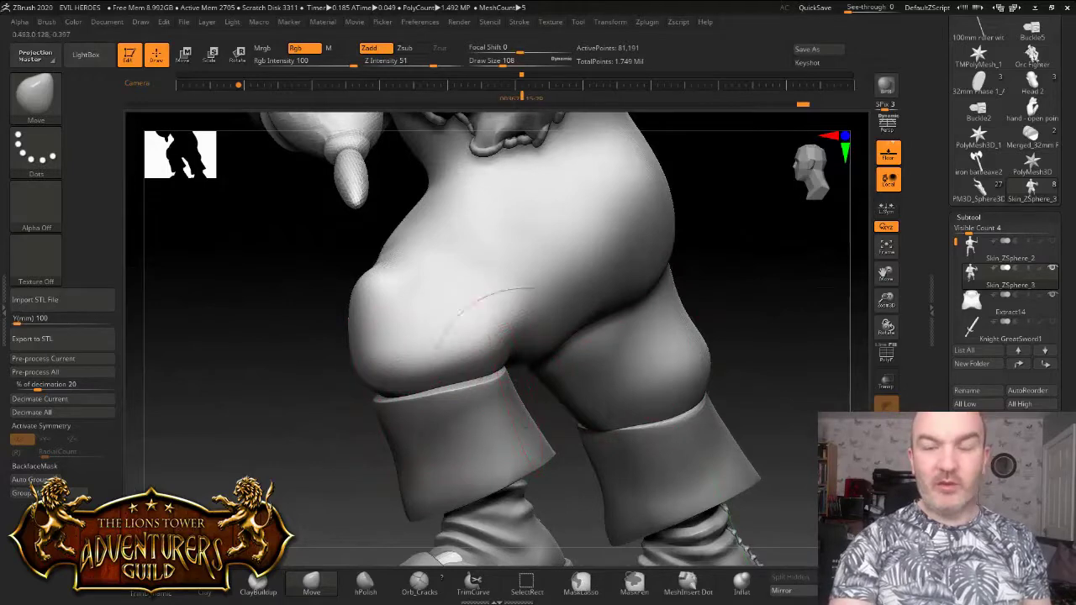
{"action": "mouse_move", "coordinate": [886, 300]}
{"action": "left_mouse_down"}
{"action": "mouse_move", "coordinate": [886, 274]}
{"action": "mouse_move", "coordinate": [880, 308]}
{"action": "left_mouse_up"}
Adjust the standing leg's lower edge with the Move brush to fit over its boot cuff
{"action": "mouse_move", "coordinate": [757, 336]}
{"action": "left_mouse_down"}
{"action": "mouse_move", "coordinate": [639, 344]}
{"action": "mouse_move", "coordinate": [740, 343]}
{"action": "mouse_move", "coordinate": [756, 370]}
{"action": "left_mouse_up"}
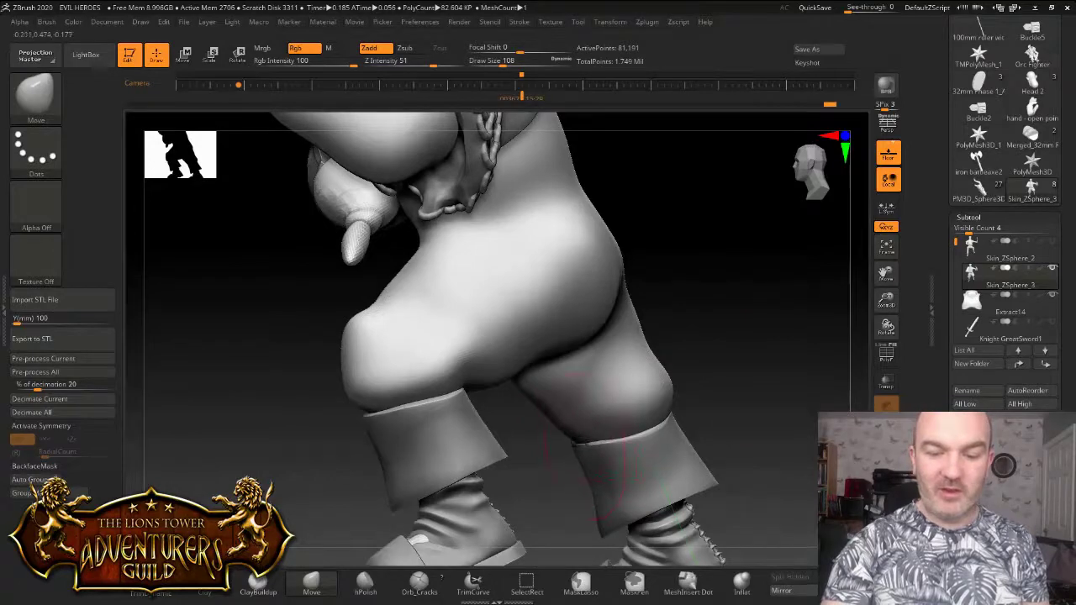
{"action": "left_click_drag", "start_coordinate": [632, 435], "coordinate": [637, 427]}
{"action": "mouse_move", "coordinate": [729, 374]}
{"action": "left_mouse_down"}
{"action": "mouse_move", "coordinate": [760, 372]}
{"action": "mouse_move", "coordinate": [682, 379]}
{"action": "left_mouse_up"}
{"action": "mouse_move", "coordinate": [731, 403]}
{"action": "left_mouse_down"}
{"action": "mouse_move", "coordinate": [744, 415]}
{"action": "mouse_move", "coordinate": [730, 382]}
{"action": "left_mouse_up"}
{"action": "mouse_move", "coordinate": [706, 345]}
{"action": "left_mouse_down"}
{"action": "mouse_move", "coordinate": [765, 358]}
{"action": "mouse_move", "coordinate": [683, 329]}
{"action": "mouse_move", "coordinate": [698, 332]}
{"action": "left_mouse_up"}
{"action": "mouse_move", "coordinate": [794, 427]}
{"action": "left_mouse_down"}
{"action": "mouse_move", "coordinate": [807, 425]}
{"action": "mouse_move", "coordinate": [780, 418]}
{"action": "mouse_move", "coordinate": [756, 435]}
{"action": "left_mouse_up"}
Examine the reshaped legs and the figure's overall proportions from the front and from above
{"action": "left_click_drag", "start_coordinate": [828, 379], "coordinate": [862, 366], "text": "shift"}
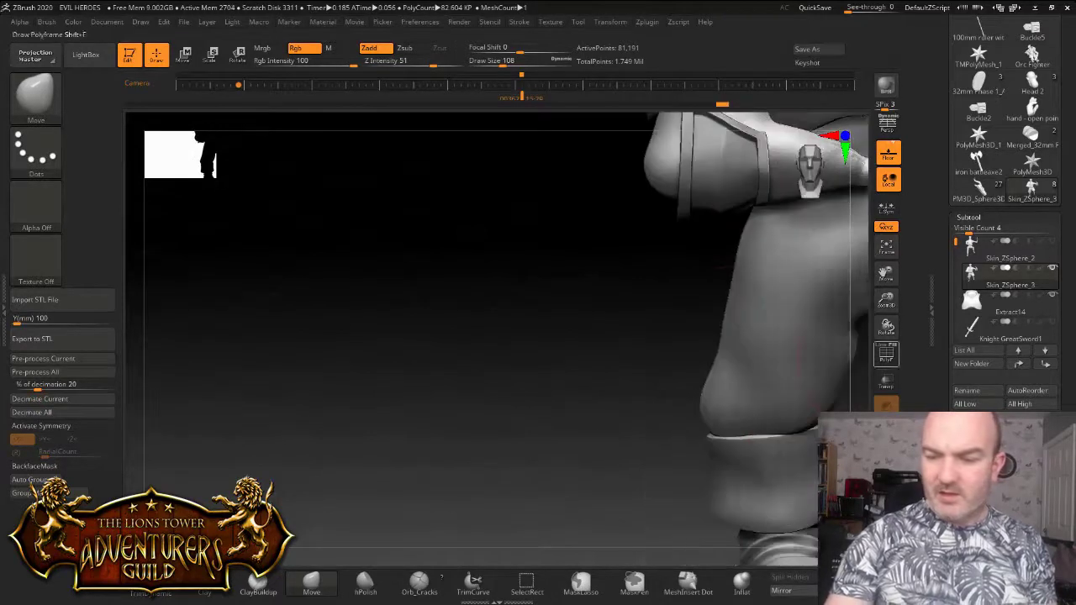
{"action": "left_click_drag", "start_coordinate": [886, 300], "coordinate": [886, 275]}
{"action": "left_click_drag", "start_coordinate": [704, 297], "coordinate": [631, 306], "text": "alt"}
{"action": "left_click_drag", "start_coordinate": [774, 370], "coordinate": [794, 357]}
{"action": "left_click_drag", "start_coordinate": [886, 274], "coordinate": [785, 280]}
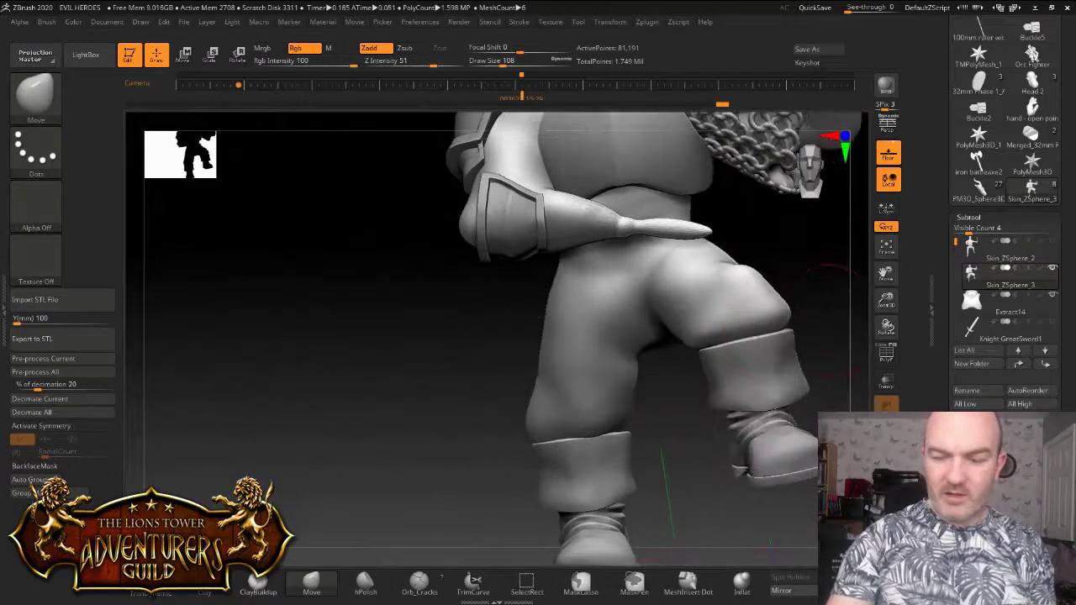
{"action": "left_click_drag", "start_coordinate": [886, 301], "coordinate": [886, 282]}
{"action": "mouse_move", "coordinate": [803, 324]}
{"action": "left_mouse_down", "text": "shift"}
{"action": "mouse_move", "coordinate": [833, 334]}
{"action": "mouse_move", "coordinate": [814, 344]}
{"action": "mouse_move", "coordinate": [790, 393]}
{"action": "left_mouse_up", "text": "shift"}
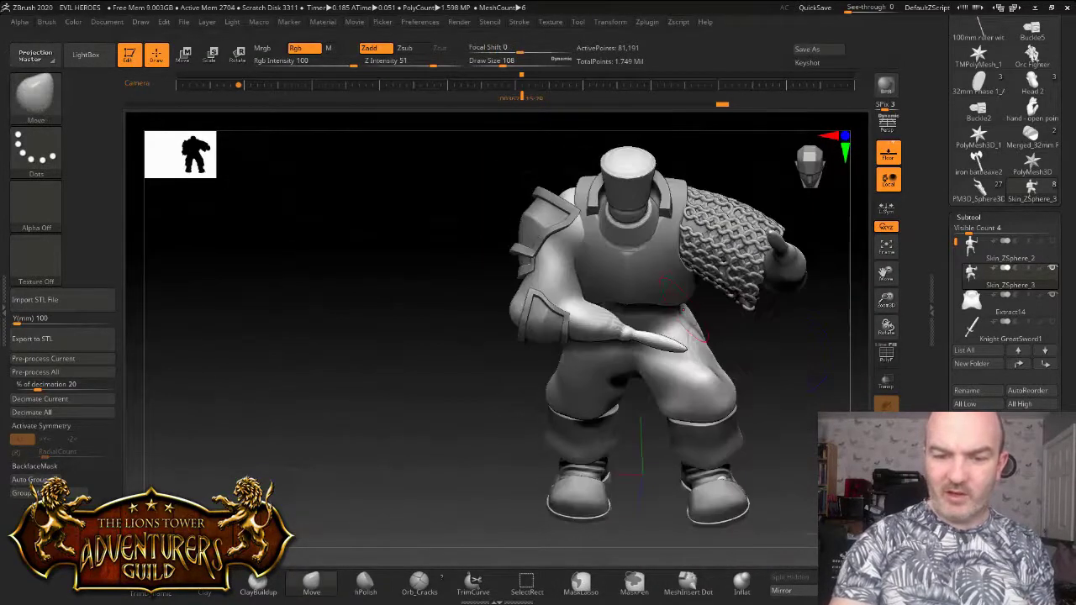
{"action": "left_click_drag", "start_coordinate": [763, 336], "coordinate": [740, 336]}
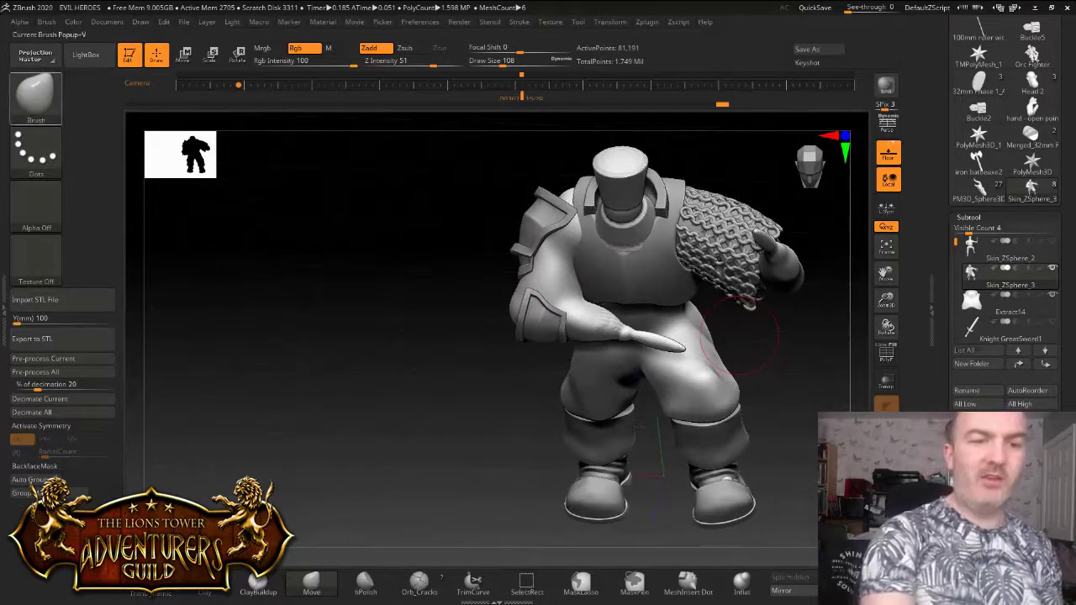
Choose the Orb_Cracks brush and set its draw size to 68
{"action": "left_click", "coordinate": [35, 94]}
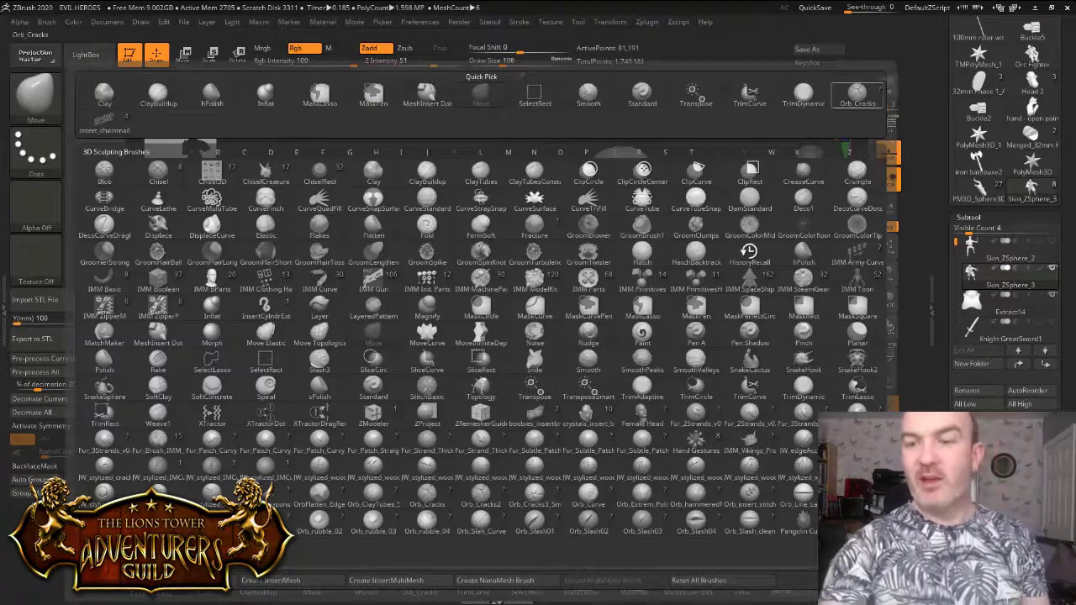
{"action": "left_click", "coordinate": [427, 491]}
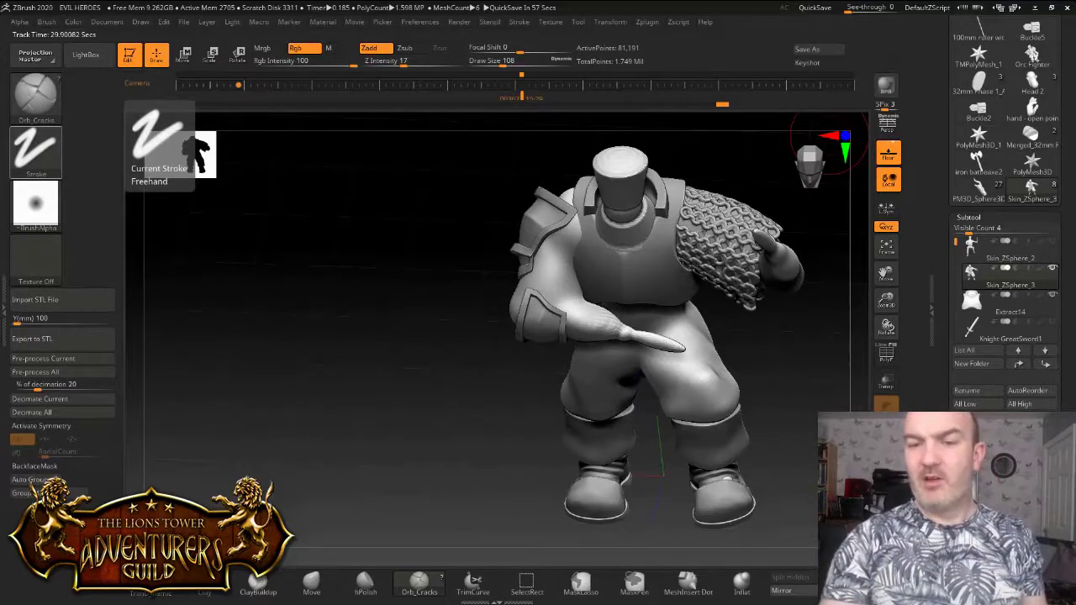
{"action": "left_click", "coordinate": [493, 63]}
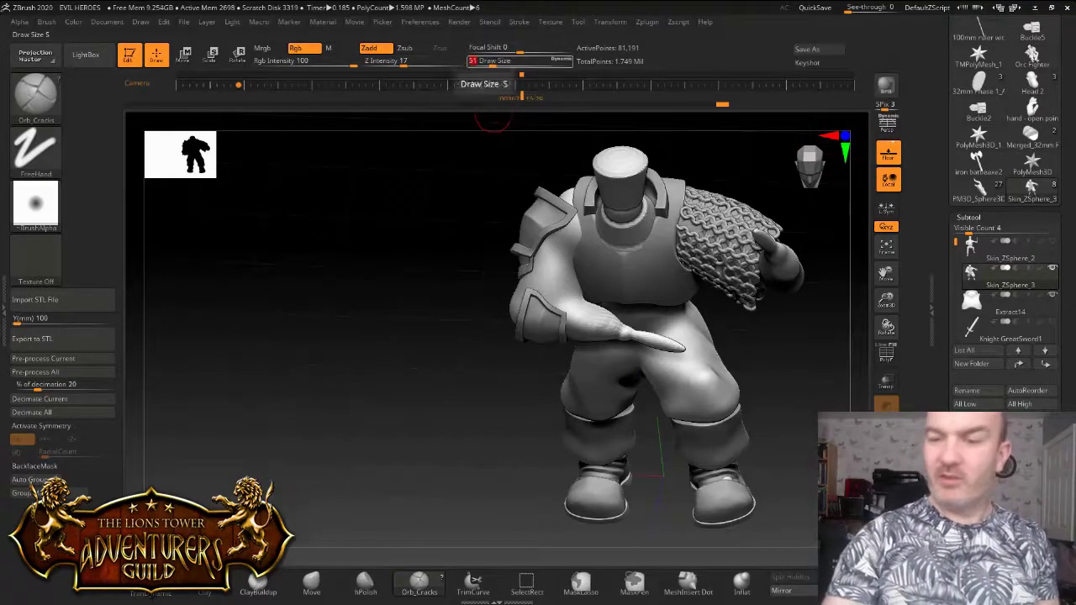
{"action": "mouse_move", "coordinate": [832, 311]}
{"action": "left_mouse_down"}
{"action": "mouse_move", "coordinate": [811, 265]}
{"action": "mouse_move", "coordinate": [820, 219]}
{"action": "left_mouse_up"}
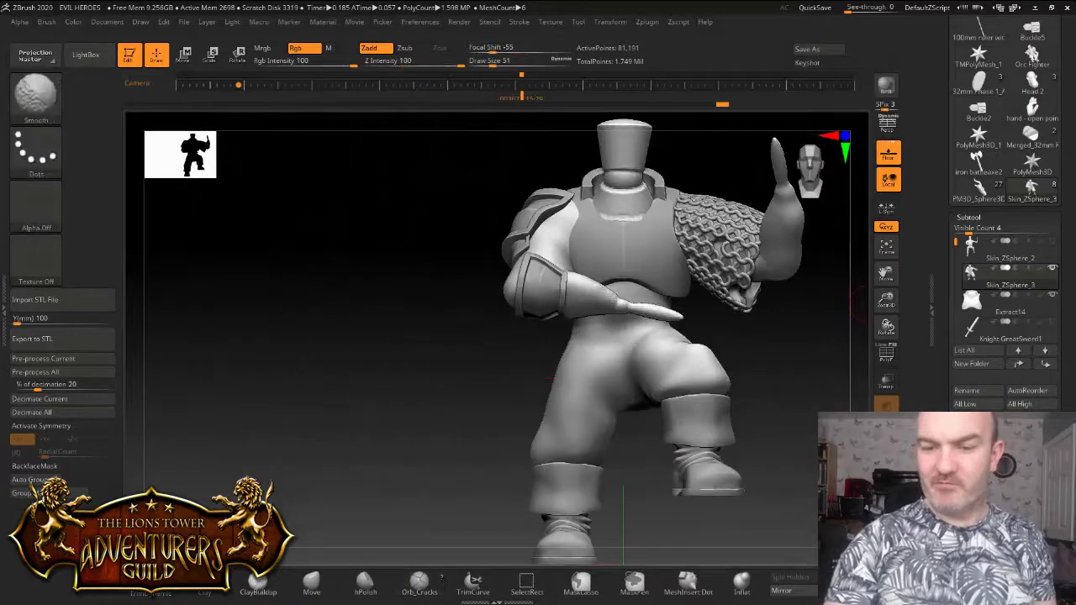
{"action": "mouse_move", "coordinate": [790, 336]}
{"action": "left_mouse_down", "text": "alt"}
{"action": "mouse_move", "coordinate": [759, 338]}
{"action": "mouse_move", "coordinate": [807, 341]}
{"action": "left_mouse_up", "text": "alt"}
{"action": "left_click_drag", "start_coordinate": [656, 293], "coordinate": [773, 294]}
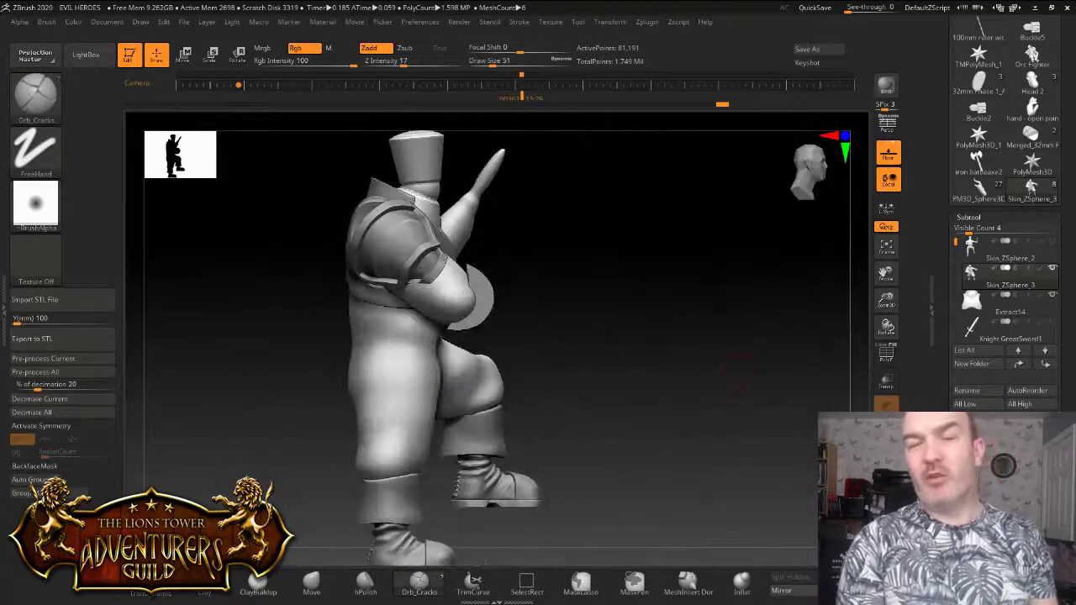
{"action": "left_click_drag", "start_coordinate": [738, 372], "coordinate": [778, 353], "text": "alt"}
{"action": "left_click_drag", "start_coordinate": [492, 63], "coordinate": [496, 63]}
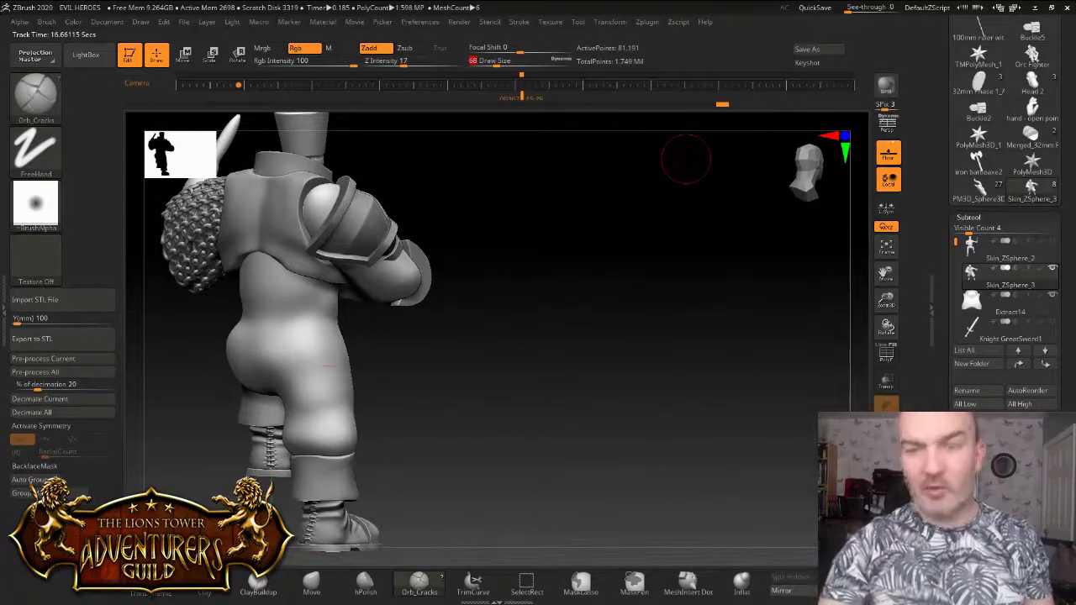
{"action": "left_click_drag", "start_coordinate": [685, 158], "coordinate": [726, 141], "text": "alt"}
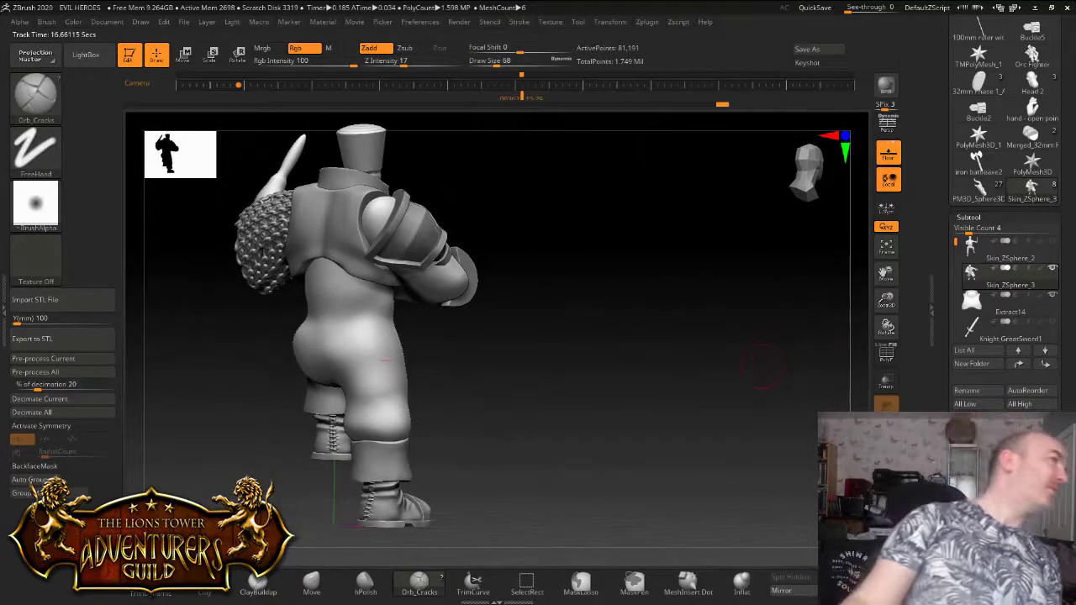
Carve fabric creases across the back and sides of the standing leg's knee above the boot cuff
{"action": "left_click_drag", "start_coordinate": [762, 365], "coordinate": [538, 383]}
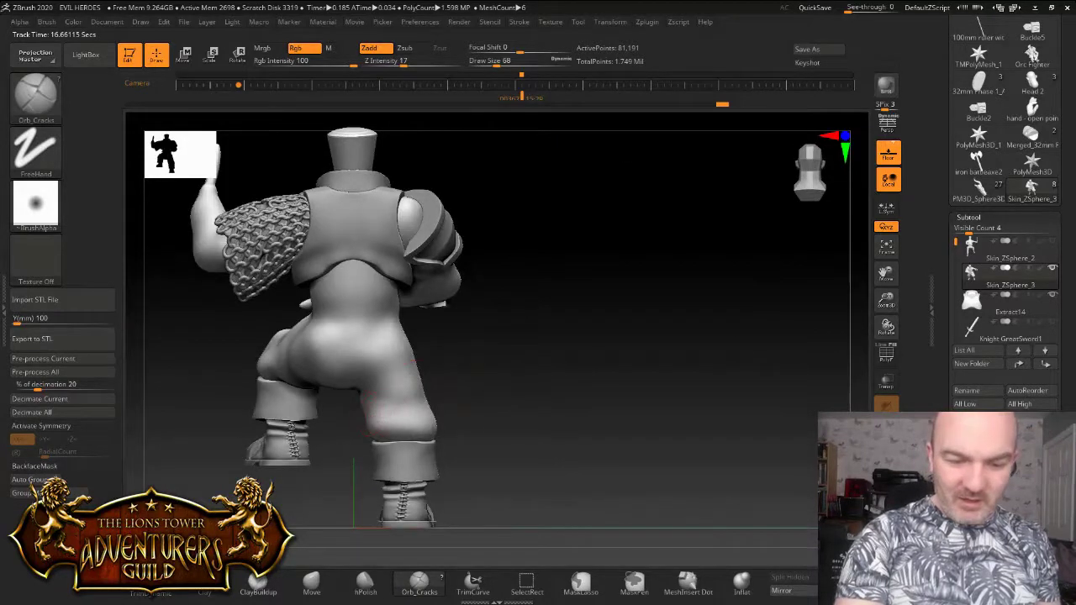
{"action": "left_click_drag", "start_coordinate": [374, 413], "coordinate": [433, 420]}
{"action": "left_click_drag", "start_coordinate": [500, 367], "coordinate": [395, 346]}
{"action": "left_click_drag", "start_coordinate": [386, 408], "coordinate": [425, 410]}
{"action": "left_click_drag", "start_coordinate": [580, 343], "coordinate": [610, 342]}
{"action": "left_click_drag", "start_coordinate": [357, 398], "coordinate": [391, 410]}
{"action": "left_click_drag", "start_coordinate": [481, 378], "coordinate": [538, 380]}
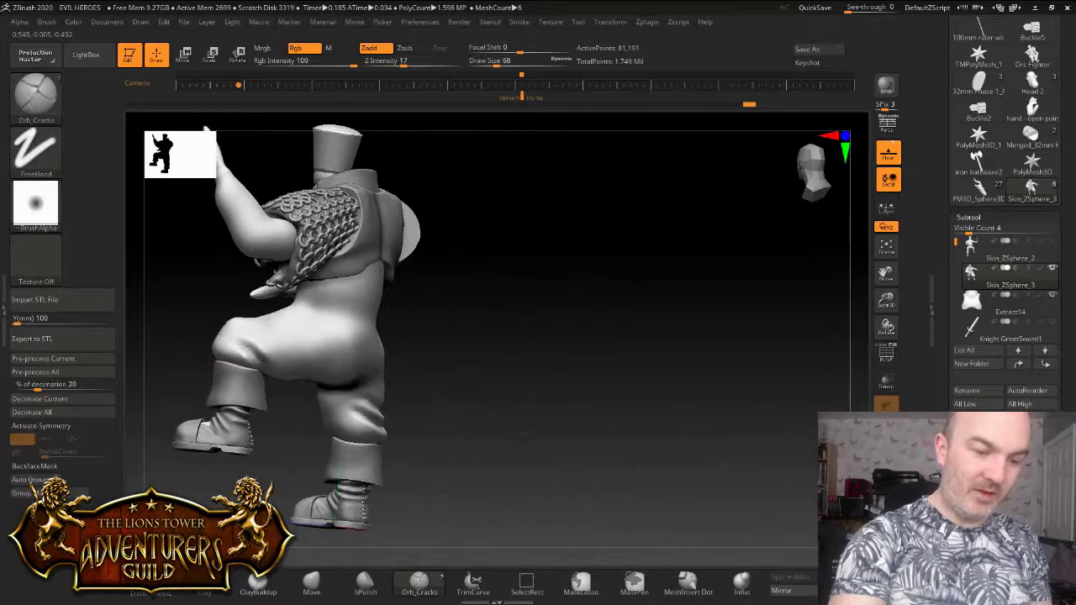
Carve fabric creases behind and beneath the raised leg's knee above its boot cuff
{"action": "left_click_drag", "start_coordinate": [279, 480], "coordinate": [271, 353]}
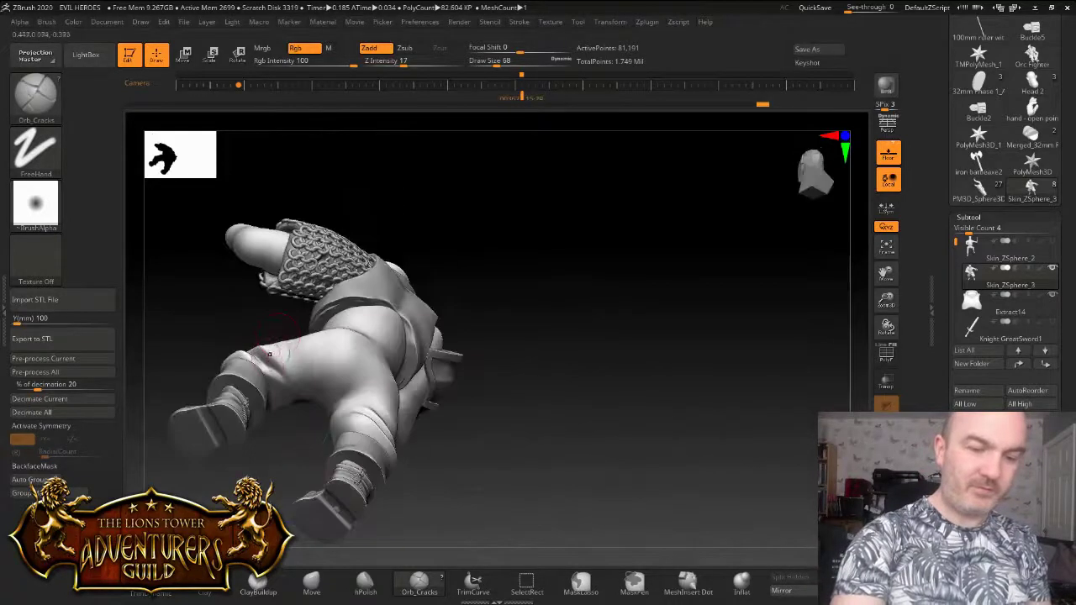
{"action": "left_click_drag", "start_coordinate": [266, 390], "coordinate": [254, 340]}
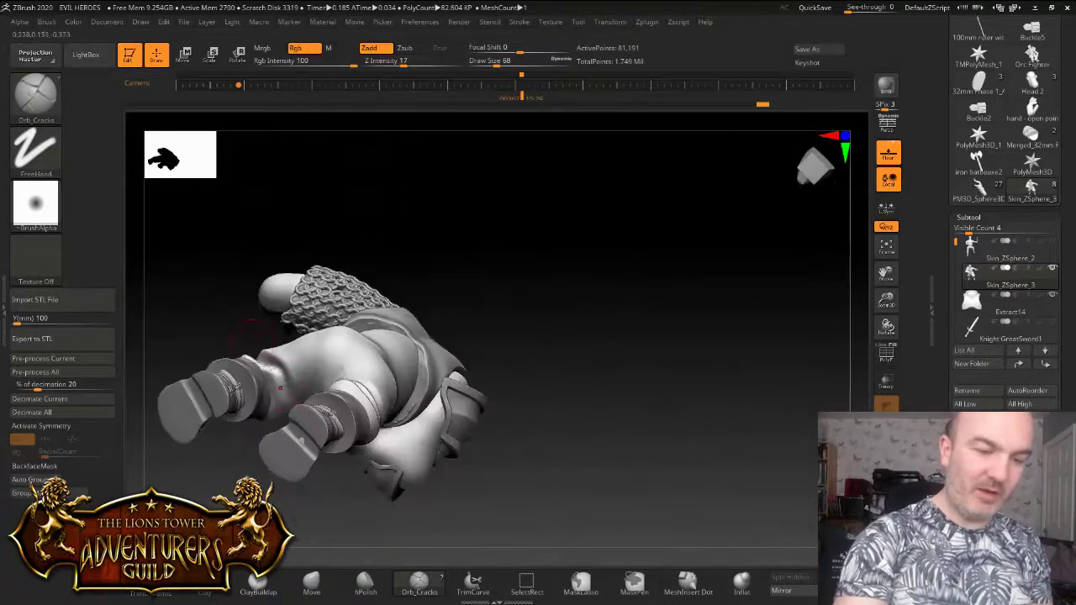
{"action": "left_click_drag", "start_coordinate": [282, 390], "coordinate": [285, 365]}
{"action": "left_click_drag", "start_coordinate": [296, 403], "coordinate": [286, 391]}
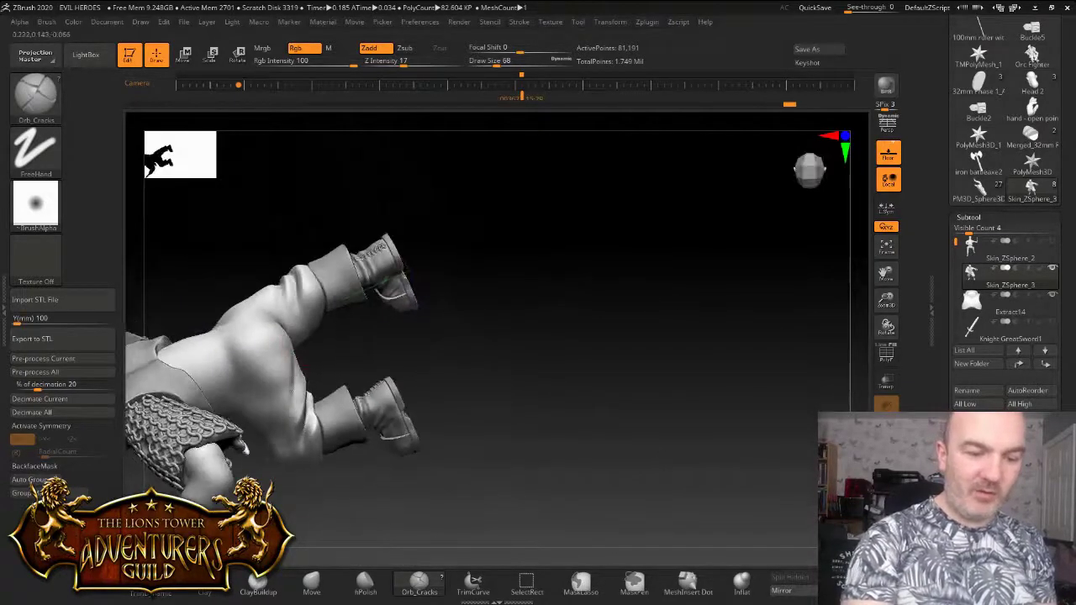
Carve fabric creases around the back and side of the standing leg's knee above the boot cuff
{"action": "right_click_drag", "start_coordinate": [288, 388], "coordinate": [308, 309]}
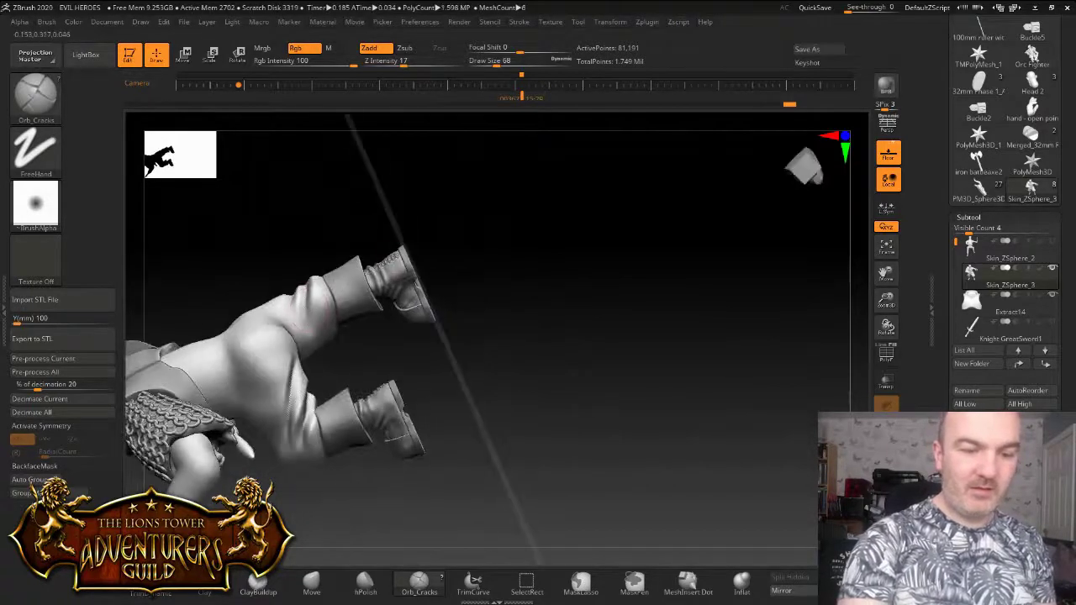
{"action": "left_click_drag", "start_coordinate": [298, 296], "coordinate": [288, 312]}
{"action": "right_click_drag", "start_coordinate": [287, 312], "coordinate": [328, 285]}
{"action": "right_click_drag", "start_coordinate": [290, 253], "coordinate": [353, 259]}
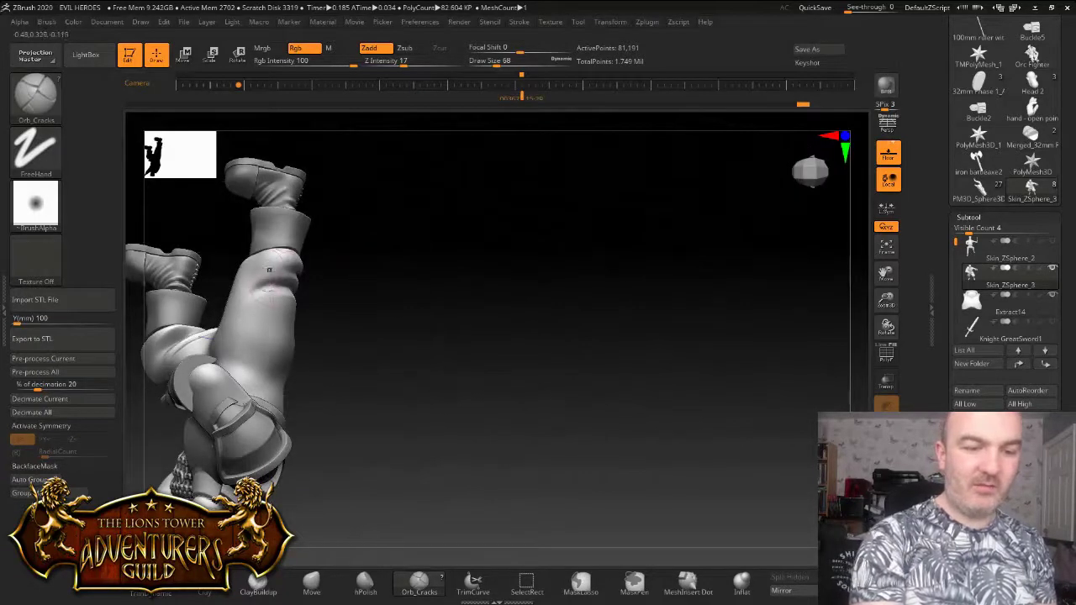
{"action": "right_click_drag", "start_coordinate": [290, 267], "coordinate": [307, 250]}
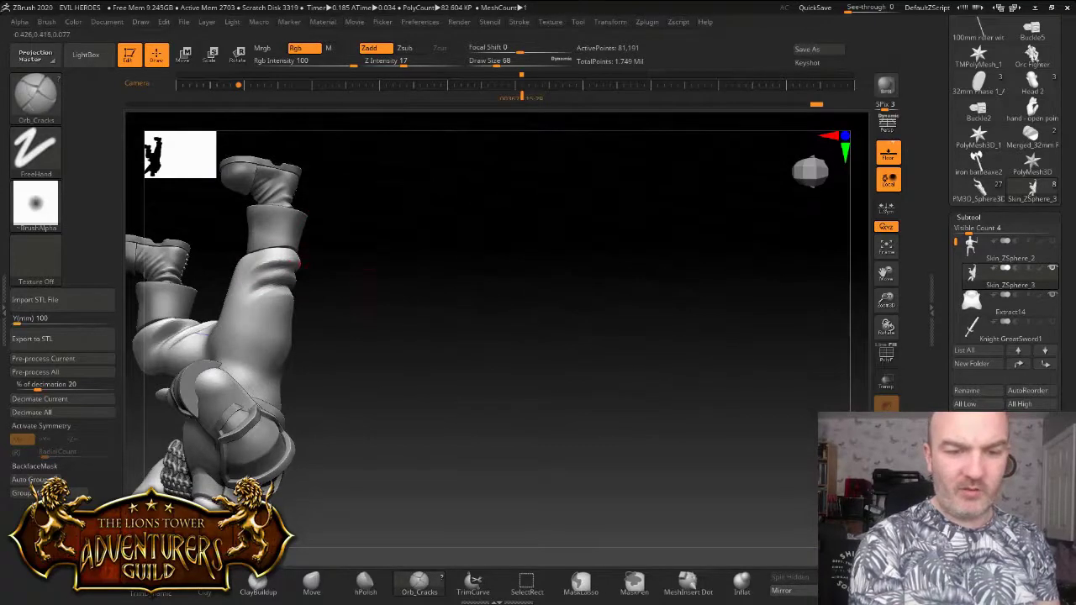
Deepen the folds behind the standing leg's knee and extend creases up the back of its thigh
{"action": "left_click_drag", "start_coordinate": [421, 311], "coordinate": [311, 282]}
{"action": "left_click_drag", "start_coordinate": [395, 262], "coordinate": [280, 252]}
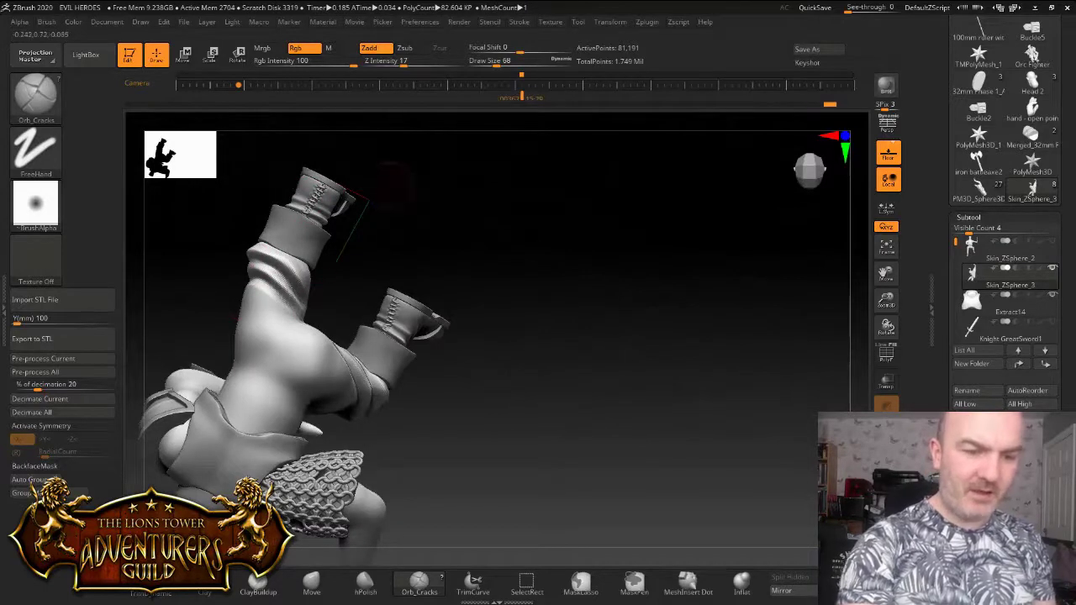
{"action": "left_click_drag", "start_coordinate": [370, 249], "coordinate": [265, 239]}
{"action": "mouse_move", "coordinate": [374, 262]}
{"action": "left_mouse_down"}
{"action": "mouse_move", "coordinate": [264, 260]}
{"action": "mouse_move", "coordinate": [267, 290]}
{"action": "left_mouse_up"}
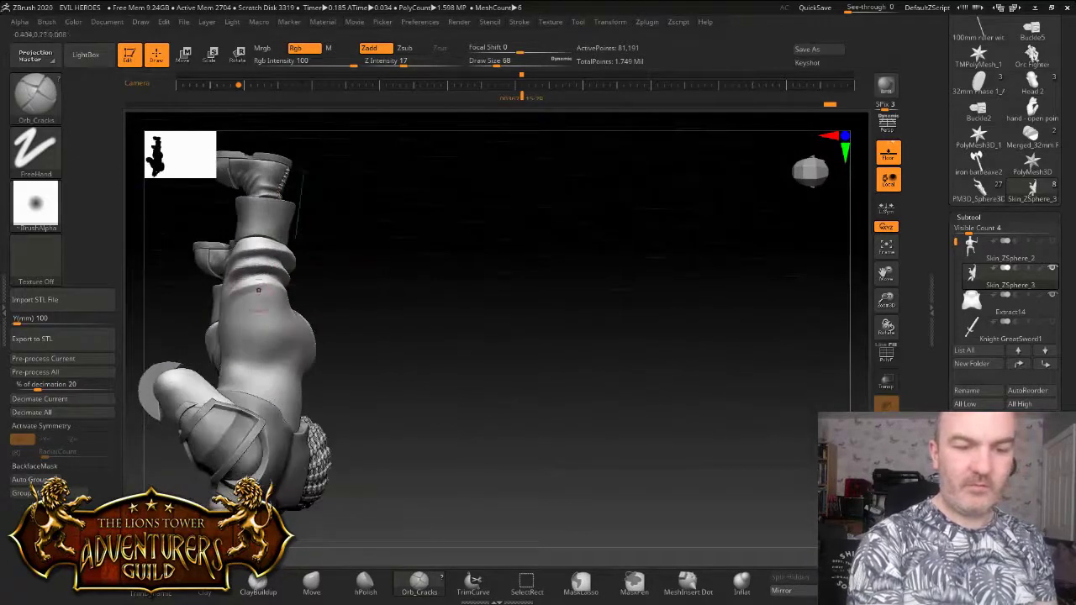
{"action": "mouse_move", "coordinate": [358, 288]}
{"action": "left_mouse_down"}
{"action": "mouse_move", "coordinate": [260, 285]}
{"action": "mouse_move", "coordinate": [286, 269]}
{"action": "left_mouse_up"}
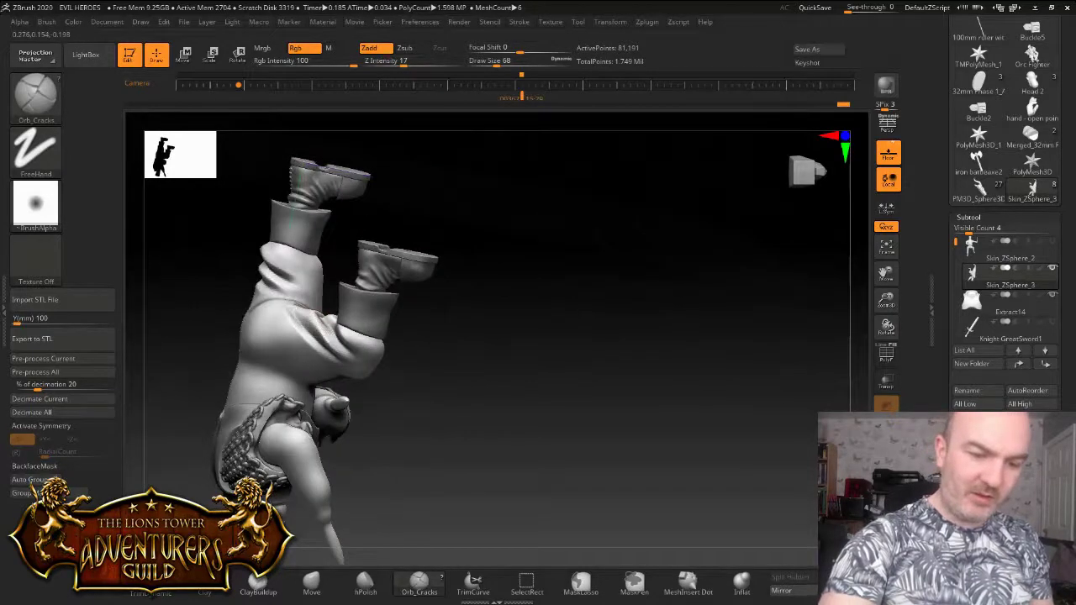
{"action": "left_click_drag", "start_coordinate": [285, 269], "coordinate": [294, 238]}
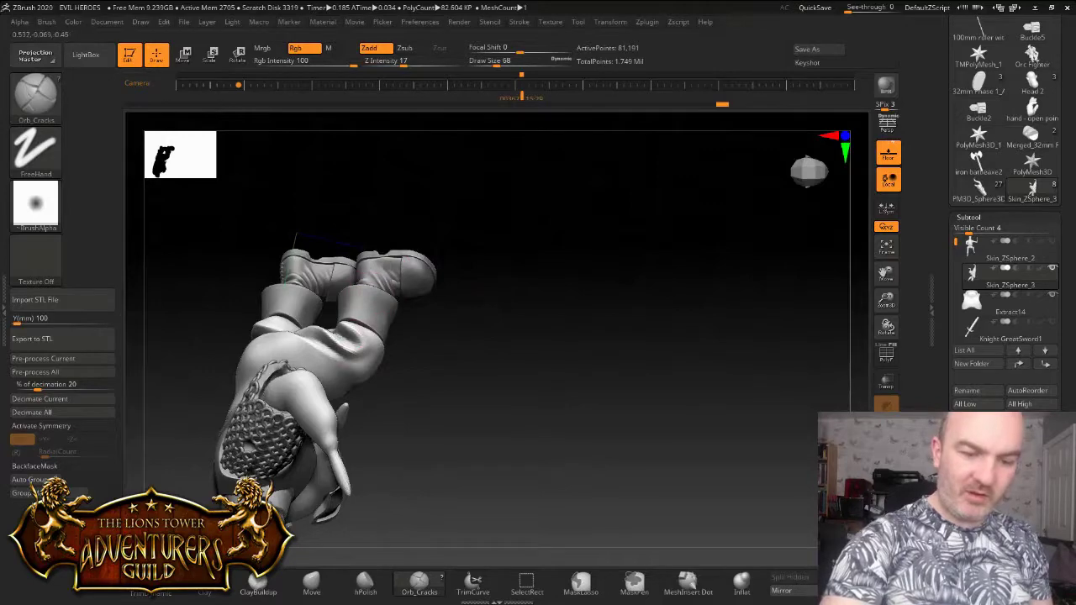
{"action": "left_click_drag", "start_coordinate": [359, 347], "coordinate": [298, 304]}
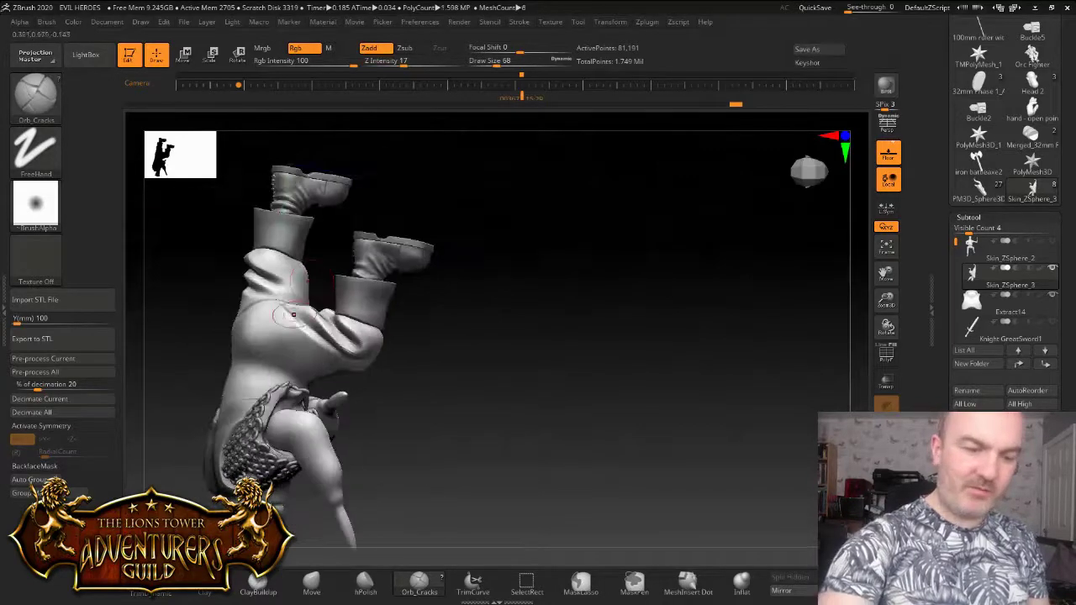
Carve creases across the underside of the raised leg between the knee and the crotch
{"action": "right_click_drag", "start_coordinate": [319, 341], "coordinate": [286, 206]}
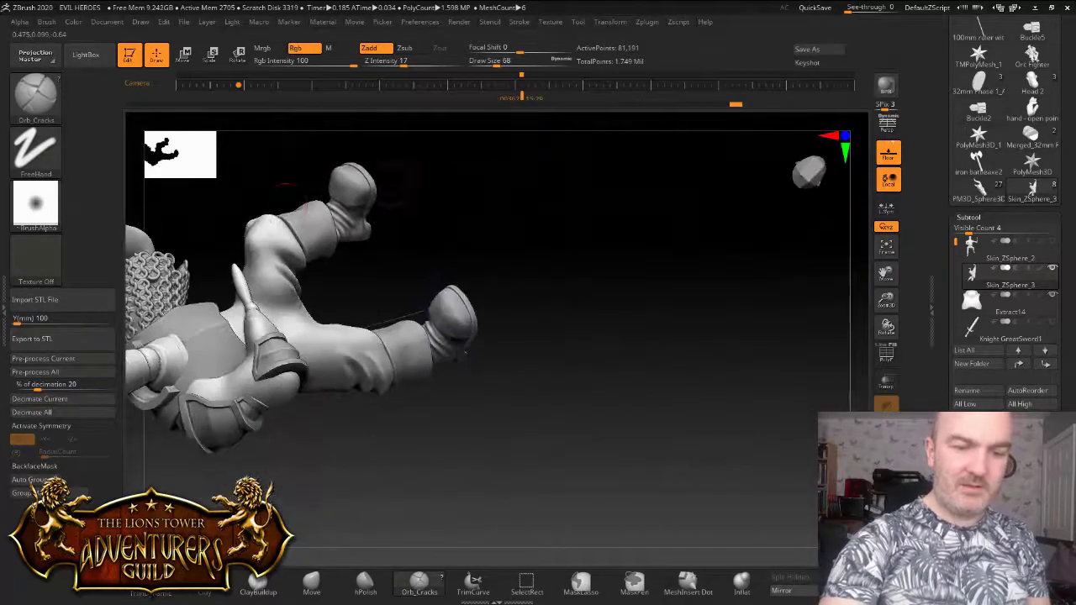
{"action": "mouse_move", "coordinate": [294, 251]}
{"action": "left_mouse_down"}
{"action": "mouse_move", "coordinate": [268, 242]}
{"action": "mouse_move", "coordinate": [290, 257]}
{"action": "left_mouse_up"}
{"action": "left_click_drag", "start_coordinate": [463, 355], "coordinate": [315, 233]}
{"action": "mouse_move", "coordinate": [279, 264]}
{"action": "left_mouse_down"}
{"action": "mouse_move", "coordinate": [326, 294]}
{"action": "mouse_move", "coordinate": [274, 278]}
{"action": "left_mouse_up"}
Carve long tension creases down the front of the standing leg from hip to knee and soften them with the Smooth brush
{"action": "left_click_drag", "start_coordinate": [439, 243], "coordinate": [367, 373]}
{"action": "left_click_drag", "start_coordinate": [293, 336], "coordinate": [318, 397]}
{"action": "mouse_move", "coordinate": [248, 395]}
{"action": "left_mouse_down"}
{"action": "mouse_move", "coordinate": [343, 451]}
{"action": "mouse_move", "coordinate": [271, 329]}
{"action": "left_mouse_up"}
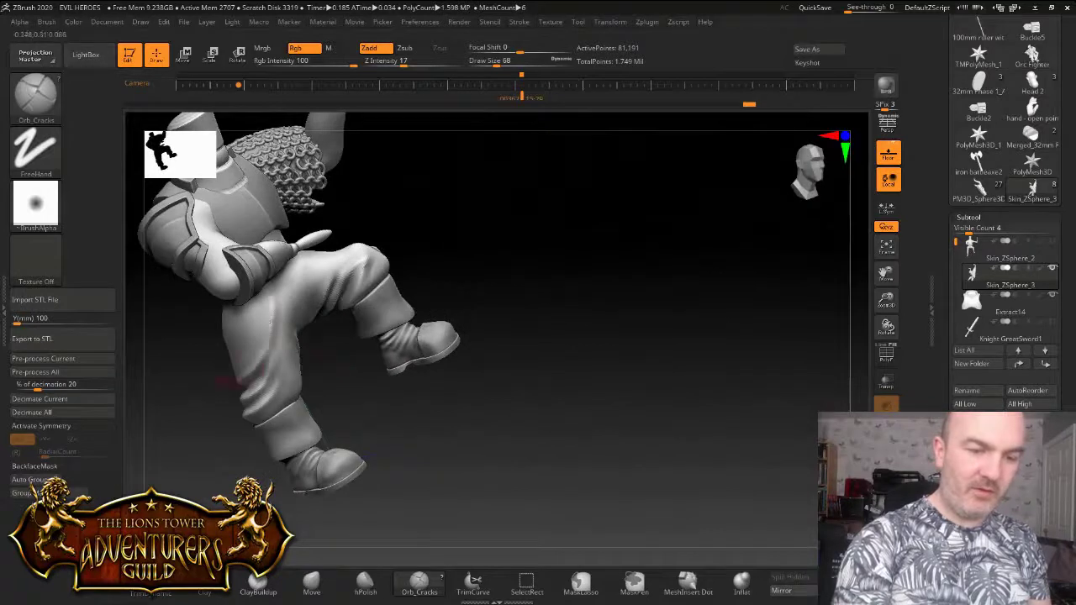
{"action": "left_click_drag", "start_coordinate": [341, 382], "coordinate": [360, 357]}
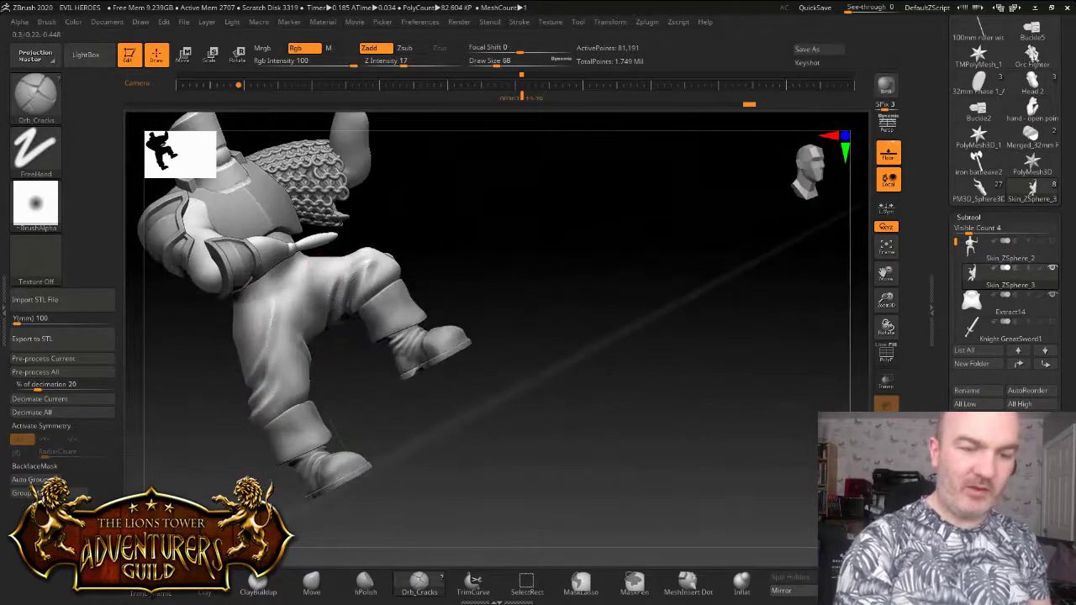
{"action": "left_click_drag", "start_coordinate": [360, 370], "coordinate": [377, 420]}
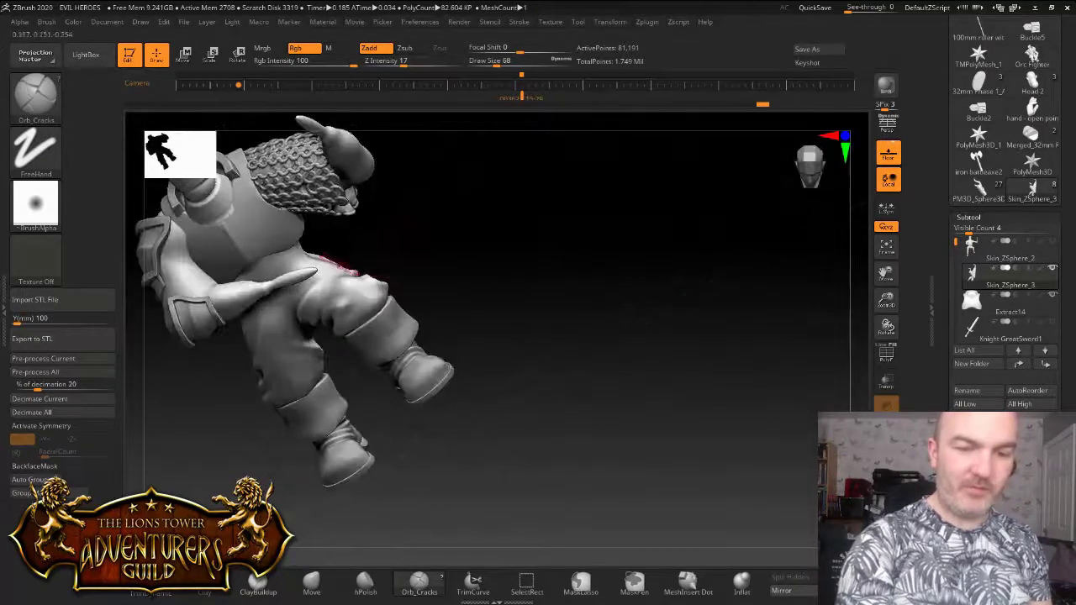
{"action": "mouse_move", "coordinate": [370, 344]}
{"action": "left_mouse_down"}
{"action": "mouse_move", "coordinate": [332, 311]}
{"action": "mouse_move", "coordinate": [319, 244]}
{"action": "left_mouse_up"}
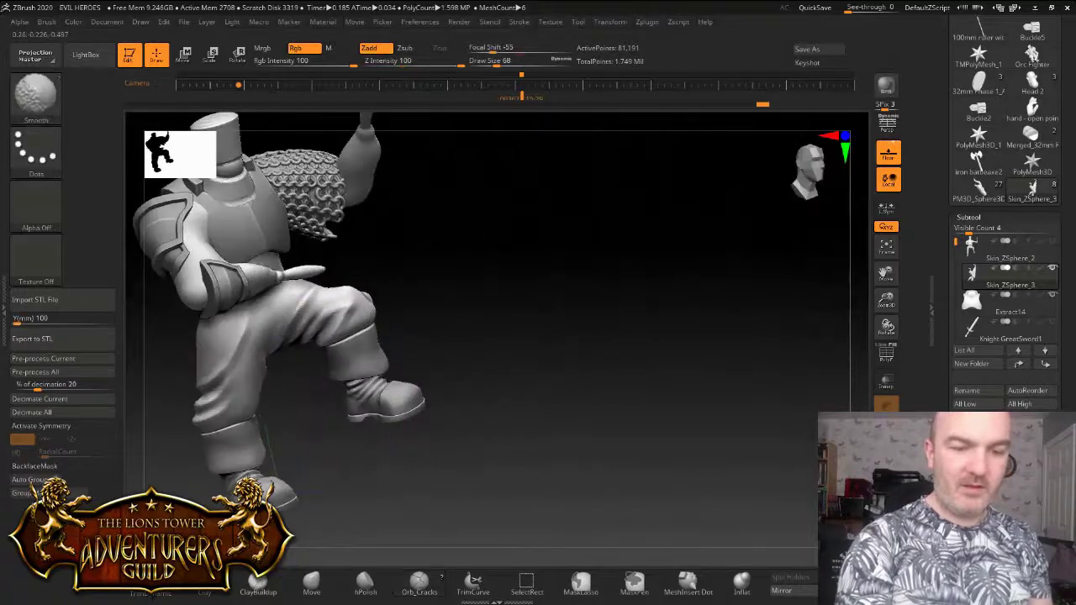
{"action": "left_click_drag", "start_coordinate": [315, 399], "coordinate": [362, 366]}
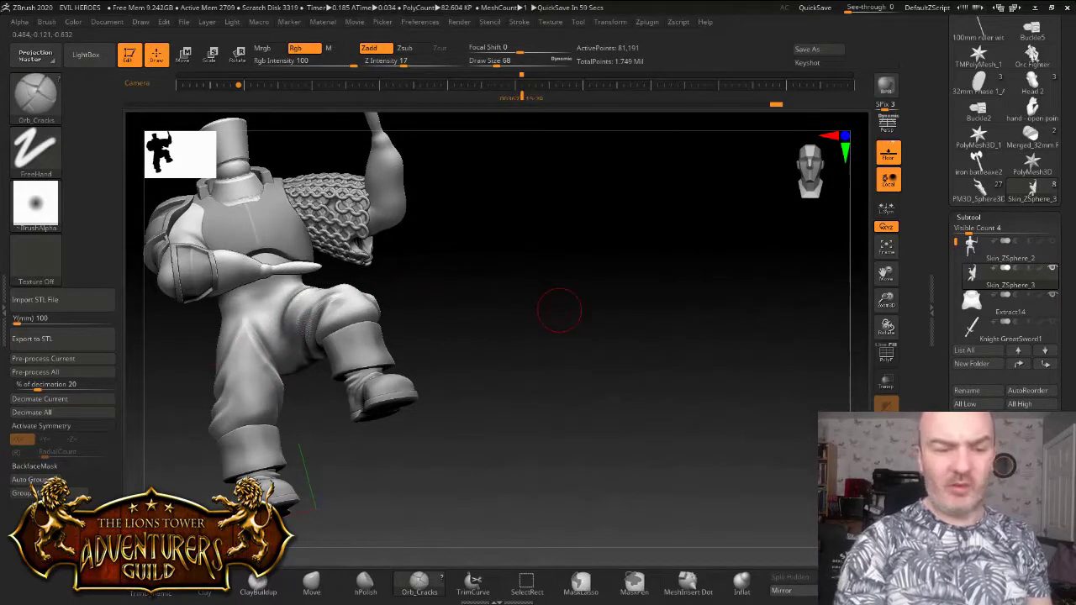
Carve creases across the raised leg's inner thigh and smooth them near the knee
{"action": "left_click_drag", "start_coordinate": [559, 310], "coordinate": [580, 393], "text": "alt"}
{"action": "left_click_drag", "start_coordinate": [546, 361], "coordinate": [605, 346]}
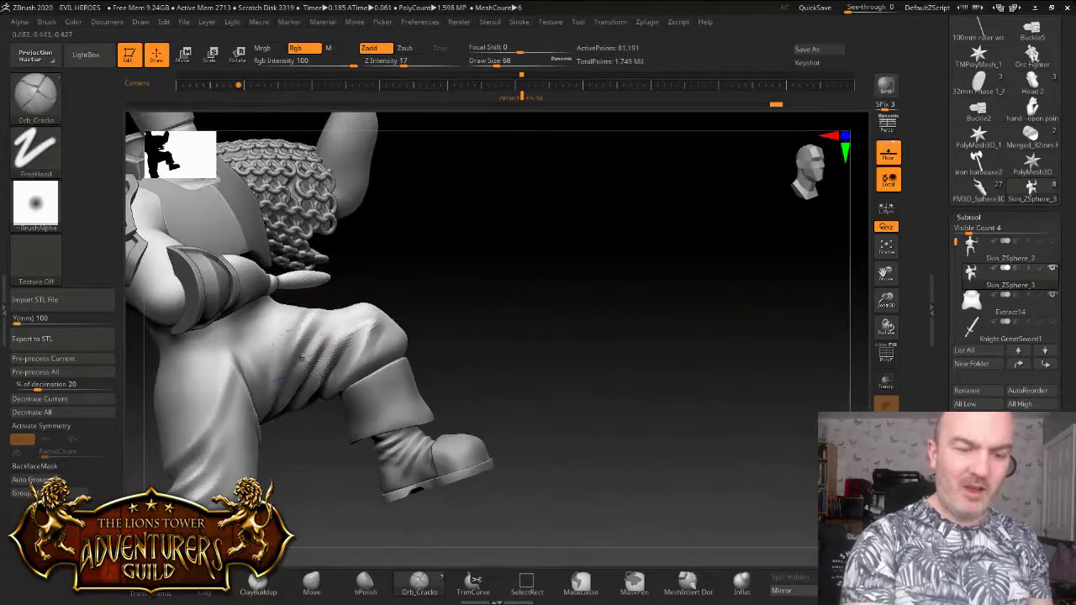
{"action": "left_click_drag", "start_coordinate": [357, 320], "coordinate": [367, 332], "text": "shift"}
{"action": "mouse_move", "coordinate": [622, 337]}
{"action": "left_mouse_down", "text": "shift"}
{"action": "mouse_move", "coordinate": [513, 344]}
{"action": "mouse_move", "coordinate": [559, 327]}
{"action": "mouse_move", "coordinate": [571, 281]}
{"action": "mouse_move", "coordinate": [559, 244]}
{"action": "left_mouse_up", "text": "shift"}
Pull the top of the raised knee outward with the Move brush at draw size 145, then reduce the size to 77
{"action": "left_click", "coordinate": [311, 582]}
{"action": "left_click_drag", "start_coordinate": [497, 63], "coordinate": [507, 63]}
{"action": "left_click_drag", "start_coordinate": [364, 313], "coordinate": [368, 303]}
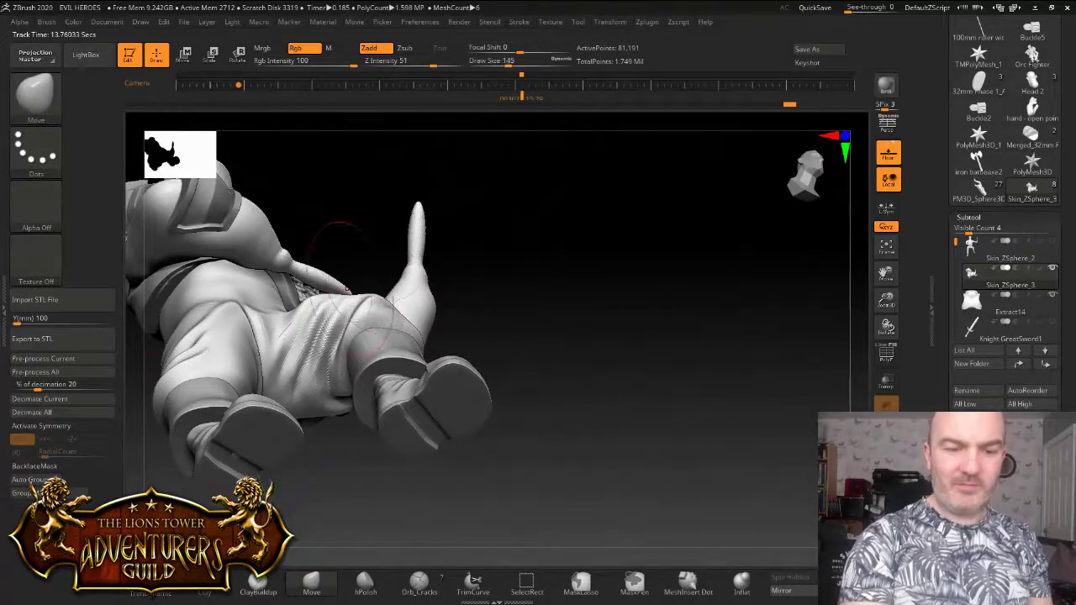
{"action": "left_click_drag", "start_coordinate": [505, 290], "coordinate": [563, 294]}
{"action": "left_click_drag", "start_coordinate": [508, 63], "coordinate": [497, 63]}
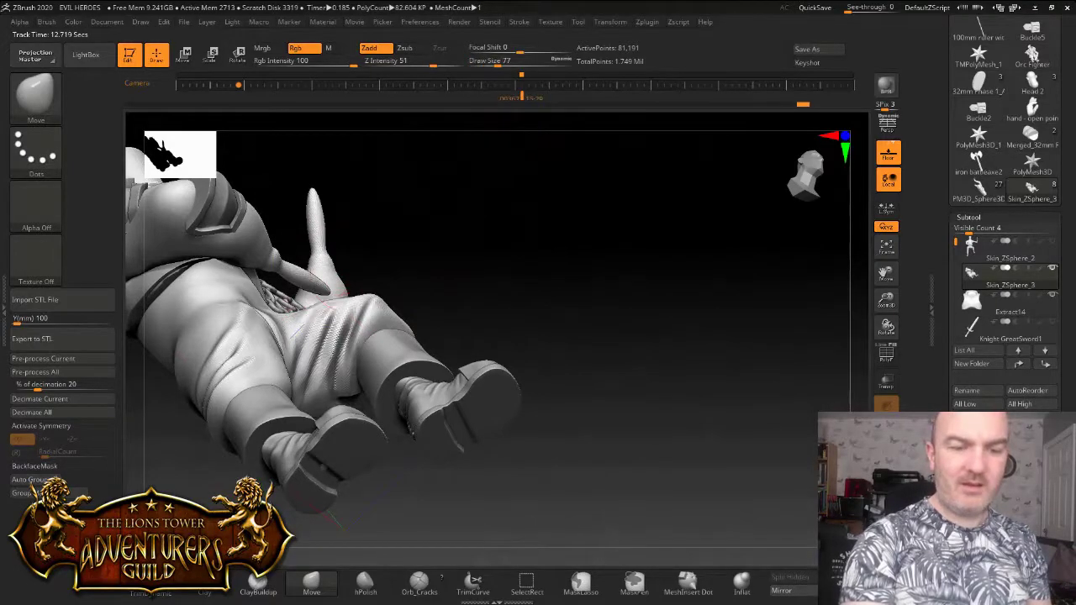
Reshape the fabric folds on the outer side of the raised knee with the Move brush at draw size 101
{"action": "left_click_drag", "start_coordinate": [500, 220], "coordinate": [538, 406]}
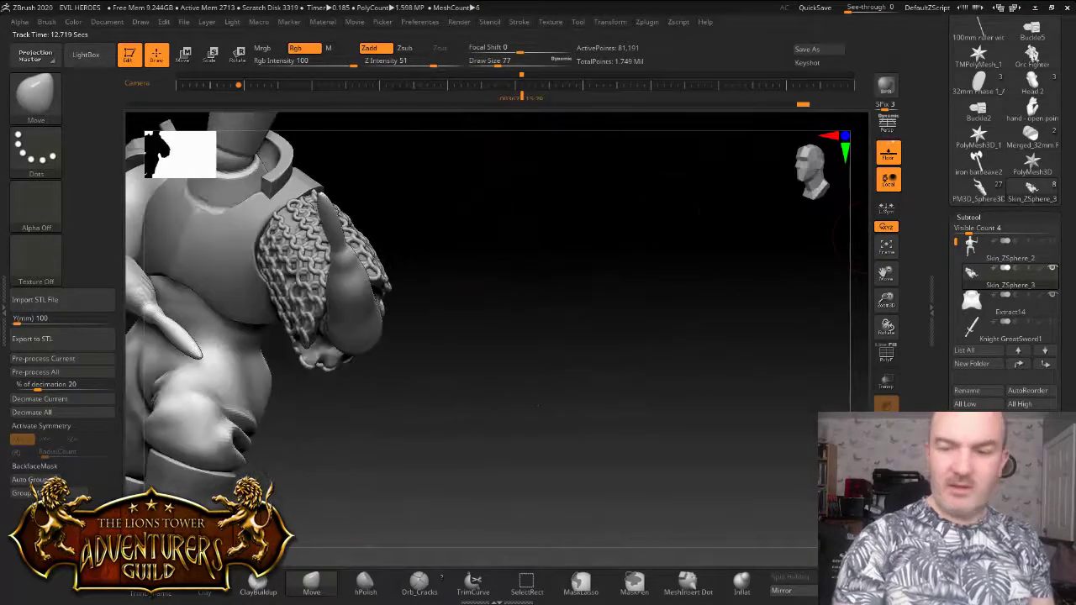
{"action": "left_click_drag", "start_coordinate": [868, 238], "coordinate": [871, 221], "text": "alt"}
{"action": "mouse_move", "coordinate": [538, 353]}
{"action": "left_mouse_down"}
{"action": "mouse_move", "coordinate": [602, 313]}
{"action": "mouse_move", "coordinate": [548, 202]}
{"action": "mouse_move", "coordinate": [496, 311]}
{"action": "left_mouse_up"}
{"action": "left_click", "coordinate": [503, 64]}
{"action": "left_click_drag", "start_coordinate": [294, 335], "coordinate": [312, 338]}
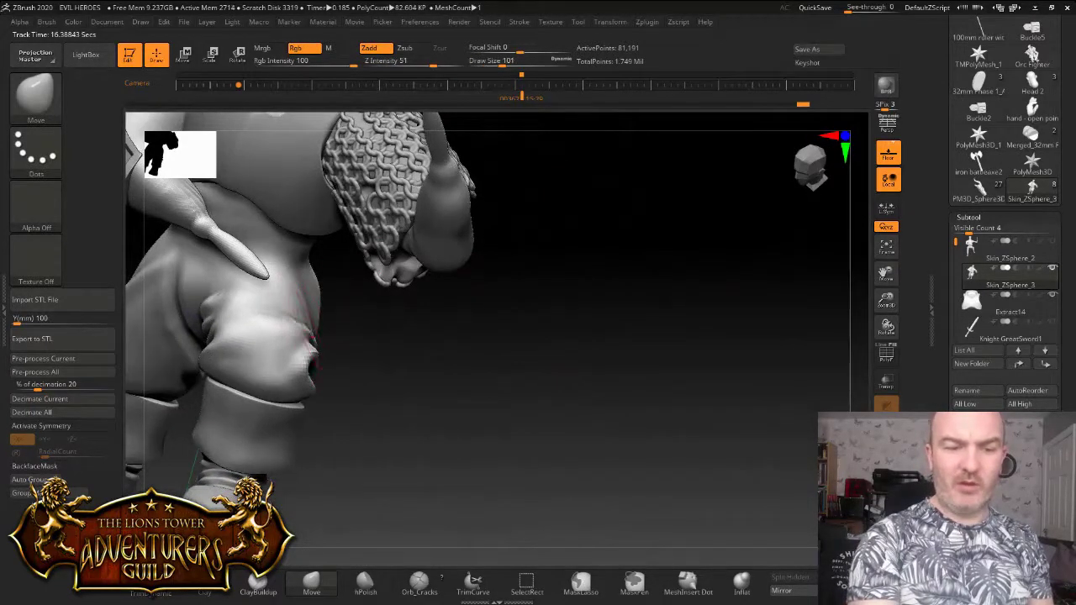
Set the Move brush's draw size to 202 and reshape the top of the raised thigh
{"action": "left_click", "coordinate": [504, 64]}
{"action": "left_click", "coordinate": [507, 64]}
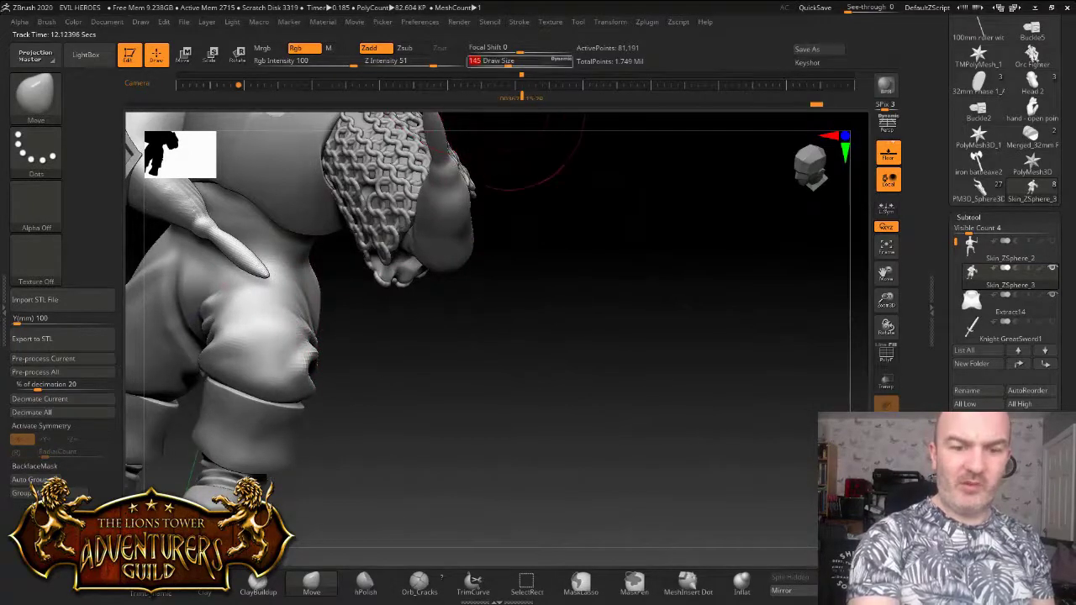
{"action": "left_click", "coordinate": [514, 64]}
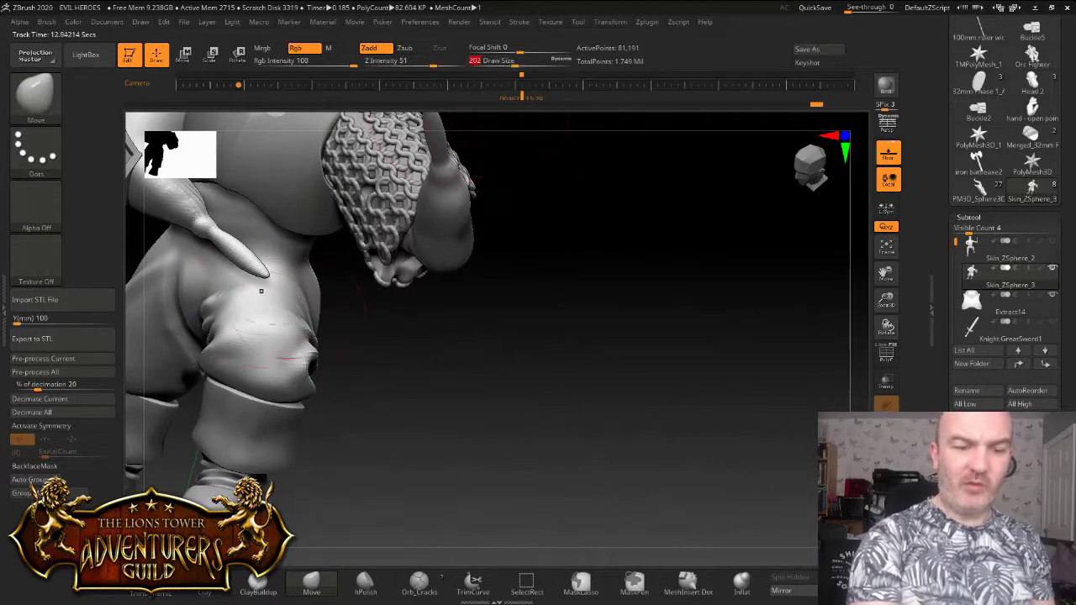
{"action": "mouse_move", "coordinate": [269, 293]}
{"action": "left_mouse_down"}
{"action": "mouse_move", "coordinate": [273, 283]}
{"action": "mouse_move", "coordinate": [305, 298]}
{"action": "mouse_move", "coordinate": [303, 321]}
{"action": "left_mouse_up"}
{"action": "mouse_move", "coordinate": [470, 336]}
{"action": "left_mouse_down"}
{"action": "mouse_move", "coordinate": [353, 324]}
{"action": "mouse_move", "coordinate": [362, 318]}
{"action": "left_mouse_up"}
{"action": "mouse_move", "coordinate": [491, 361]}
{"action": "left_mouse_down"}
{"action": "mouse_move", "coordinate": [352, 349]}
{"action": "mouse_move", "coordinate": [388, 358]}
{"action": "left_mouse_up"}
{"action": "mouse_move", "coordinate": [588, 341]}
{"action": "left_mouse_down"}
{"action": "mouse_move", "coordinate": [403, 391]}
{"action": "mouse_move", "coordinate": [471, 390]}
{"action": "left_mouse_up"}
{"action": "left_click_drag", "start_coordinate": [538, 379], "coordinate": [429, 397]}
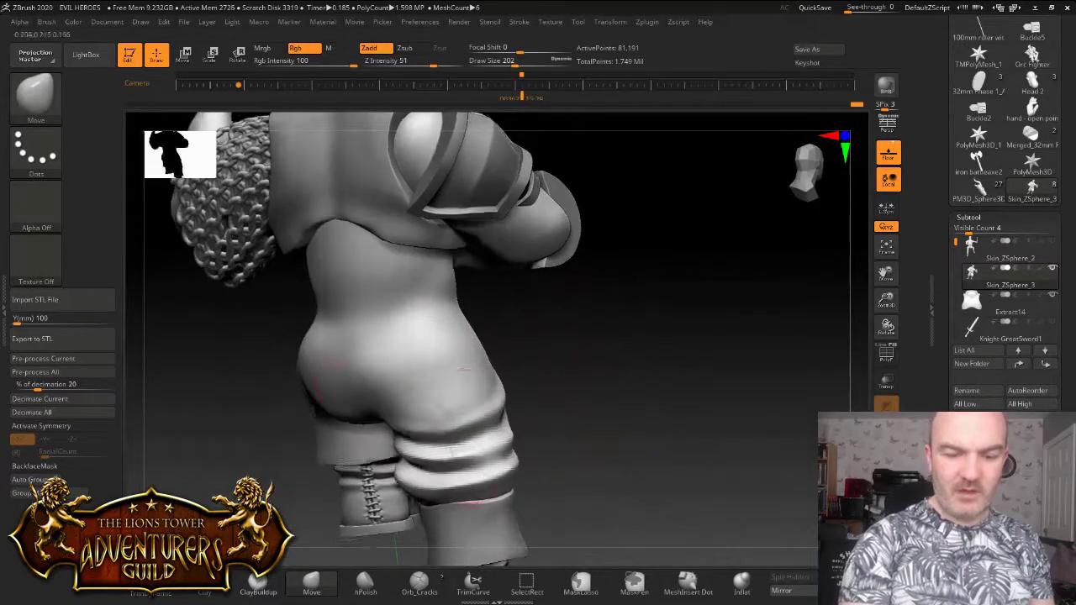
Push the standing leg's thigh and the folds behind its knee into shape, checking the silhouette from the front
{"action": "left_click_drag", "start_coordinate": [401, 433], "coordinate": [407, 418]}
{"action": "left_click_drag", "start_coordinate": [562, 347], "coordinate": [454, 341]}
{"action": "left_click_drag", "start_coordinate": [488, 388], "coordinate": [497, 385]}
{"action": "mouse_move", "coordinate": [660, 295]}
{"action": "left_mouse_down"}
{"action": "mouse_move", "coordinate": [676, 296]}
{"action": "mouse_move", "coordinate": [559, 329]}
{"action": "left_mouse_up"}
{"action": "left_click_drag", "start_coordinate": [886, 300], "coordinate": [858, 273]}
{"action": "left_click_drag", "start_coordinate": [790, 315], "coordinate": [723, 337], "text": "shift"}
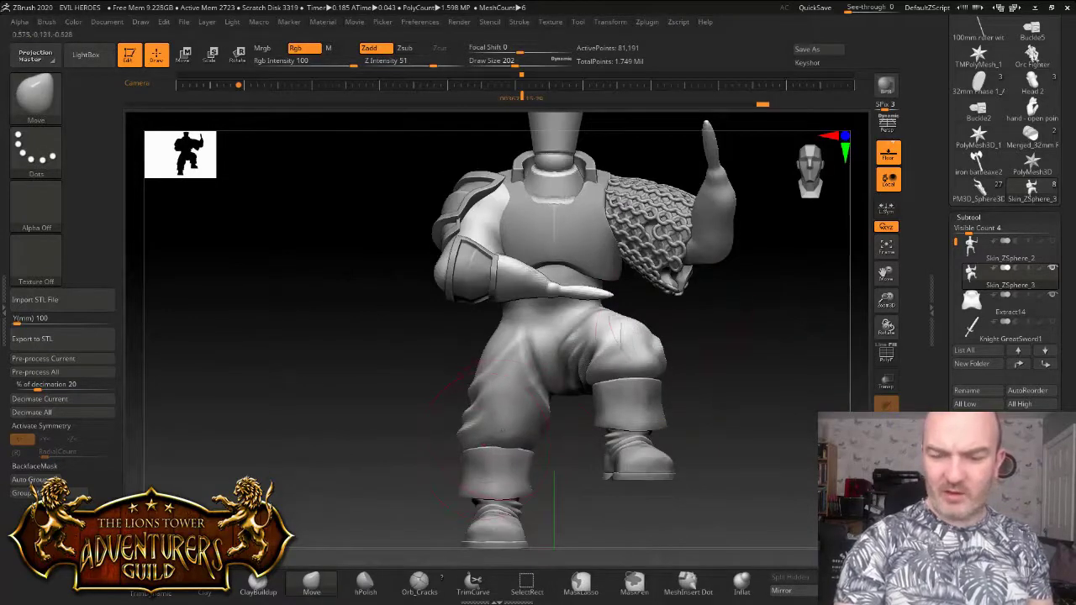
{"action": "left_click_drag", "start_coordinate": [715, 338], "coordinate": [682, 365]}
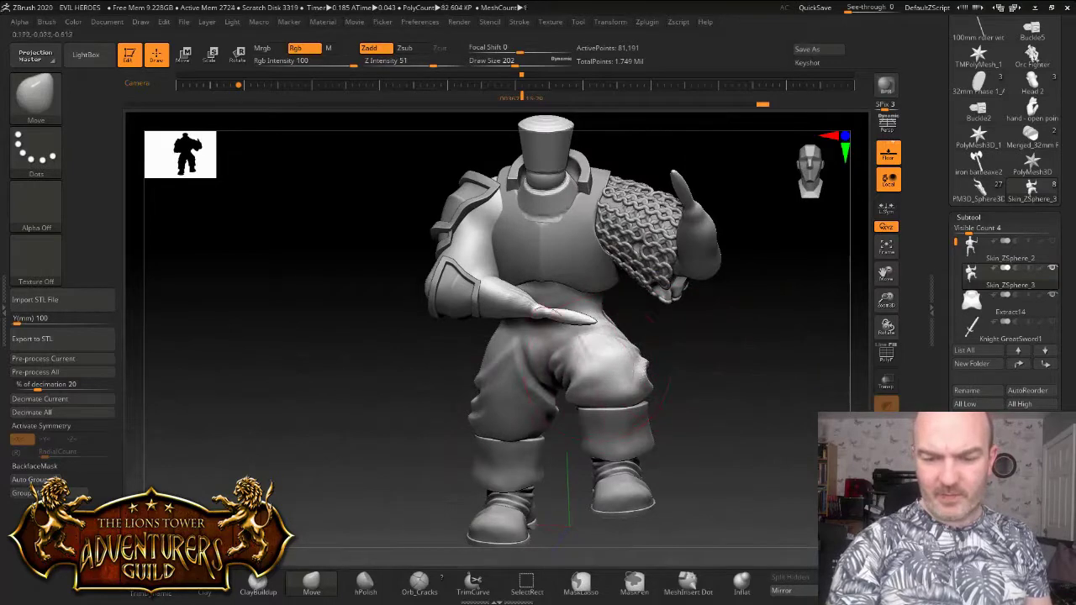
{"action": "mouse_move", "coordinate": [581, 365]}
{"action": "right_mouse_down"}
{"action": "mouse_move", "coordinate": [591, 349]}
{"action": "mouse_move", "coordinate": [520, 424]}
{"action": "mouse_move", "coordinate": [309, 411]}
{"action": "right_mouse_up"}
{"action": "right_click_drag", "start_coordinate": [816, 318], "coordinate": [857, 326], "text": "shift"}
Carve creases over the buttock and hip with the Orb_Cracks brush at draw size 74
{"action": "left_click_drag", "start_coordinate": [515, 62], "coordinate": [498, 62]}
{"action": "left_click", "coordinate": [418, 582]}
{"action": "right_click_drag", "start_coordinate": [791, 336], "coordinate": [710, 348]}
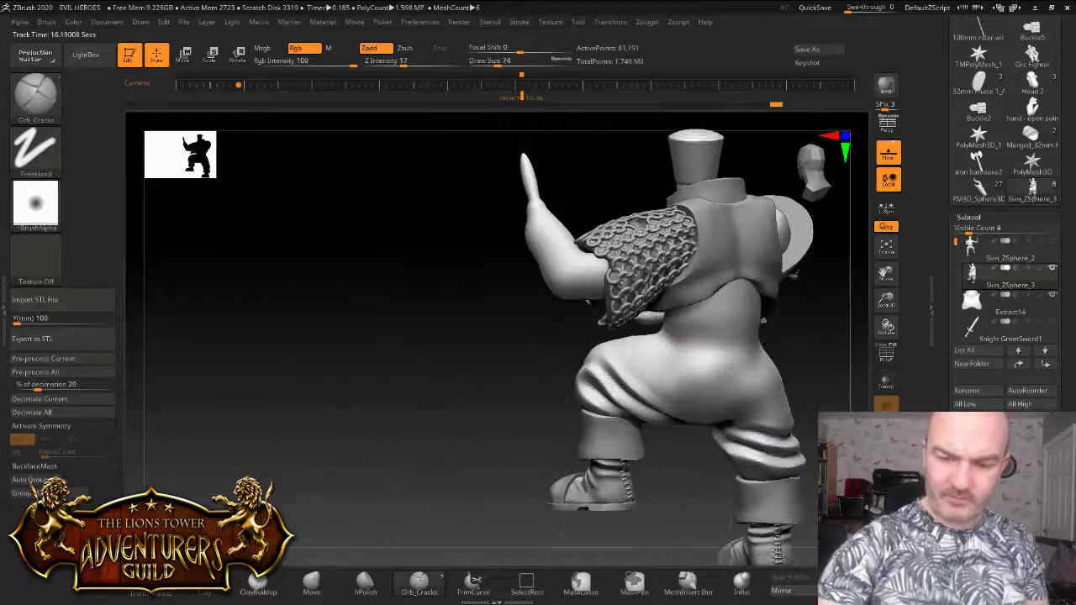
{"action": "left_click_drag", "start_coordinate": [659, 337], "coordinate": [664, 346]}
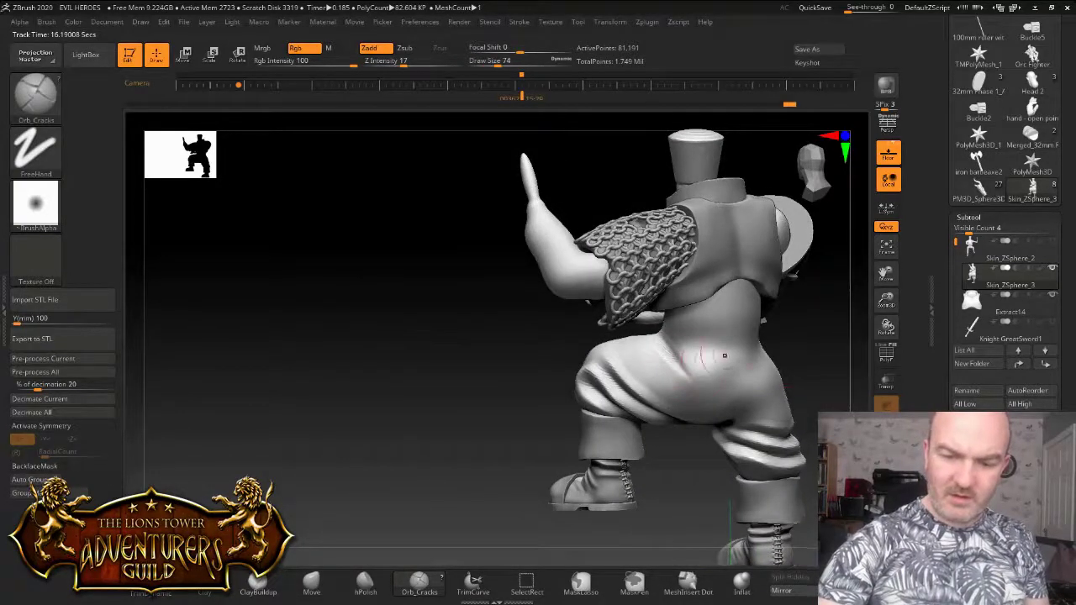
{"action": "mouse_move", "coordinate": [725, 356]}
{"action": "right_mouse_down"}
{"action": "mouse_move", "coordinate": [778, 358]}
{"action": "mouse_move", "coordinate": [808, 379]}
{"action": "mouse_move", "coordinate": [778, 389]}
{"action": "mouse_move", "coordinate": [728, 370]}
{"action": "right_mouse_up"}
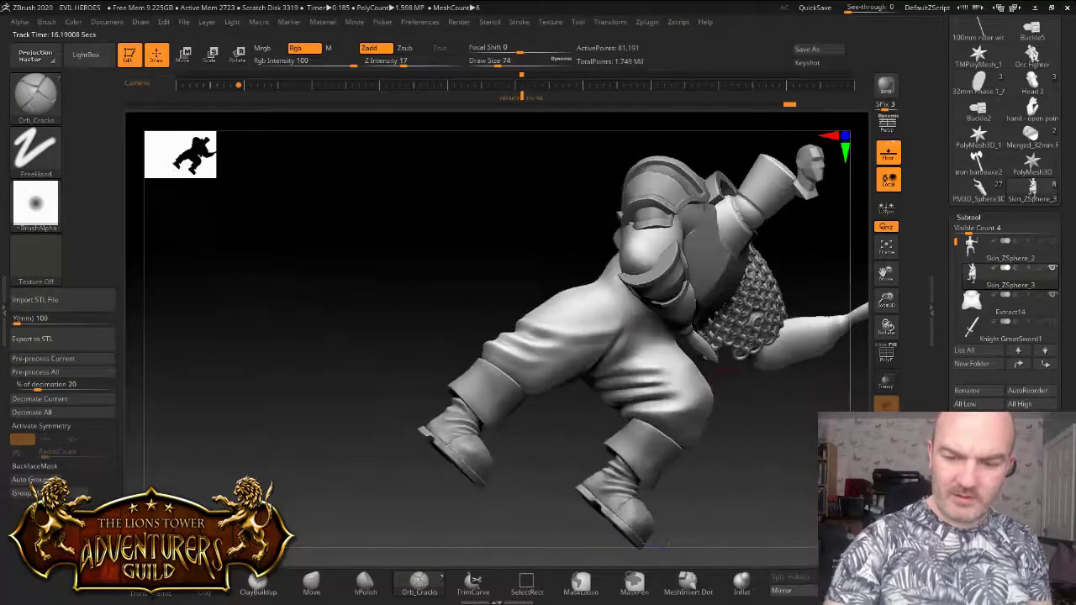
{"action": "right_click_drag", "start_coordinate": [719, 368], "coordinate": [687, 343]}
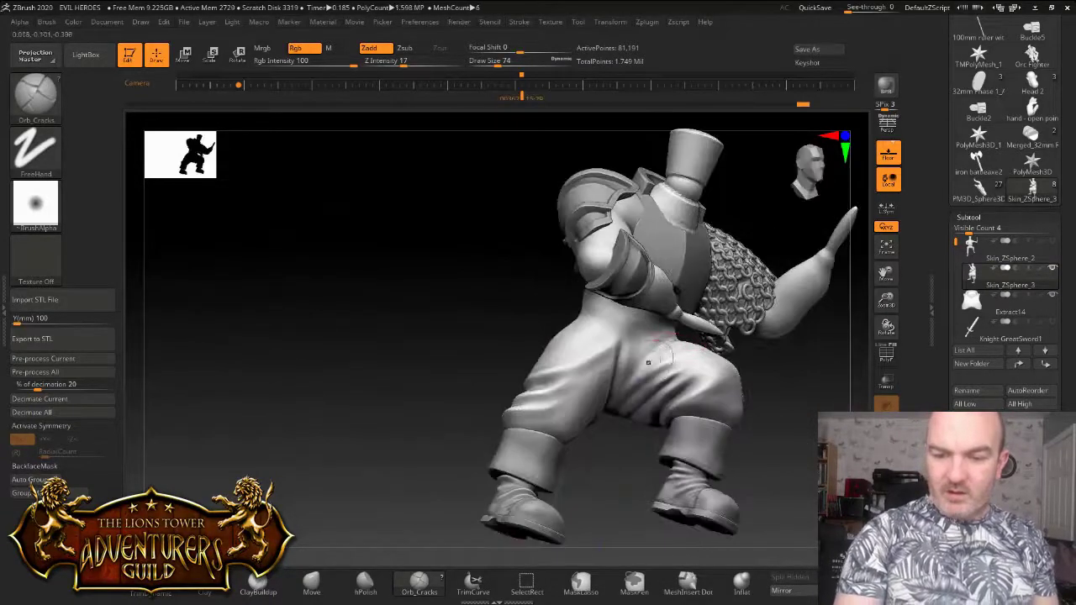
Smooth the creases running from the crotch across the standing leg's front thigh
{"action": "right_click_drag", "start_coordinate": [755, 354], "coordinate": [656, 343]}
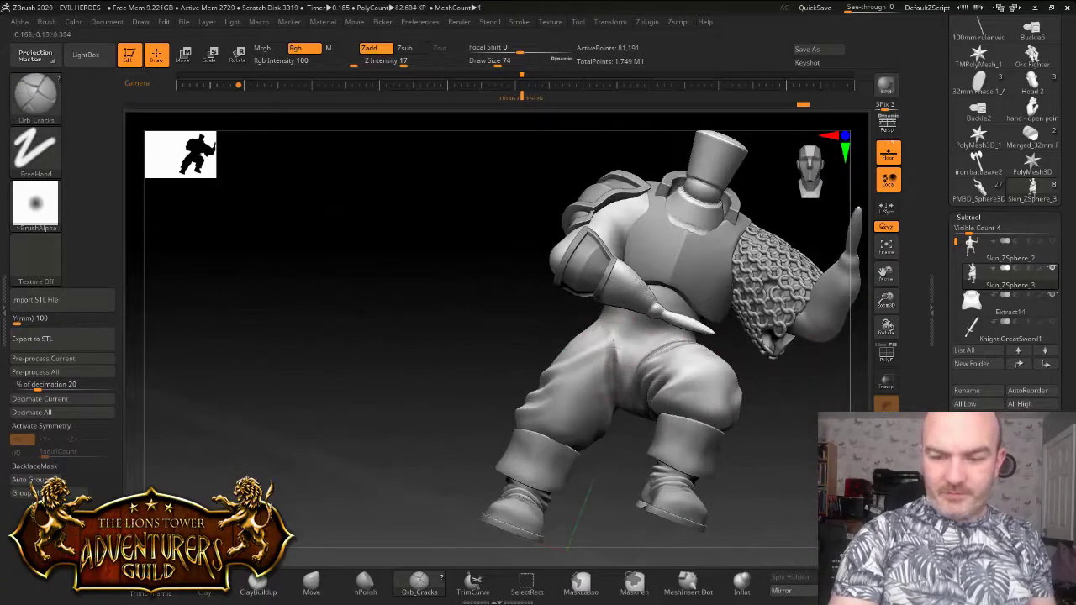
{"action": "key", "text": "shift"}
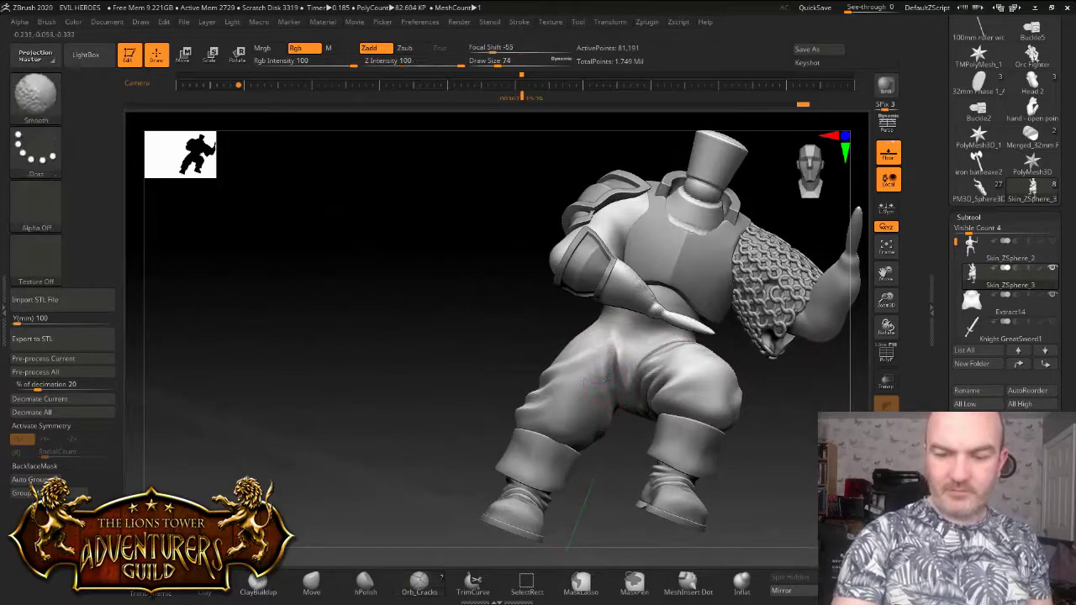
{"action": "left_click_drag", "start_coordinate": [606, 346], "coordinate": [572, 362]}
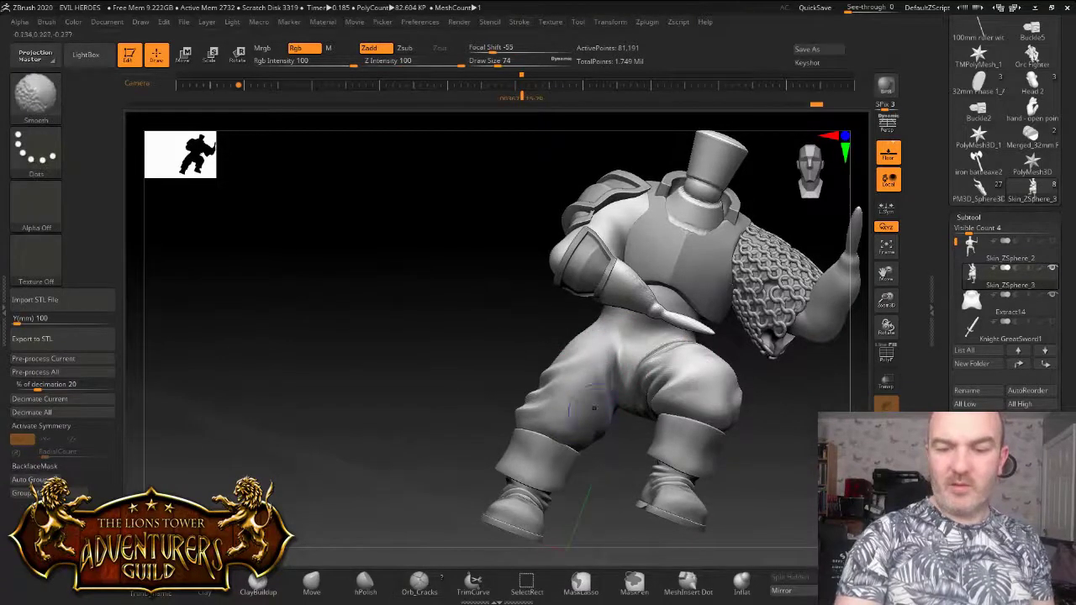
{"action": "key", "text": "shift"}
Smooth the folds on the raised knee and thigh and on the front of the standing leg's knee
{"action": "mouse_move", "coordinate": [663, 431]}
{"action": "right_mouse_down"}
{"action": "mouse_move", "coordinate": [672, 470]}
{"action": "mouse_move", "coordinate": [702, 492]}
{"action": "mouse_move", "coordinate": [721, 353]}
{"action": "mouse_move", "coordinate": [728, 402]}
{"action": "mouse_move", "coordinate": [705, 386]}
{"action": "right_mouse_up"}
{"action": "mouse_move", "coordinate": [713, 321]}
{"action": "left_mouse_down", "text": "shift"}
{"action": "mouse_move", "coordinate": [703, 311]}
{"action": "mouse_move", "coordinate": [704, 323]}
{"action": "left_mouse_up", "text": "shift"}
{"action": "mouse_move", "coordinate": [704, 322]}
{"action": "right_mouse_down"}
{"action": "mouse_move", "coordinate": [722, 321]}
{"action": "mouse_move", "coordinate": [678, 326]}
{"action": "mouse_move", "coordinate": [716, 328]}
{"action": "right_mouse_up"}
{"action": "mouse_move", "coordinate": [693, 325]}
{"action": "left_mouse_down"}
{"action": "mouse_move", "coordinate": [732, 318]}
{"action": "mouse_move", "coordinate": [702, 304]}
{"action": "left_mouse_up"}
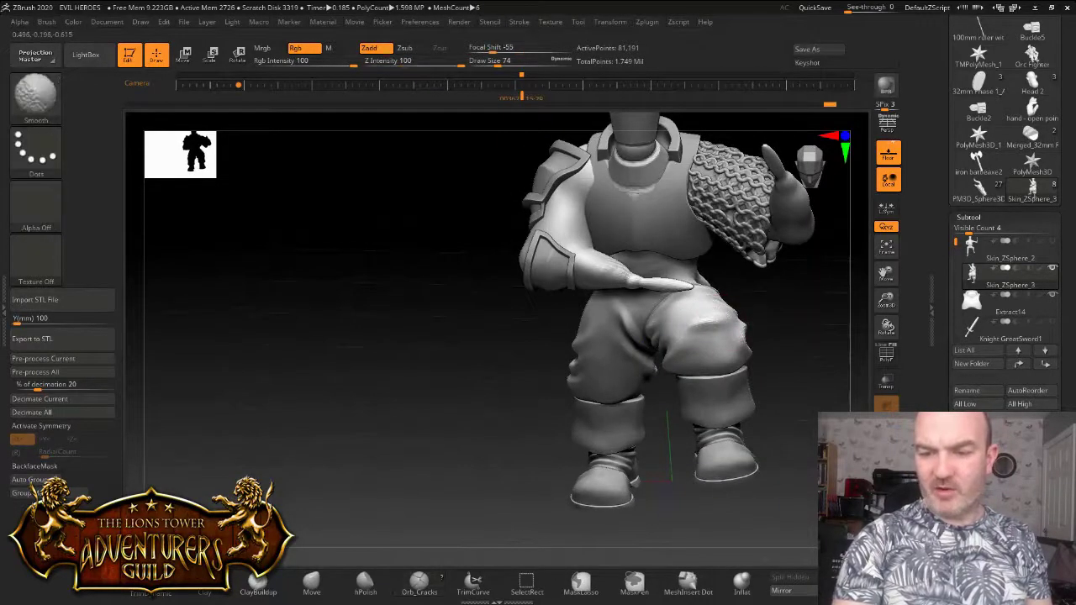
{"action": "right_click_drag", "start_coordinate": [739, 301], "coordinate": [786, 313]}
{"action": "right_click_drag", "start_coordinate": [648, 382], "coordinate": [572, 401]}
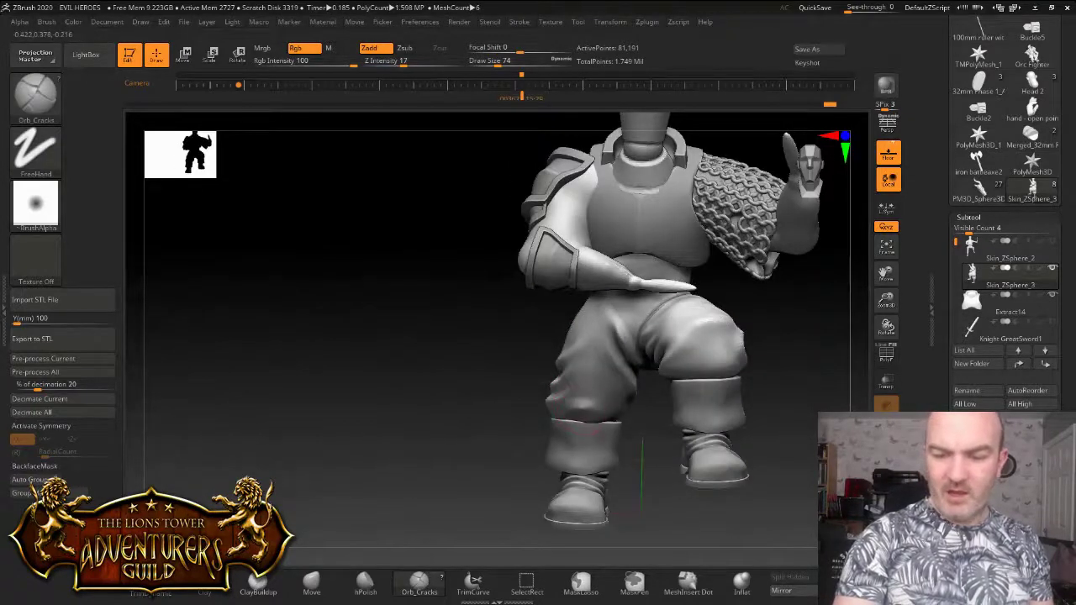
{"action": "key", "text": "shift"}
{"action": "mouse_move", "coordinate": [601, 404]}
{"action": "right_mouse_down"}
{"action": "mouse_move", "coordinate": [664, 403]}
{"action": "mouse_move", "coordinate": [420, 395]}
{"action": "mouse_move", "coordinate": [462, 404]}
{"action": "right_mouse_up"}
Reduce the Orb_Cracks draw size to 41 and carve fine creases into the raised knee just above the boot cuff
{"action": "left_click", "coordinate": [490, 62]}
{"action": "mouse_move", "coordinate": [588, 347]}
{"action": "right_mouse_down"}
{"action": "mouse_move", "coordinate": [668, 349]}
{"action": "mouse_move", "coordinate": [629, 351]}
{"action": "right_mouse_up"}
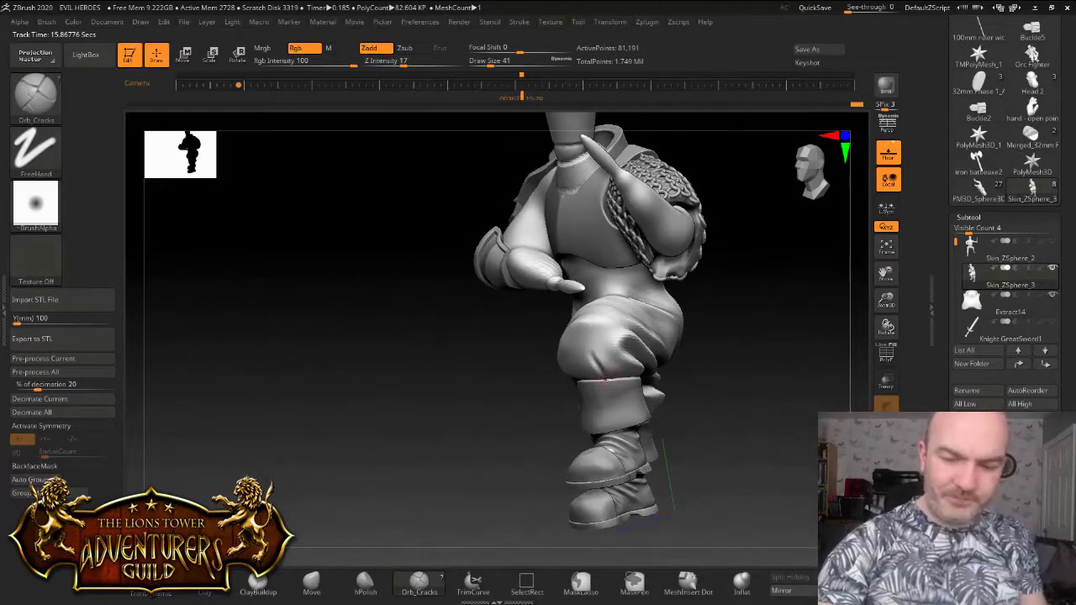
{"action": "right_click_drag", "start_coordinate": [479, 394], "coordinate": [564, 380]}
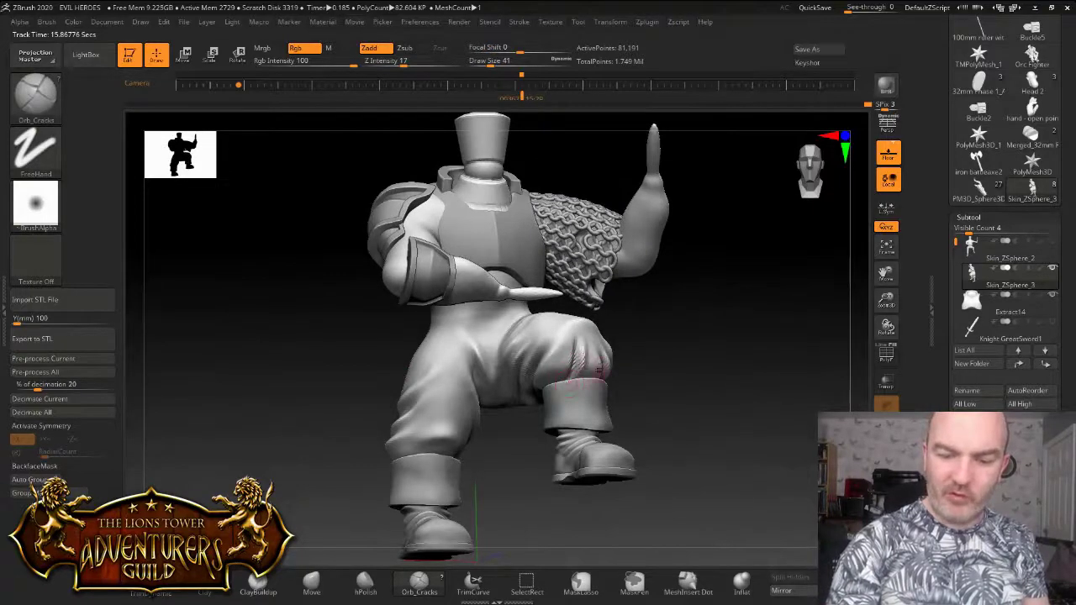
Carve and smooth the fine creases on the raised knee just above the boot cuff
{"action": "mouse_move", "coordinate": [622, 364]}
{"action": "right_mouse_down"}
{"action": "mouse_move", "coordinate": [596, 362]}
{"action": "mouse_move", "coordinate": [616, 356]}
{"action": "mouse_move", "coordinate": [605, 358]}
{"action": "mouse_move", "coordinate": [620, 372]}
{"action": "right_mouse_up"}
{"action": "key", "text": "shift"}
{"action": "right_click_drag", "start_coordinate": [523, 434], "coordinate": [557, 437]}
{"action": "mouse_move", "coordinate": [599, 325]}
{"action": "left_mouse_down", "text": "shift"}
{"action": "mouse_move", "coordinate": [621, 338]}
{"action": "mouse_move", "coordinate": [609, 350]}
{"action": "left_mouse_up", "text": "shift"}
{"action": "right_click_drag", "start_coordinate": [609, 350], "coordinate": [627, 338]}
{"action": "left_click_drag", "start_coordinate": [602, 339], "coordinate": [582, 357], "text": "shift"}
{"action": "right_click_drag", "start_coordinate": [583, 357], "coordinate": [615, 362]}
Carve a fine crease into the front of the standing leg's knee and soften it
{"action": "right_click_drag", "start_coordinate": [479, 433], "coordinate": [425, 445]}
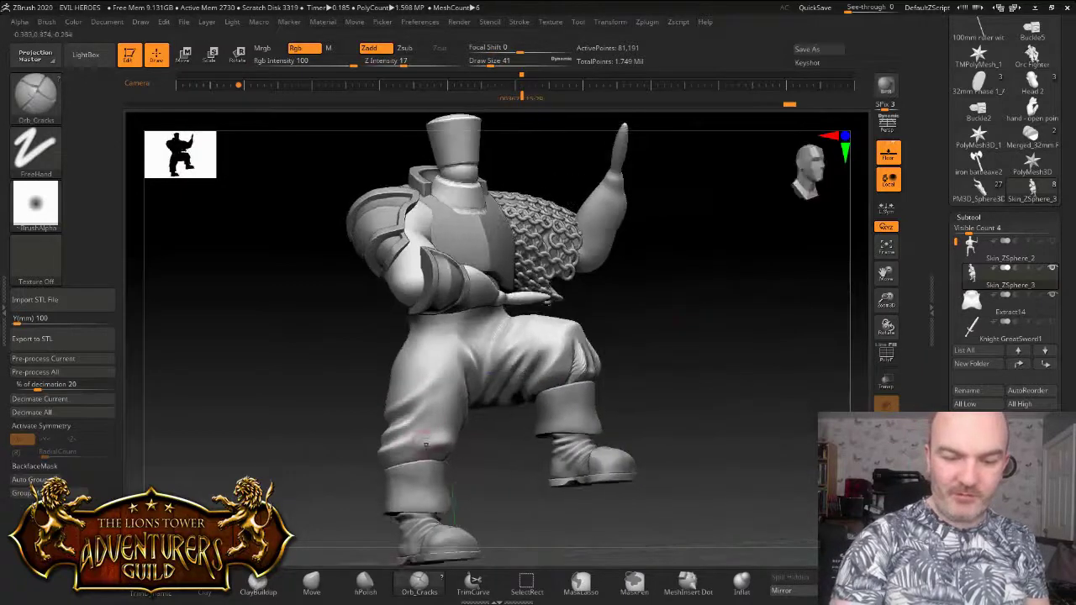
{"action": "left_click_drag", "start_coordinate": [454, 440], "coordinate": [445, 437]}
{"action": "left_click_drag", "start_coordinate": [448, 438], "coordinate": [434, 436], "text": "shift"}
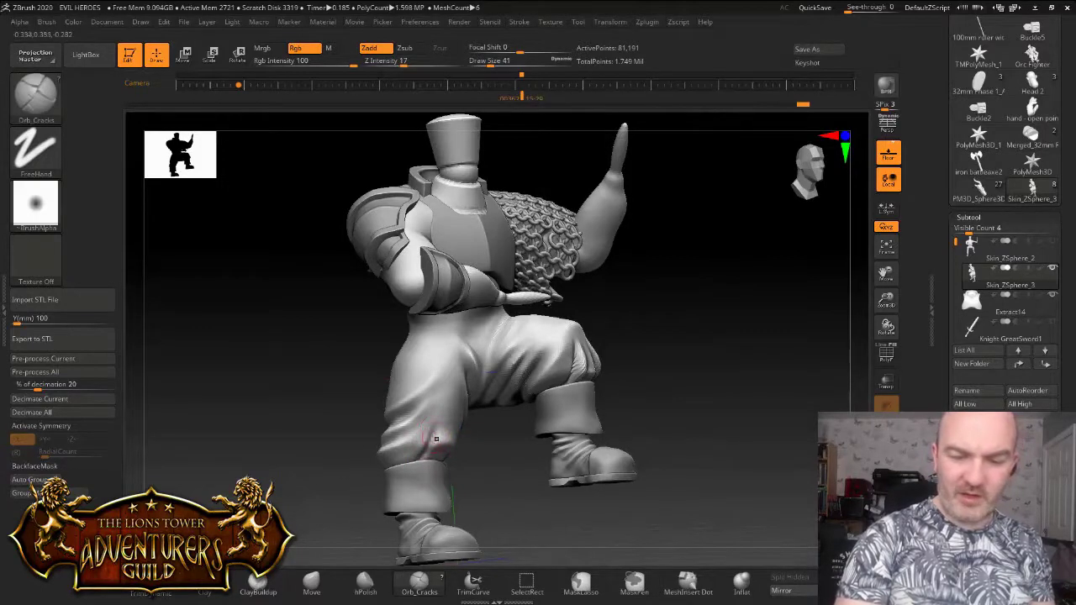
{"action": "right_click_drag", "start_coordinate": [503, 476], "coordinate": [473, 474]}
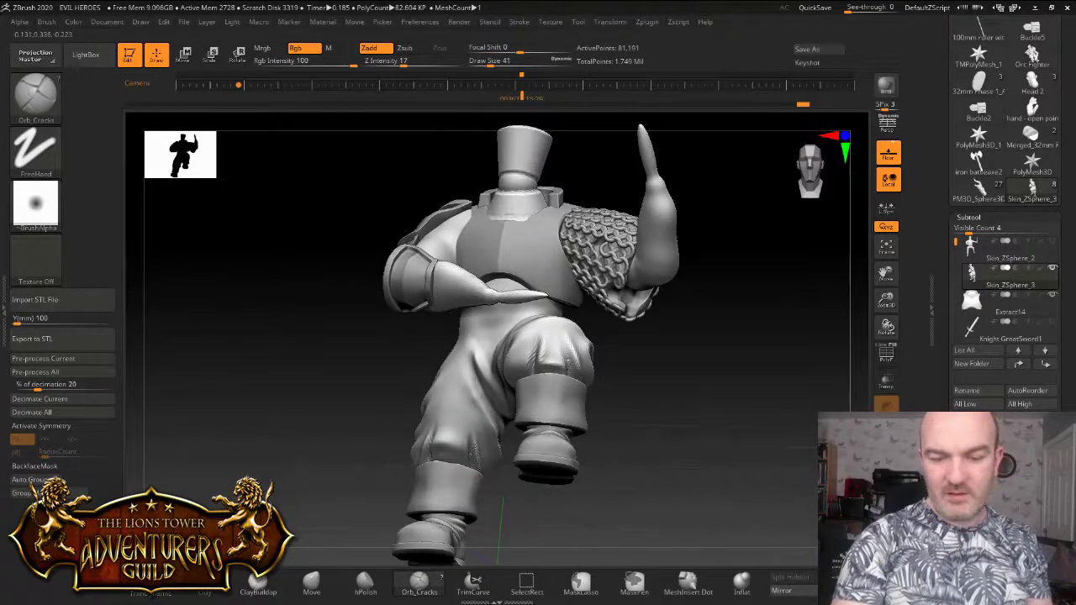
Carve fine creases around the side and back of the standing leg's knee above the boot cuff
{"action": "right_click_drag", "start_coordinate": [503, 476], "coordinate": [500, 465]}
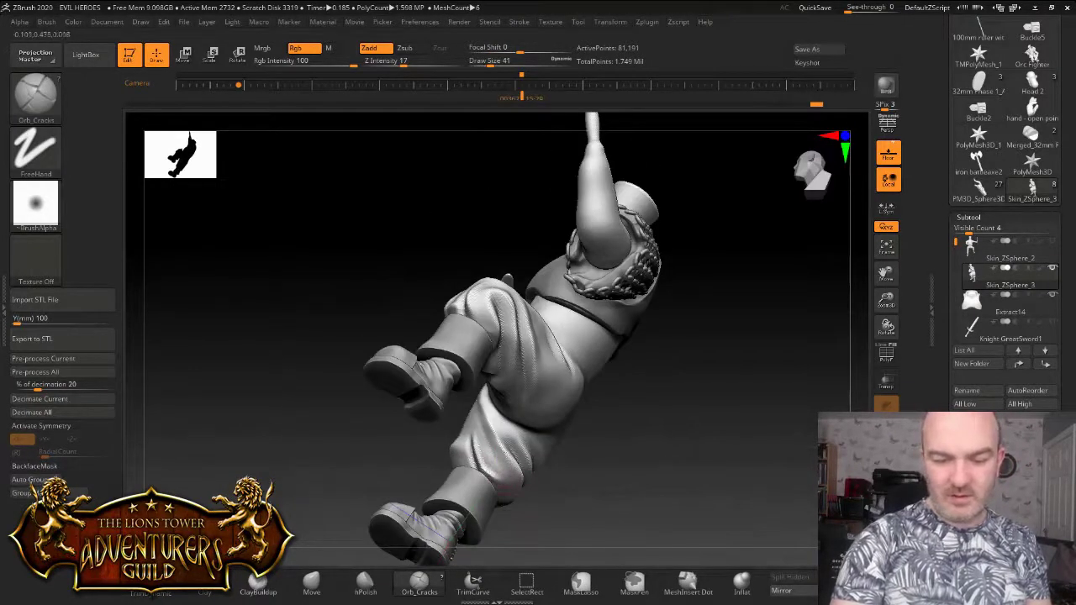
{"action": "right_click_drag", "start_coordinate": [538, 429], "coordinate": [553, 418]}
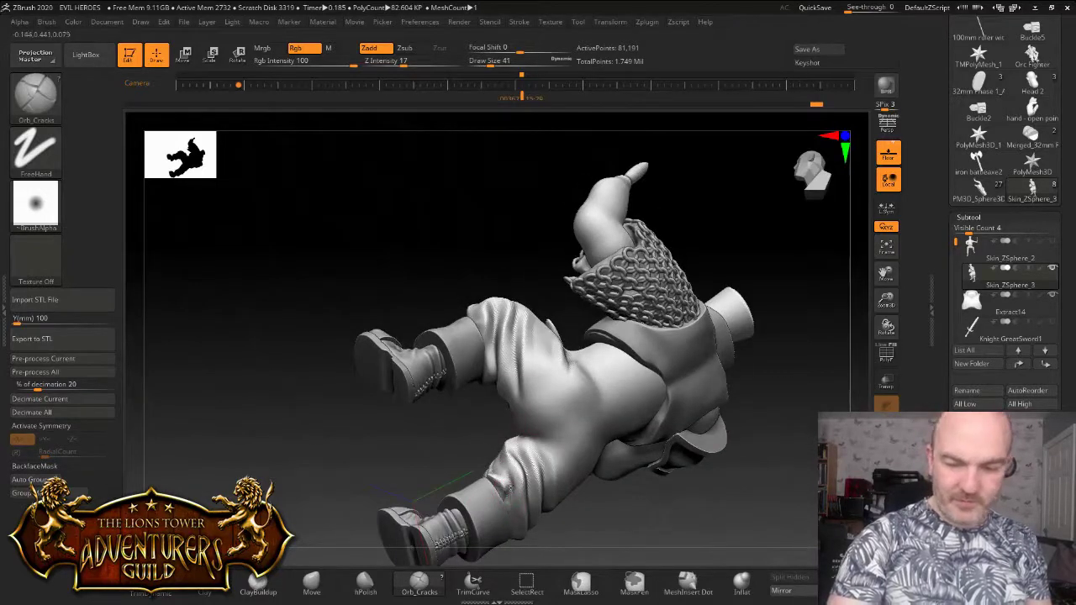
{"action": "right_click_drag", "start_coordinate": [498, 470], "coordinate": [595, 445]}
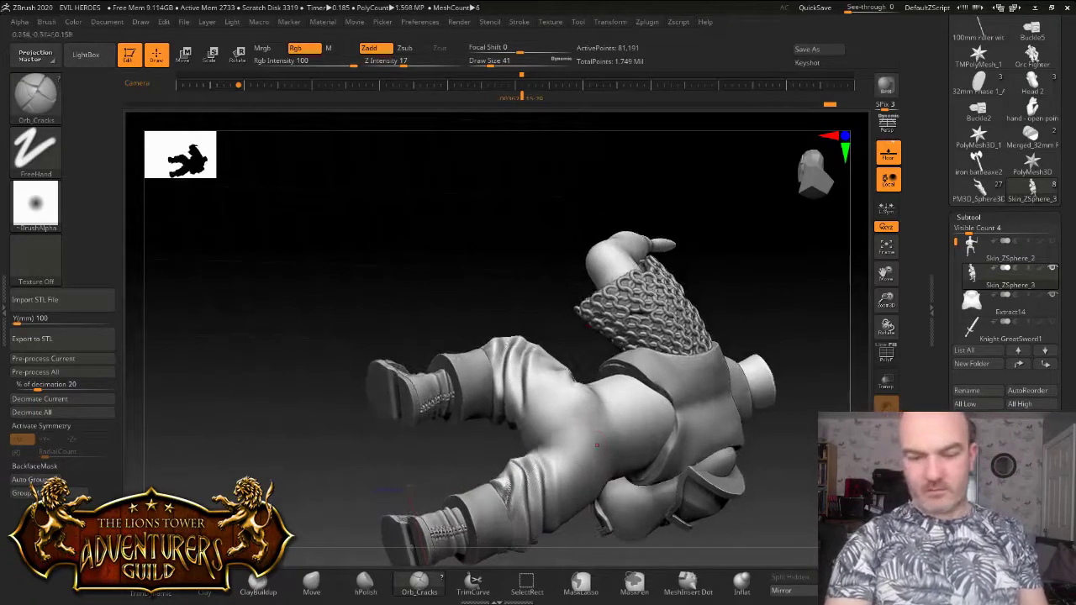
{"action": "right_click_drag", "start_coordinate": [498, 471], "coordinate": [484, 430]}
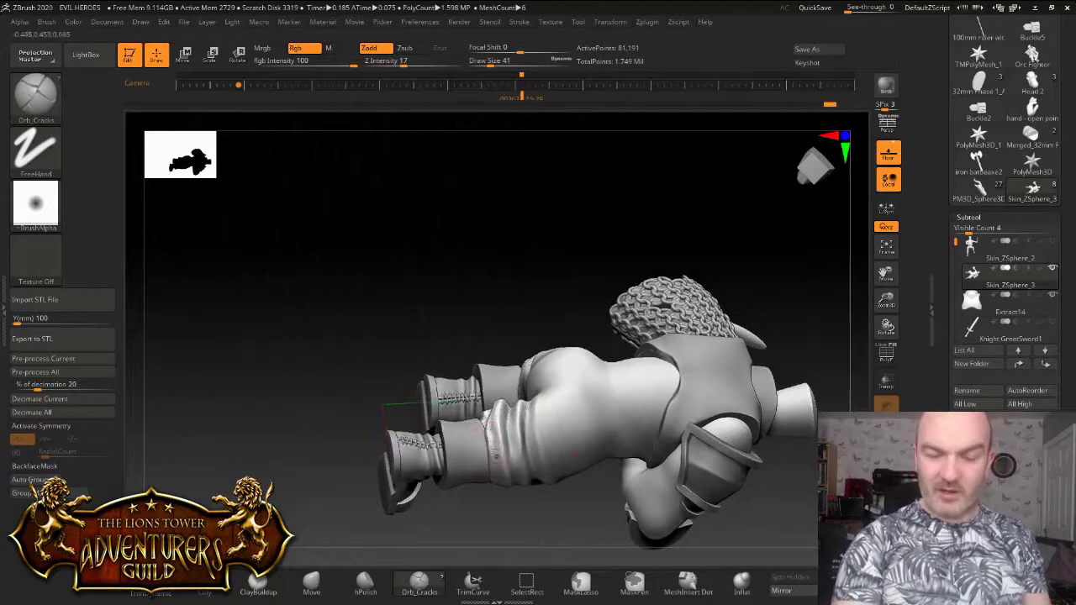
{"action": "right_click_drag", "start_coordinate": [503, 387], "coordinate": [484, 424]}
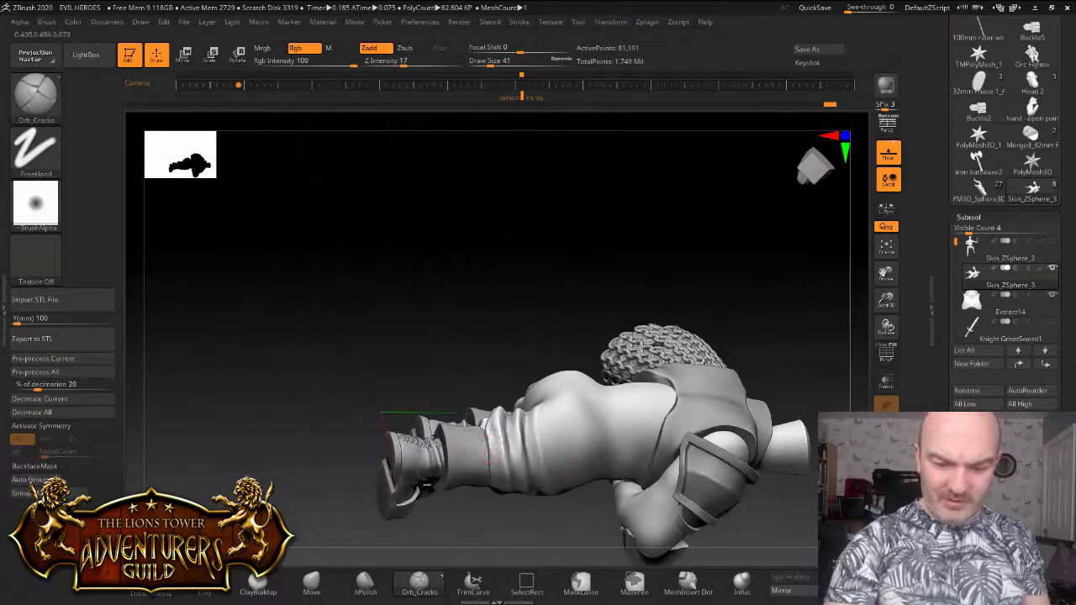
{"action": "right_click_drag", "start_coordinate": [498, 470], "coordinate": [489, 467]}
{"action": "left_click_drag", "start_coordinate": [788, 364], "coordinate": [752, 363]}
{"action": "left_click_drag", "start_coordinate": [513, 471], "coordinate": [510, 488]}
{"action": "left_click_drag", "start_coordinate": [420, 353], "coordinate": [488, 218]}
{"action": "left_click_drag", "start_coordinate": [494, 522], "coordinate": [634, 388]}
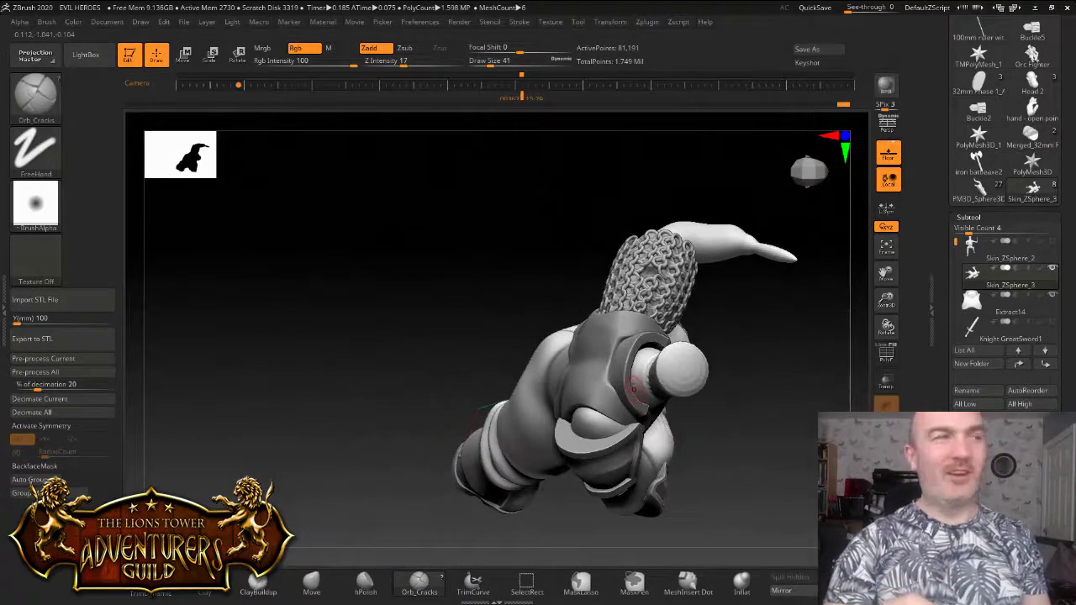
{"action": "left_click_drag", "start_coordinate": [886, 300], "coordinate": [885, 274]}
{"action": "mouse_move", "coordinate": [819, 304]}
{"action": "left_mouse_down"}
{"action": "mouse_move", "coordinate": [856, 313]}
{"action": "mouse_move", "coordinate": [836, 333]}
{"action": "left_mouse_up"}
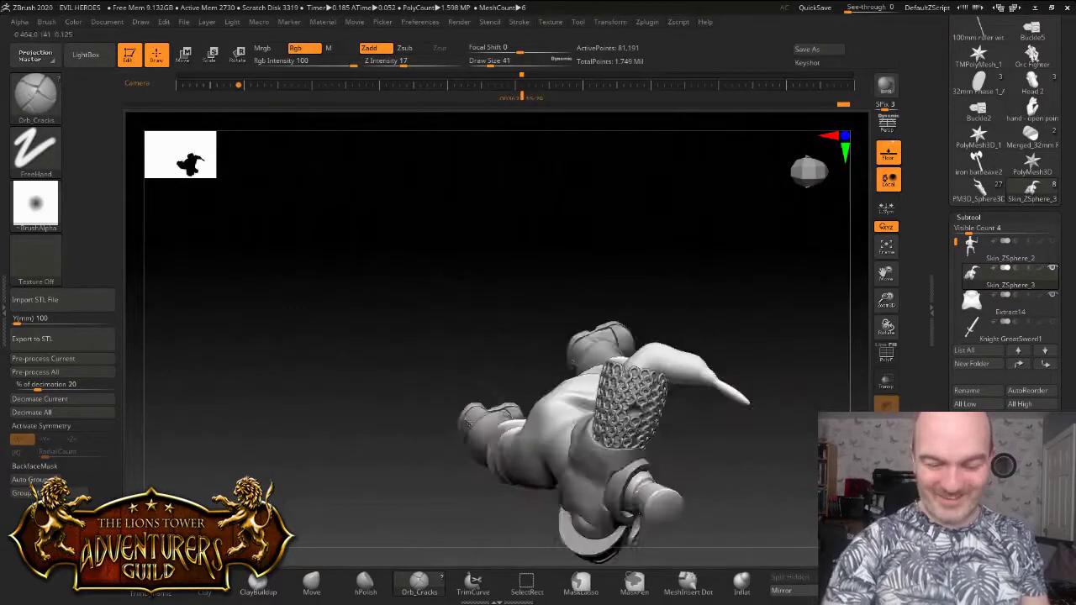
Reshape the trouser folds at the back of the standing leg's knee with the Move brush at draw size 158
{"action": "left_click", "coordinate": [365, 582]}
{"action": "left_click", "coordinate": [311, 581]}
{"action": "left_click_drag", "start_coordinate": [491, 62], "coordinate": [502, 62]}
{"action": "left_click_drag", "start_coordinate": [508, 277], "coordinate": [530, 202]}
{"action": "left_click_drag", "start_coordinate": [501, 62], "coordinate": [510, 61]}
{"action": "left_click_drag", "start_coordinate": [498, 383], "coordinate": [495, 403]}
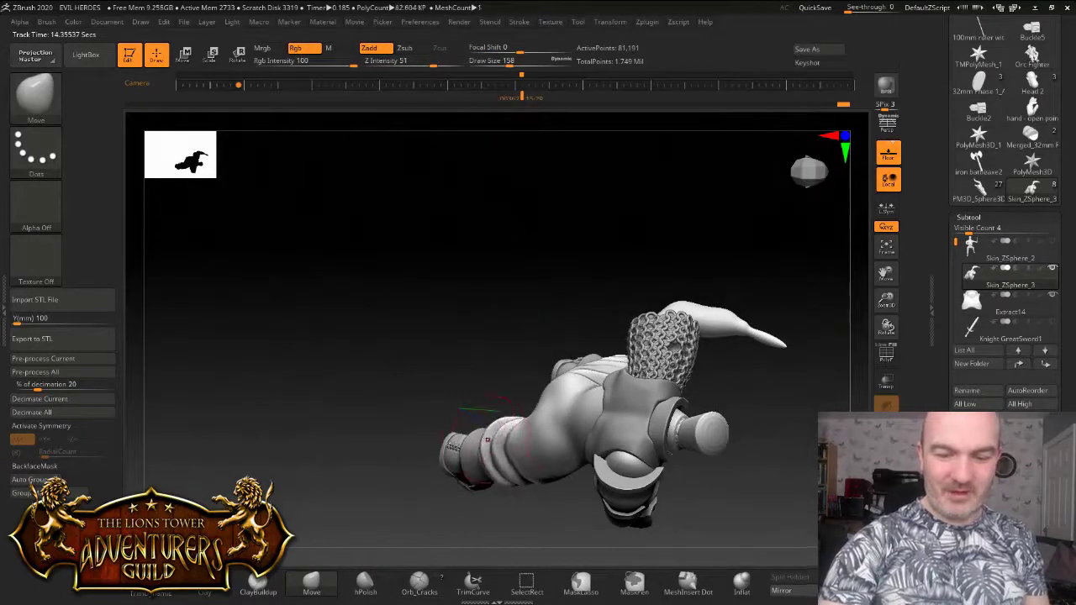
{"action": "left_click_drag", "start_coordinate": [504, 404], "coordinate": [509, 324]}
{"action": "left_click_drag", "start_coordinate": [498, 437], "coordinate": [506, 362]}
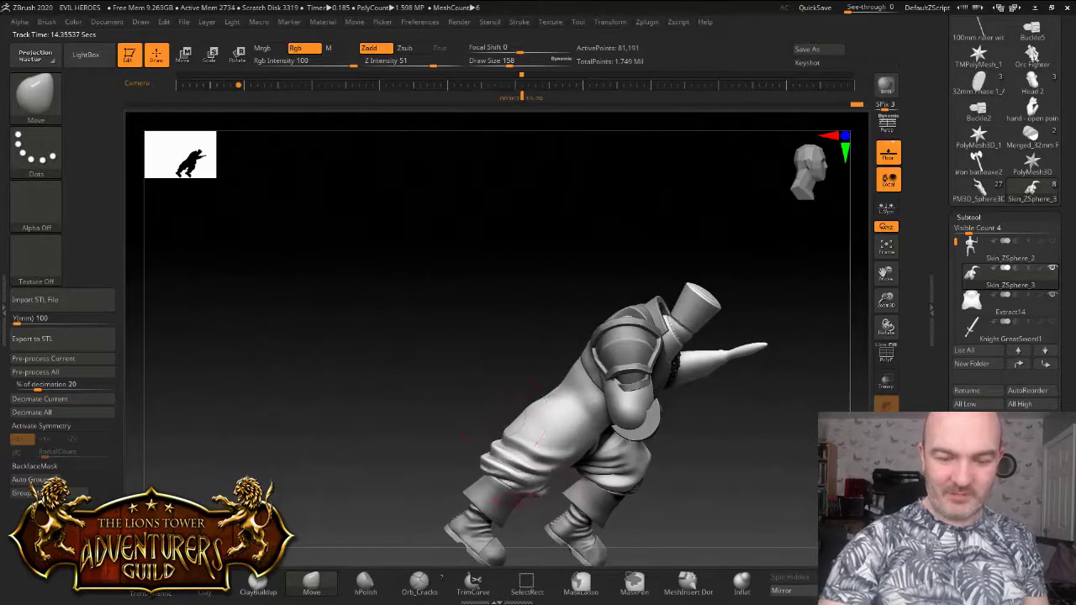
{"action": "left_click_drag", "start_coordinate": [492, 446], "coordinate": [655, 387]}
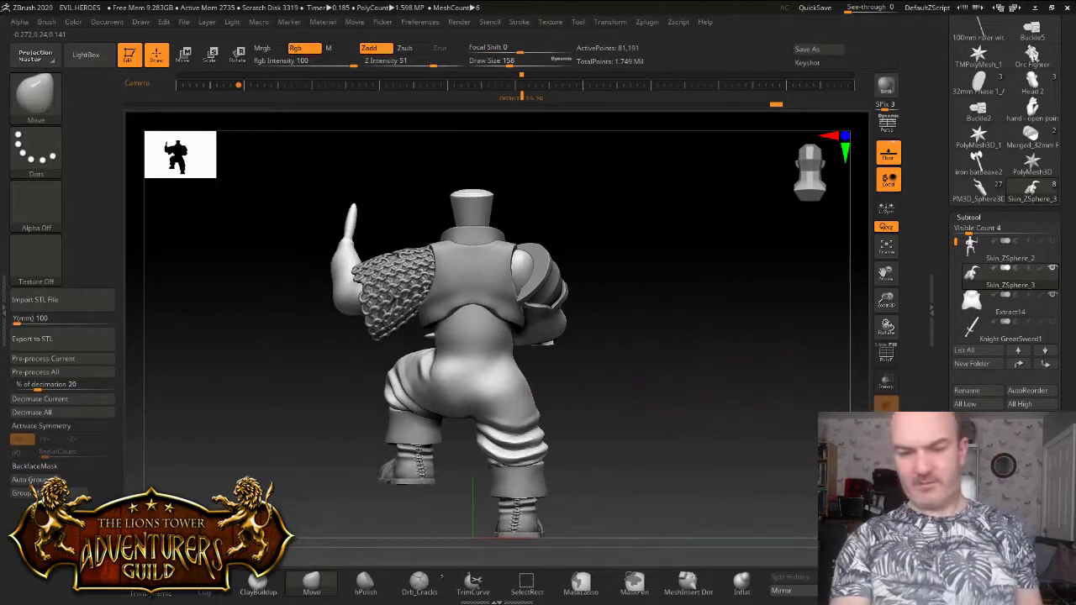
Hide the forearm and hand polygroups that cover the figure's waist
{"action": "left_click_drag", "start_coordinate": [723, 378], "coordinate": [504, 378]}
{"action": "left_click_drag", "start_coordinate": [886, 300], "coordinate": [876, 337]}
{"action": "left_click_drag", "start_coordinate": [781, 353], "coordinate": [727, 362]}
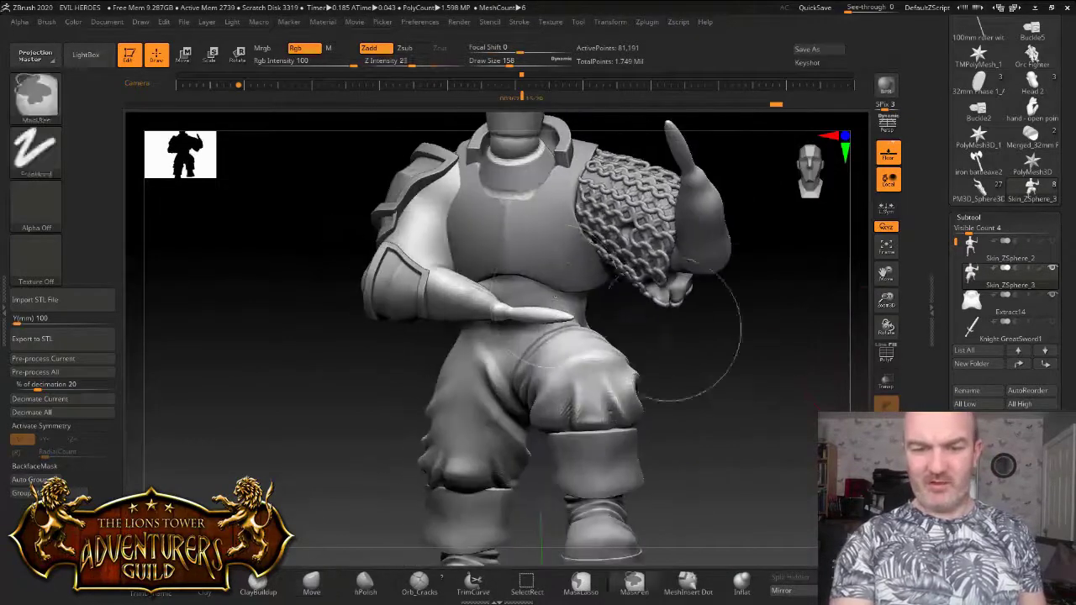
{"action": "left_click", "coordinate": [474, 305], "text": "ctrl+shift"}
{"action": "left_click", "coordinate": [473, 305], "text": "ctrl+shift"}
{"action": "left_click", "coordinate": [503, 312], "text": "ctrl+shift"}
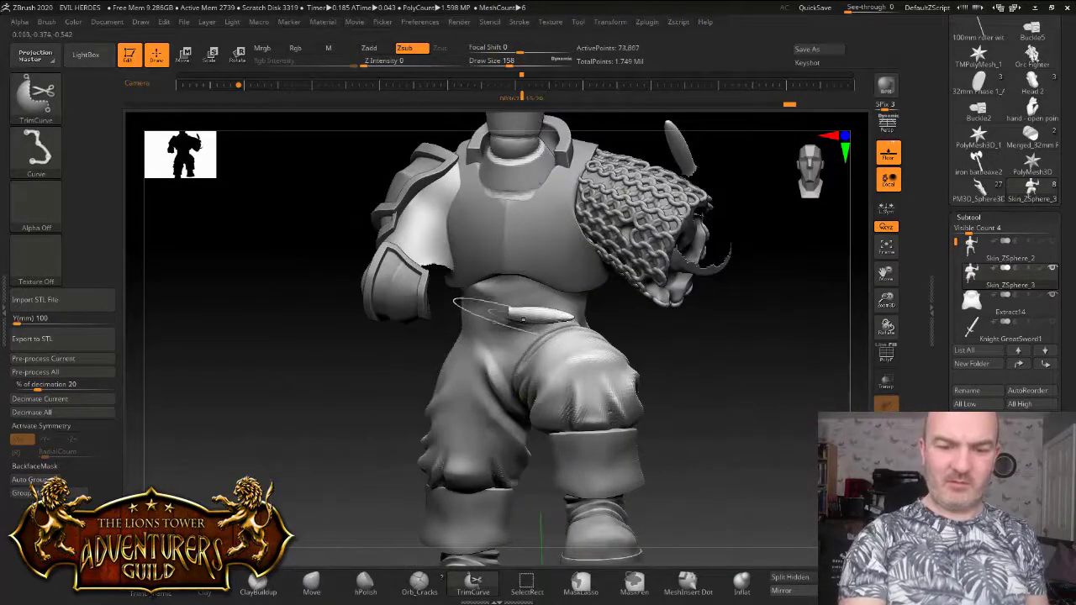
{"action": "left_click", "coordinate": [531, 314], "text": "ctrl+shift"}
{"action": "mouse_move", "coordinate": [698, 362]}
{"action": "left_mouse_down"}
{"action": "mouse_move", "coordinate": [699, 311]}
{"action": "mouse_move", "coordinate": [698, 324]}
{"action": "mouse_move", "coordinate": [631, 326]}
{"action": "mouse_move", "coordinate": [714, 341]}
{"action": "mouse_move", "coordinate": [635, 332]}
{"action": "mouse_move", "coordinate": [706, 328]}
{"action": "left_mouse_up"}
{"action": "left_click_drag", "start_coordinate": [691, 437], "coordinate": [685, 472]}
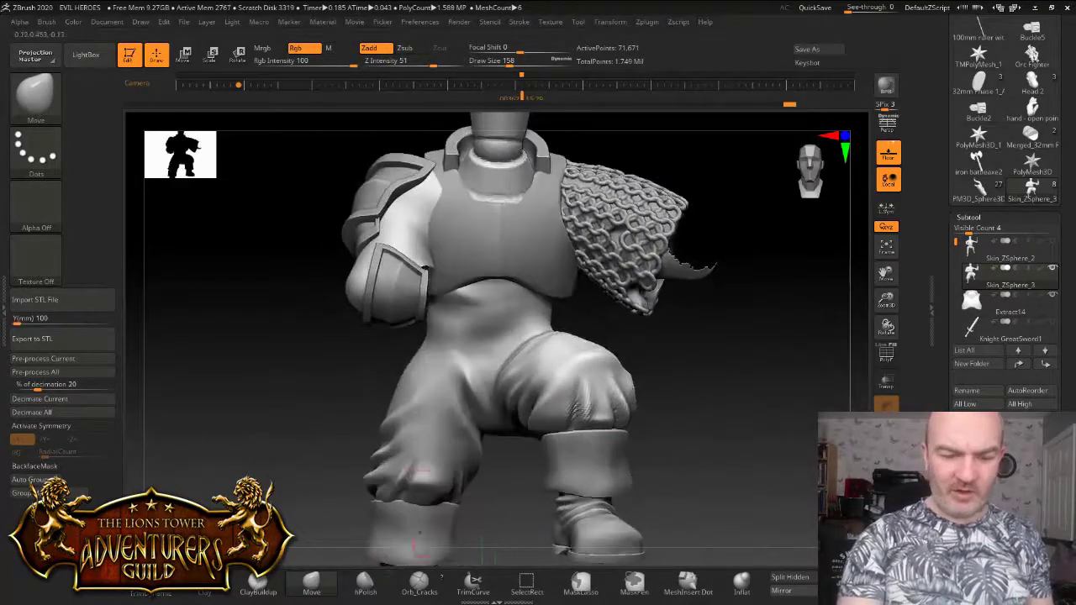
Build up cloth folds across the front of the waist with ClayBuildup at draw size 59 and smooth them
{"action": "left_click", "coordinate": [258, 582]}
{"action": "type", "text": "59"}
{"action": "left_click_drag", "start_coordinate": [439, 308], "coordinate": [532, 291]}
{"action": "mouse_move", "coordinate": [445, 326]}
{"action": "left_mouse_down"}
{"action": "mouse_move", "coordinate": [549, 317]}
{"action": "mouse_move", "coordinate": [493, 289]}
{"action": "mouse_move", "coordinate": [459, 294]}
{"action": "left_mouse_up"}
{"action": "mouse_move", "coordinate": [464, 316]}
{"action": "left_mouse_down", "text": "shift"}
{"action": "mouse_move", "coordinate": [528, 309]}
{"action": "mouse_move", "coordinate": [547, 326]}
{"action": "left_mouse_up", "text": "shift"}
Build up cloth folds across the lower back below the armour plate with the ClayBuildup brush
{"action": "mouse_move", "coordinate": [723, 361]}
{"action": "left_mouse_down"}
{"action": "mouse_move", "coordinate": [664, 357]}
{"action": "mouse_move", "coordinate": [578, 314]}
{"action": "left_mouse_up"}
{"action": "left_click_drag", "start_coordinate": [415, 294], "coordinate": [326, 295]}
{"action": "mouse_move", "coordinate": [424, 314]}
{"action": "left_mouse_down"}
{"action": "mouse_move", "coordinate": [342, 288]}
{"action": "mouse_move", "coordinate": [422, 315]}
{"action": "left_mouse_up"}
{"action": "key", "text": "ctrl+z"}
{"action": "left_click_drag", "start_coordinate": [346, 279], "coordinate": [438, 318]}
{"action": "left_click_drag", "start_coordinate": [372, 299], "coordinate": [442, 318]}
{"action": "left_click_drag", "start_coordinate": [346, 283], "coordinate": [413, 314]}
{"action": "mouse_move", "coordinate": [497, 374]}
{"action": "left_mouse_down"}
{"action": "mouse_move", "coordinate": [322, 278]}
{"action": "mouse_move", "coordinate": [323, 301]}
{"action": "mouse_move", "coordinate": [353, 304]}
{"action": "left_mouse_up"}
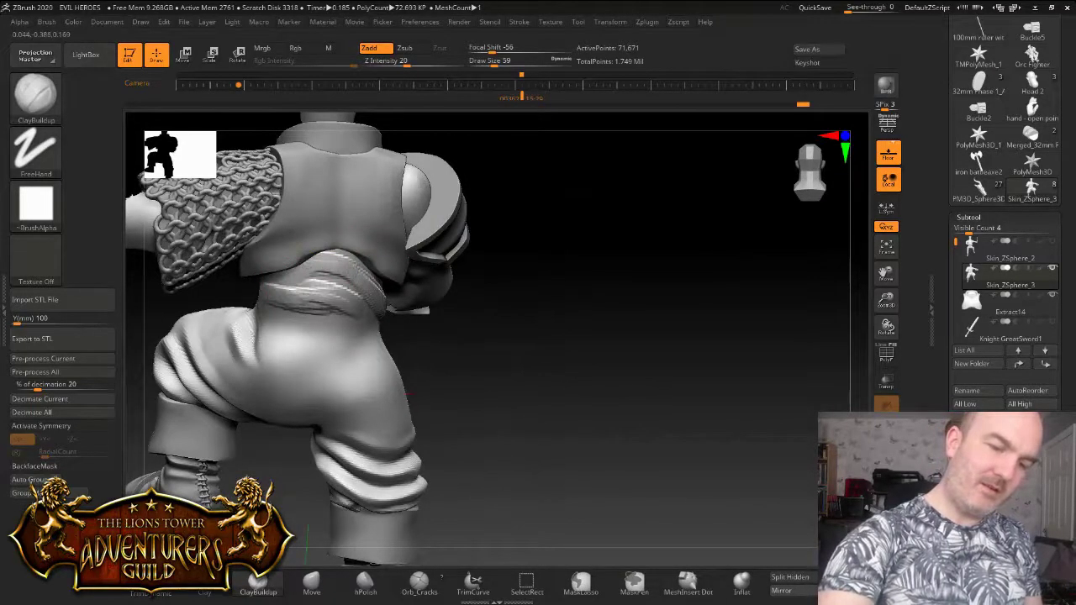
Extend the clay folds around the lower back towards the side of the waist and smooth them
{"action": "left_click_drag", "start_coordinate": [413, 392], "coordinate": [481, 376]}
{"action": "left_click_drag", "start_coordinate": [458, 336], "coordinate": [386, 346]}
{"action": "left_click_drag", "start_coordinate": [255, 318], "coordinate": [352, 337]}
{"action": "left_click_drag", "start_coordinate": [240, 291], "coordinate": [299, 296]}
{"action": "mouse_move", "coordinate": [246, 267]}
{"action": "left_mouse_down"}
{"action": "mouse_move", "coordinate": [291, 259]}
{"action": "mouse_move", "coordinate": [343, 304]}
{"action": "left_mouse_up"}
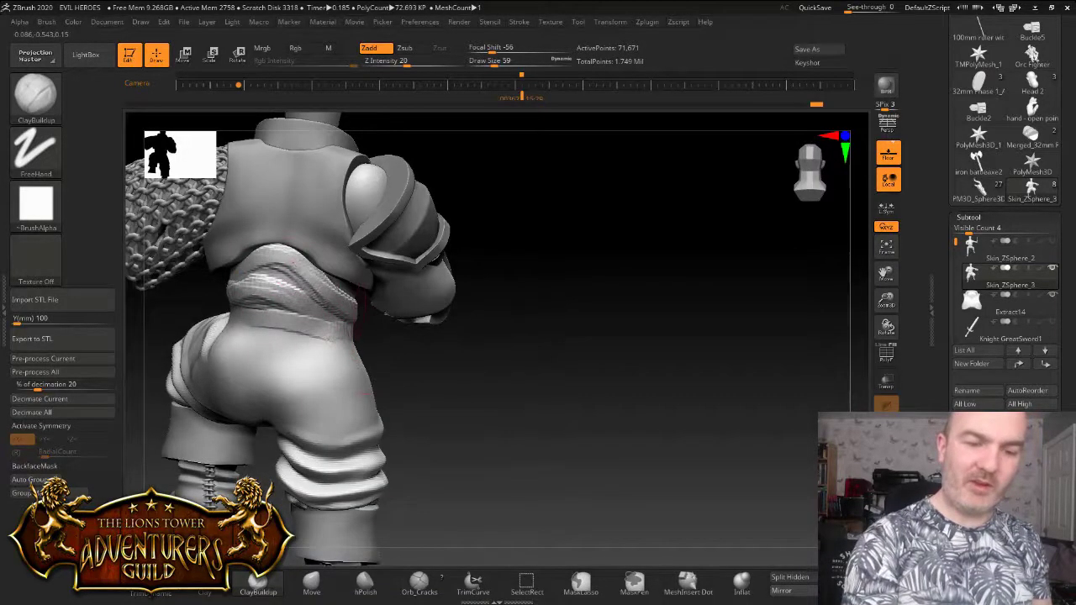
{"action": "key", "text": "shift"}
{"action": "left_click_drag", "start_coordinate": [252, 278], "coordinate": [295, 302], "text": "shift"}
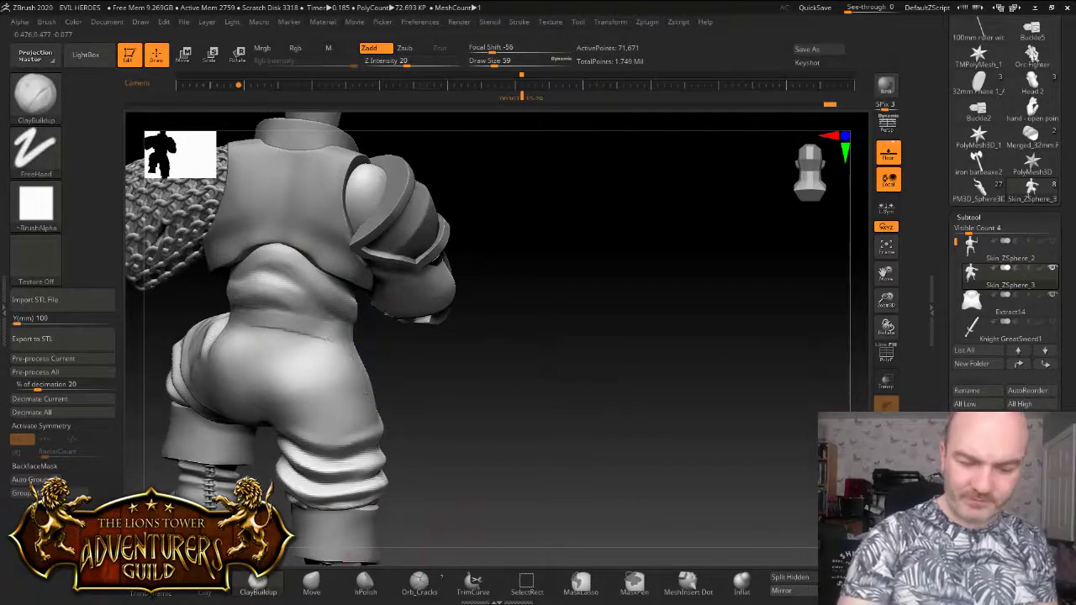
Carve creases between the waist folds at the back and front with Orb_Cracks at draw size 56
{"action": "left_click", "coordinate": [419, 581]}
{"action": "left_click_drag", "start_coordinate": [499, 62], "coordinate": [493, 62]}
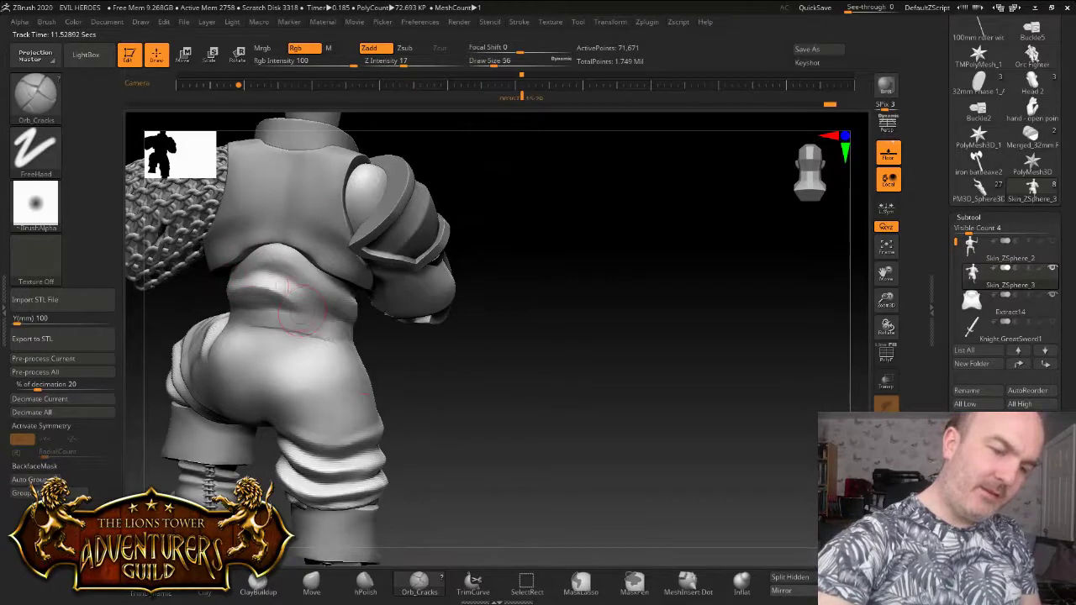
{"action": "mouse_move", "coordinate": [254, 258]}
{"action": "left_mouse_down"}
{"action": "mouse_move", "coordinate": [284, 263]}
{"action": "mouse_move", "coordinate": [341, 304]}
{"action": "left_mouse_up"}
{"action": "mouse_move", "coordinate": [367, 380]}
{"action": "right_mouse_down"}
{"action": "mouse_move", "coordinate": [305, 377]}
{"action": "mouse_move", "coordinate": [257, 270]}
{"action": "mouse_move", "coordinate": [439, 304]}
{"action": "right_mouse_up"}
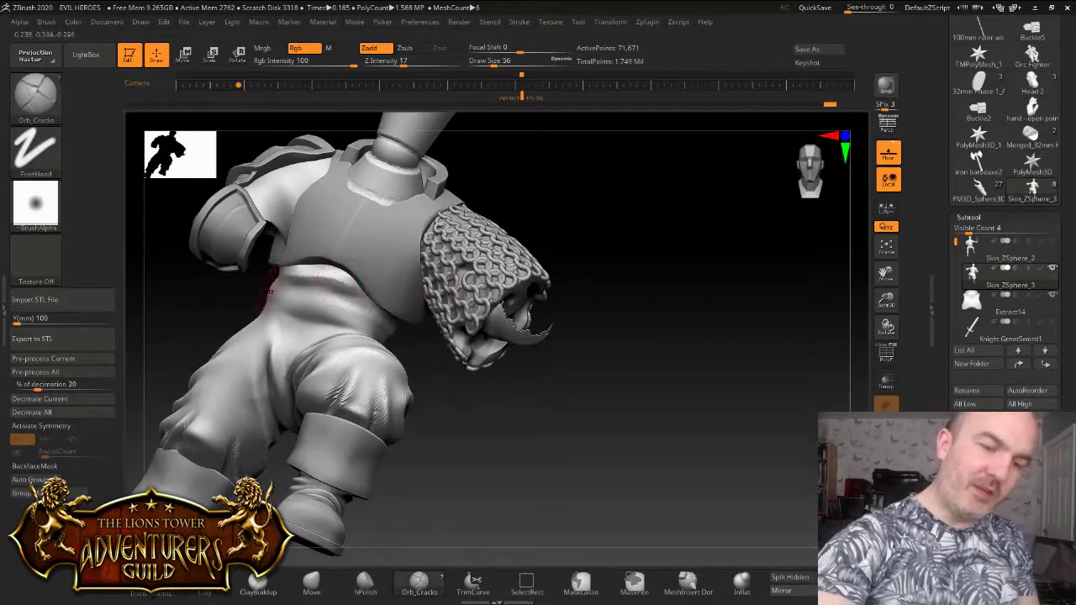
{"action": "left_click_drag", "start_coordinate": [291, 296], "coordinate": [371, 343]}
{"action": "right_click_drag", "start_coordinate": [445, 357], "coordinate": [351, 312]}
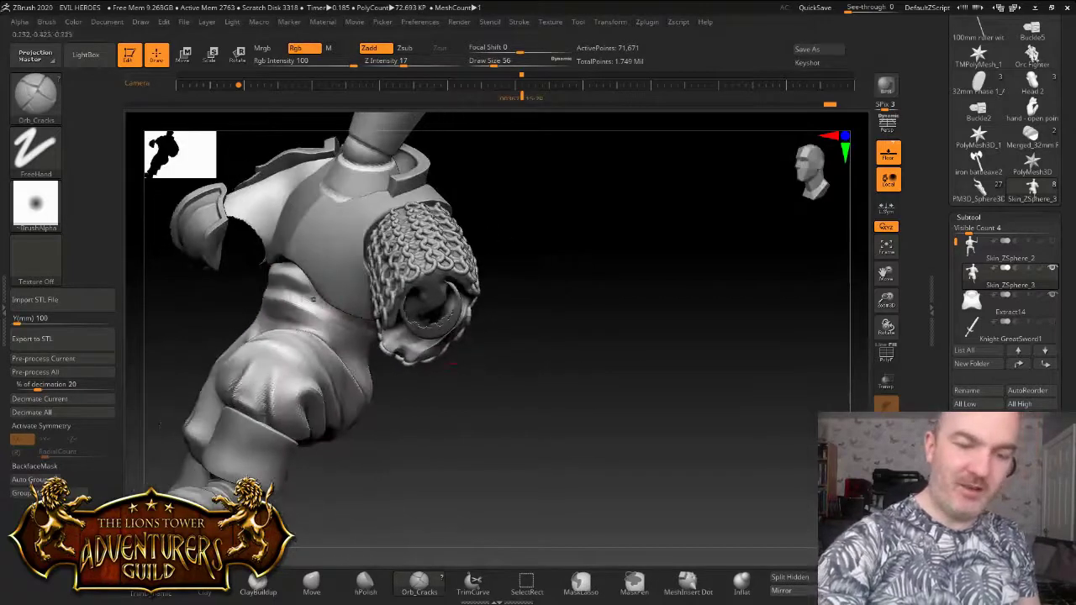
{"action": "left_click_drag", "start_coordinate": [294, 296], "coordinate": [360, 343]}
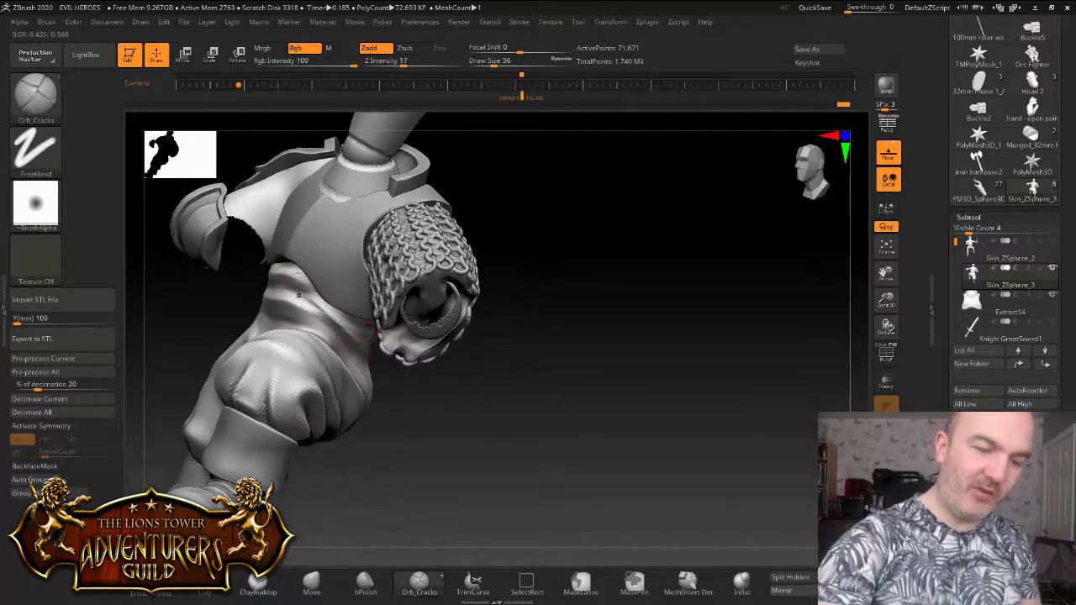
{"action": "left_click_drag", "start_coordinate": [306, 294], "coordinate": [372, 327]}
Smooth the waist folds below the chainmail and carve further creases around the flank and lower back
{"action": "left_click_drag", "start_coordinate": [409, 411], "coordinate": [336, 361]}
{"action": "left_click_drag", "start_coordinate": [323, 296], "coordinate": [370, 311], "text": "shift"}
{"action": "left_click_drag", "start_coordinate": [496, 361], "coordinate": [440, 330]}
{"action": "left_click_drag", "start_coordinate": [340, 296], "coordinate": [407, 320]}
{"action": "mouse_move", "coordinate": [505, 395]}
{"action": "left_mouse_down"}
{"action": "mouse_move", "coordinate": [494, 393]}
{"action": "mouse_move", "coordinate": [515, 407]}
{"action": "left_mouse_up"}
{"action": "mouse_move", "coordinate": [380, 305]}
{"action": "left_mouse_down"}
{"action": "mouse_move", "coordinate": [408, 319]}
{"action": "mouse_move", "coordinate": [420, 343]}
{"action": "left_mouse_up"}
{"action": "left_click_drag", "start_coordinate": [488, 421], "coordinate": [507, 447]}
{"action": "left_click_drag", "start_coordinate": [362, 331], "coordinate": [398, 376]}
{"action": "mouse_move", "coordinate": [411, 324]}
{"action": "left_mouse_down"}
{"action": "mouse_move", "coordinate": [425, 370]}
{"action": "mouse_move", "coordinate": [415, 384]}
{"action": "left_mouse_up"}
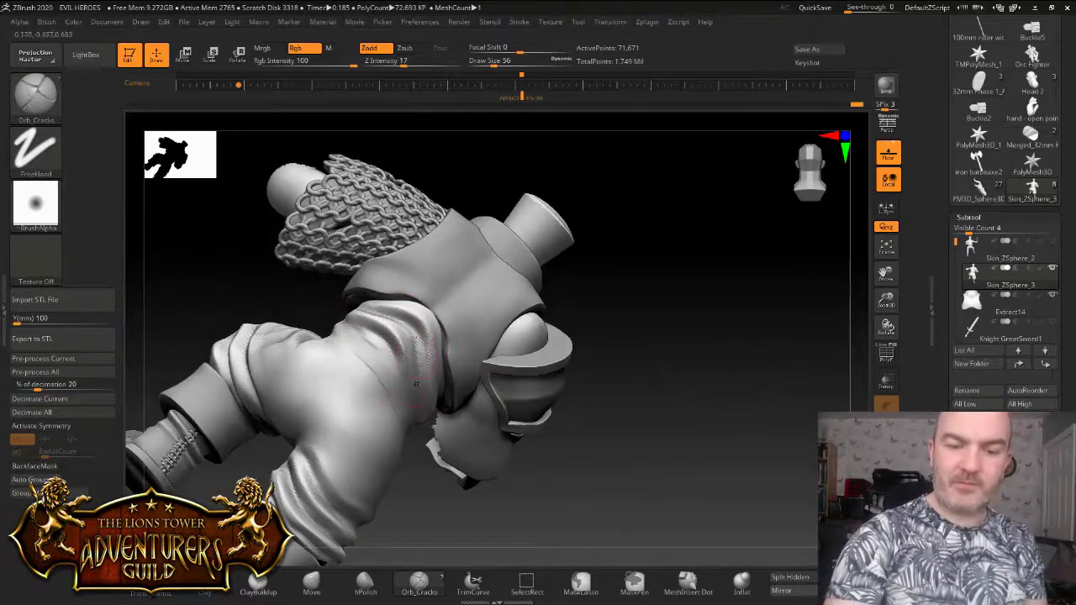
Carve creases into the waist cloth along the armoured arm's side and the front of the belly
{"action": "left_click_drag", "start_coordinate": [622, 458], "coordinate": [441, 363]}
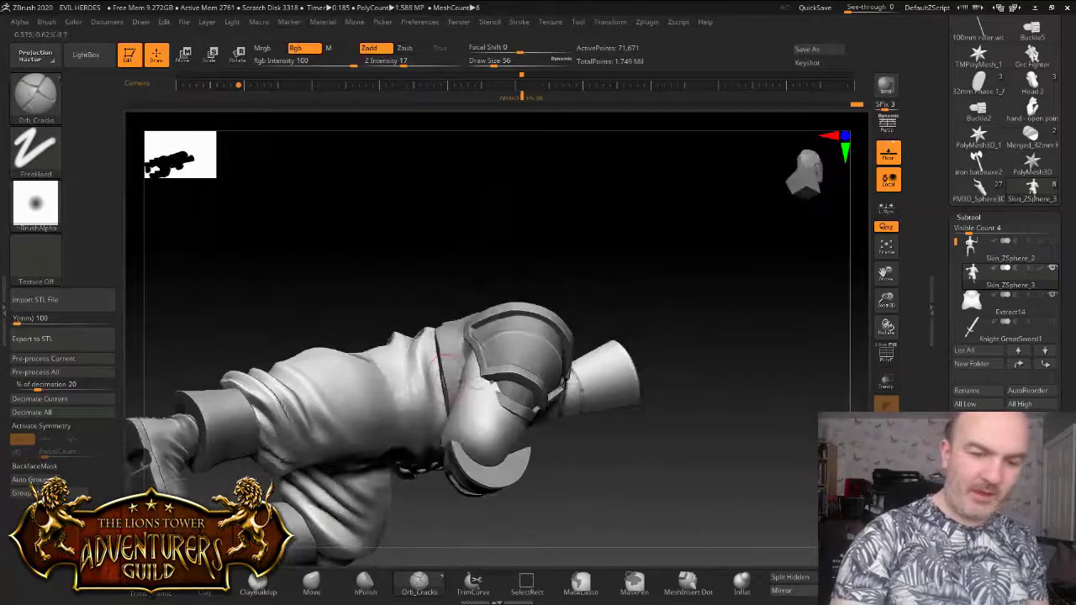
{"action": "left_click_drag", "start_coordinate": [424, 424], "coordinate": [416, 378]}
{"action": "left_click_drag", "start_coordinate": [433, 464], "coordinate": [437, 436]}
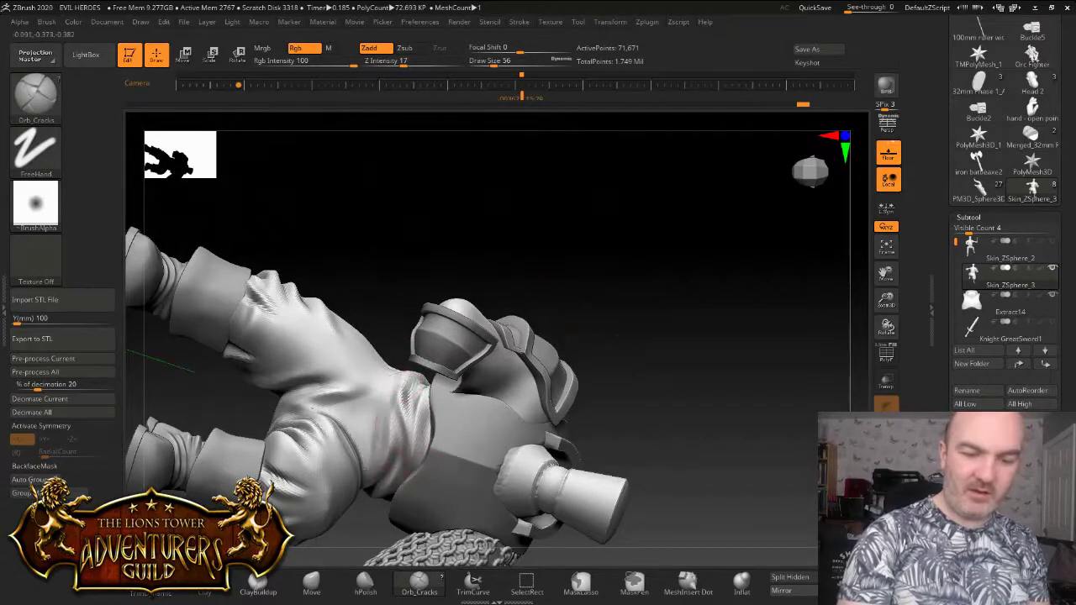
{"action": "left_click_drag", "start_coordinate": [378, 286], "coordinate": [740, 269]}
{"action": "mouse_move", "coordinate": [706, 328]}
{"action": "left_mouse_down", "text": "alt"}
{"action": "mouse_move", "coordinate": [666, 239]}
{"action": "mouse_move", "coordinate": [703, 370]}
{"action": "left_mouse_up", "text": "alt"}
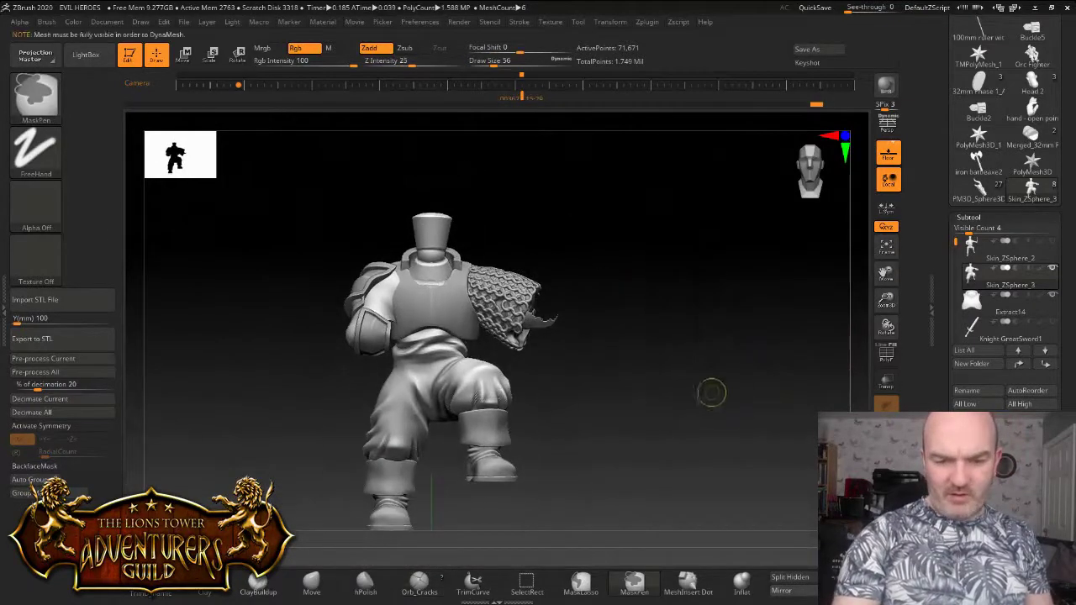
Unhide the whole body mesh and remesh it with DynaMesh at resolution 552 with Polish on
{"action": "left_click_drag", "start_coordinate": [1000, 378], "coordinate": [1000, 244]}
{"action": "left_click", "coordinate": [972, 475]}
{"action": "left_click", "coordinate": [1043, 287]}
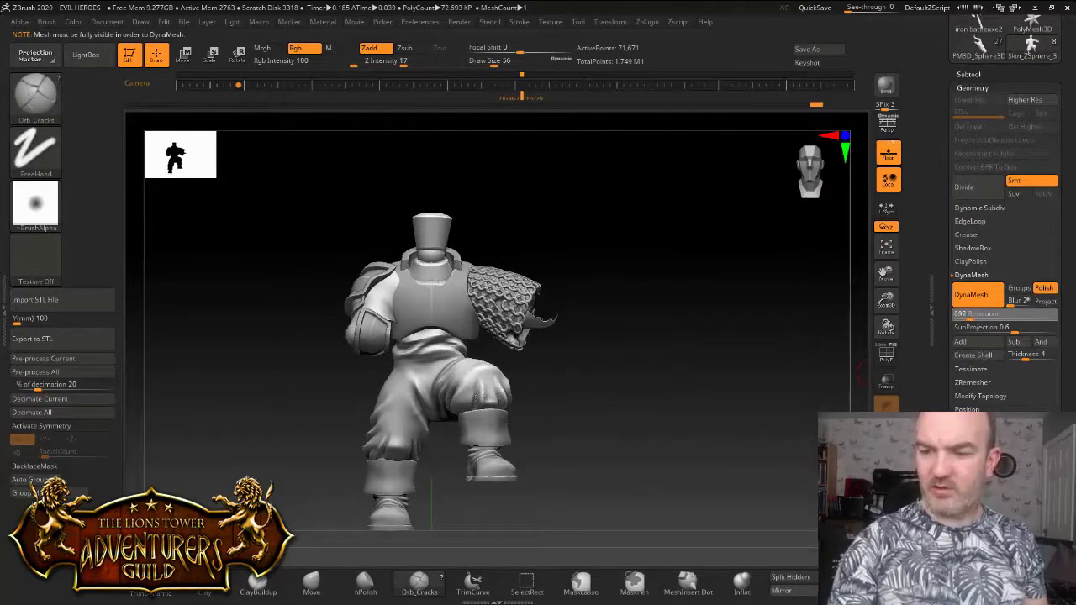
{"action": "key", "text": "ctrl"}
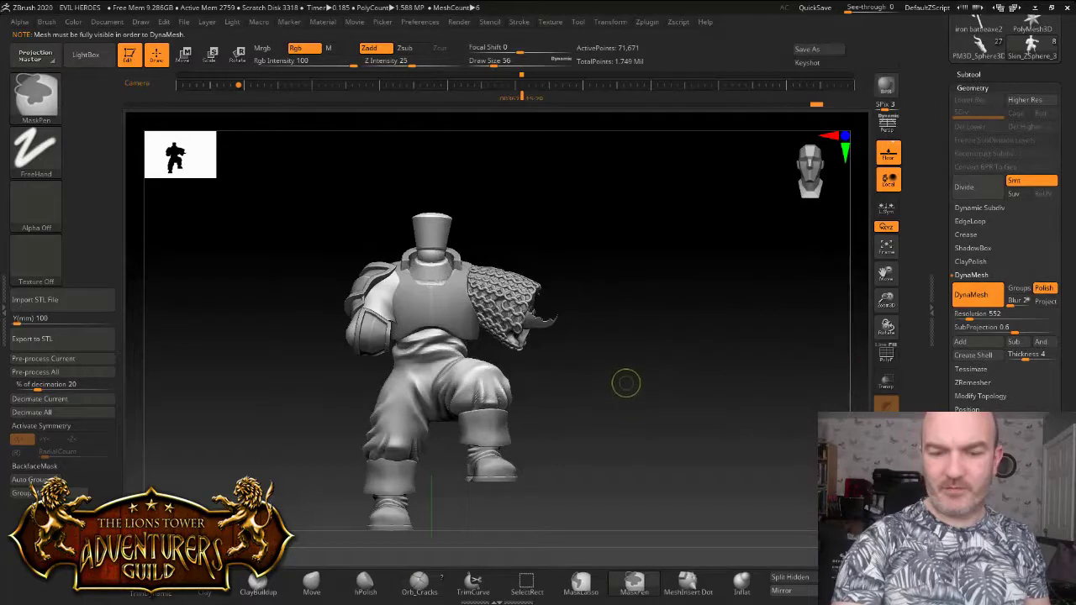
{"action": "left_click", "coordinate": [727, 313], "text": "ctrl+shift"}
{"action": "mouse_move", "coordinate": [712, 263]}
{"action": "left_mouse_down", "text": "ctrl"}
{"action": "mouse_move", "coordinate": [740, 375]}
{"action": "mouse_move", "coordinate": [660, 377]}
{"action": "left_mouse_up", "text": "ctrl"}
Smooth the trouser folds on the raised knee, both thighs and the standing leg's knee
{"action": "mouse_move", "coordinate": [737, 372]}
{"action": "left_mouse_down"}
{"action": "mouse_move", "coordinate": [761, 361]}
{"action": "mouse_move", "coordinate": [764, 445]}
{"action": "left_mouse_up"}
{"action": "key", "text": "shift"}
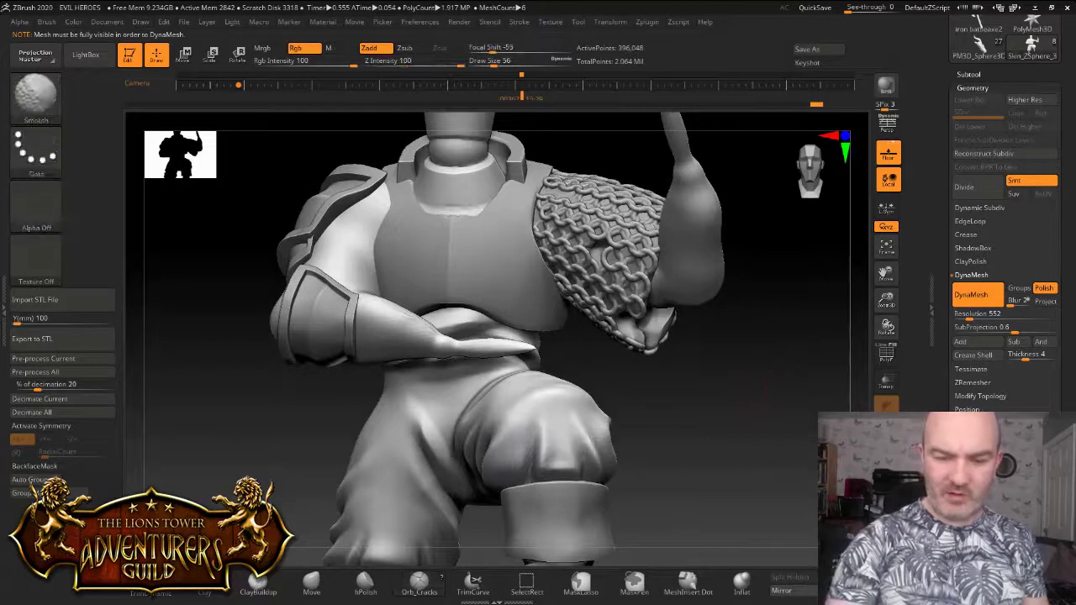
{"action": "mouse_move", "coordinate": [789, 440]}
{"action": "left_mouse_down", "text": "alt"}
{"action": "mouse_move", "coordinate": [788, 411]}
{"action": "mouse_move", "coordinate": [862, 326]}
{"action": "left_mouse_up", "text": "alt"}
{"action": "left_click_drag", "start_coordinate": [361, 403], "coordinate": [546, 416]}
{"action": "mouse_move", "coordinate": [664, 318]}
{"action": "right_mouse_down"}
{"action": "mouse_move", "coordinate": [415, 340]}
{"action": "mouse_move", "coordinate": [548, 363]}
{"action": "right_mouse_up"}
{"action": "right_click_drag", "start_coordinate": [490, 419], "coordinate": [622, 208]}
{"action": "right_click_drag", "start_coordinate": [529, 328], "coordinate": [617, 310]}
{"action": "right_click_drag", "start_coordinate": [420, 294], "coordinate": [618, 274]}
{"action": "right_click_drag", "start_coordinate": [438, 319], "coordinate": [622, 301]}
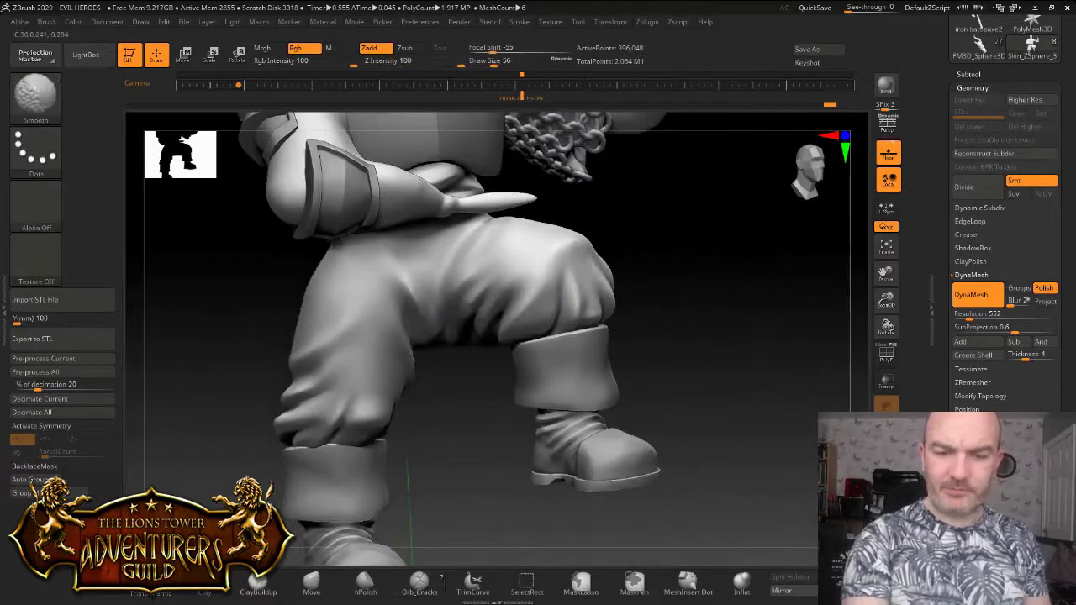
{"action": "key", "text": "shift"}
{"action": "mouse_move", "coordinate": [866, 271]}
{"action": "right_mouse_down", "text": "ctrl"}
{"action": "mouse_move", "coordinate": [851, 222]}
{"action": "mouse_move", "coordinate": [849, 282]}
{"action": "mouse_move", "coordinate": [786, 341]}
{"action": "right_mouse_up", "text": "ctrl"}
{"action": "right_click_drag", "start_coordinate": [433, 320], "coordinate": [353, 353]}
Build up the bent upper arm below the shoulder armour with ClayBuildup at intensity 20 and smooth the strokes
{"action": "mouse_move", "coordinate": [886, 300]}
{"action": "left_mouse_down"}
{"action": "mouse_move", "coordinate": [886, 261]}
{"action": "mouse_move", "coordinate": [889, 315]}
{"action": "left_mouse_up"}
{"action": "left_click_drag", "start_coordinate": [740, 337], "coordinate": [811, 274]}
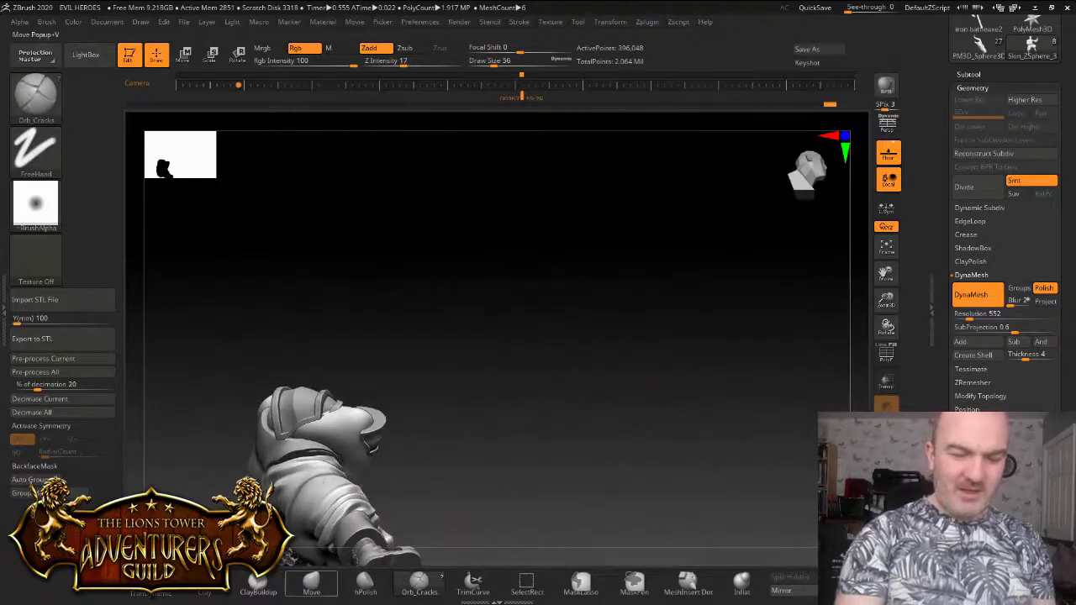
{"action": "left_click", "coordinate": [258, 582]}
{"action": "mouse_move", "coordinate": [505, 319]}
{"action": "left_mouse_down"}
{"action": "mouse_move", "coordinate": [496, 357]}
{"action": "mouse_move", "coordinate": [462, 387]}
{"action": "left_mouse_up"}
{"action": "left_click_drag", "start_coordinate": [630, 336], "coordinate": [597, 380]}
{"action": "left_click_drag", "start_coordinate": [886, 300], "coordinate": [886, 346]}
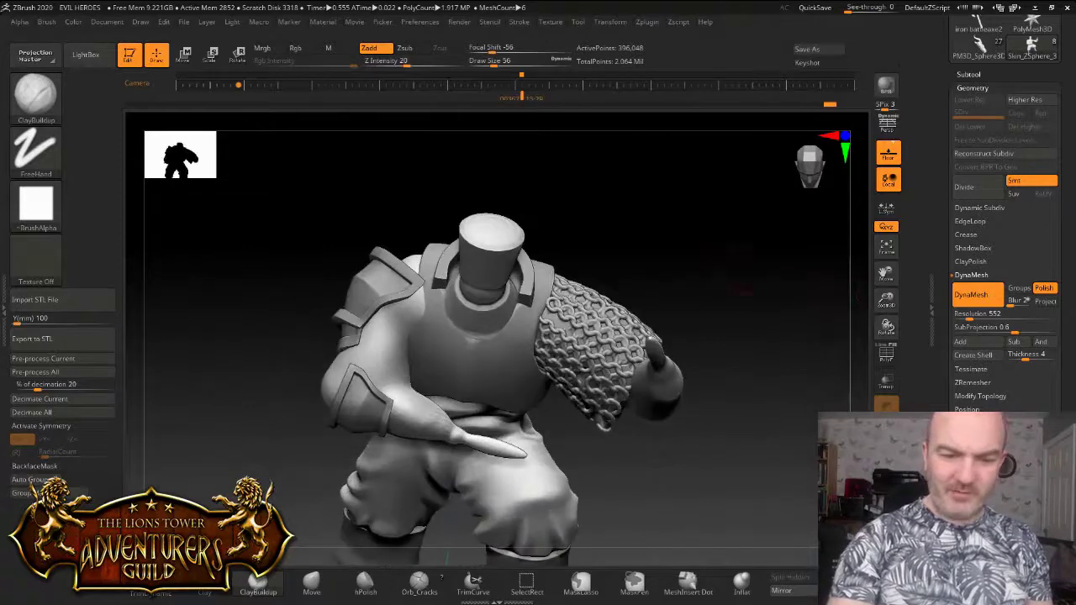
{"action": "left_click_drag", "start_coordinate": [580, 446], "coordinate": [411, 325]}
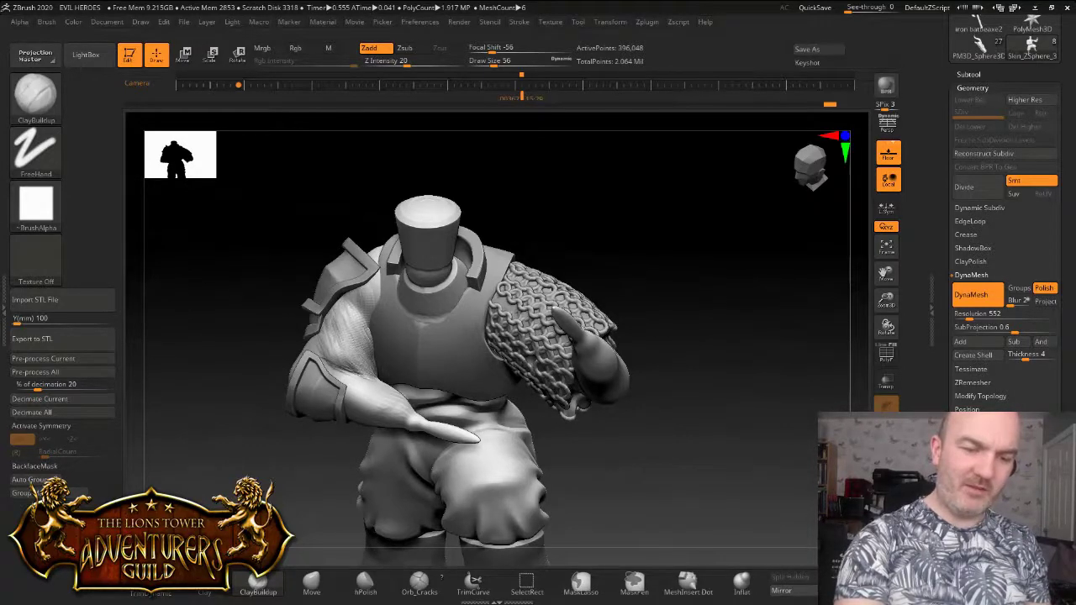
{"action": "left_click_drag", "start_coordinate": [210, 337], "coordinate": [311, 331]}
{"action": "left_click_drag", "start_coordinate": [343, 318], "coordinate": [341, 330], "text": "shift"}
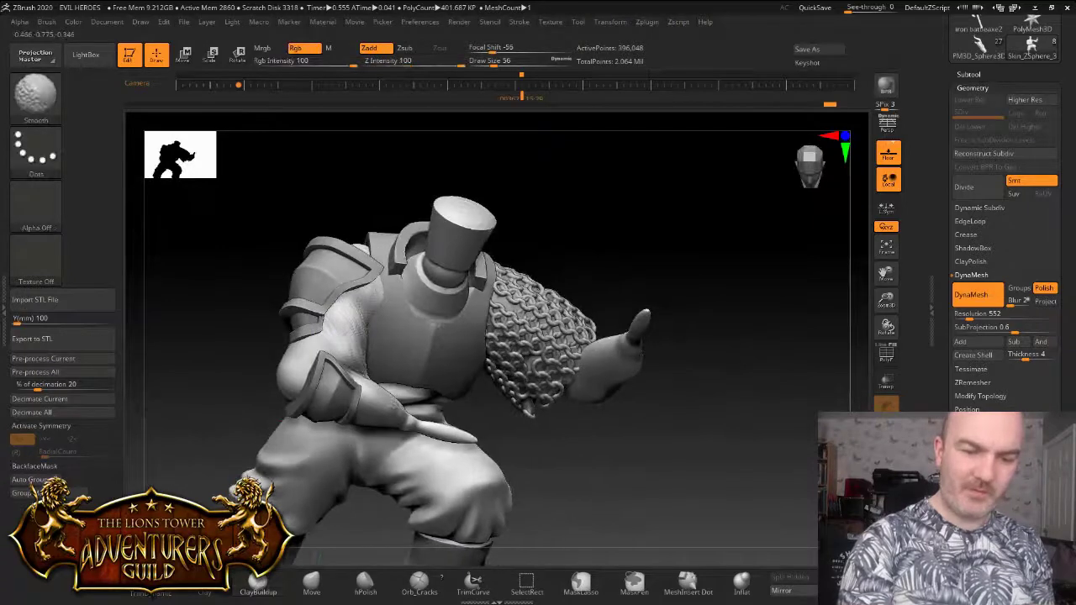
{"action": "left_click_drag", "start_coordinate": [261, 336], "coordinate": [168, 341]}
{"action": "left_click_drag", "start_coordinate": [273, 374], "coordinate": [480, 290]}
{"action": "left_click_drag", "start_coordinate": [252, 310], "coordinate": [368, 340]}
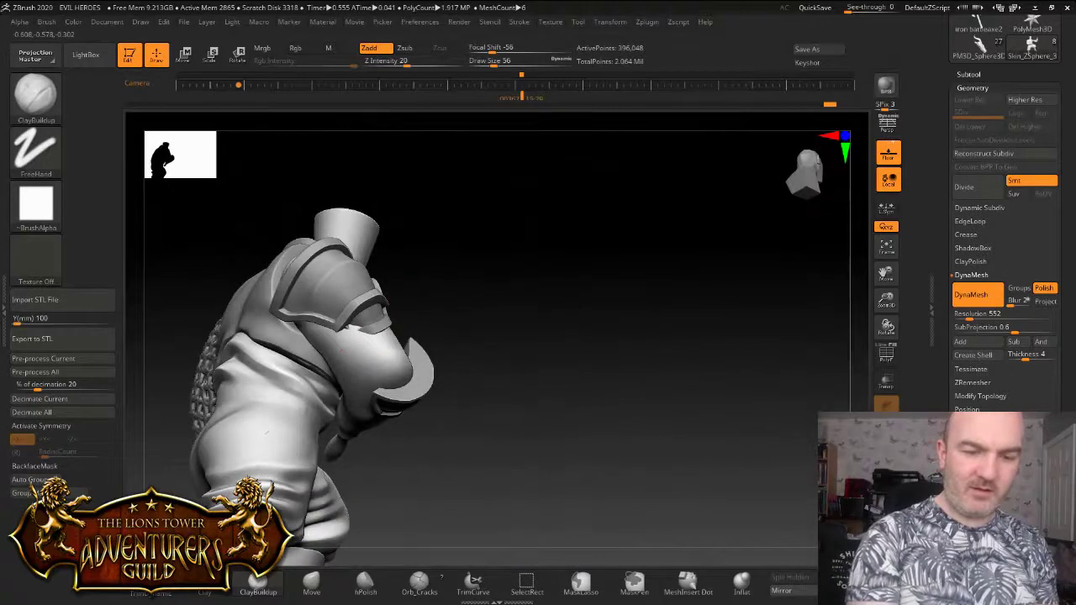
Select the layered shoulder armour above the bent arm and move it slightly up and outward
{"action": "left_click", "coordinate": [374, 307], "text": "alt"}
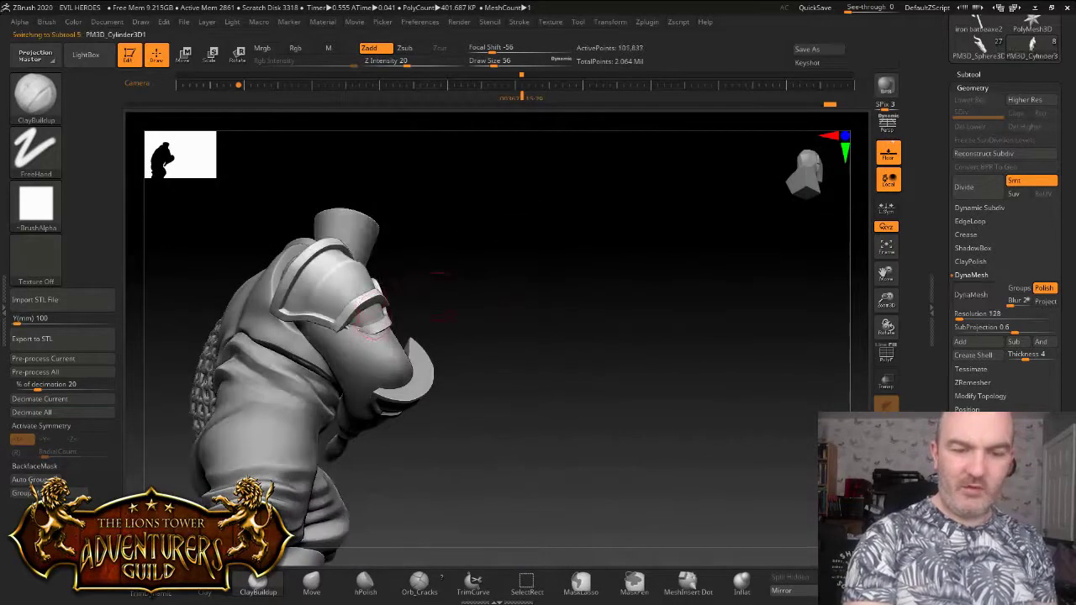
{"action": "left_click_drag", "start_coordinate": [886, 301], "coordinate": [883, 264]}
{"action": "left_click_drag", "start_coordinate": [886, 326], "coordinate": [814, 323]}
{"action": "key", "text": "w"}
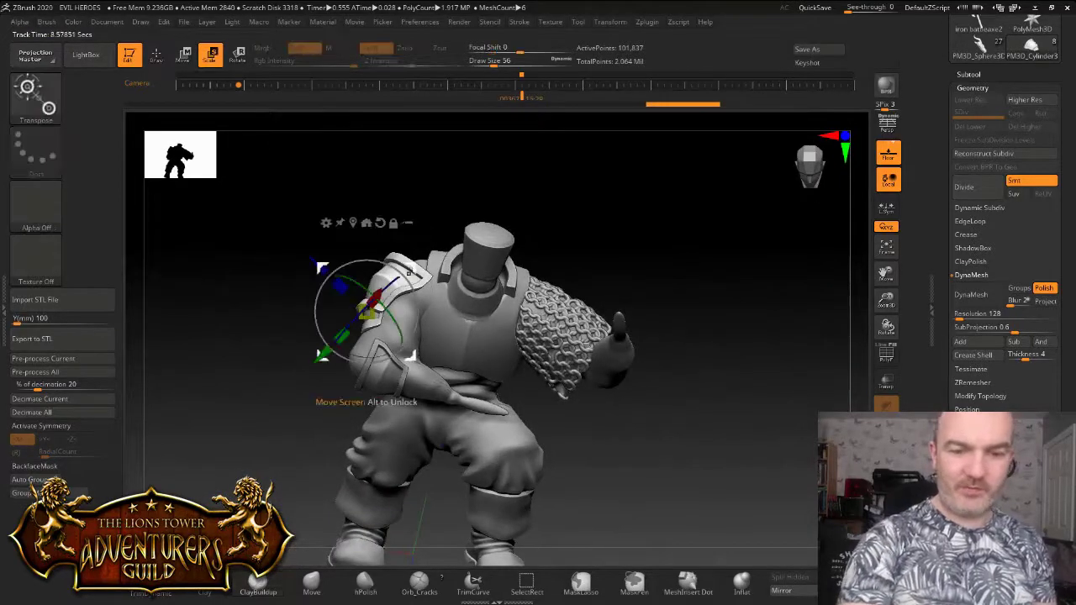
{"action": "left_click_drag", "start_coordinate": [413, 272], "coordinate": [408, 264]}
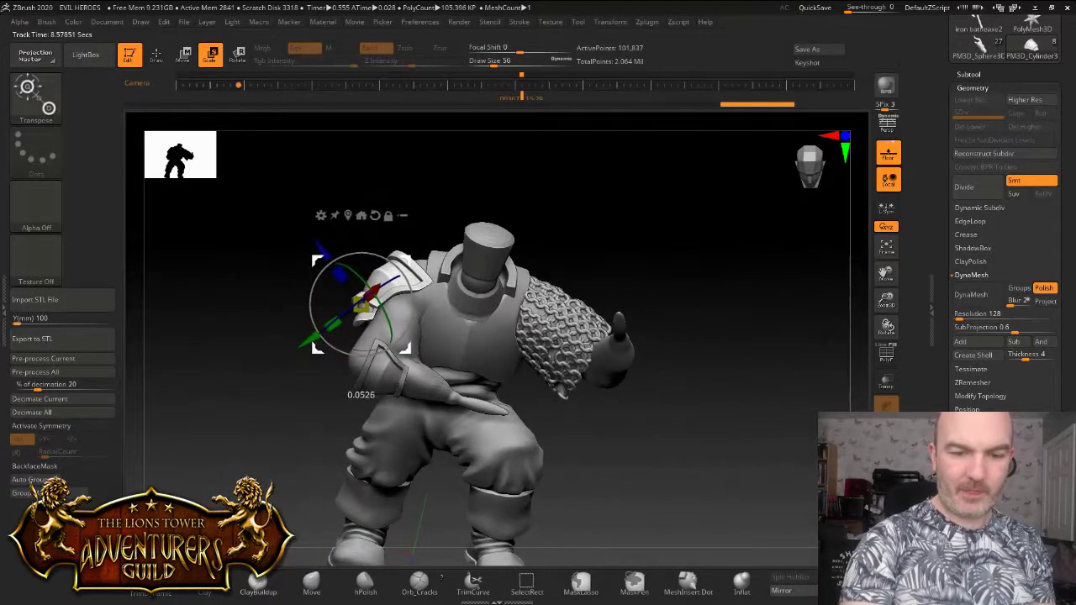
{"action": "left_click_drag", "start_coordinate": [269, 326], "coordinate": [471, 252]}
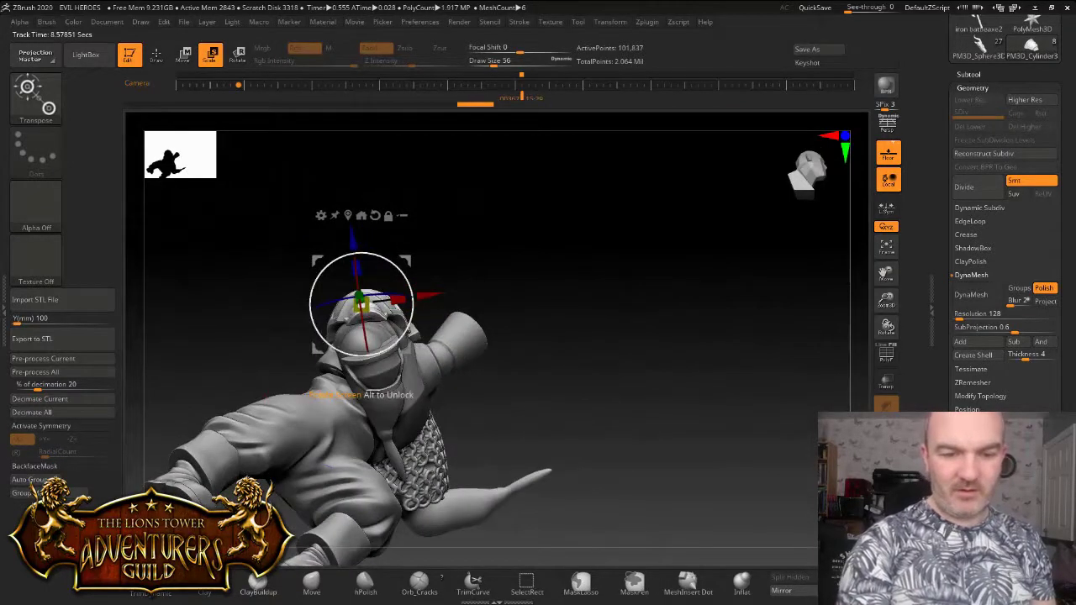
{"action": "left_click_drag", "start_coordinate": [328, 343], "coordinate": [308, 347]}
Switch back to the body mesh and reshape the bent upper arm beneath the shoulder armour with a larger Move brush
{"action": "left_click", "coordinate": [369, 331], "text": "alt"}
{"action": "key", "text": "q"}
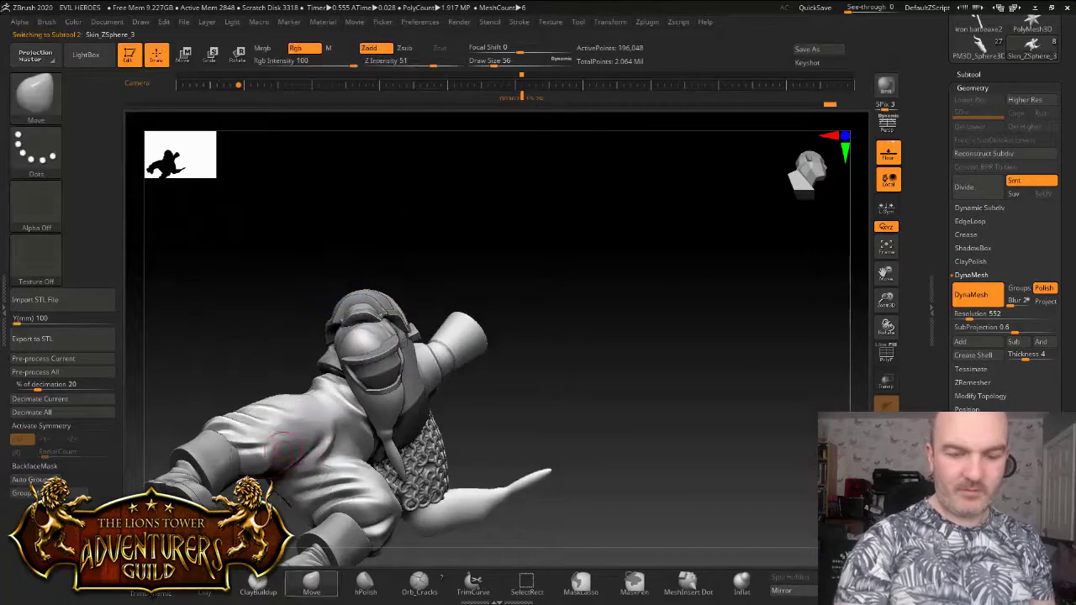
{"action": "left_click_drag", "start_coordinate": [886, 300], "coordinate": [886, 324]}
{"action": "right_click_drag", "start_coordinate": [551, 348], "coordinate": [525, 302], "text": "ctrl"}
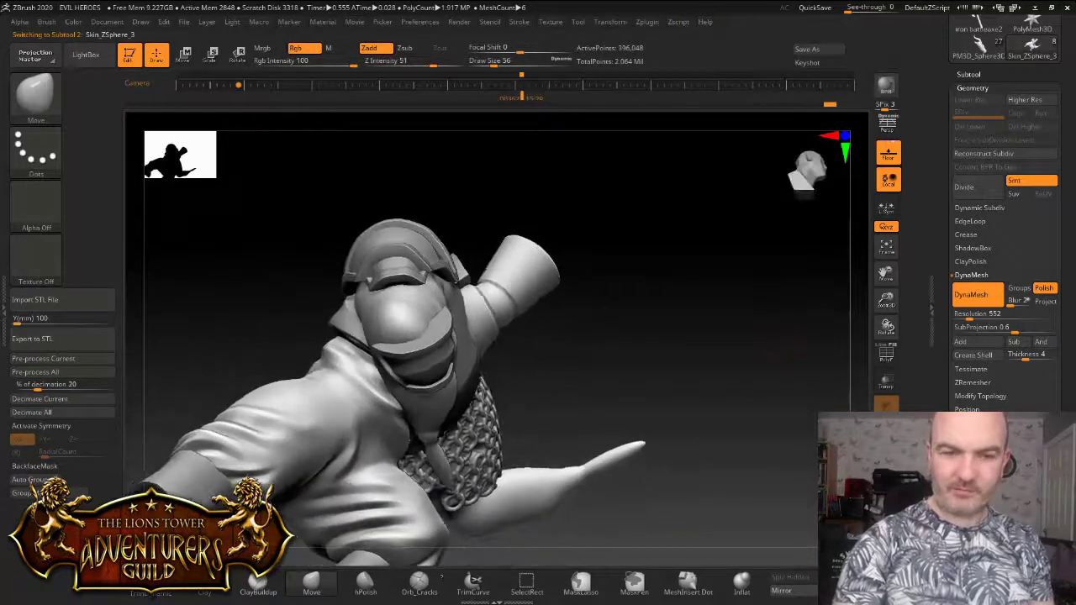
{"action": "left_click_drag", "start_coordinate": [495, 62], "coordinate": [505, 61]}
{"action": "left_click_drag", "start_coordinate": [419, 301], "coordinate": [431, 306]}
{"action": "right_click_drag", "start_coordinate": [412, 290], "coordinate": [381, 340]}
{"action": "right_click_drag", "start_coordinate": [504, 220], "coordinate": [375, 309]}
{"action": "left_click_drag", "start_coordinate": [375, 311], "coordinate": [363, 304]}
{"action": "mouse_move", "coordinate": [470, 220]}
{"action": "right_mouse_down"}
{"action": "mouse_move", "coordinate": [396, 231]}
{"action": "mouse_move", "coordinate": [335, 256]}
{"action": "right_mouse_up"}
Build raised folds across the bent arm's sleeve with ClayBuildup at draw size 59 and smooth them
{"action": "left_click", "coordinate": [259, 583]}
{"action": "left_click_drag", "start_coordinate": [505, 63], "coordinate": [495, 63]}
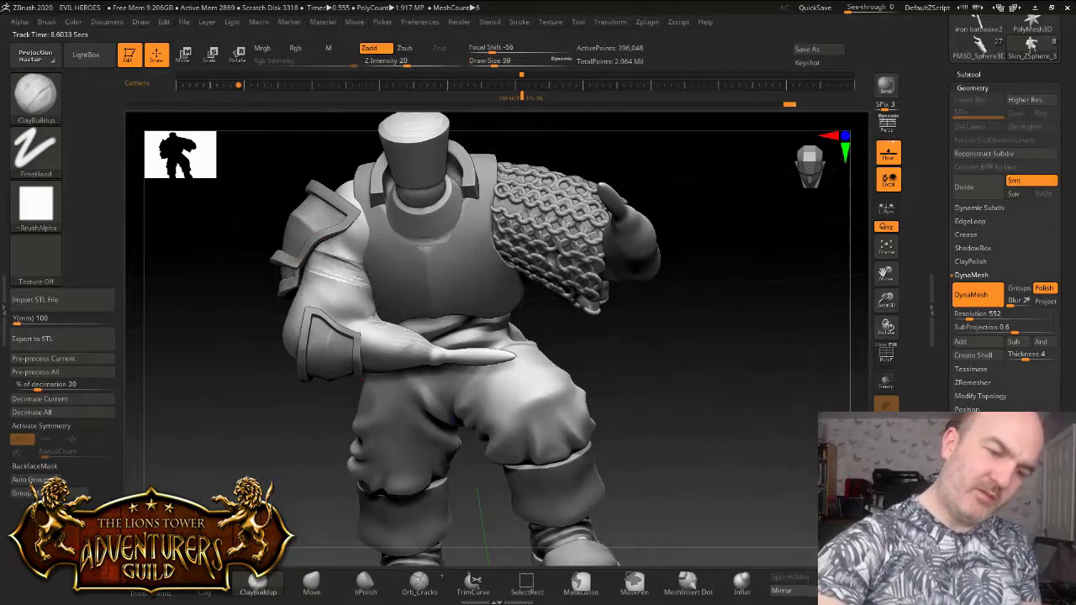
{"action": "left_click_drag", "start_coordinate": [319, 258], "coordinate": [363, 276]}
{"action": "left_click_drag", "start_coordinate": [336, 389], "coordinate": [345, 235]}
{"action": "right_click_drag", "start_coordinate": [360, 268], "coordinate": [477, 204]}
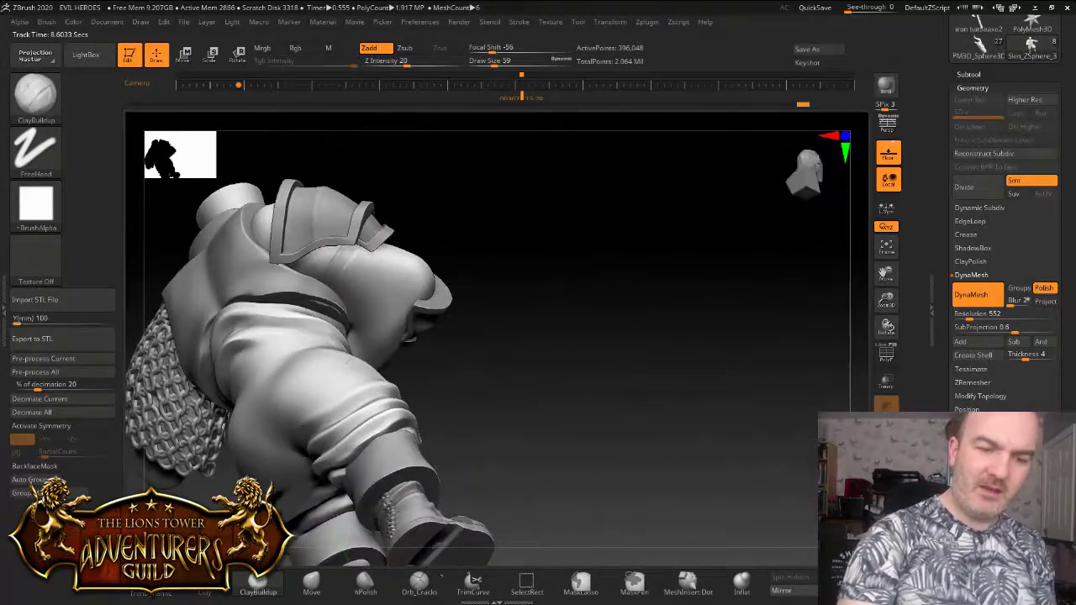
{"action": "right_click_drag", "start_coordinate": [476, 210], "coordinate": [365, 224]}
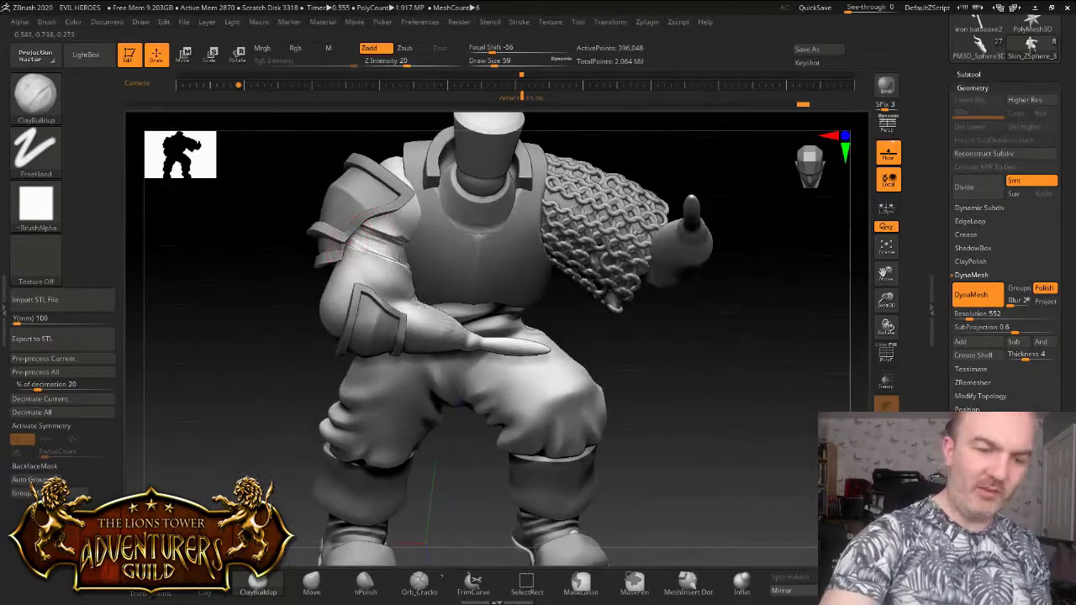
{"action": "mouse_move", "coordinate": [359, 244]}
{"action": "left_mouse_down"}
{"action": "mouse_move", "coordinate": [385, 249]}
{"action": "mouse_move", "coordinate": [365, 236]}
{"action": "mouse_move", "coordinate": [392, 238]}
{"action": "mouse_move", "coordinate": [402, 255]}
{"action": "left_mouse_up"}
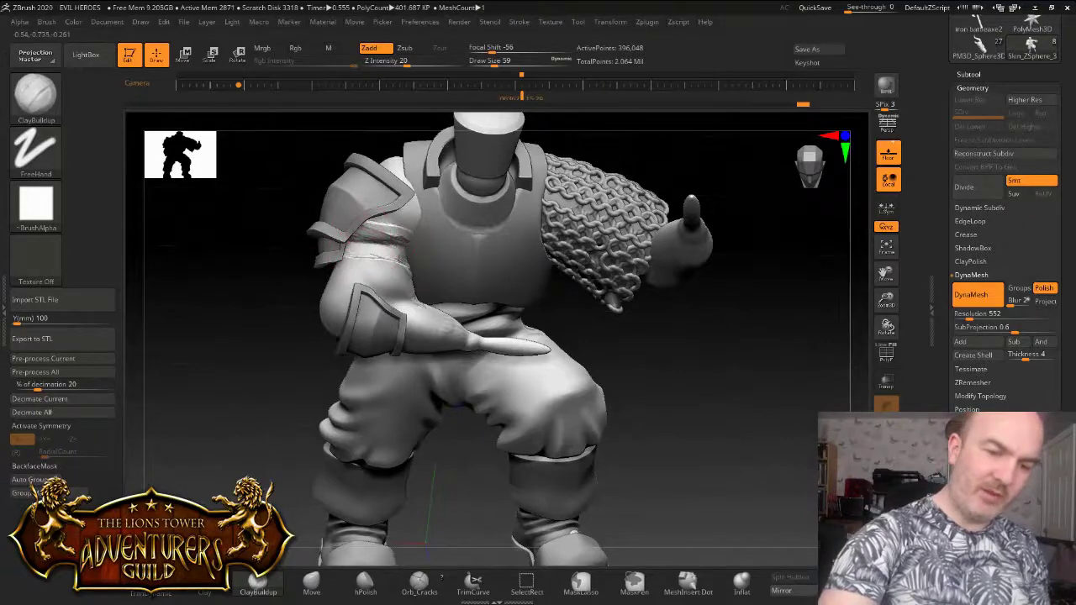
{"action": "right_click_drag", "start_coordinate": [435, 229], "coordinate": [480, 254]}
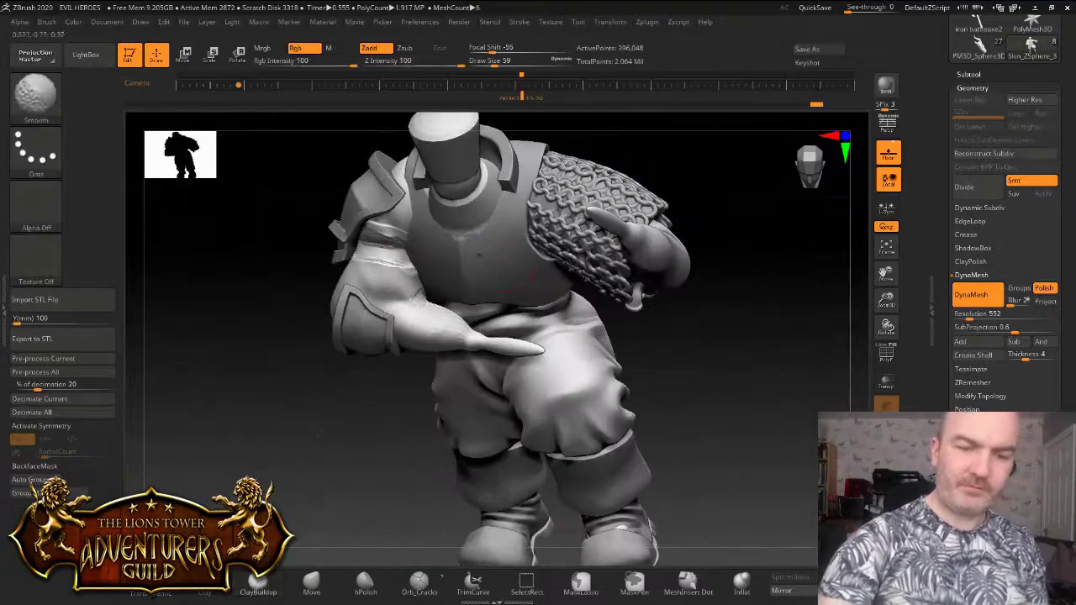
{"action": "left_click_drag", "start_coordinate": [386, 239], "coordinate": [393, 245], "text": "shift"}
{"action": "right_click_drag", "start_coordinate": [555, 312], "coordinate": [646, 362]}
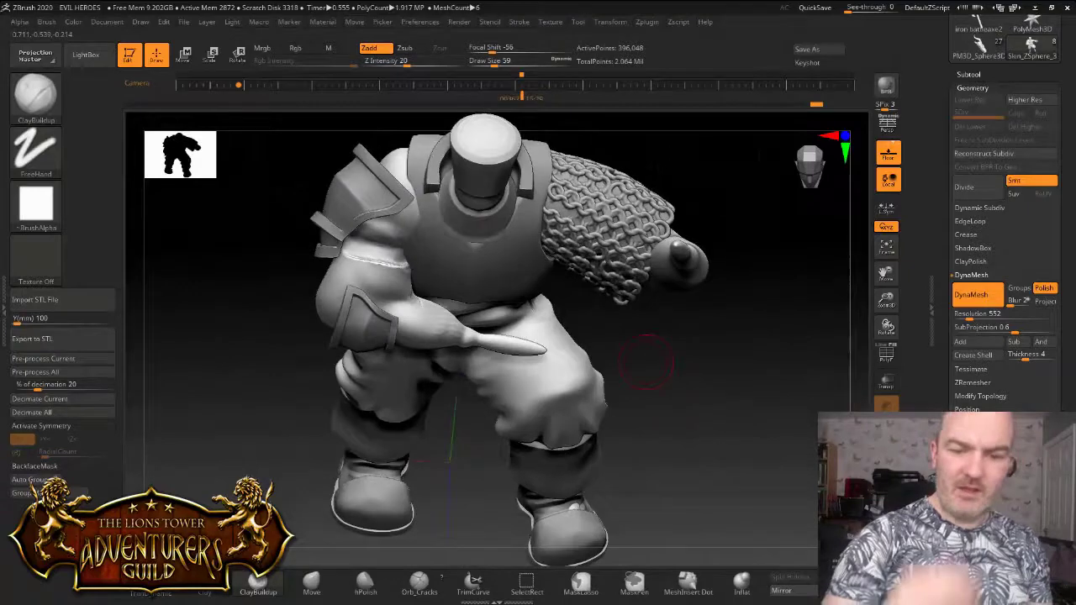
Remesh the body mesh with the current DynaMesh resolution of 552
{"action": "key", "text": "ctrl"}
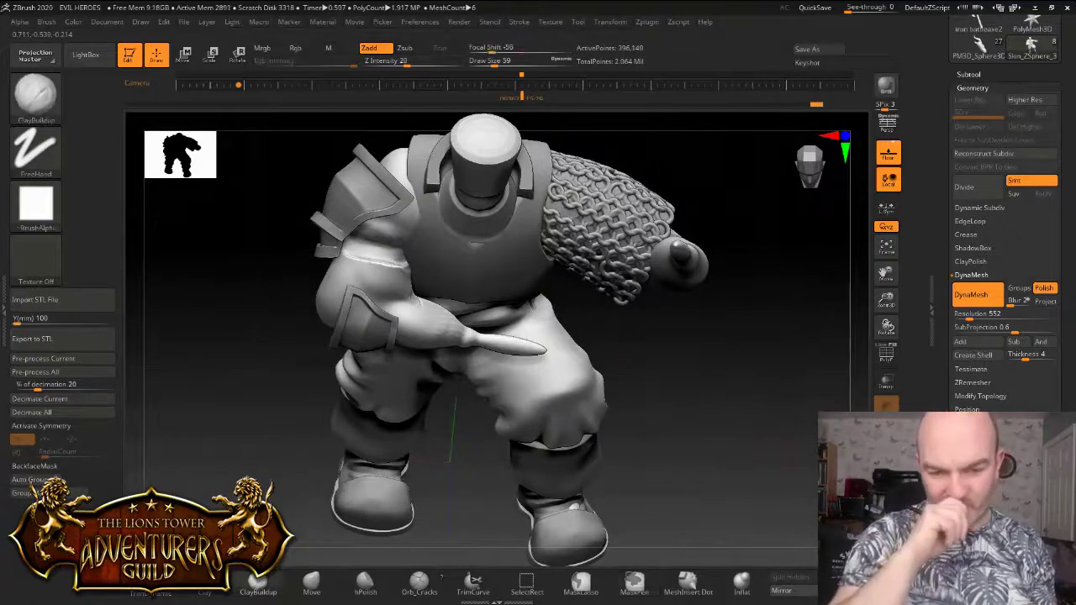
{"action": "left_click_drag", "start_coordinate": [723, 353], "coordinate": [723, 404], "text": "alt"}
{"action": "mouse_move", "coordinate": [588, 404]}
{"action": "left_mouse_down"}
{"action": "mouse_move", "coordinate": [740, 395]}
{"action": "mouse_move", "coordinate": [761, 378]}
{"action": "left_mouse_up"}
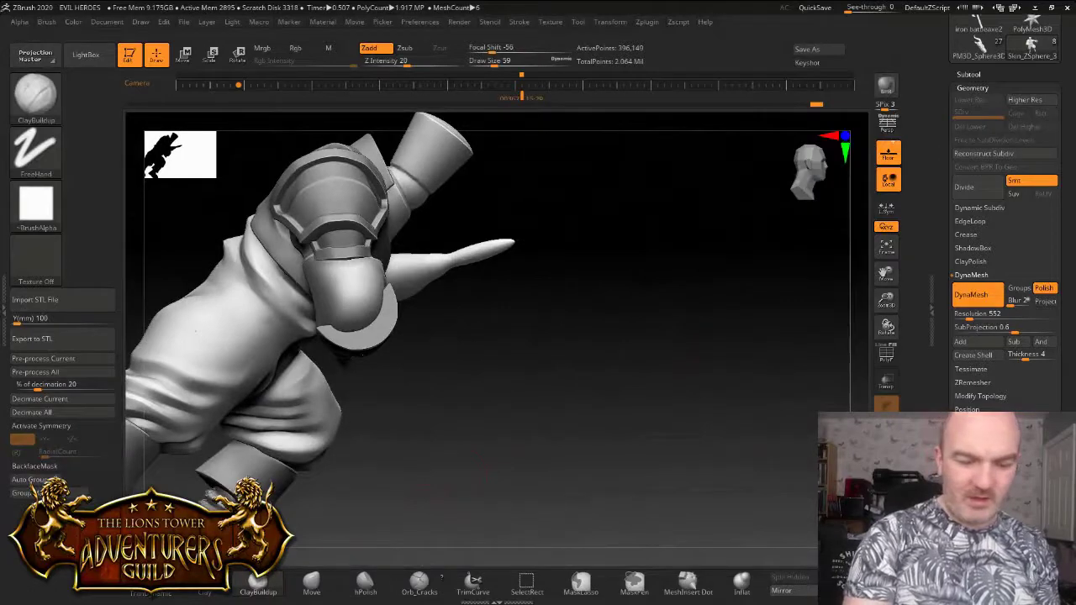
Carve sleeve creases into the front of the bent upper arm with Orb_Cracks at draw size 37 and smooth them
{"action": "left_click", "coordinate": [419, 583]}
{"action": "mouse_move", "coordinate": [333, 323]}
{"action": "left_mouse_down"}
{"action": "mouse_move", "coordinate": [380, 288]}
{"action": "mouse_move", "coordinate": [340, 316]}
{"action": "left_mouse_up"}
{"action": "mouse_move", "coordinate": [530, 349]}
{"action": "left_mouse_down", "text": "shift"}
{"action": "mouse_move", "coordinate": [416, 278]}
{"action": "mouse_move", "coordinate": [322, 457]}
{"action": "left_mouse_up", "text": "shift"}
{"action": "mouse_move", "coordinate": [262, 404]}
{"action": "left_mouse_down"}
{"action": "mouse_move", "coordinate": [255, 393]}
{"action": "mouse_move", "coordinate": [317, 385]}
{"action": "left_mouse_up"}
{"action": "left_click", "coordinate": [489, 63]}
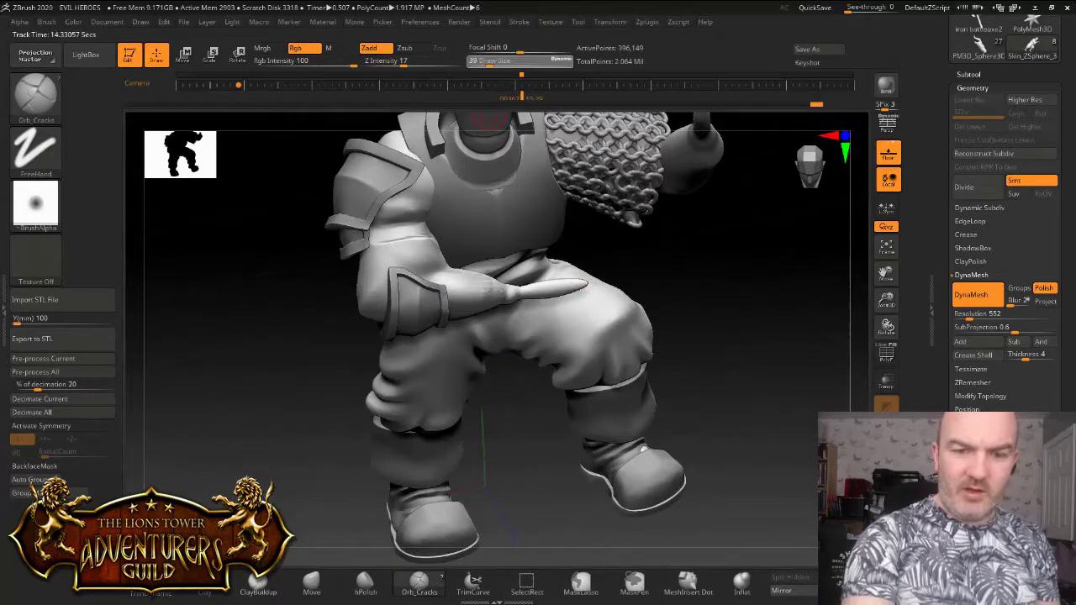
{"action": "left_click", "coordinate": [488, 64]}
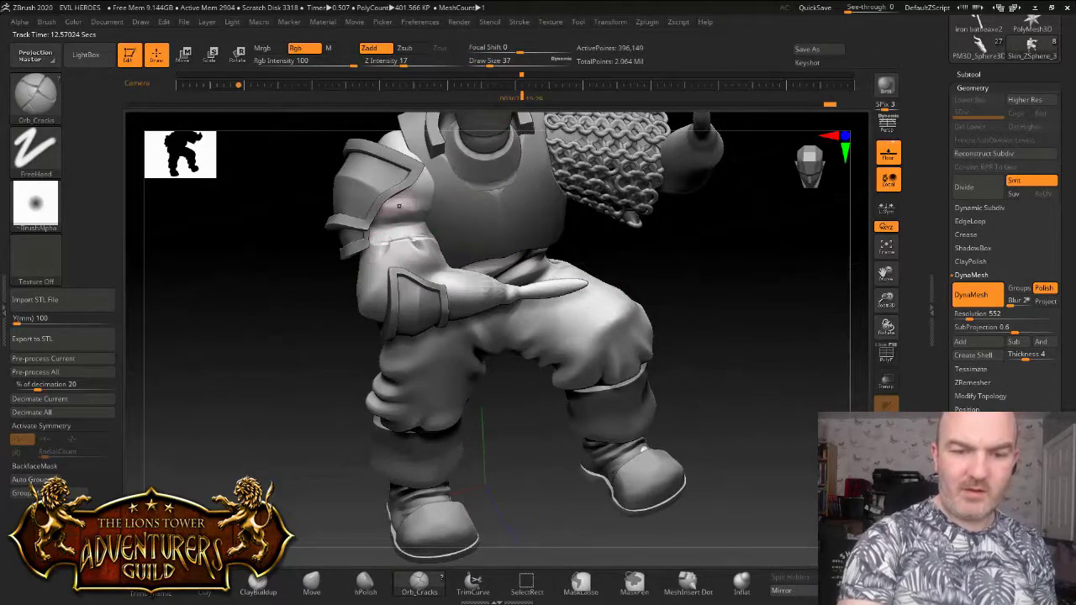
{"action": "mouse_move", "coordinate": [402, 201]}
{"action": "left_mouse_down"}
{"action": "mouse_move", "coordinate": [390, 220]}
{"action": "mouse_move", "coordinate": [423, 171]}
{"action": "mouse_move", "coordinate": [403, 193]}
{"action": "left_mouse_up"}
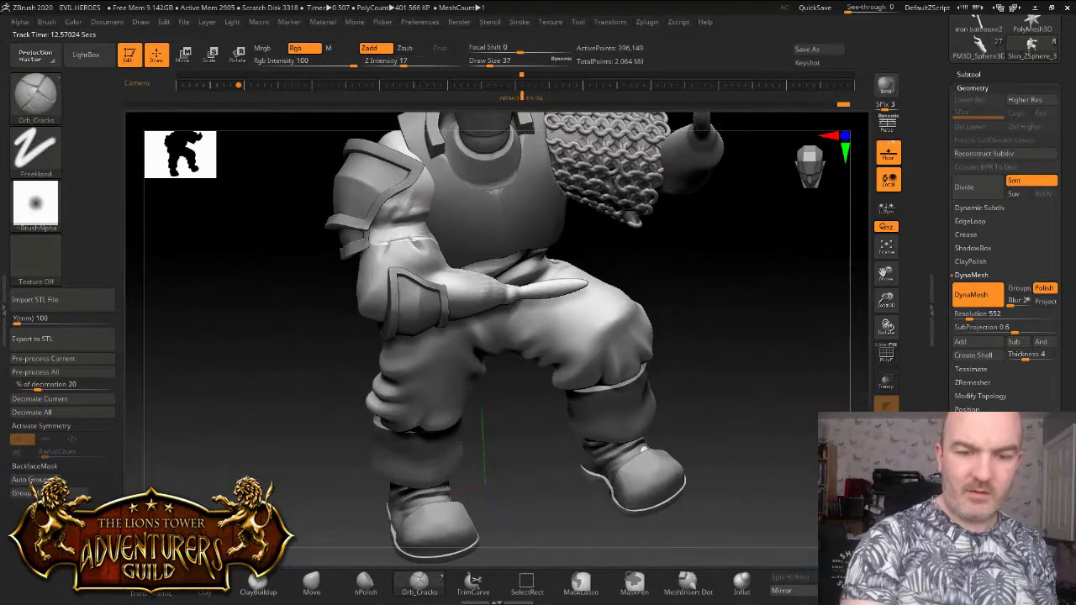
{"action": "key", "text": "shift"}
{"action": "left_click_drag", "start_coordinate": [404, 203], "coordinate": [395, 212], "text": "shift"}
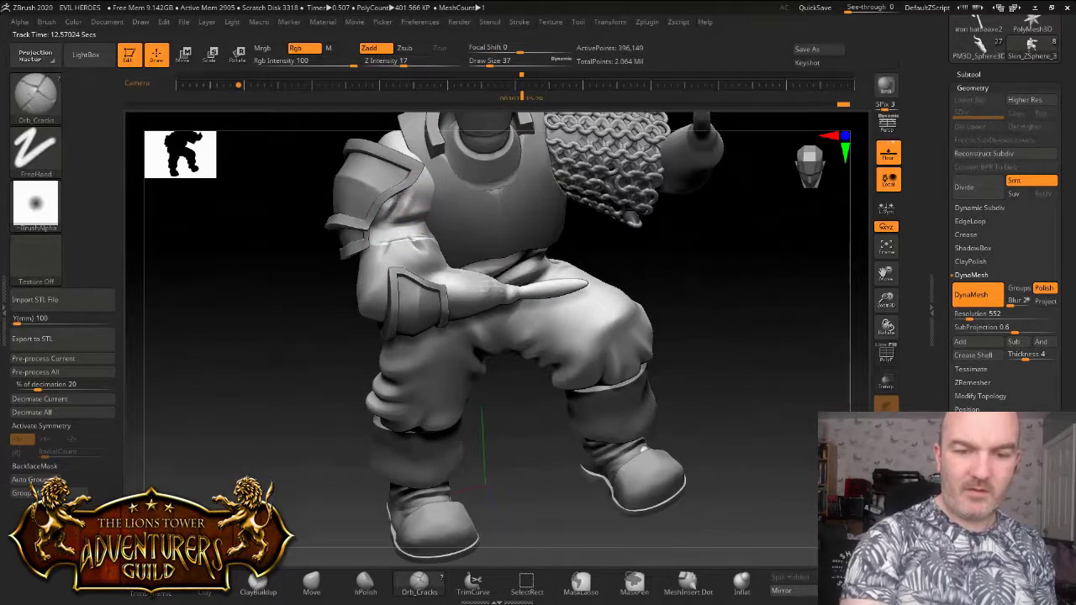
Deepen the sleeve creases around the inner elbow above the forearm guard and soften their edges
{"action": "right_click_drag", "start_coordinate": [425, 244], "coordinate": [529, 259]}
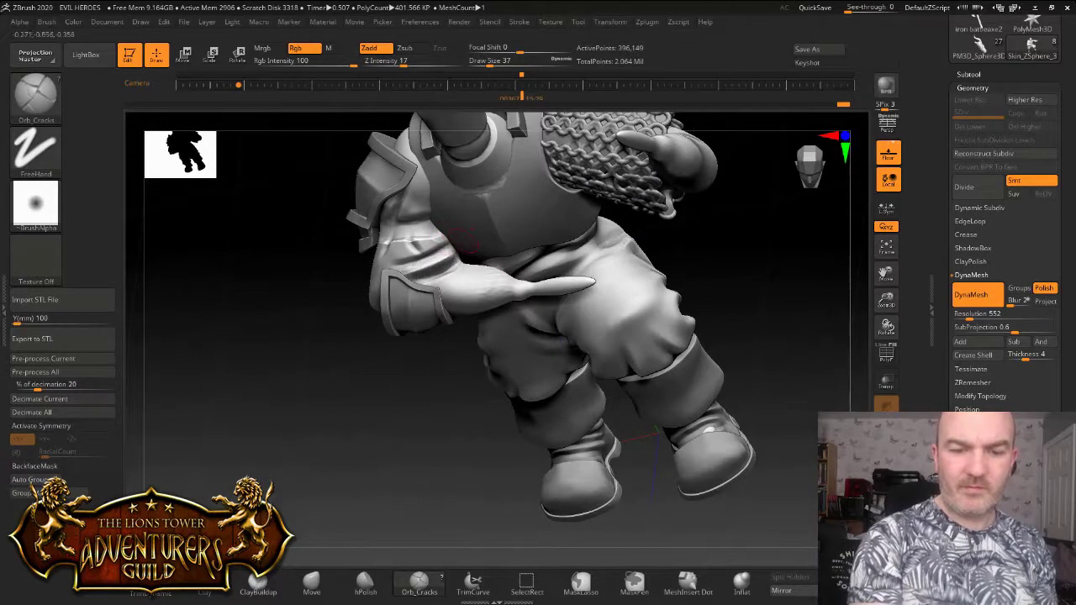
{"action": "key", "text": "shift"}
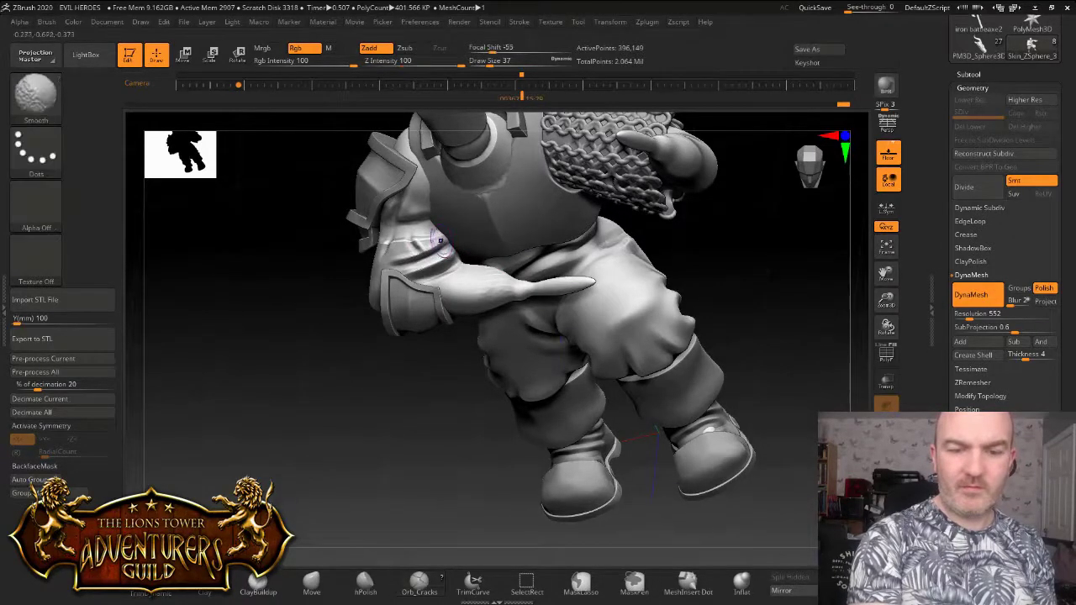
{"action": "mouse_move", "coordinate": [252, 303]}
{"action": "left_mouse_down"}
{"action": "mouse_move", "coordinate": [282, 370]}
{"action": "mouse_move", "coordinate": [336, 379]}
{"action": "mouse_move", "coordinate": [357, 361]}
{"action": "left_mouse_up"}
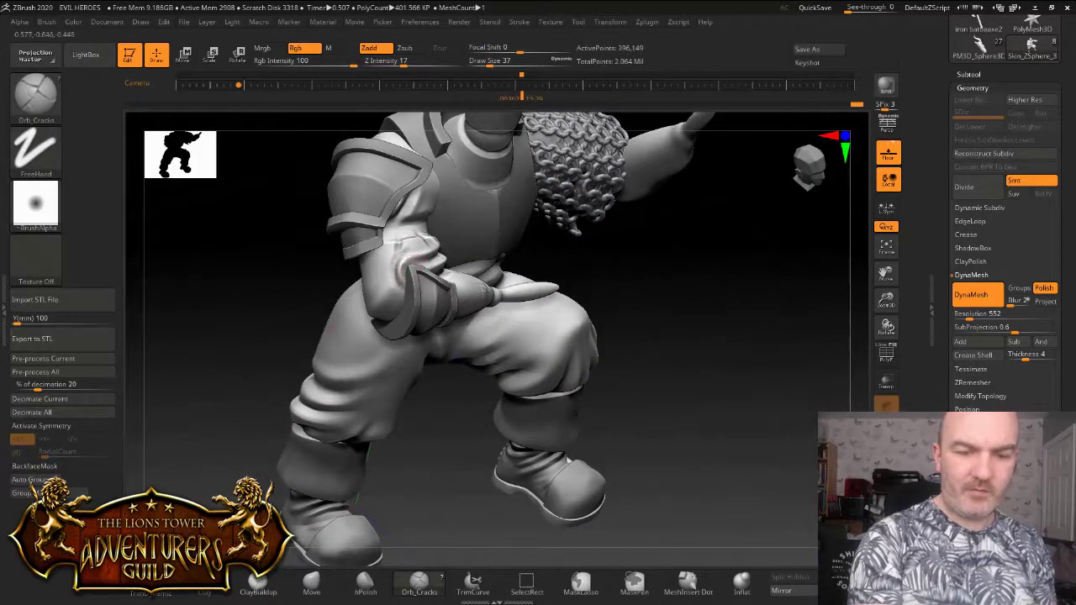
{"action": "key", "text": "shift"}
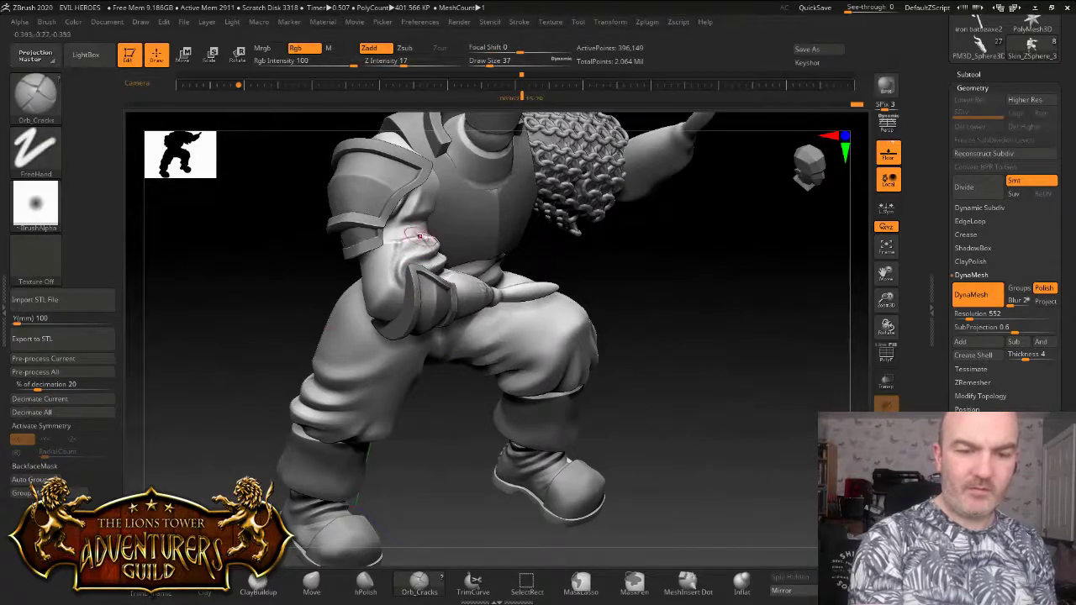
{"action": "key", "text": "shift"}
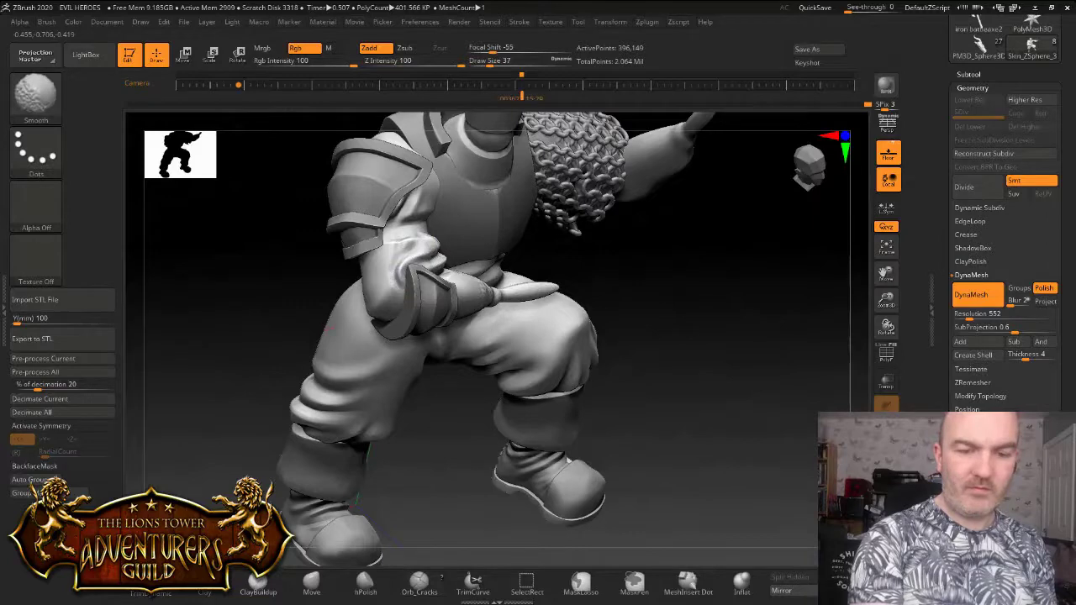
Carve creases into the back of the bent arm's sleeve near the elbow and smooth them
{"action": "mouse_move", "coordinate": [261, 311]}
{"action": "left_mouse_down"}
{"action": "mouse_move", "coordinate": [344, 298]}
{"action": "mouse_move", "coordinate": [417, 230]}
{"action": "left_mouse_up"}
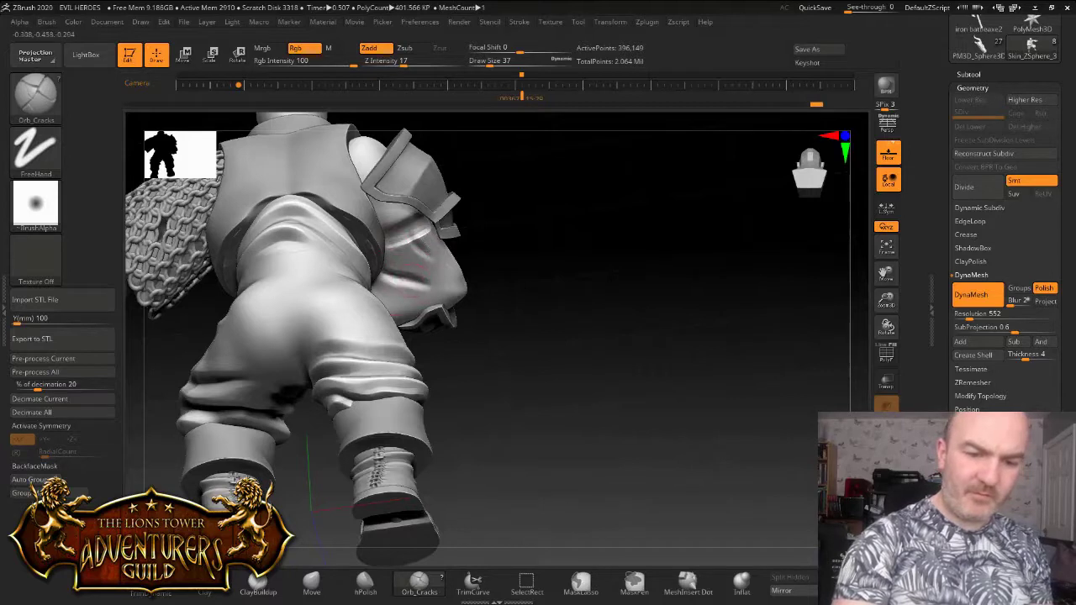
{"action": "mouse_move", "coordinate": [412, 289]}
{"action": "left_mouse_down"}
{"action": "mouse_move", "coordinate": [430, 288]}
{"action": "mouse_move", "coordinate": [405, 280]}
{"action": "left_mouse_up"}
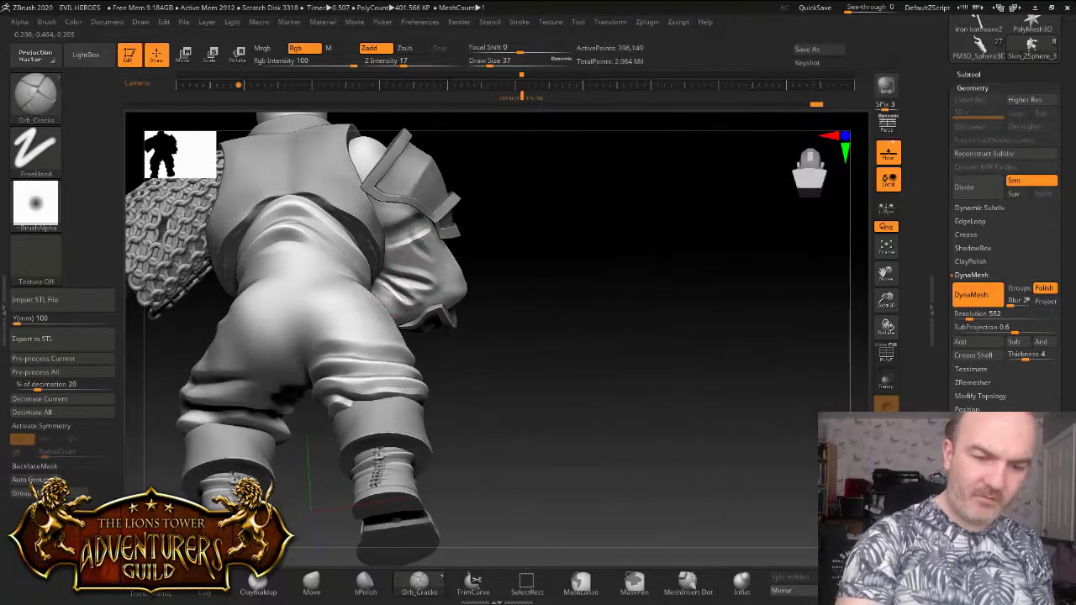
{"action": "key", "text": "shift"}
{"action": "mouse_move", "coordinate": [538, 278]}
{"action": "left_mouse_down"}
{"action": "mouse_move", "coordinate": [492, 311]}
{"action": "mouse_move", "coordinate": [538, 319]}
{"action": "left_mouse_up"}
{"action": "left_click_drag", "start_coordinate": [437, 290], "coordinate": [432, 299], "text": "shift"}
{"action": "mouse_move", "coordinate": [521, 294]}
{"action": "left_mouse_down"}
{"action": "mouse_move", "coordinate": [509, 307]}
{"action": "mouse_move", "coordinate": [429, 307]}
{"action": "mouse_move", "coordinate": [503, 314]}
{"action": "left_mouse_up"}
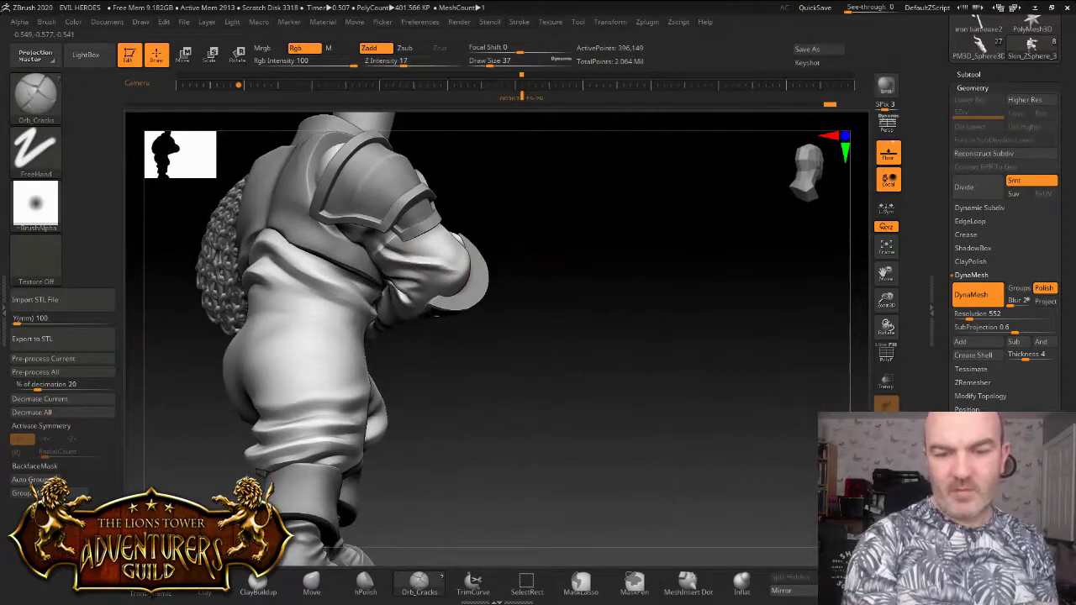
Carve and smooth sleeve folds along the outer side of the bent arm, between the shoulder armour and elbow
{"action": "left_click_drag", "start_coordinate": [517, 301], "coordinate": [462, 298]}
{"action": "left_click_drag", "start_coordinate": [554, 143], "coordinate": [471, 217]}
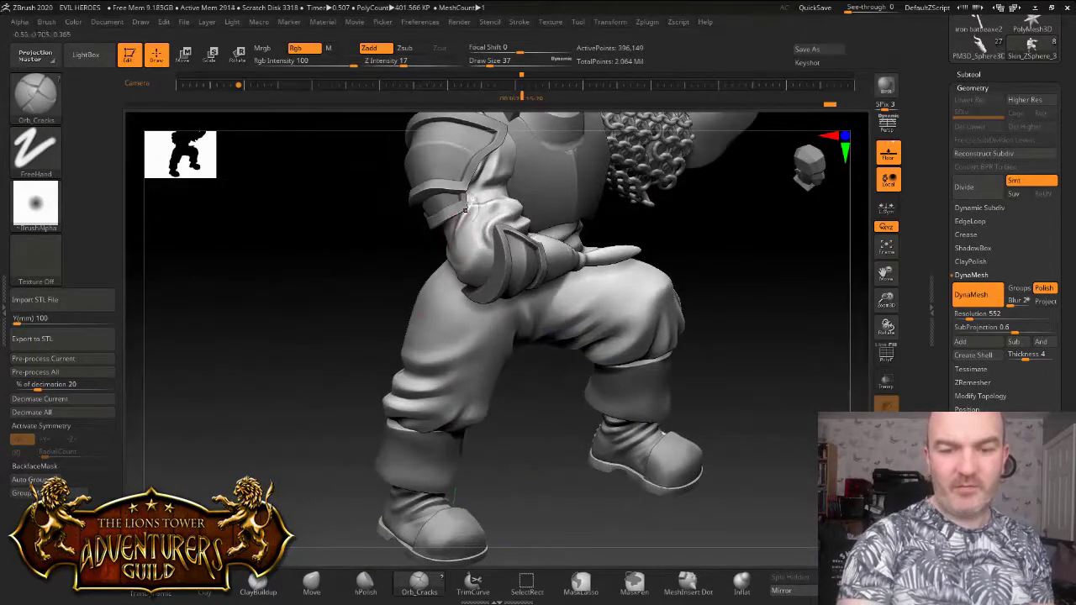
{"action": "key", "text": "shift"}
{"action": "left_click_drag", "start_coordinate": [362, 239], "coordinate": [471, 225]}
{"action": "key", "text": "shift"}
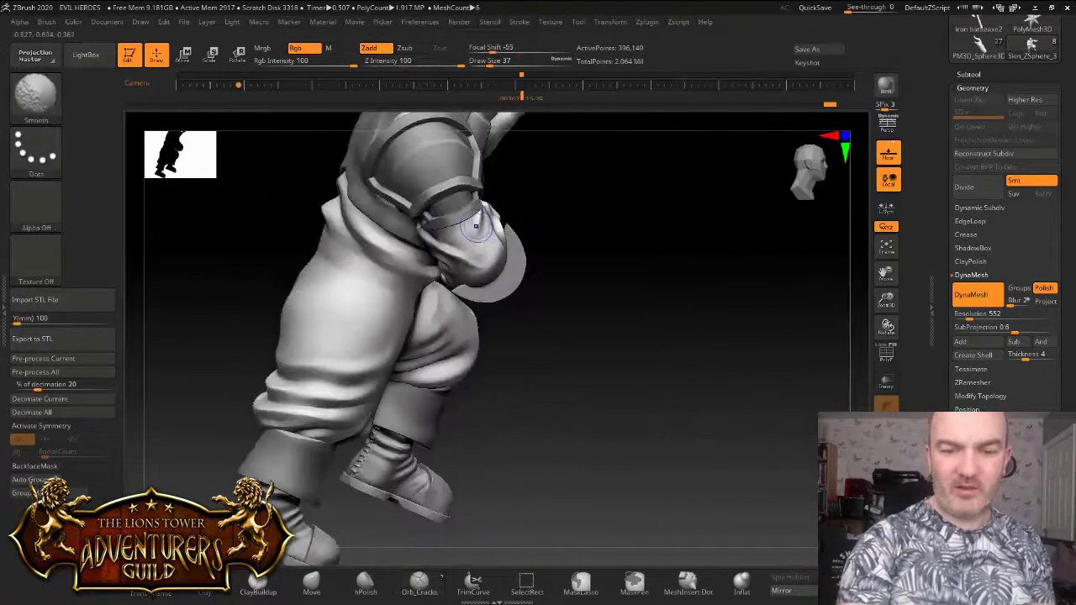
{"action": "left_click_drag", "start_coordinate": [507, 276], "coordinate": [601, 271]}
{"action": "key", "text": "shift"}
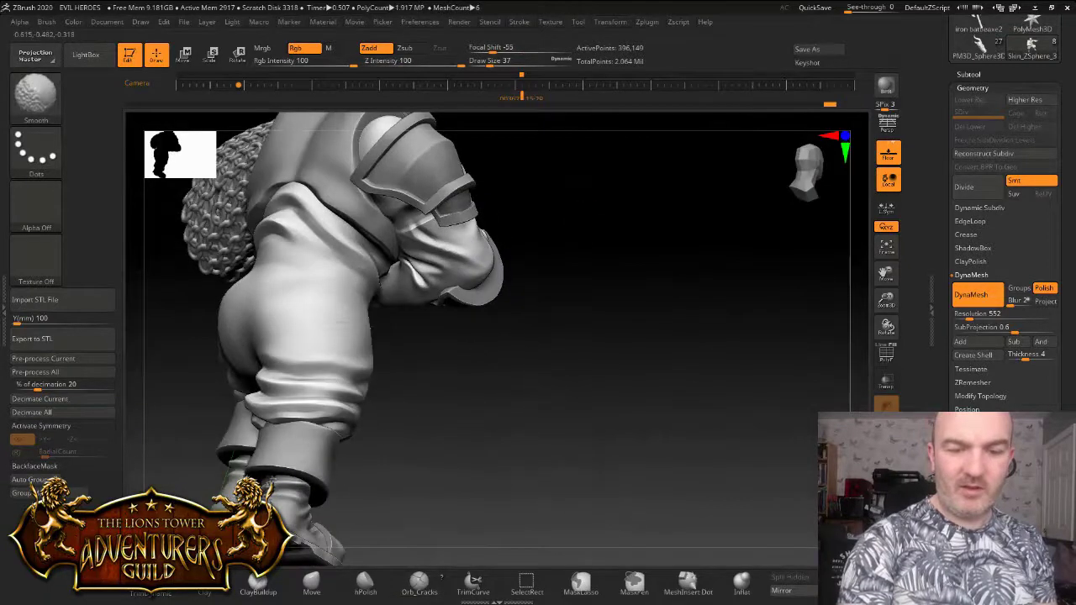
{"action": "mouse_move", "coordinate": [311, 526]}
{"action": "left_mouse_down"}
{"action": "mouse_move", "coordinate": [187, 467]}
{"action": "mouse_move", "coordinate": [168, 370]}
{"action": "mouse_move", "coordinate": [496, 278]}
{"action": "mouse_move", "coordinate": [521, 257]}
{"action": "mouse_move", "coordinate": [511, 227]}
{"action": "left_mouse_up"}
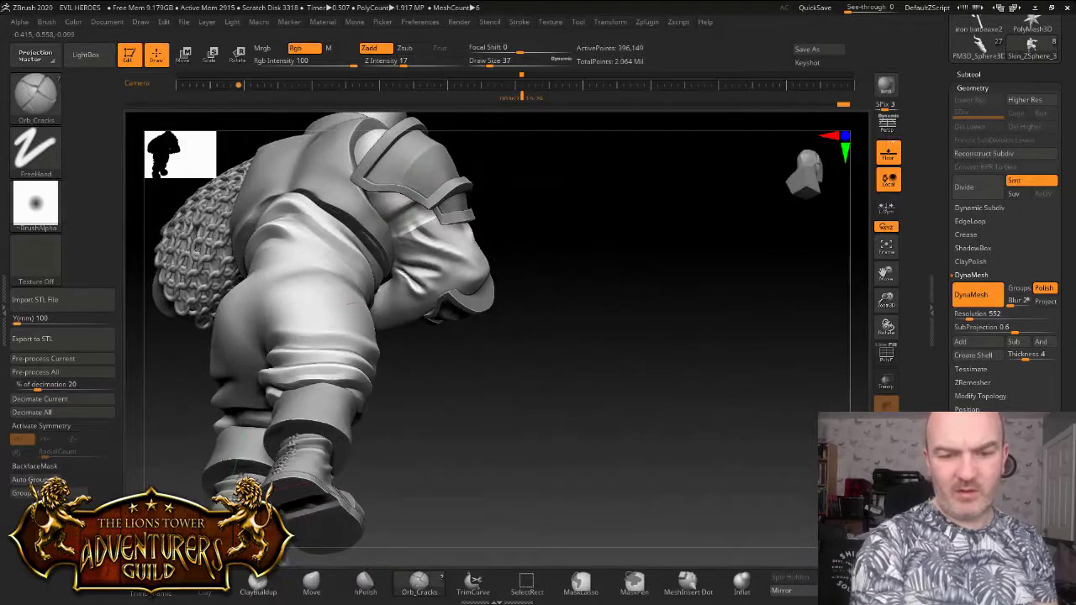
Carve further sleeve creases around the back and front of the bent arm's elbow with Orb_Cracks
{"action": "mouse_move", "coordinate": [430, 215]}
{"action": "left_mouse_down"}
{"action": "mouse_move", "coordinate": [401, 225]}
{"action": "mouse_move", "coordinate": [420, 229]}
{"action": "left_mouse_up"}
{"action": "mouse_move", "coordinate": [608, 203]}
{"action": "left_mouse_down"}
{"action": "mouse_move", "coordinate": [496, 244]}
{"action": "mouse_move", "coordinate": [372, 333]}
{"action": "left_mouse_up"}
{"action": "left_click_drag", "start_coordinate": [348, 238], "coordinate": [392, 235]}
{"action": "left_click_drag", "start_coordinate": [277, 296], "coordinate": [332, 274]}
{"action": "left_click_drag", "start_coordinate": [397, 242], "coordinate": [368, 252]}
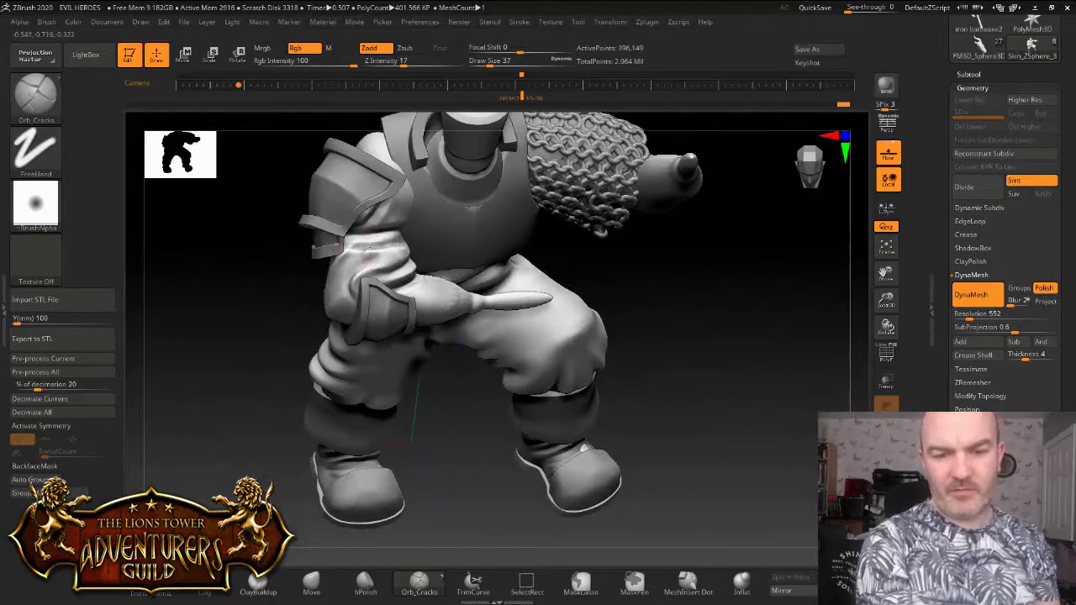
{"action": "mouse_move", "coordinate": [698, 404]}
{"action": "left_mouse_down"}
{"action": "mouse_move", "coordinate": [673, 328]}
{"action": "mouse_move", "coordinate": [706, 353]}
{"action": "mouse_move", "coordinate": [685, 327]}
{"action": "mouse_move", "coordinate": [725, 342]}
{"action": "left_mouse_up"}
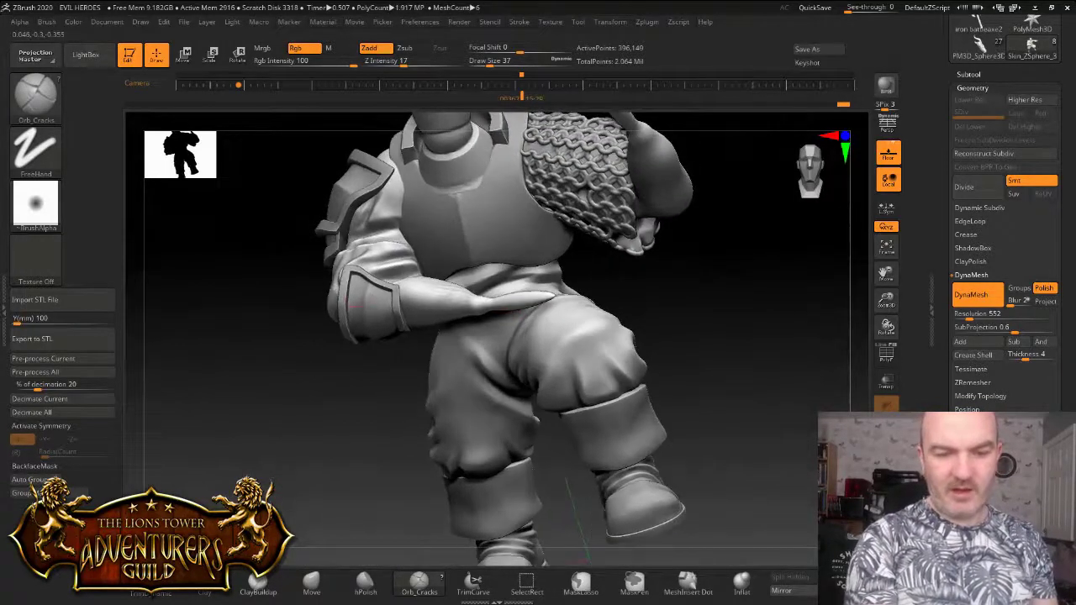
Reshape the upper-arm sleeve just beneath the shoulder armour with the Move brush at draw size 77
{"action": "left_click_drag", "start_coordinate": [490, 64], "coordinate": [498, 64]}
{"action": "left_click_drag", "start_coordinate": [307, 202], "coordinate": [281, 217]}
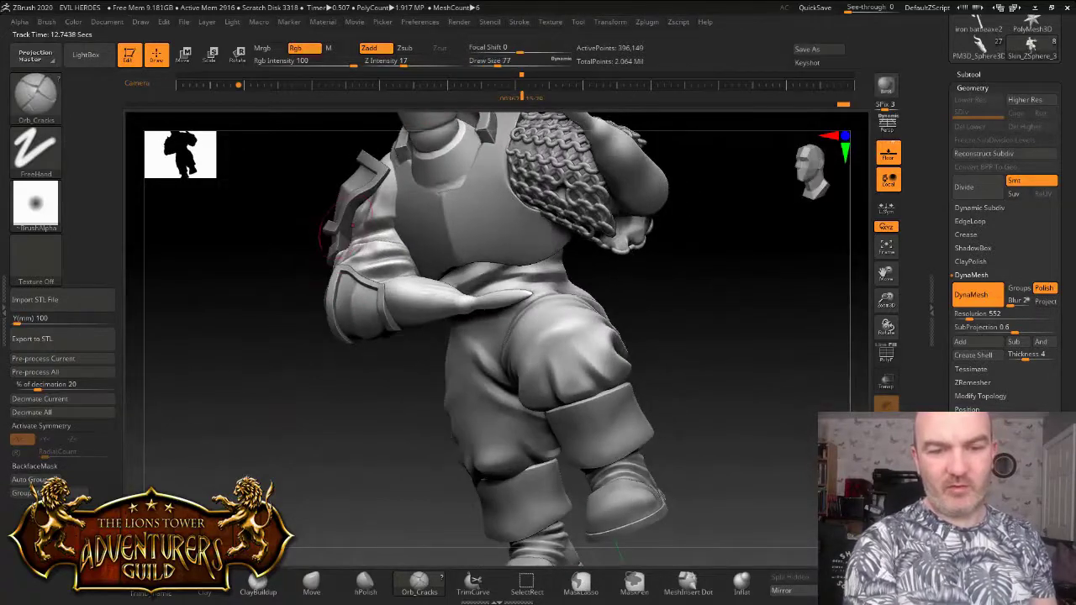
{"action": "key", "text": "b"}
{"action": "key", "text": "m"}
{"action": "key", "text": "v"}
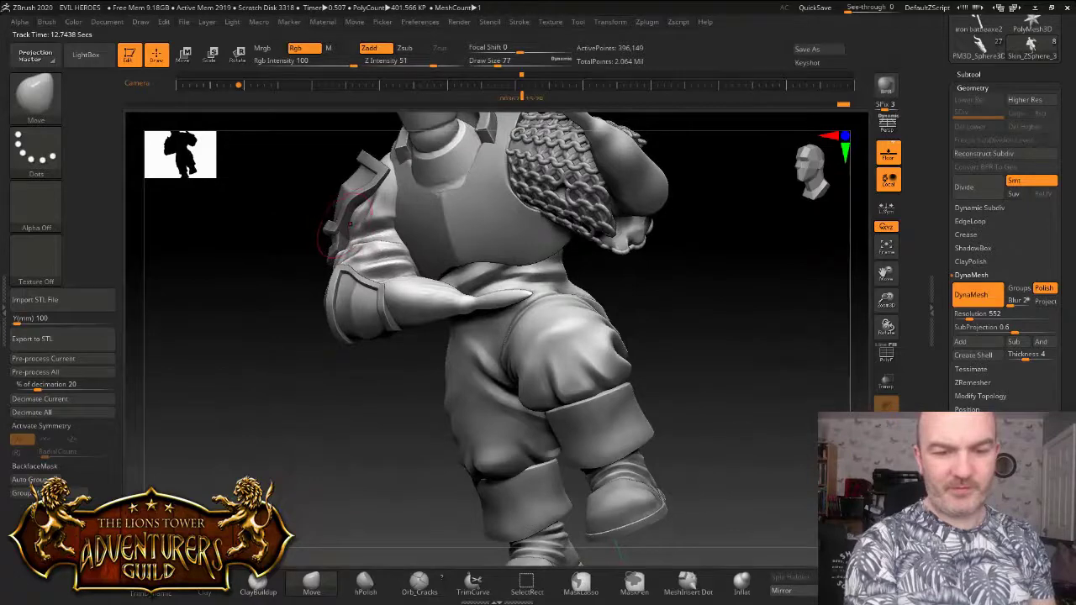
{"action": "mouse_move", "coordinate": [336, 252]}
{"action": "left_mouse_down"}
{"action": "mouse_move", "coordinate": [447, 297]}
{"action": "mouse_move", "coordinate": [374, 251]}
{"action": "left_mouse_up"}
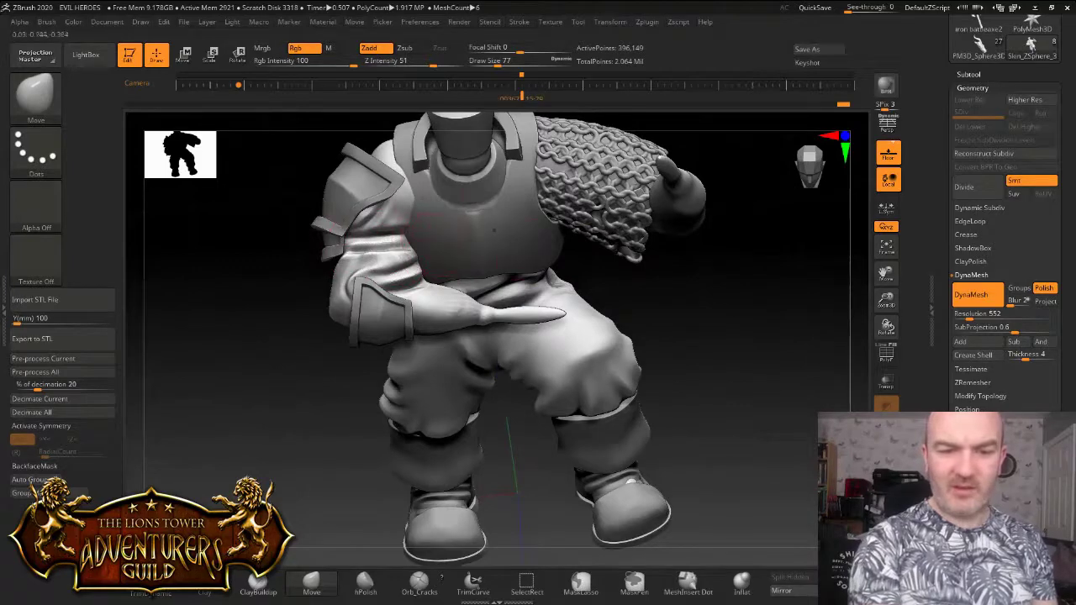
{"action": "left_click_drag", "start_coordinate": [493, 228], "coordinate": [402, 202]}
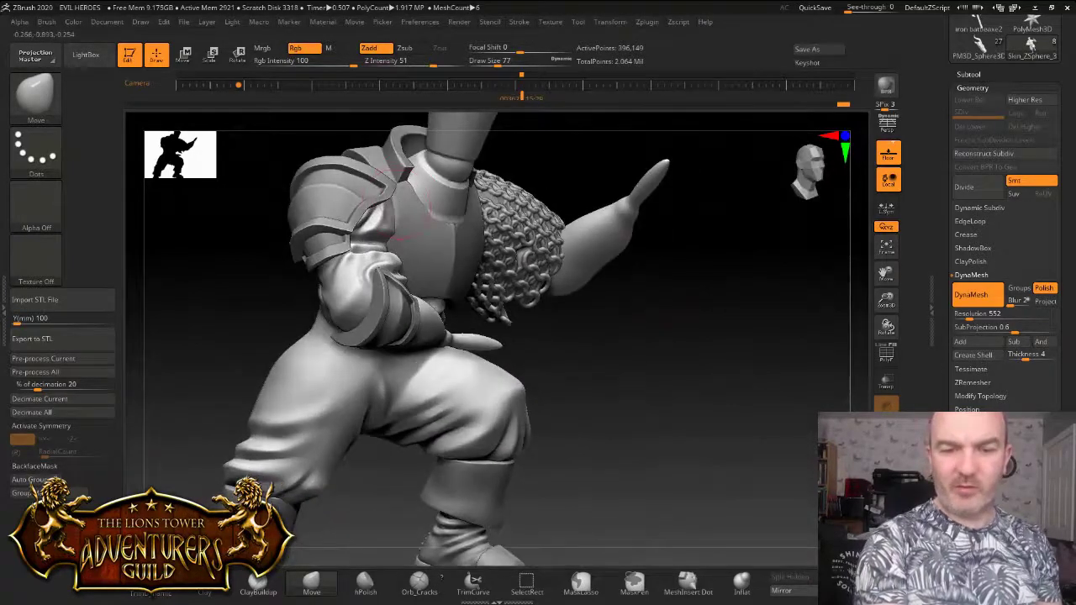
{"action": "right_click_drag", "start_coordinate": [399, 205], "coordinate": [506, 191]}
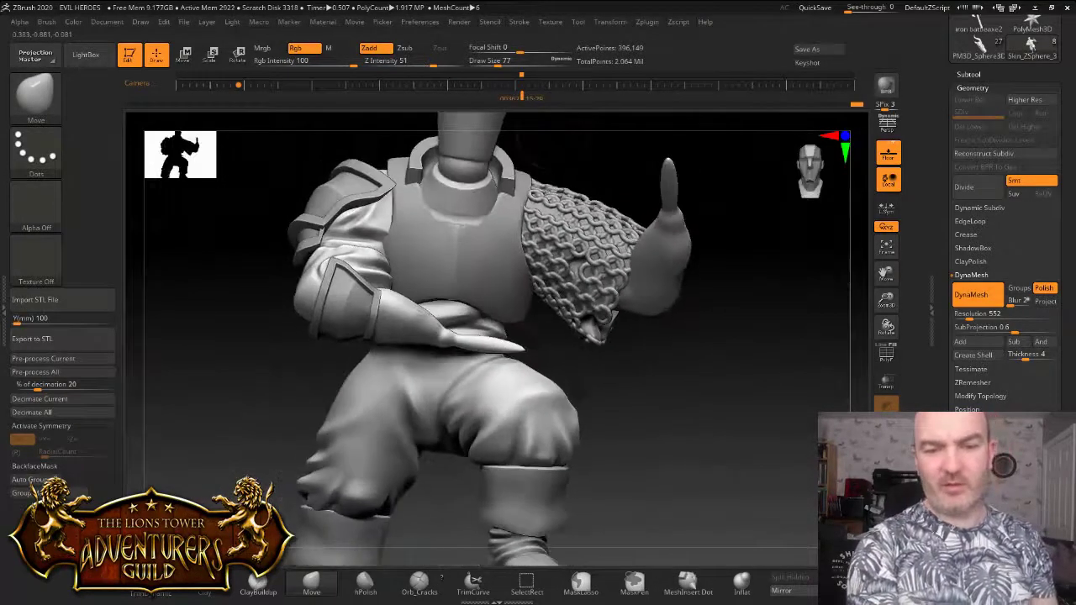
{"action": "mouse_move", "coordinate": [430, 407]}
{"action": "right_mouse_down"}
{"action": "mouse_move", "coordinate": [425, 479]}
{"action": "mouse_move", "coordinate": [426, 409]}
{"action": "right_mouse_up"}
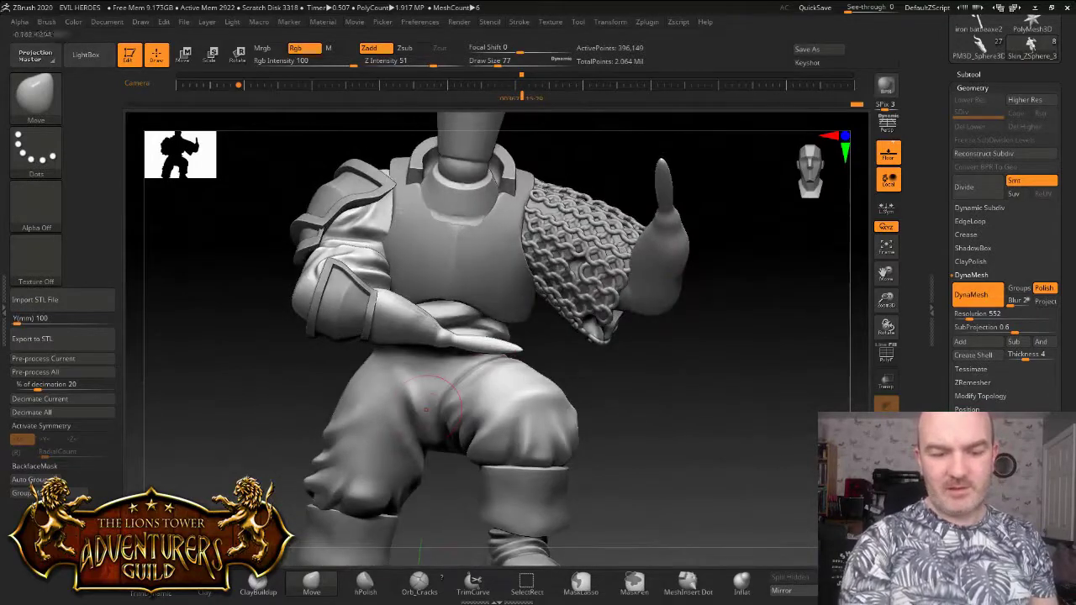
Return to the Orb_Cracks brush and set its draw size to 37
{"action": "left_click", "coordinate": [419, 582]}
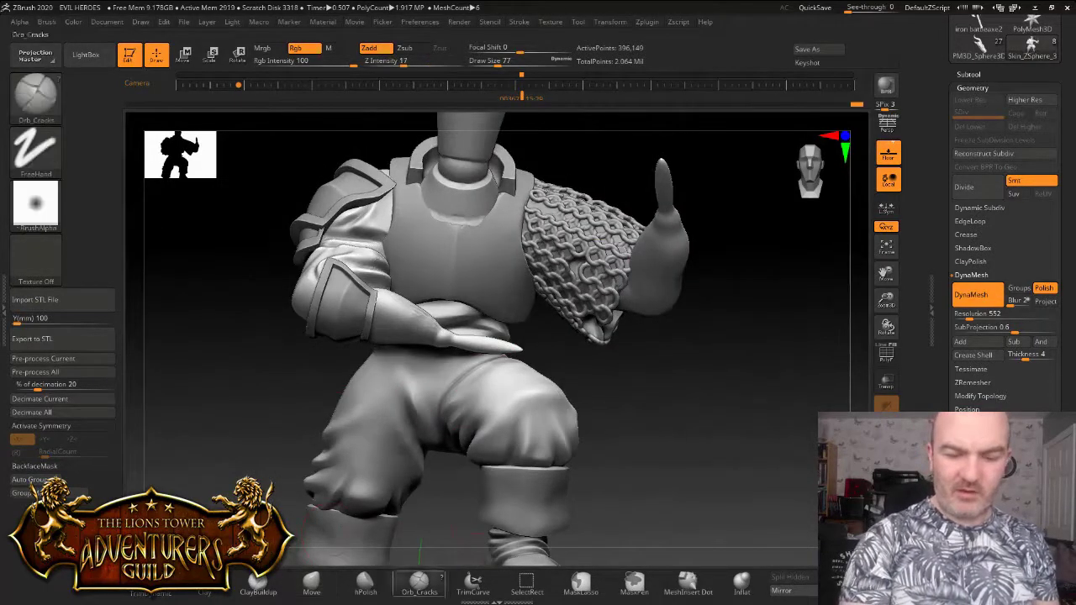
{"action": "left_click", "coordinate": [490, 62]}
{"action": "key", "text": "Return"}
{"action": "left_click_drag", "start_coordinate": [747, 223], "coordinate": [733, 220]}
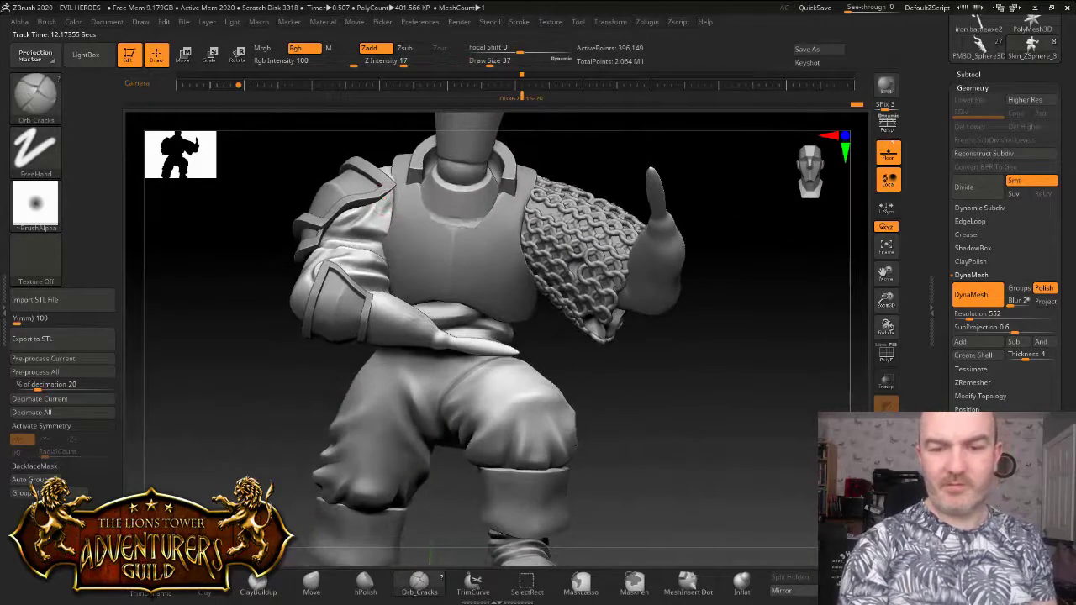
Examine the whole figure's pose, armour and cloth folds from the front, sides and back
{"action": "left_click_drag", "start_coordinate": [886, 272], "coordinate": [885, 343]}
{"action": "left_click_drag", "start_coordinate": [769, 303], "coordinate": [666, 298]}
{"action": "left_click_drag", "start_coordinate": [824, 333], "coordinate": [503, 286]}
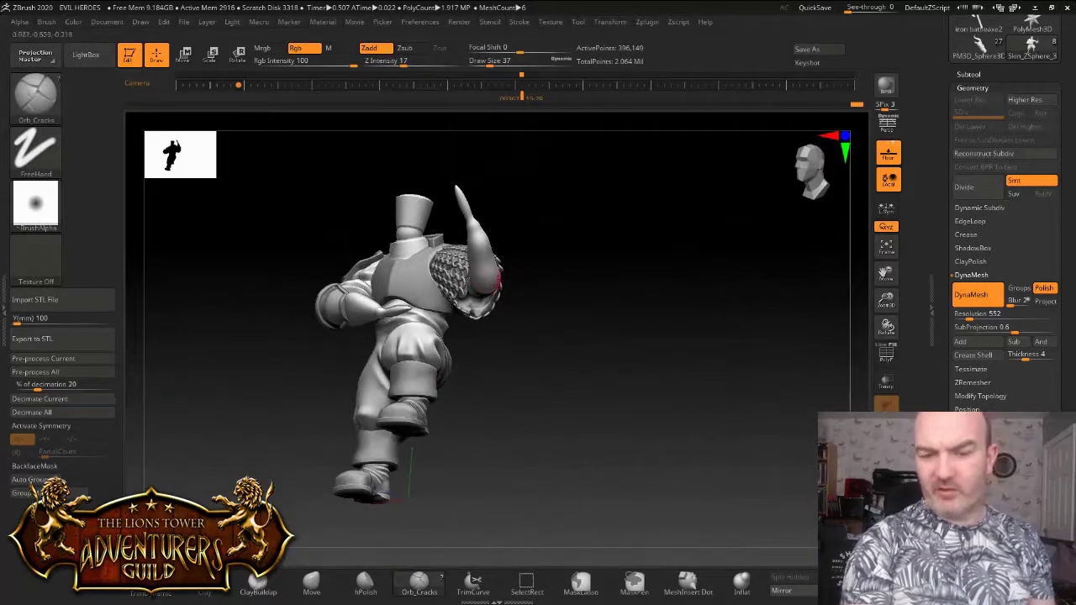
{"action": "left_click_drag", "start_coordinate": [506, 311], "coordinate": [518, 253]}
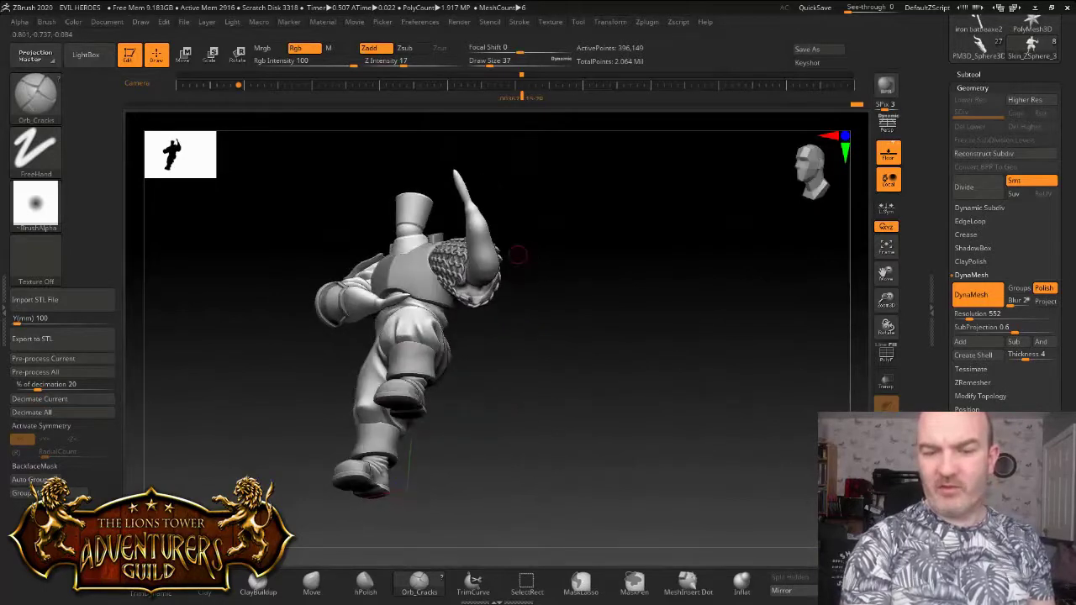
{"action": "left_click_drag", "start_coordinate": [476, 269], "coordinate": [512, 259]}
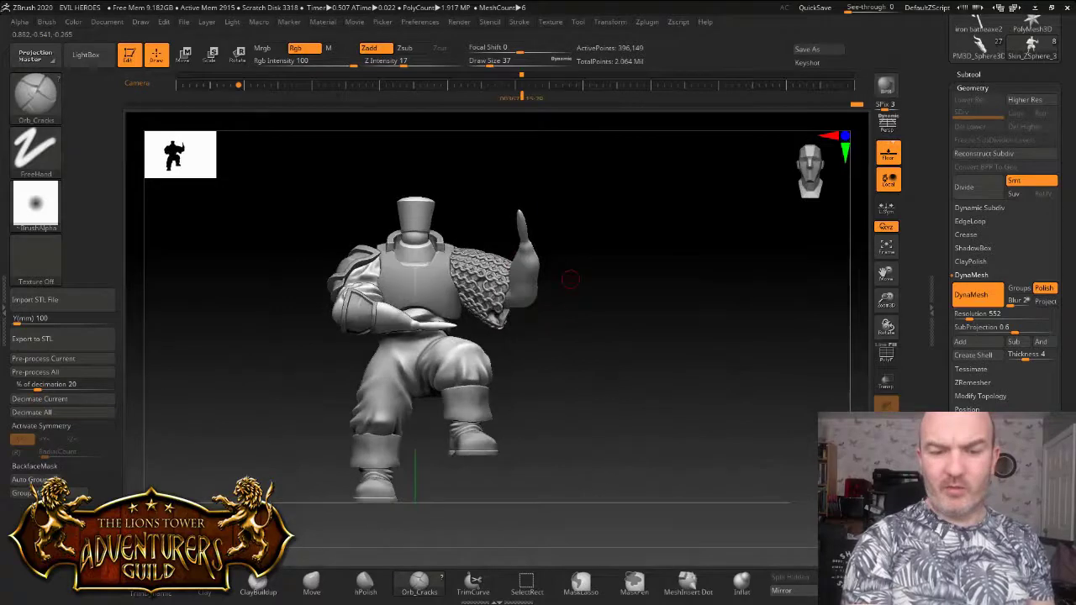
{"action": "left_click_drag", "start_coordinate": [554, 312], "coordinate": [435, 289]}
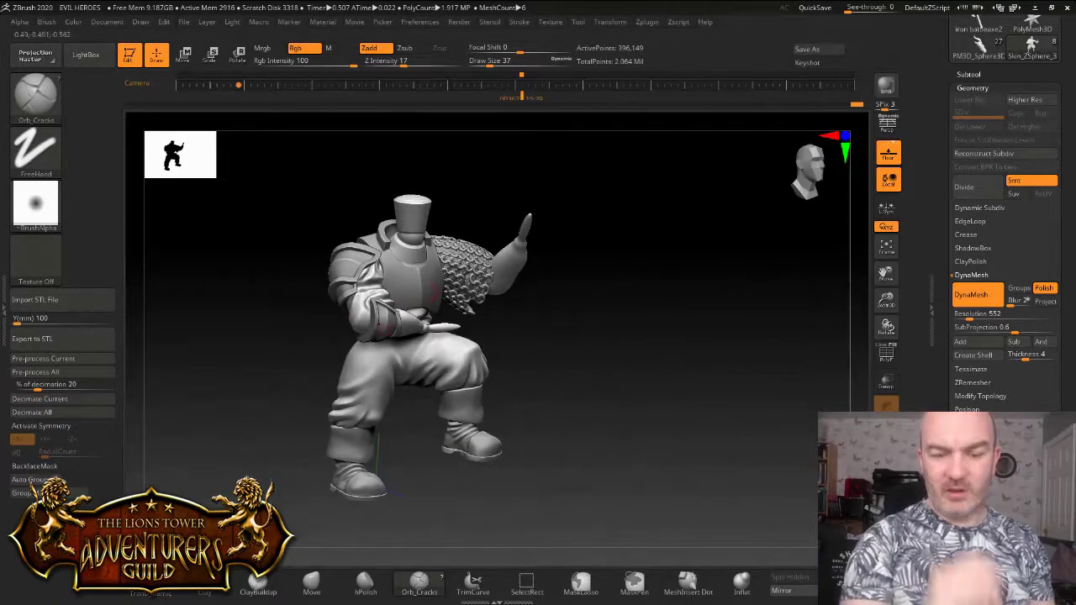
{"action": "left_click_drag", "start_coordinate": [538, 319], "coordinate": [731, 311]}
{"action": "mouse_move", "coordinate": [807, 298]}
{"action": "left_mouse_down", "text": "alt"}
{"action": "mouse_move", "coordinate": [809, 273]}
{"action": "mouse_move", "coordinate": [814, 305]}
{"action": "left_mouse_up", "text": "alt"}
{"action": "left_click_drag", "start_coordinate": [538, 319], "coordinate": [698, 318]}
{"action": "mouse_move", "coordinate": [521, 345]}
{"action": "left_mouse_down", "text": "shift"}
{"action": "mouse_move", "coordinate": [605, 345]}
{"action": "mouse_move", "coordinate": [597, 349]}
{"action": "left_mouse_up", "text": "shift"}
{"action": "left_click_drag", "start_coordinate": [488, 353], "coordinate": [596, 356]}
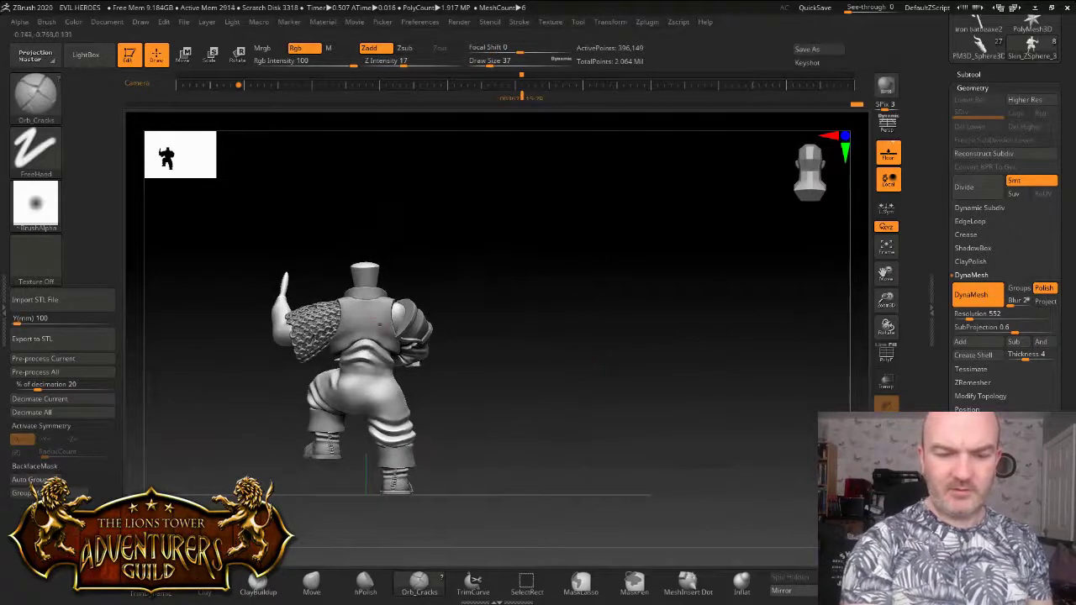
{"action": "left_click", "coordinate": [391, 325], "text": "alt"}
{"action": "left_click_drag", "start_coordinate": [564, 316], "coordinate": [655, 318]}
{"action": "left_click_drag", "start_coordinate": [496, 322], "coordinate": [580, 326], "text": "shift"}
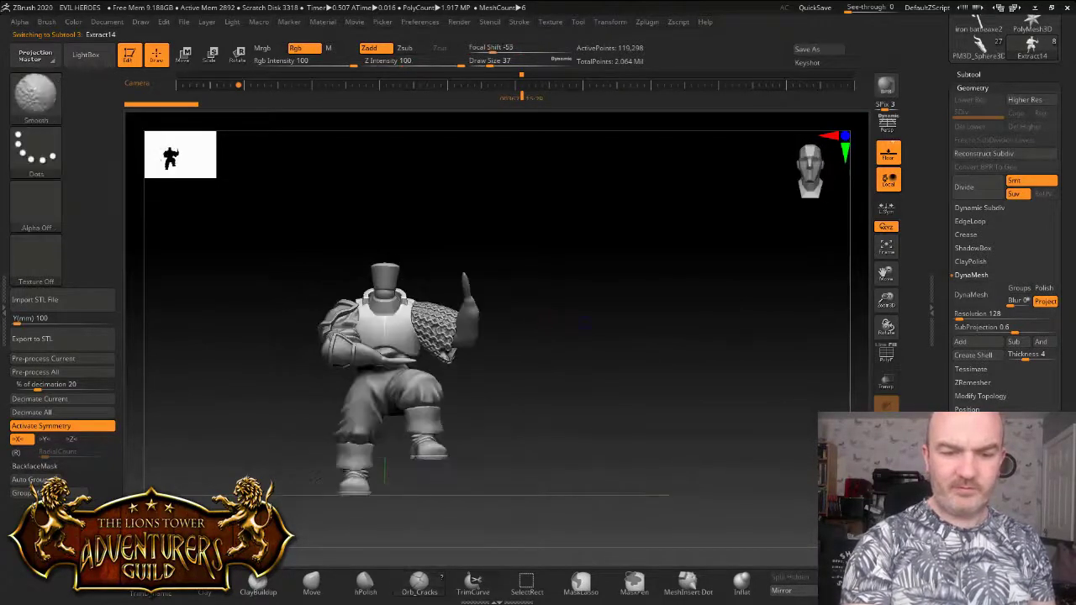
Append a Cylinder3D primitive to the figure as a new subtool and make it active
{"action": "left_click", "coordinate": [382, 325], "text": "alt"}
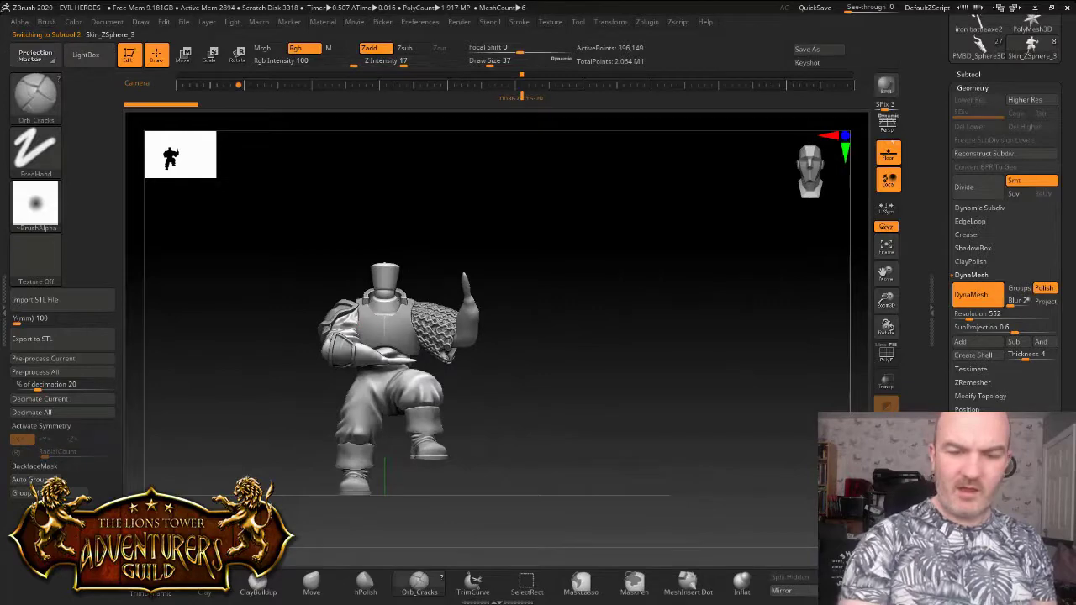
{"action": "left_click_drag", "start_coordinate": [942, 196], "coordinate": [942, 319]}
{"action": "left_click", "coordinate": [969, 200]}
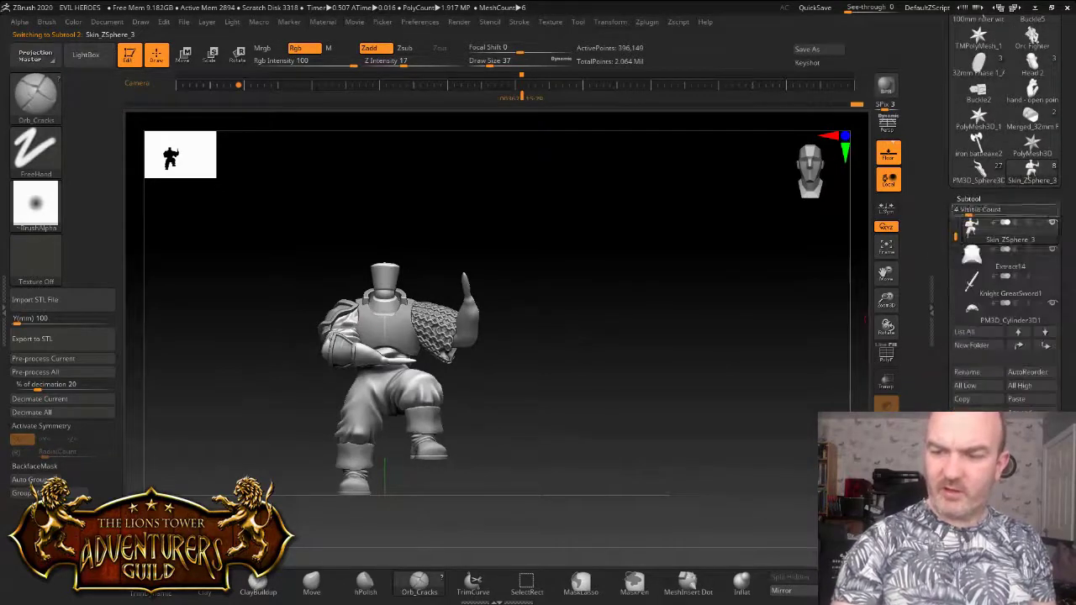
{"action": "left_click", "coordinate": [1027, 413]}
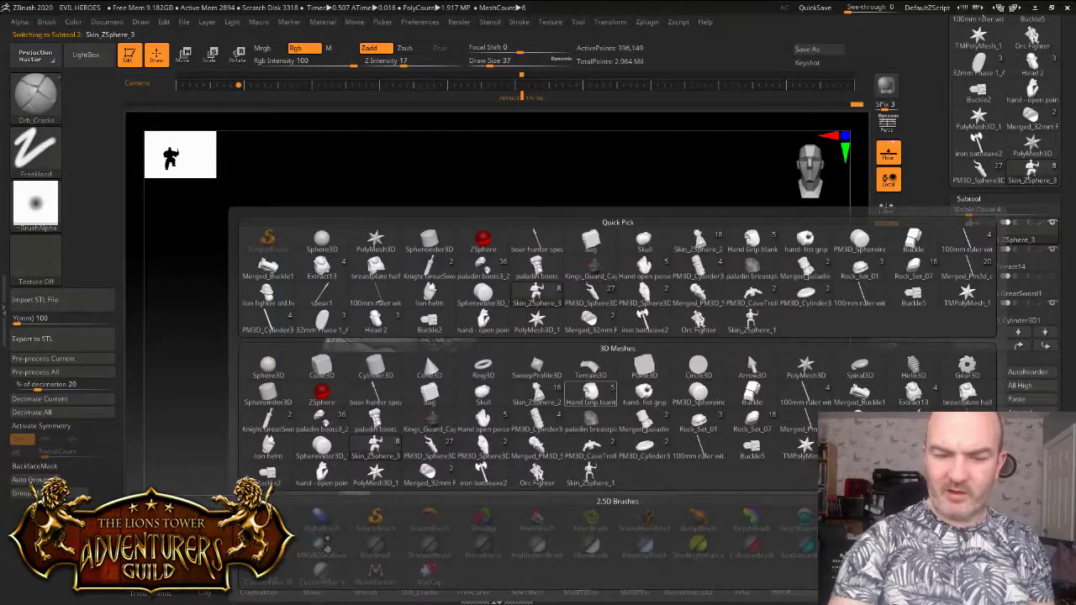
{"action": "left_click", "coordinate": [376, 368]}
{"action": "left_click", "coordinate": [378, 370], "text": "alt"}
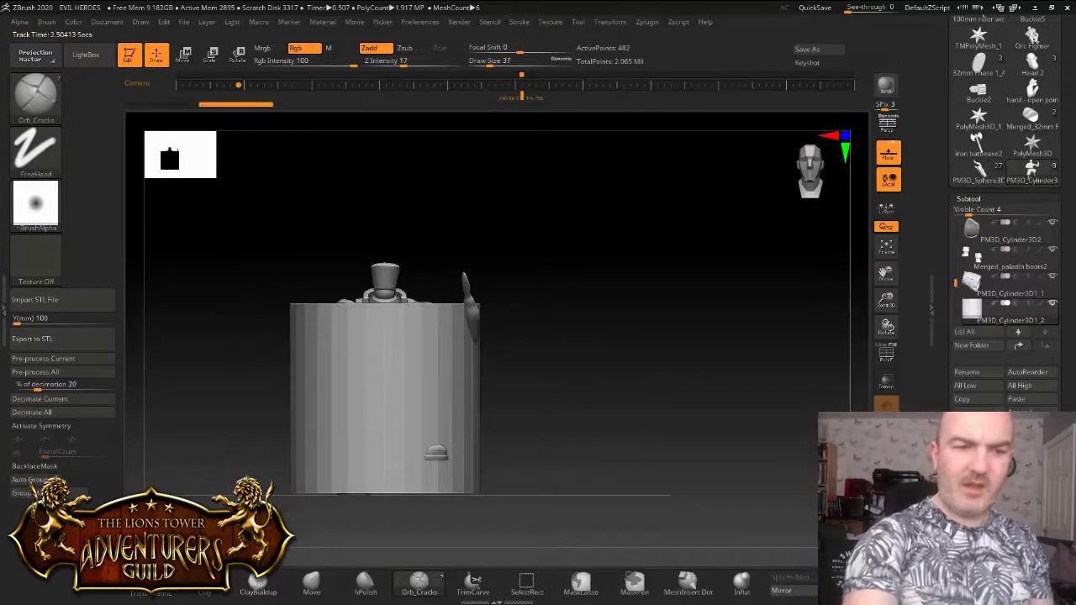
Scale the cylinder down into a small flat disc and move it beside the bent arm's shoulder
{"action": "left_click", "coordinate": [210, 55]}
{"action": "left_click_drag", "start_coordinate": [384, 362], "coordinate": [384, 396]}
{"action": "left_click_drag", "start_coordinate": [340, 353], "coordinate": [274, 256]}
{"action": "left_click_drag", "start_coordinate": [227, 370], "coordinate": [232, 336]}
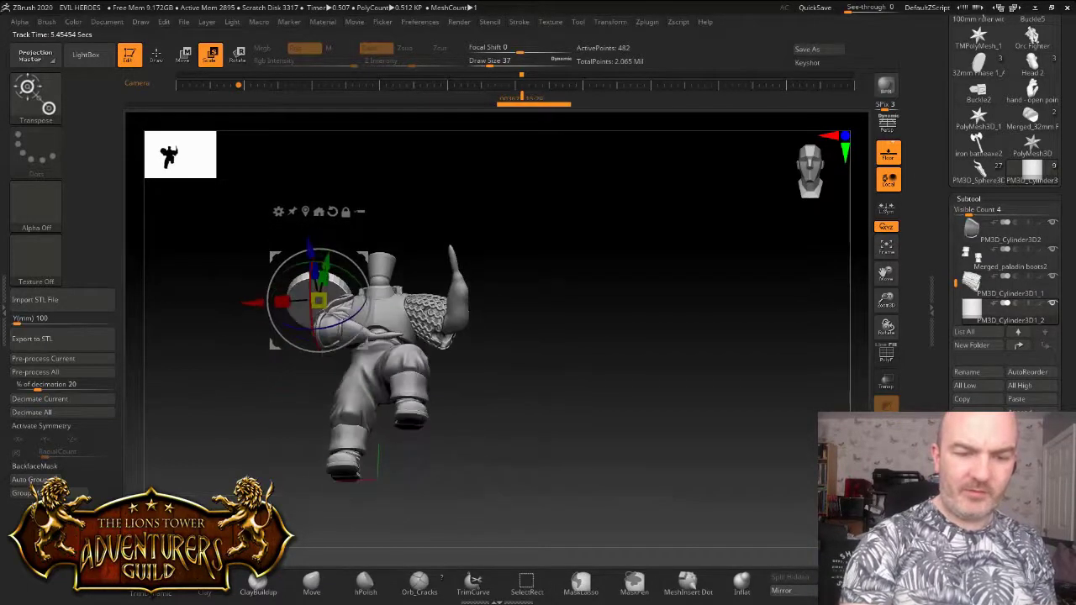
{"action": "left_click_drag", "start_coordinate": [312, 290], "coordinate": [312, 318]}
{"action": "left_click_drag", "start_coordinate": [231, 362], "coordinate": [256, 380]}
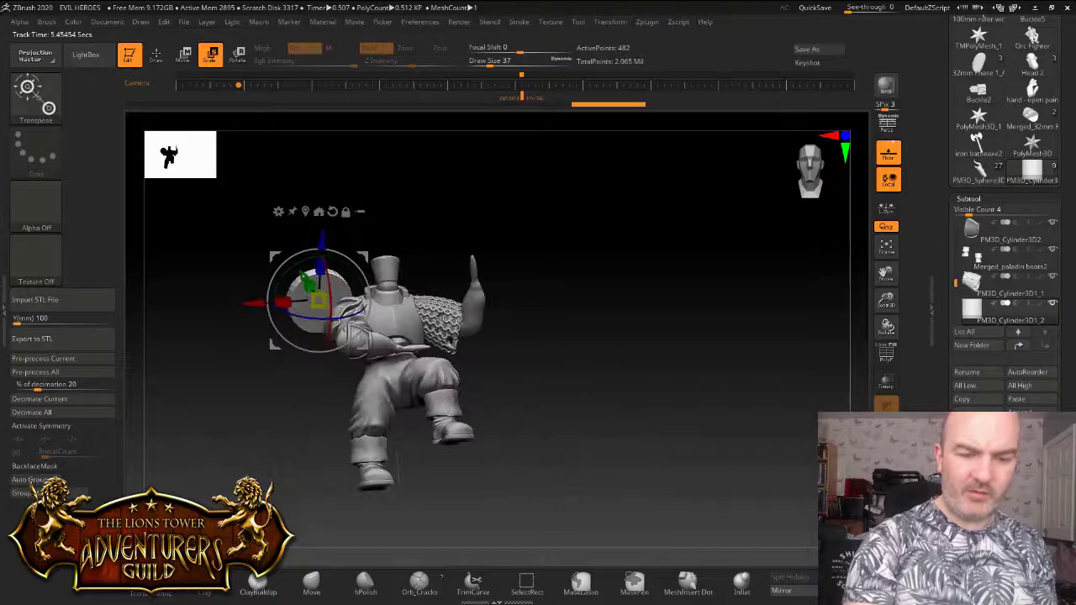
Shrink the disc further and tilt it to match the angle of the bent upper arm
{"action": "left_click_drag", "start_coordinate": [538, 370], "coordinate": [622, 362], "text": "shift"}
{"action": "left_click_drag", "start_coordinate": [370, 300], "coordinate": [328, 300]}
{"action": "left_click_drag", "start_coordinate": [538, 370], "coordinate": [538, 424]}
{"action": "left_click_drag", "start_coordinate": [267, 300], "coordinate": [271, 319]}
{"action": "left_click_drag", "start_coordinate": [272, 342], "coordinate": [285, 384]}
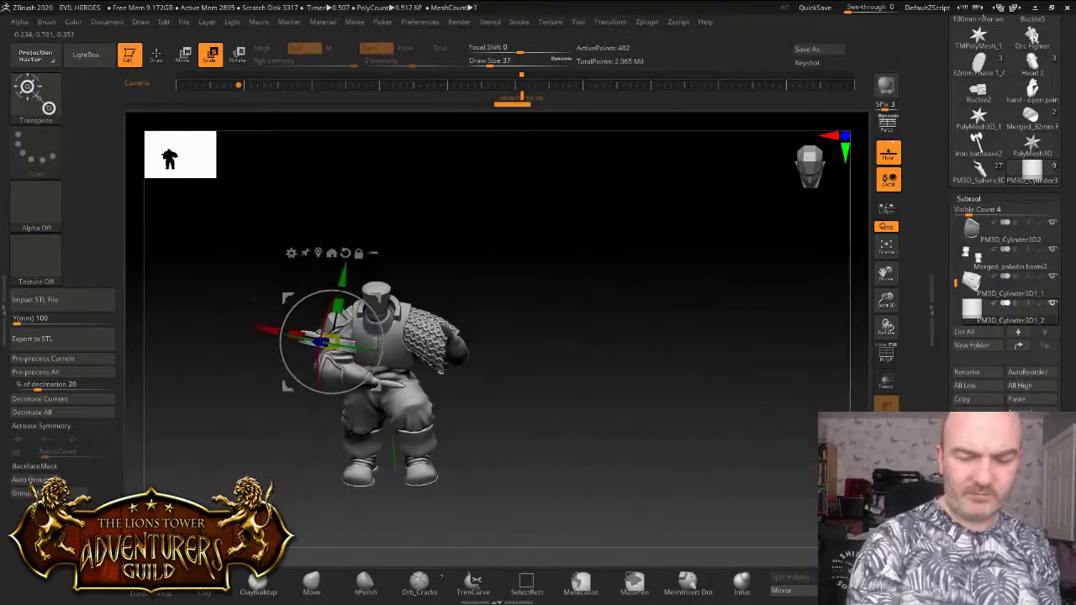
Position and scale the disc so it wraps the upper arm as a band just below the shoulder plates
{"action": "left_click_drag", "start_coordinate": [538, 378], "coordinate": [513, 378]}
{"action": "left_click_drag", "start_coordinate": [332, 342], "coordinate": [314, 352]}
{"action": "left_click_drag", "start_coordinate": [538, 378], "coordinate": [416, 375]}
{"action": "left_click_drag", "start_coordinate": [288, 386], "coordinate": [299, 387]}
{"action": "left_click_drag", "start_coordinate": [344, 340], "coordinate": [344, 341]}
{"action": "left_click_drag", "start_coordinate": [505, 361], "coordinate": [706, 307]}
{"action": "left_click_drag", "start_coordinate": [886, 300], "coordinate": [888, 361]}
Fit the front of the arm band to the sleeve with the Move brush at draw size 172
{"action": "mouse_move", "coordinate": [589, 353]}
{"action": "left_mouse_down"}
{"action": "mouse_move", "coordinate": [656, 344]}
{"action": "mouse_move", "coordinate": [546, 311]}
{"action": "mouse_move", "coordinate": [647, 320]}
{"action": "left_mouse_up"}
{"action": "left_click", "coordinate": [364, 583]}
{"action": "left_click", "coordinate": [311, 582]}
{"action": "mouse_move", "coordinate": [639, 361]}
{"action": "left_mouse_down"}
{"action": "mouse_move", "coordinate": [621, 375]}
{"action": "mouse_move", "coordinate": [572, 353]}
{"action": "left_mouse_up"}
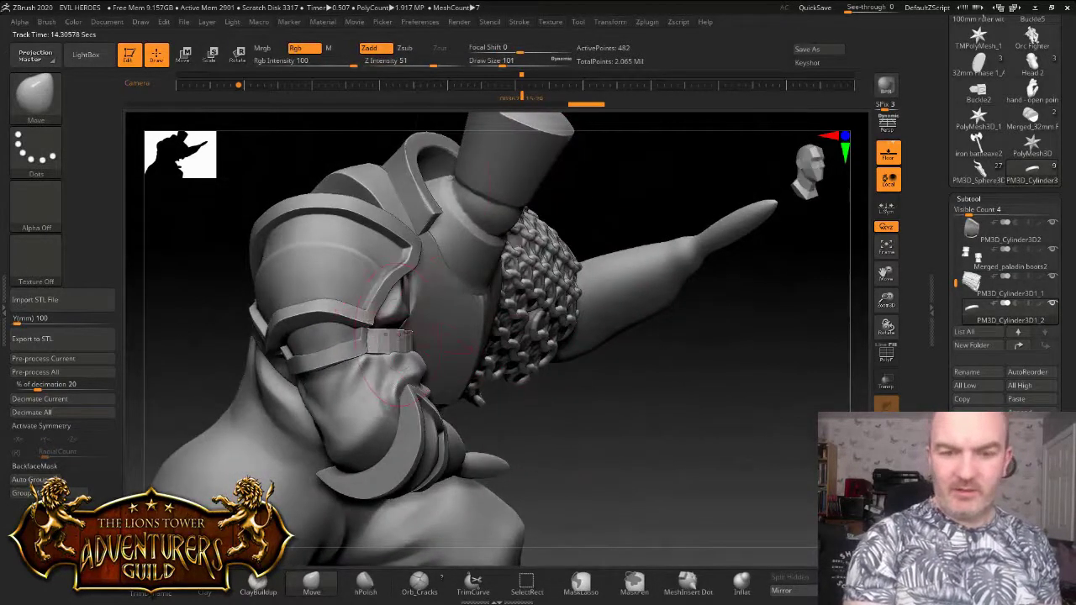
{"action": "left_click", "coordinate": [511, 63]}
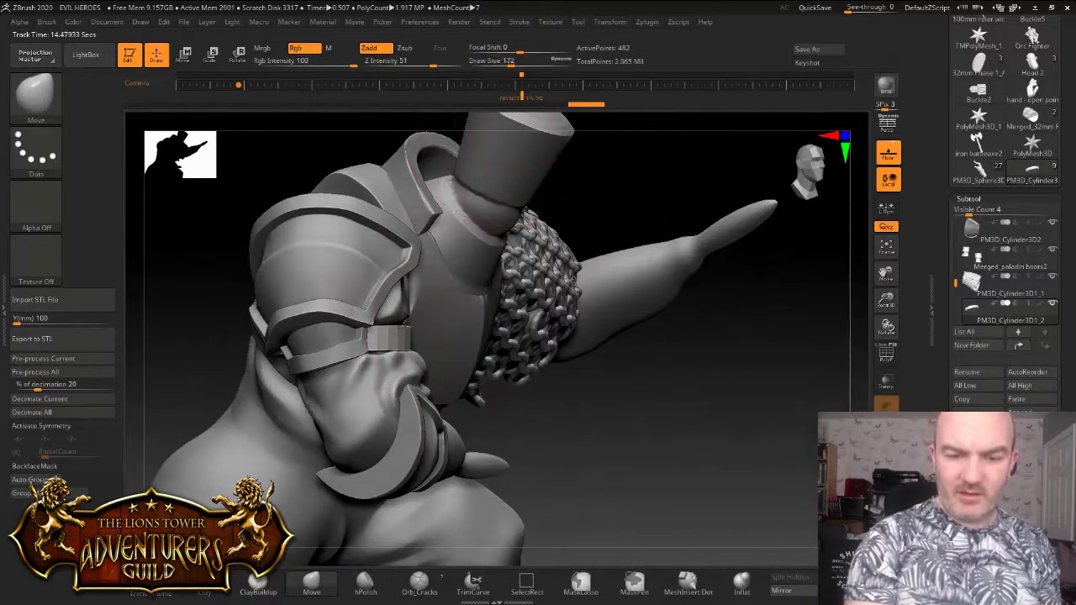
{"action": "left_click_drag", "start_coordinate": [628, 352], "coordinate": [622, 310]}
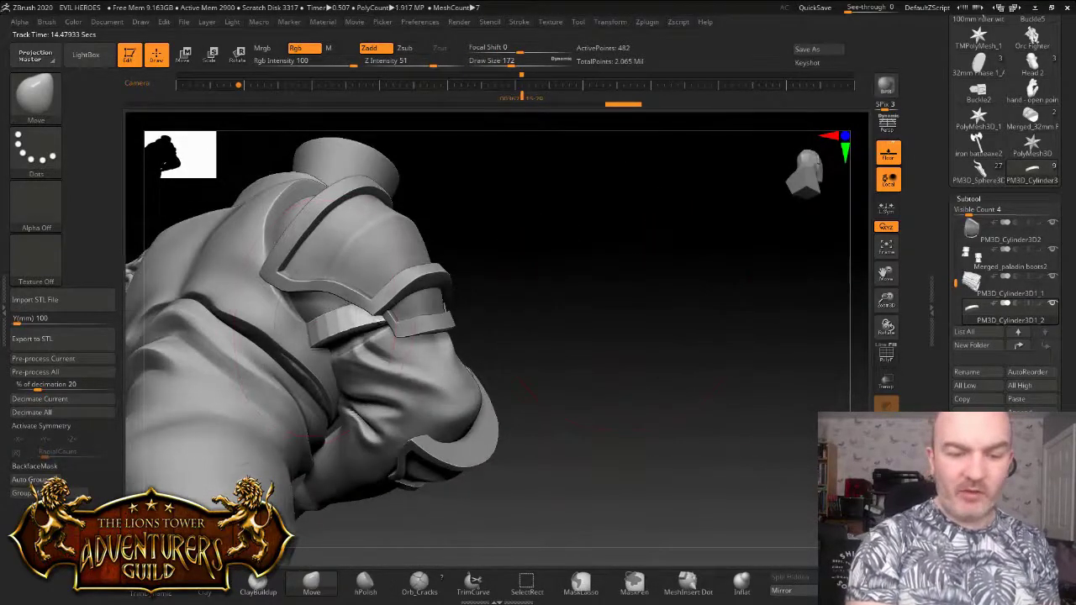
Push the rear and outer edges of the arm band against the sleeve under the shoulder armour
{"action": "left_click_drag", "start_coordinate": [538, 305], "coordinate": [318, 339]}
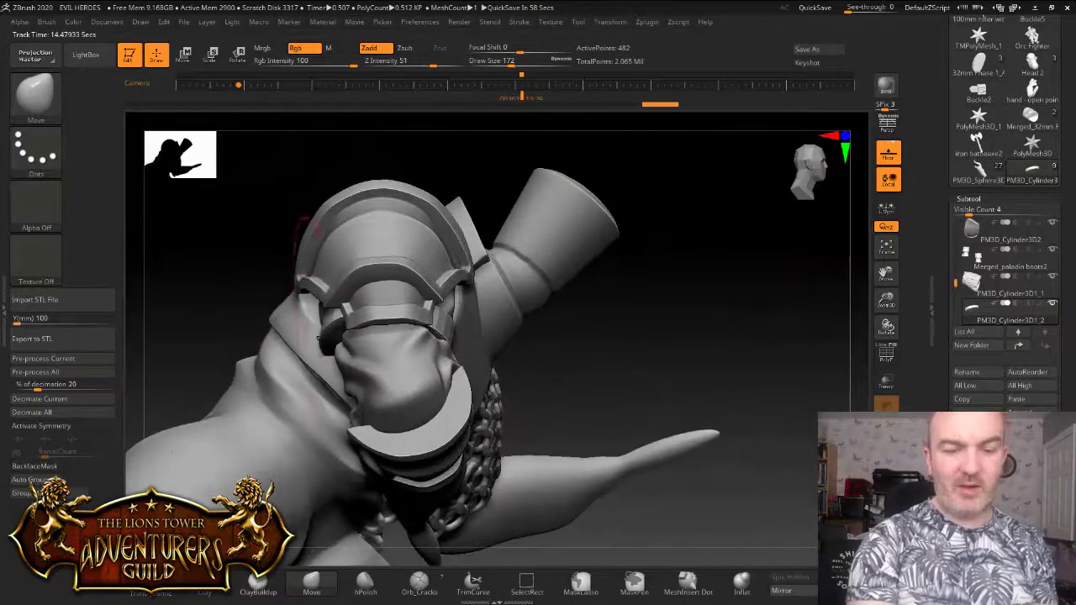
{"action": "mouse_move", "coordinate": [353, 347]}
{"action": "right_mouse_down"}
{"action": "mouse_move", "coordinate": [402, 313]}
{"action": "mouse_move", "coordinate": [342, 306]}
{"action": "right_mouse_up"}
{"action": "left_click_drag", "start_coordinate": [342, 306], "coordinate": [347, 293]}
{"action": "right_click_drag", "start_coordinate": [347, 290], "coordinate": [420, 296]}
{"action": "left_click_drag", "start_coordinate": [504, 370], "coordinate": [517, 362]}
Inspect the arm band in isolation, then refine its fit around the sleeve with the Move brush at draw size 87
{"action": "left_click", "coordinate": [886, 433]}
{"action": "left_click_drag", "start_coordinate": [547, 277], "coordinate": [572, 370]}
{"action": "left_click_drag", "start_coordinate": [512, 63], "coordinate": [507, 63]}
{"action": "key", "text": "Return"}
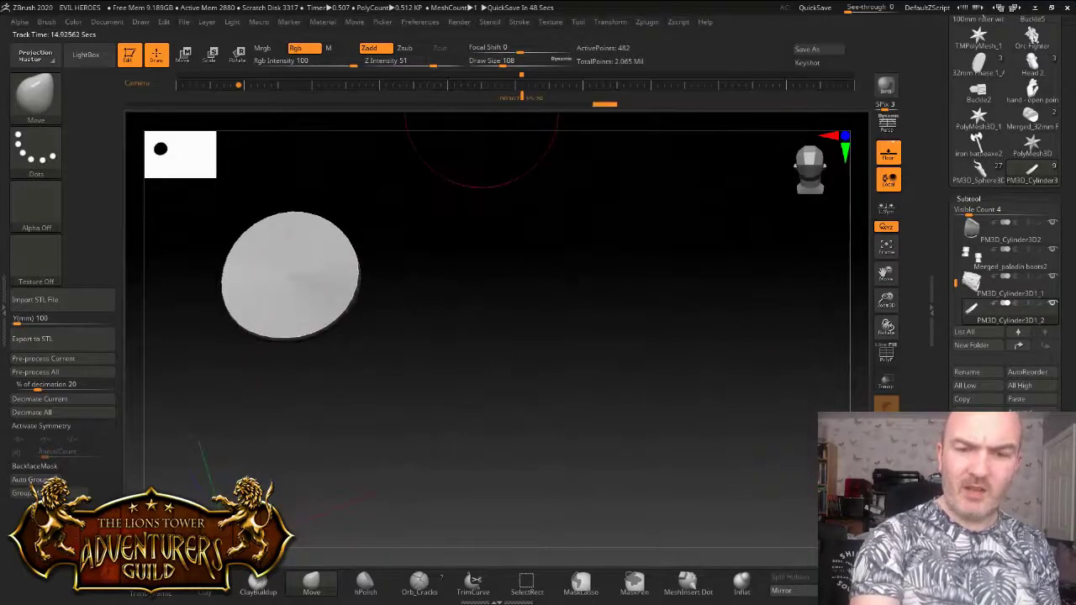
{"action": "left_click", "coordinate": [499, 62]}
{"action": "left_click", "coordinate": [886, 432]}
{"action": "left_click_drag", "start_coordinate": [714, 395], "coordinate": [512, 302]}
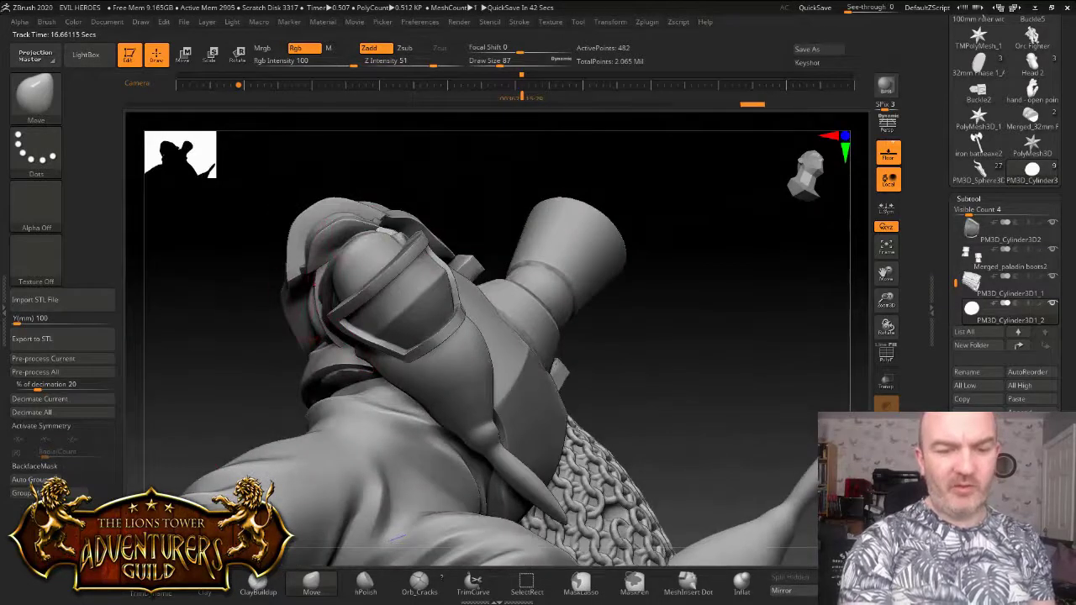
{"action": "left_click_drag", "start_coordinate": [430, 168], "coordinate": [318, 252]}
{"action": "mouse_move", "coordinate": [425, 182]}
{"action": "left_mouse_down"}
{"action": "mouse_move", "coordinate": [433, 244]}
{"action": "mouse_move", "coordinate": [479, 262]}
{"action": "mouse_move", "coordinate": [444, 252]}
{"action": "mouse_move", "coordinate": [452, 246]}
{"action": "left_mouse_up"}
{"action": "key", "text": "space"}
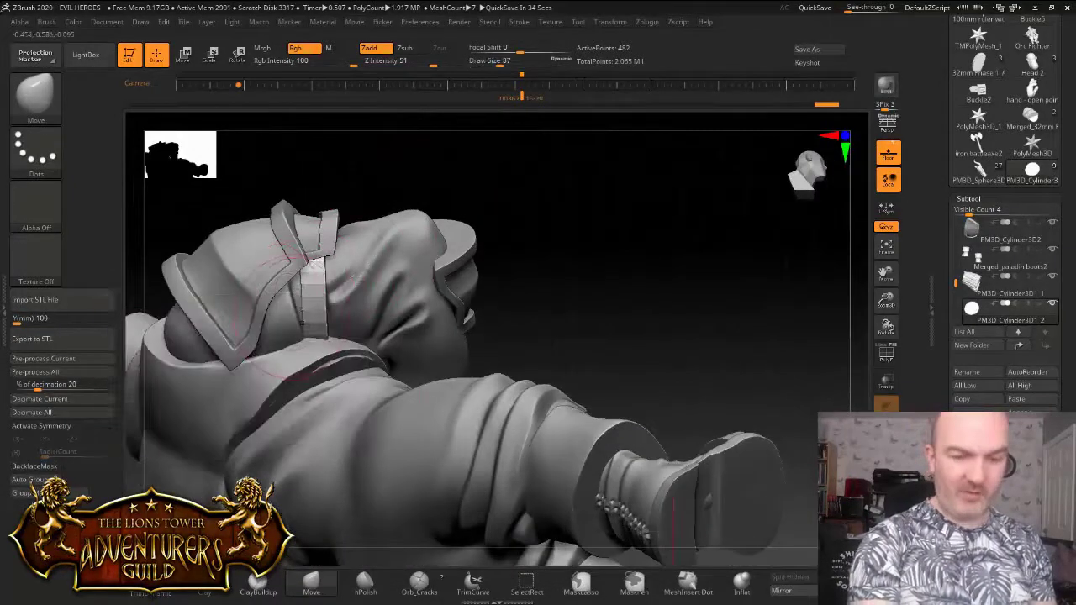
Nudge the body mesh's sleeve around the arm band with the Move brush and reselect the band
{"action": "left_click", "coordinate": [300, 296], "text": "alt"}
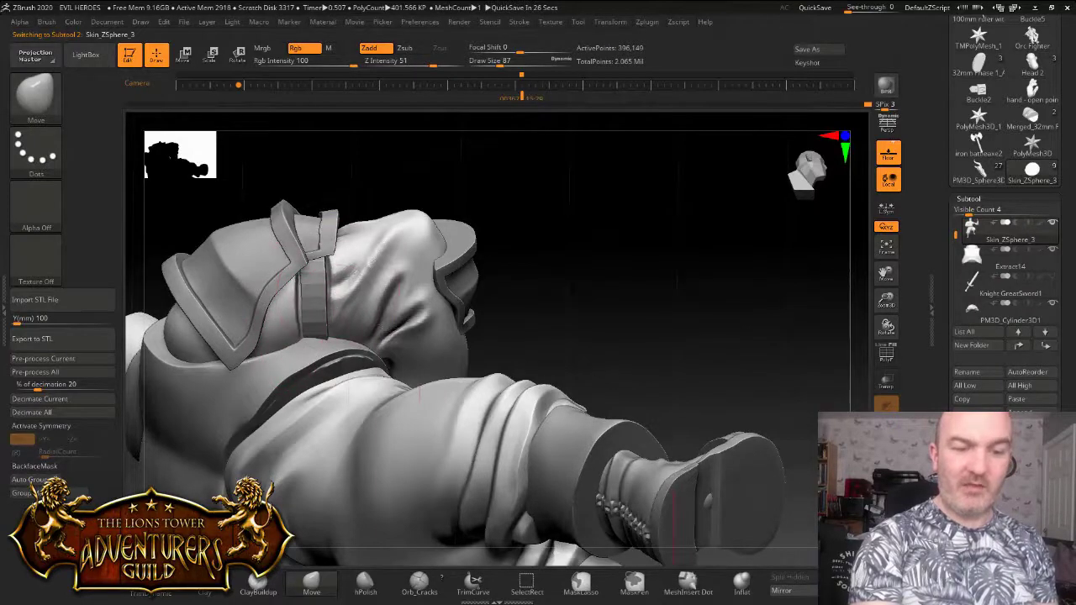
{"action": "left_click_drag", "start_coordinate": [427, 191], "coordinate": [382, 290]}
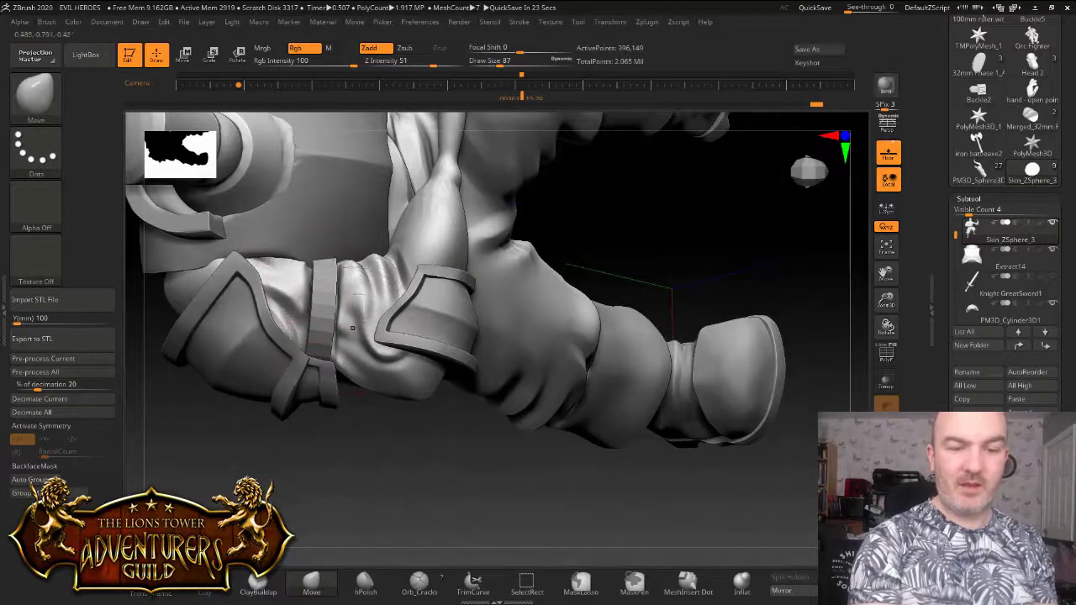
{"action": "left_click", "coordinate": [324, 312], "text": "alt"}
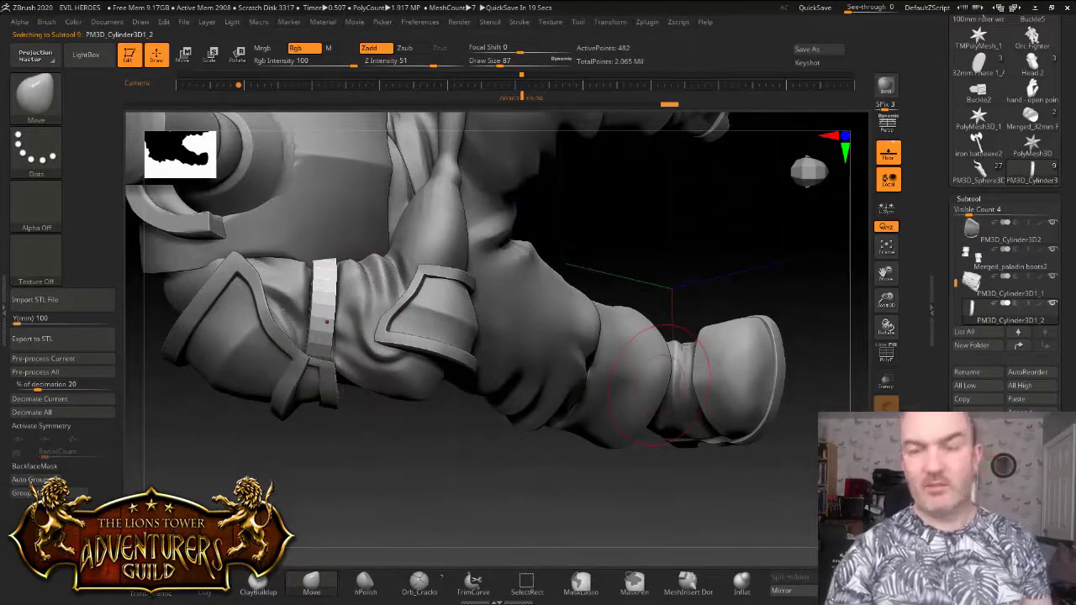
Set the arm band's DynaMesh resolution to 192 and divide its mesh three times to subdivision level 4
{"action": "left_click_drag", "start_coordinate": [942, 445], "coordinate": [941, 410]}
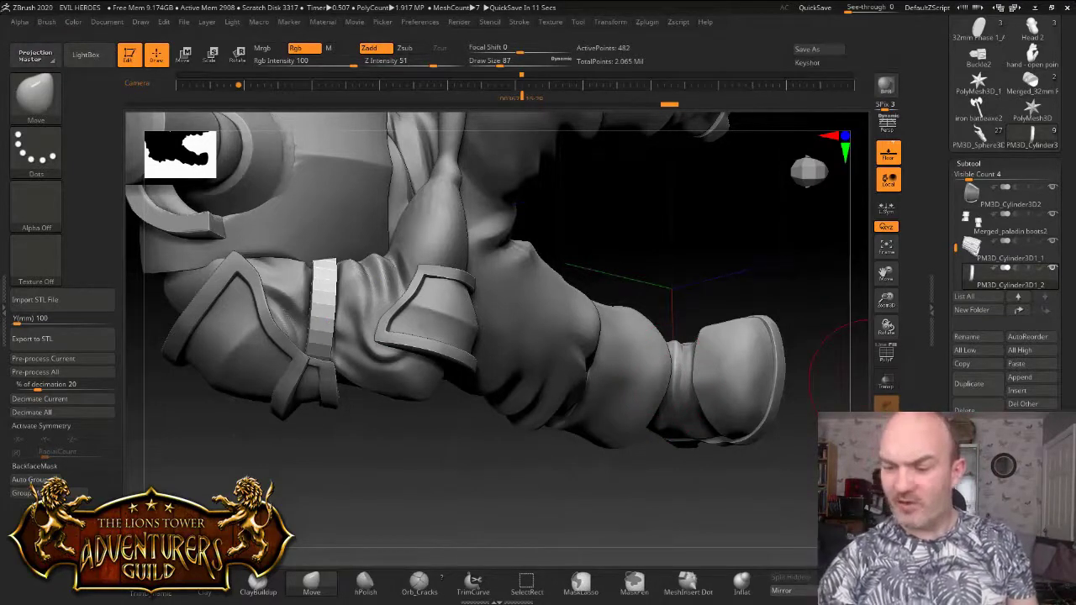
{"action": "scroll", "coordinate": [1000, 362], "scroll_direction": "down", "scroll_amount": 2}
{"action": "left_click", "coordinate": [972, 526]}
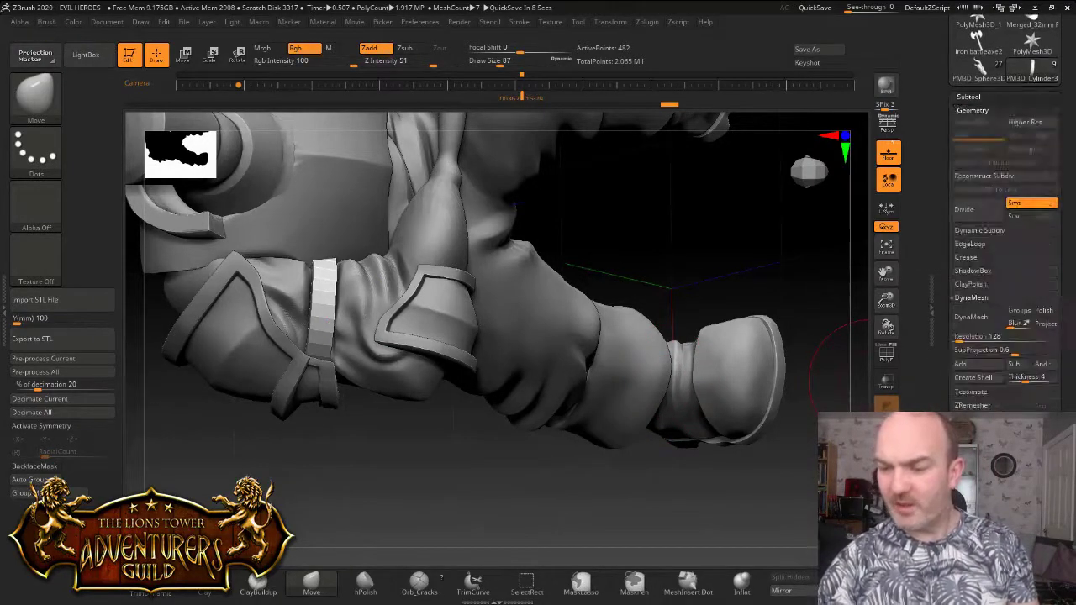
{"action": "left_click_drag", "start_coordinate": [945, 337], "coordinate": [945, 370]}
{"action": "left_click", "coordinate": [961, 371]}
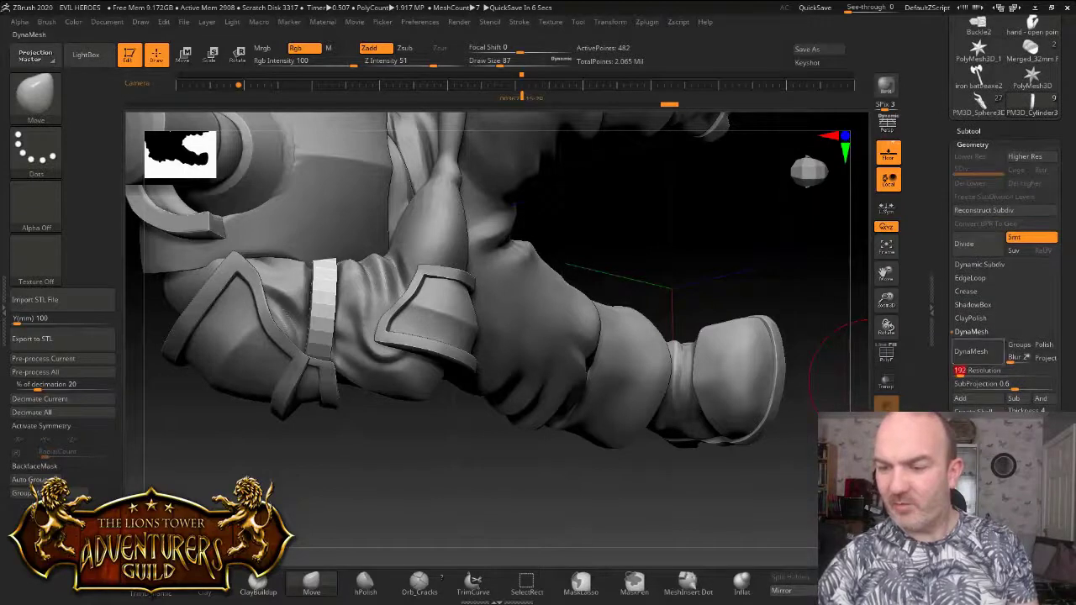
{"action": "left_click", "coordinate": [975, 244]}
{"action": "left_click", "coordinate": [975, 244]}
{"action": "left_click", "coordinate": [976, 244]}
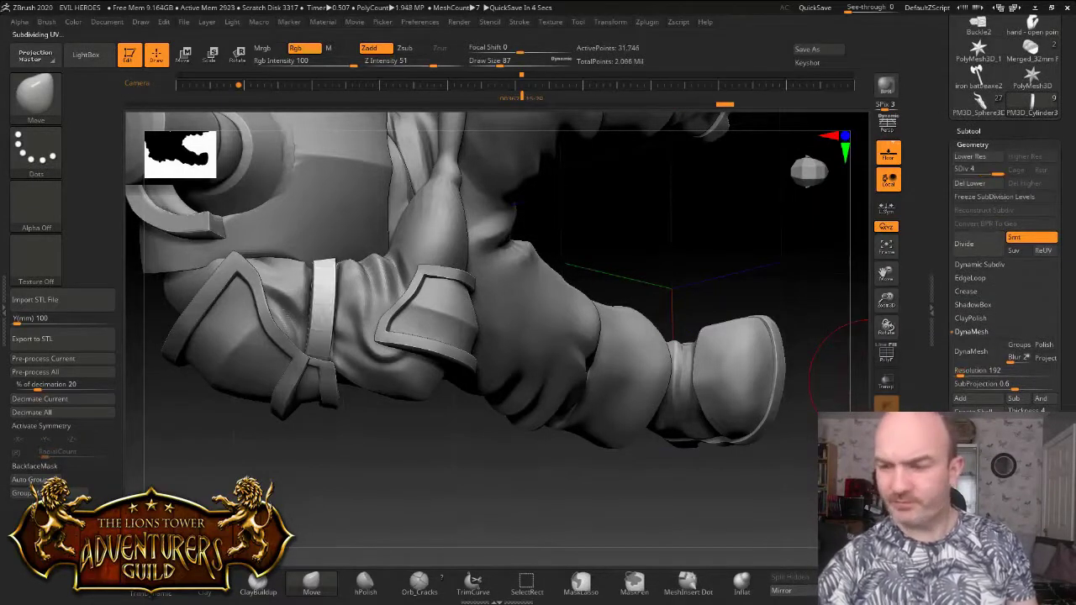
Delete the arm band's lower subdivision levels and DynaMesh it with Polish at resolution 528
{"action": "left_click", "coordinate": [969, 183]}
{"action": "left_click", "coordinate": [969, 371]}
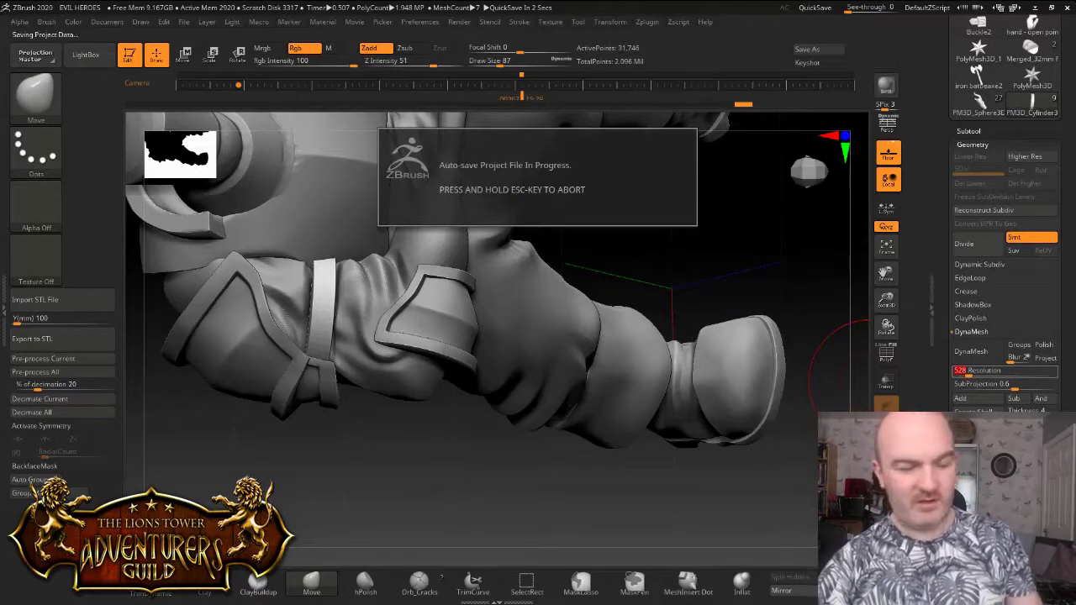
{"action": "key", "text": "Escape"}
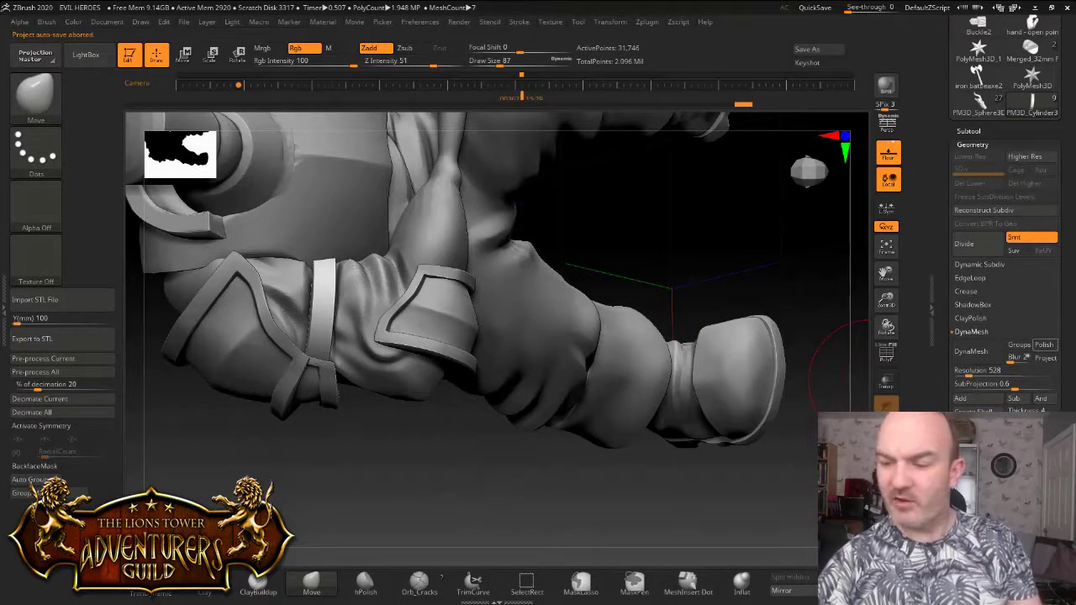
{"action": "left_click", "coordinate": [970, 352]}
Nudge the arm band's front edge beside the shoulder plate with the Move brush at draw size 108
{"action": "left_click_drag", "start_coordinate": [639, 492], "coordinate": [672, 437]}
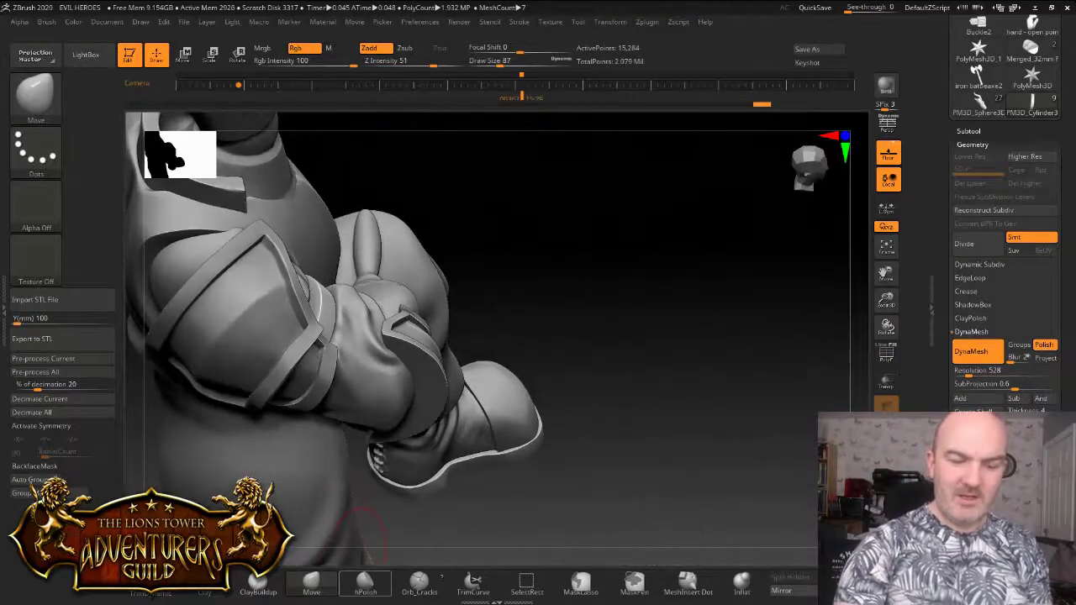
{"action": "left_click", "coordinate": [503, 63]}
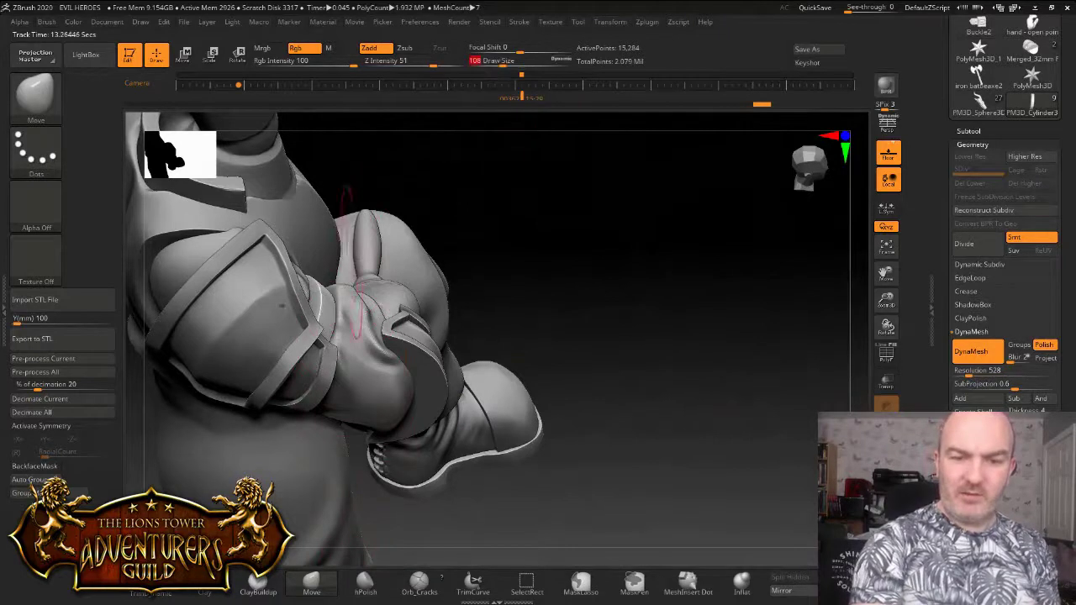
{"action": "left_click_drag", "start_coordinate": [326, 308], "coordinate": [319, 302]}
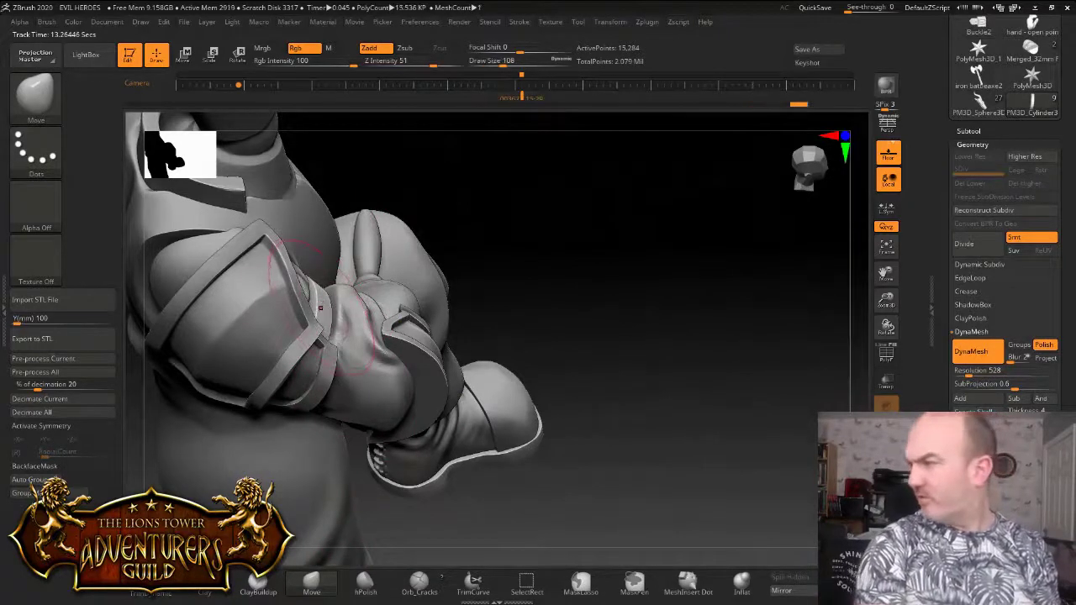
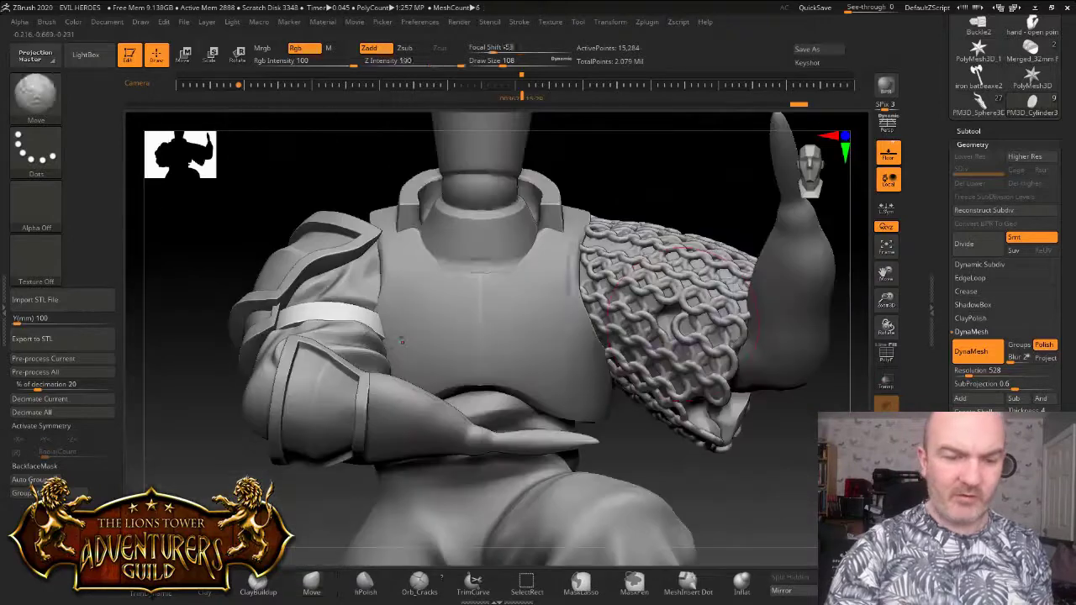
{"action": "key", "text": "b"}
{"action": "key", "text": "m"}
{"action": "key", "text": "v"}
Return to the subtool list and open the mesh picker for appending another subtool to the figure
{"action": "left_click_drag", "start_coordinate": [886, 300], "coordinate": [883, 246]}
{"action": "left_click_drag", "start_coordinate": [755, 341], "coordinate": [738, 343]}
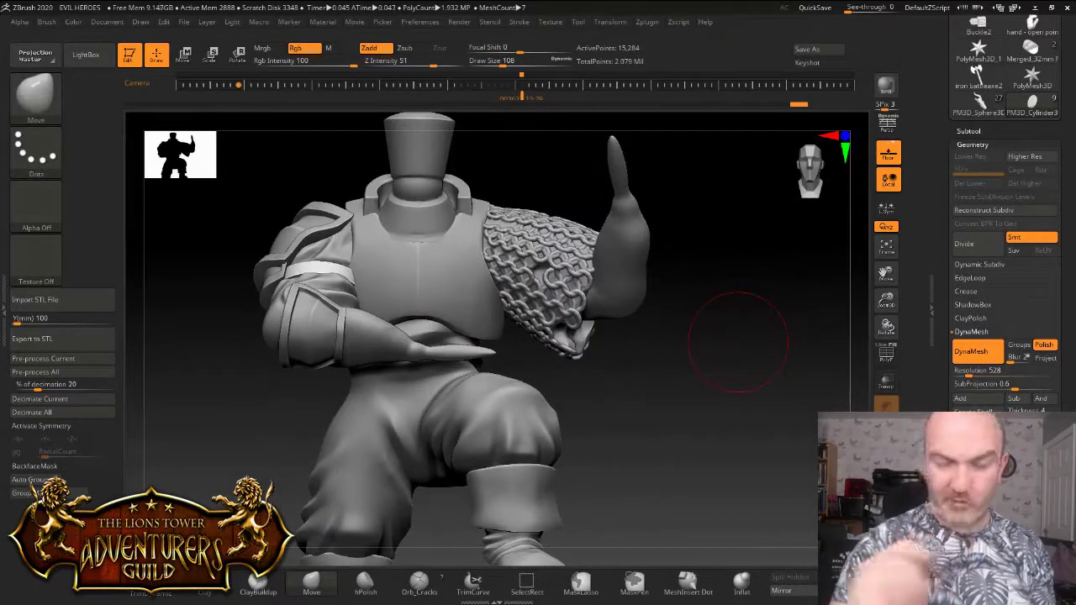
{"action": "left_click_drag", "start_coordinate": [738, 342], "coordinate": [733, 412], "text": "alt"}
{"action": "left_click_drag", "start_coordinate": [996, 131], "coordinate": [996, 176]}
{"action": "left_click", "coordinate": [969, 175]}
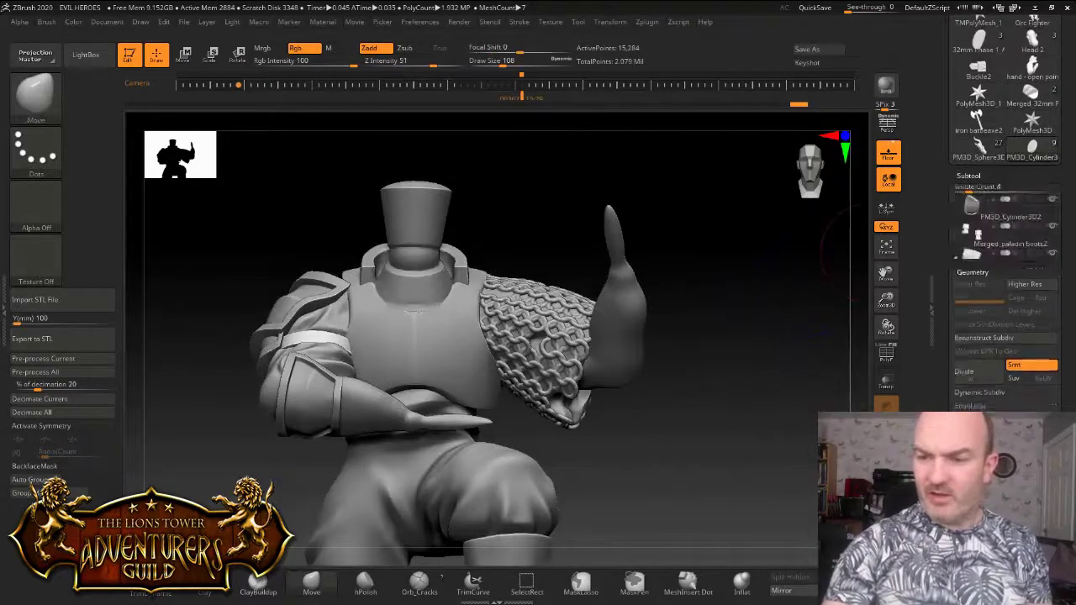
{"action": "left_click", "coordinate": [1020, 390]}
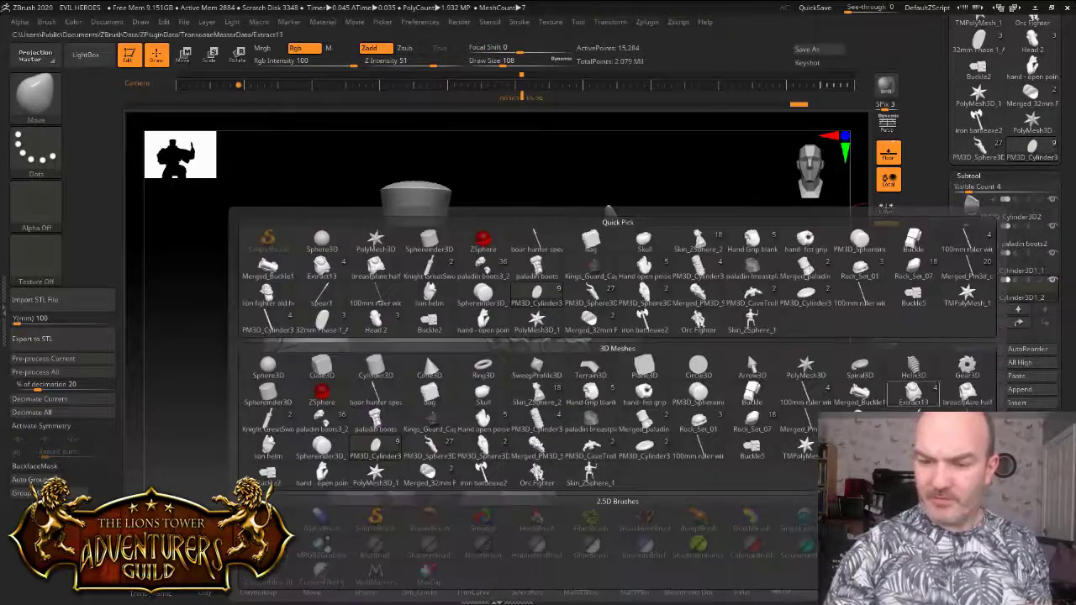
Append a sphere subtool, raise it to the neck and shoulders, and scale it down
{"action": "left_click", "coordinate": [321, 368]}
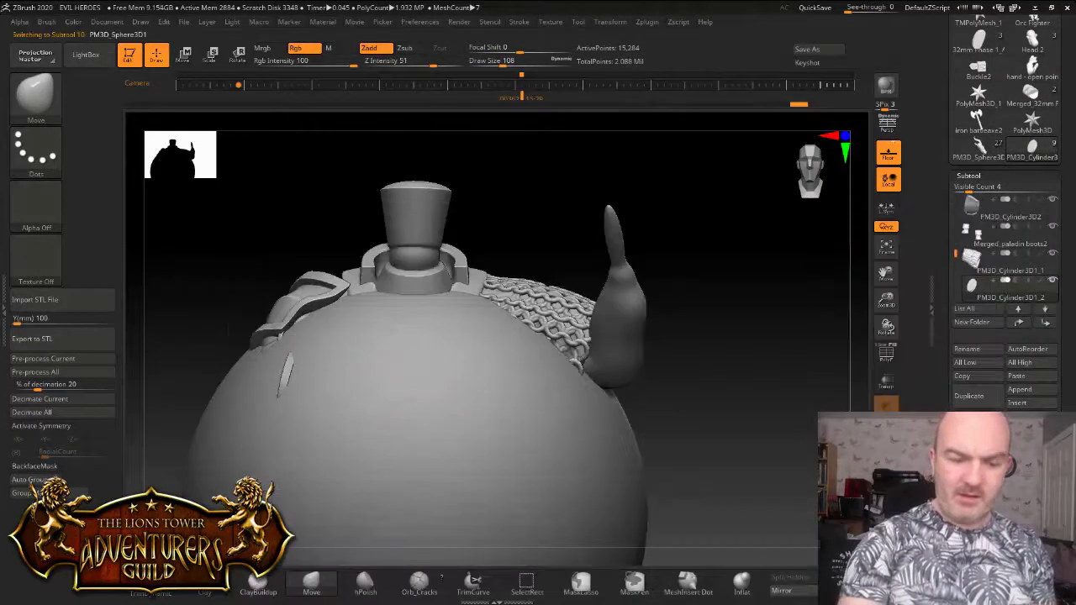
{"action": "key", "text": "w"}
{"action": "left_click_drag", "start_coordinate": [413, 450], "coordinate": [413, 194]}
{"action": "left_click_drag", "start_coordinate": [413, 256], "coordinate": [414, 314]}
{"action": "left_click_drag", "start_coordinate": [689, 336], "coordinate": [815, 337]}
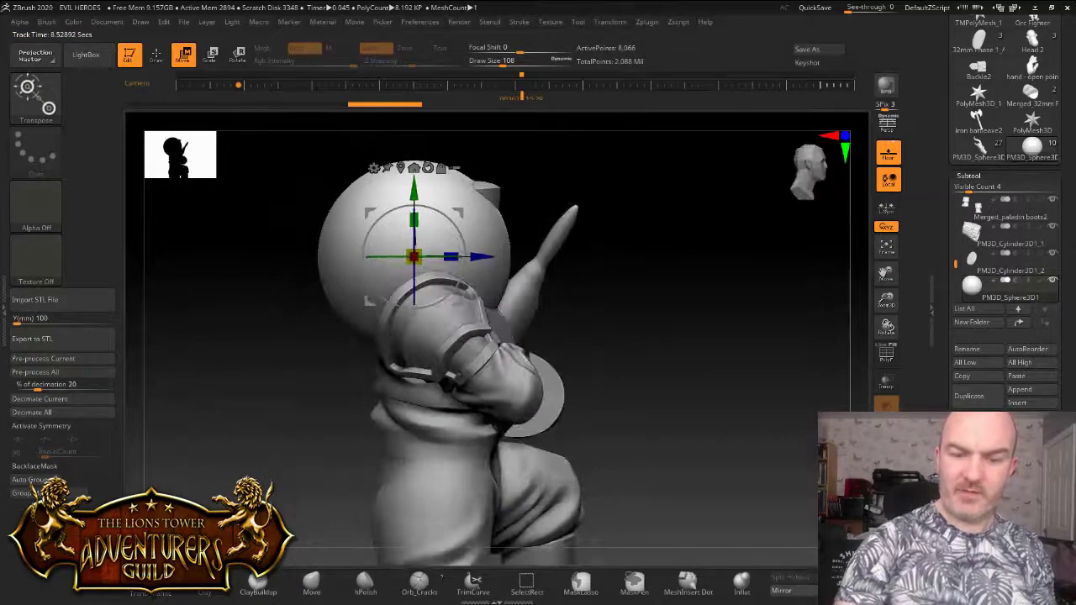
Flatten the top of the sphere down to the shoulder line with the Move brush at draw size 286
{"action": "key", "text": "q"}
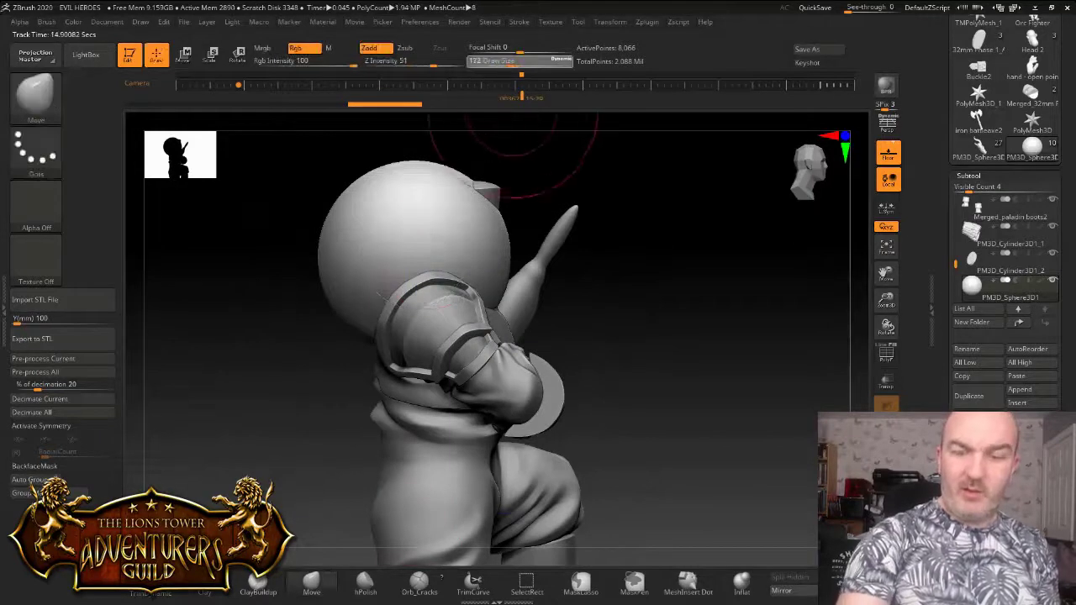
{"action": "left_click_drag", "start_coordinate": [416, 171], "coordinate": [416, 253]}
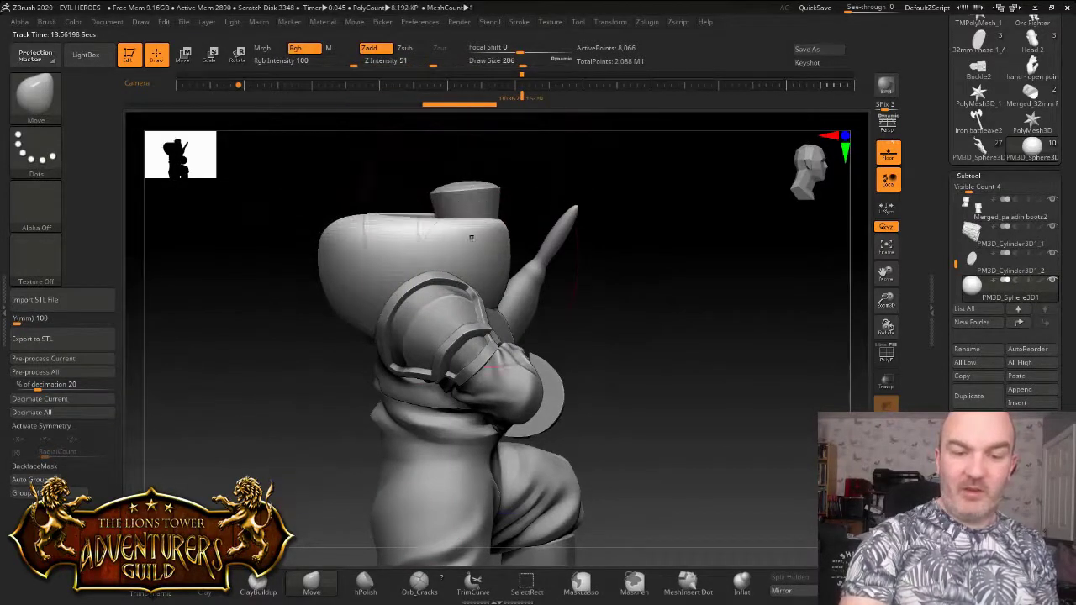
{"action": "left_click_drag", "start_coordinate": [336, 239], "coordinate": [474, 239]}
{"action": "mouse_move", "coordinate": [219, 277]}
{"action": "left_mouse_down"}
{"action": "mouse_move", "coordinate": [353, 281]}
{"action": "mouse_move", "coordinate": [433, 300]}
{"action": "left_mouse_up"}
{"action": "left_click_drag", "start_coordinate": [572, 337], "coordinate": [639, 345]}
{"action": "left_click_drag", "start_coordinate": [314, 224], "coordinate": [286, 250]}
Pull the sides, front and back of the flattened sphere in around the shoulders
{"action": "left_click_drag", "start_coordinate": [521, 336], "coordinate": [673, 336]}
{"action": "left_click_drag", "start_coordinate": [605, 243], "coordinate": [714, 290]}
{"action": "left_click_drag", "start_coordinate": [605, 353], "coordinate": [660, 323]}
{"action": "left_click_drag", "start_coordinate": [285, 252], "coordinate": [295, 265]}
{"action": "mouse_move", "coordinate": [324, 246]}
{"action": "left_mouse_down"}
{"action": "mouse_move", "coordinate": [325, 257]}
{"action": "mouse_move", "coordinate": [373, 271]}
{"action": "left_mouse_up"}
{"action": "left_click_drag", "start_coordinate": [358, 305], "coordinate": [358, 313]}
{"action": "left_click_drag", "start_coordinate": [605, 252], "coordinate": [484, 290]}
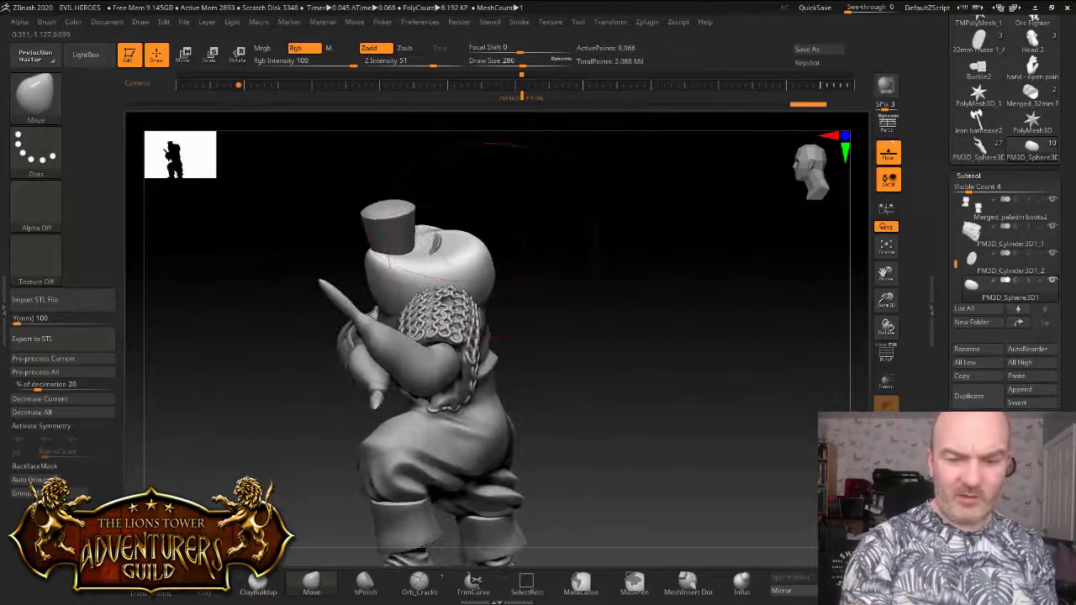
Push the mass down around the neck so it forms a thick collar resting on the shoulders and chest
{"action": "left_click_drag", "start_coordinate": [567, 252], "coordinate": [547, 240]}
{"action": "left_click_drag", "start_coordinate": [426, 245], "coordinate": [419, 256]}
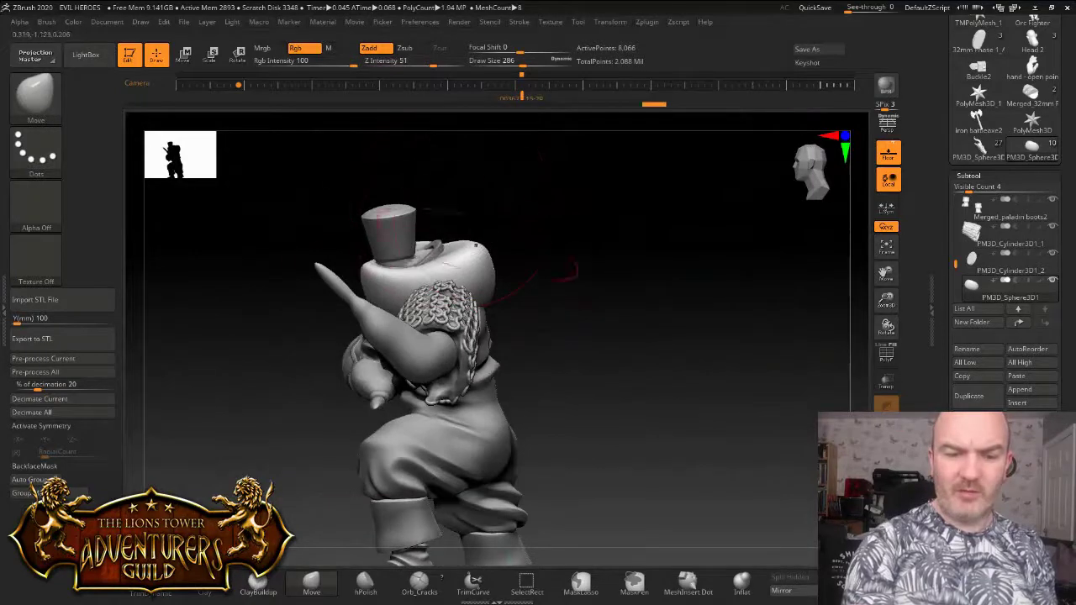
{"action": "left_click_drag", "start_coordinate": [482, 270], "coordinate": [474, 274]}
{"action": "left_click_drag", "start_coordinate": [269, 265], "coordinate": [390, 277]}
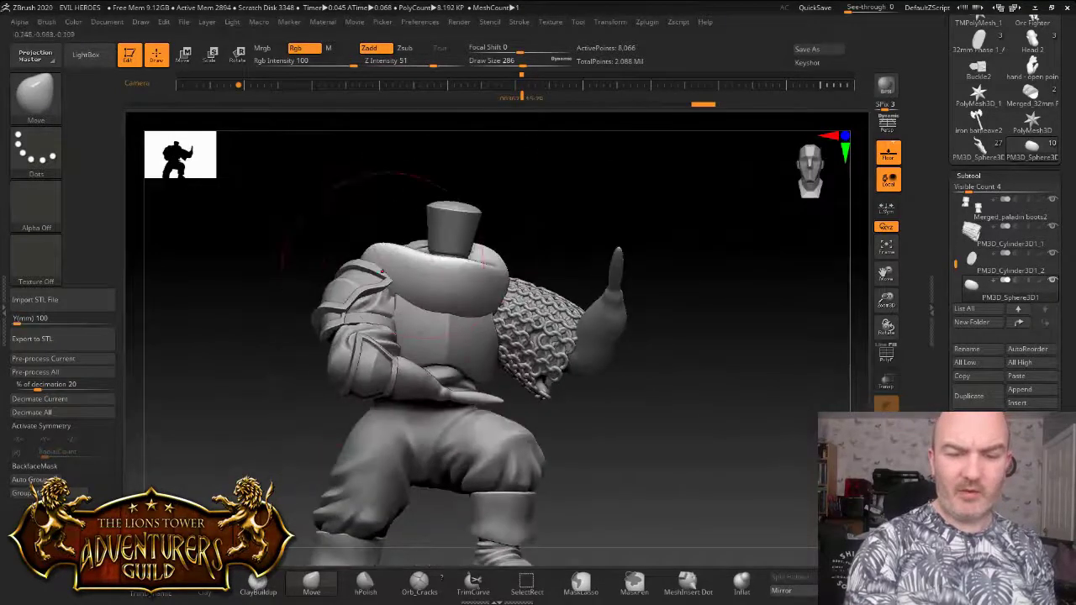
{"action": "left_click_drag", "start_coordinate": [290, 281], "coordinate": [298, 273], "text": "shift"}
{"action": "mouse_move", "coordinate": [727, 332]}
{"action": "left_mouse_down", "text": "alt"}
{"action": "mouse_move", "coordinate": [715, 273]}
{"action": "mouse_move", "coordinate": [588, 293]}
{"action": "mouse_move", "coordinate": [633, 300]}
{"action": "left_mouse_up", "text": "alt"}
{"action": "left_click_drag", "start_coordinate": [295, 290], "coordinate": [395, 277]}
{"action": "mouse_move", "coordinate": [559, 295]}
{"action": "left_mouse_down"}
{"action": "mouse_move", "coordinate": [419, 306]}
{"action": "mouse_move", "coordinate": [437, 304]}
{"action": "left_mouse_up"}
{"action": "mouse_move", "coordinate": [550, 212]}
{"action": "left_mouse_down"}
{"action": "mouse_move", "coordinate": [504, 221]}
{"action": "mouse_move", "coordinate": [656, 220]}
{"action": "left_mouse_up"}
Refine the collar's shape around the neck, upper chest and back
{"action": "key", "text": "ctrl+shift+z"}
{"action": "key", "text": "ctrl+shift+z"}
{"action": "key", "text": "ctrl+shift+z"}
{"action": "key", "text": "ctrl+shift+z"}
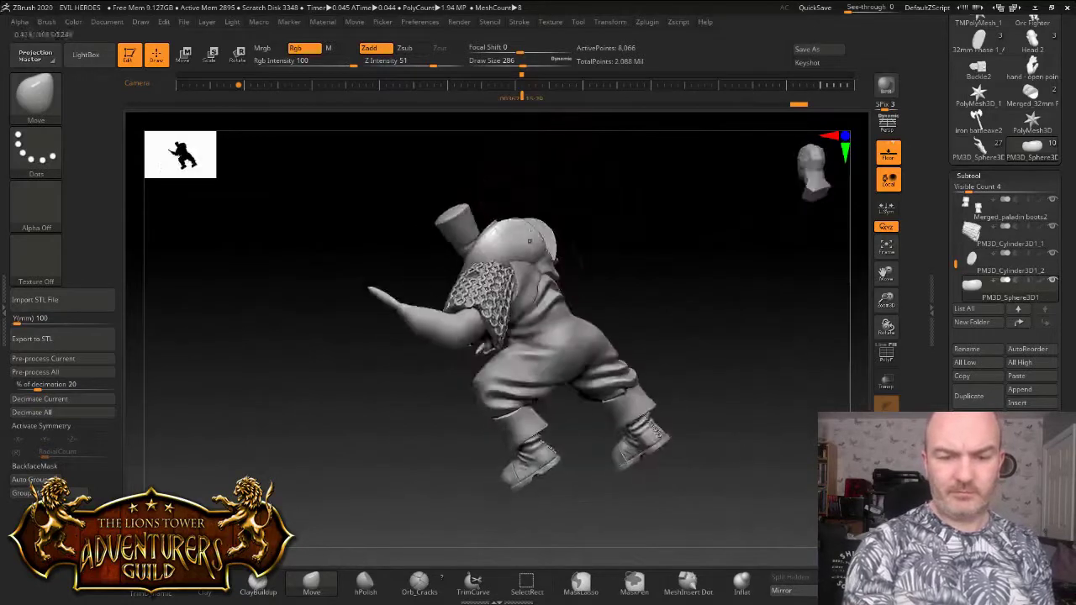
{"action": "key", "text": "ctrl+z"}
{"action": "key", "text": "ctrl+z"}
{"action": "key", "text": "ctrl+z"}
{"action": "key", "text": "ctrl+z"}
{"action": "key", "text": "ctrl+z"}
{"action": "key", "text": "ctrl+z"}
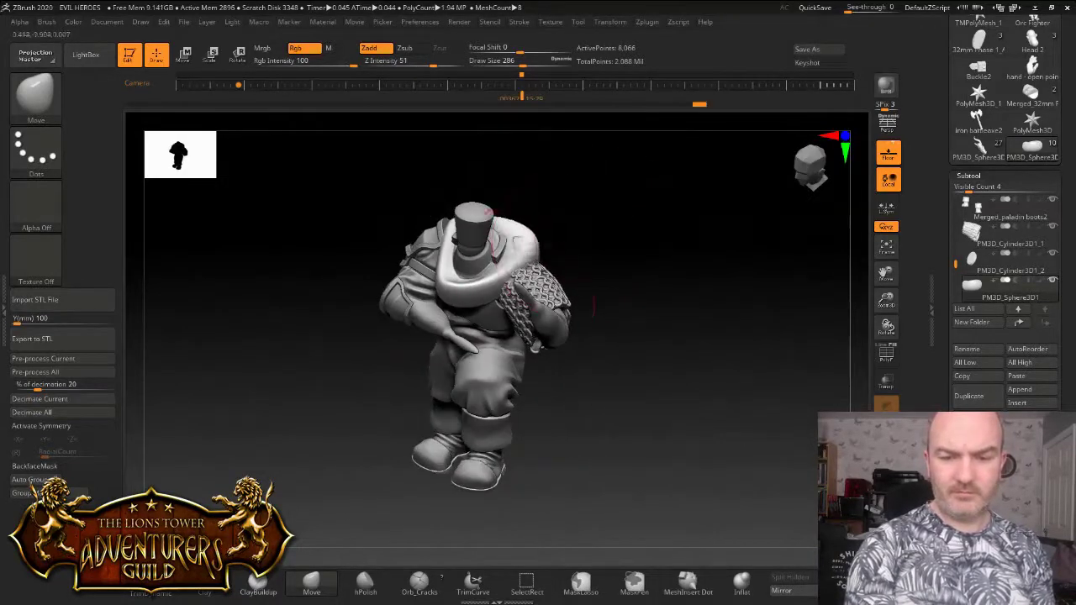
{"action": "key", "text": "ctrl+shift+z"}
{"action": "key", "text": "ctrl+shift+z"}
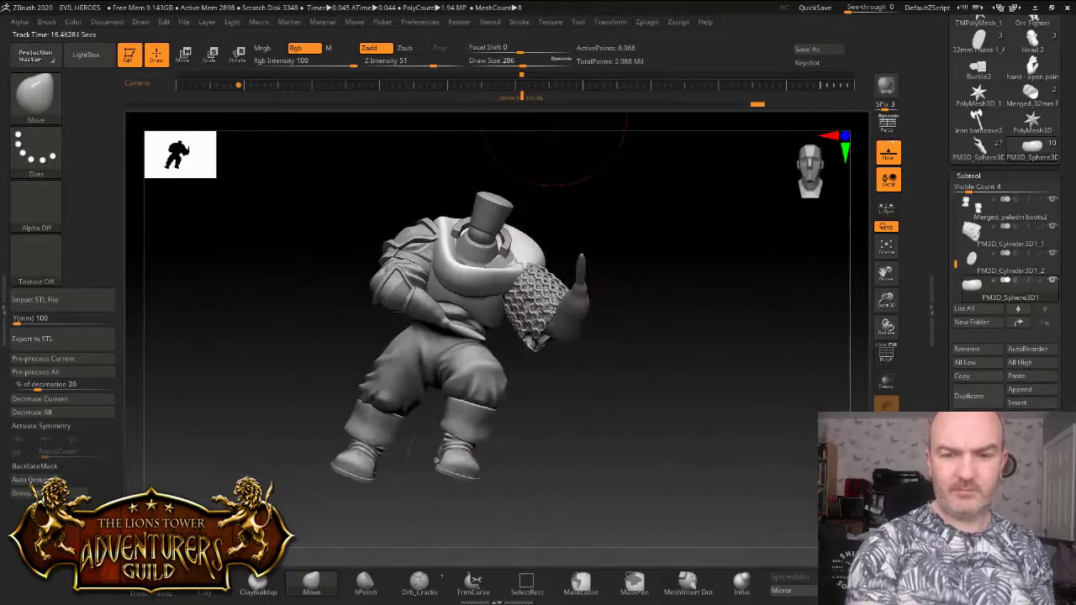
Fit the collar over the chainmail shoulder with the Move brush at draw size 149
{"action": "left_click", "coordinate": [508, 63]}
{"action": "key", "text": "ctrl+shift+z"}
{"action": "key", "text": "ctrl+shift+z"}
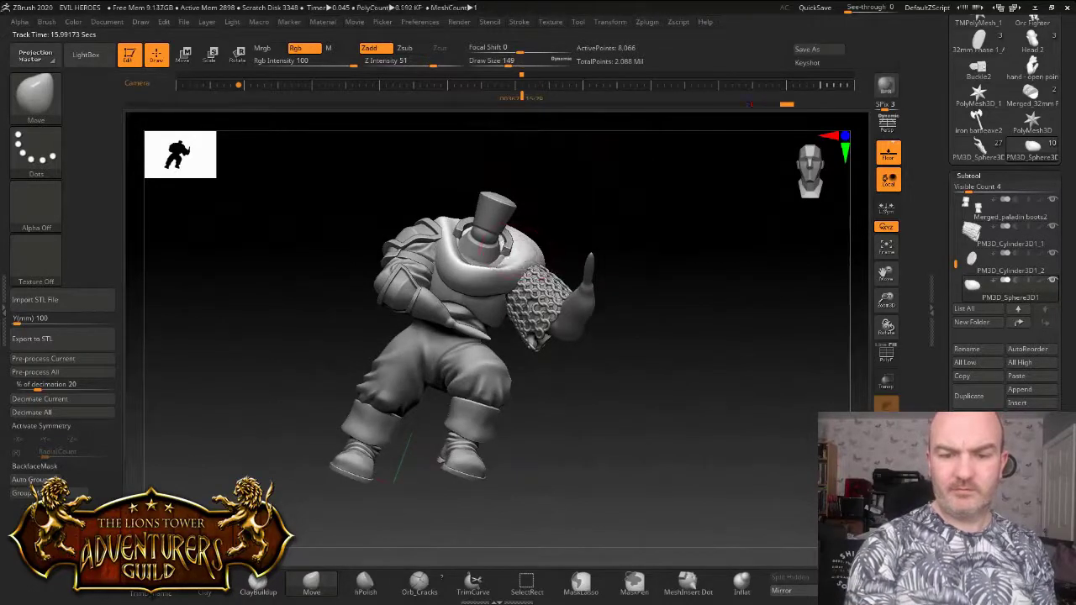
{"action": "left_click_drag", "start_coordinate": [622, 244], "coordinate": [509, 250]}
Build up cloth volume on the collar above the chainmail shoulder and upper back with the ClayBuildup brush
{"action": "left_click", "coordinate": [258, 581]}
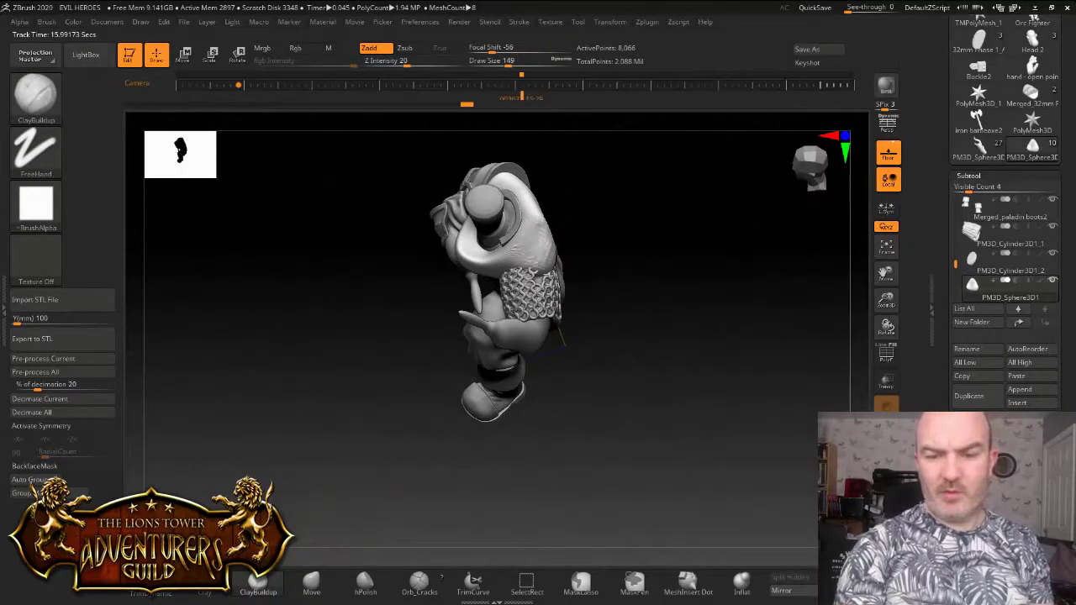
{"action": "left_click_drag", "start_coordinate": [539, 219], "coordinate": [547, 245]}
{"action": "left_click_drag", "start_coordinate": [601, 294], "coordinate": [673, 290]}
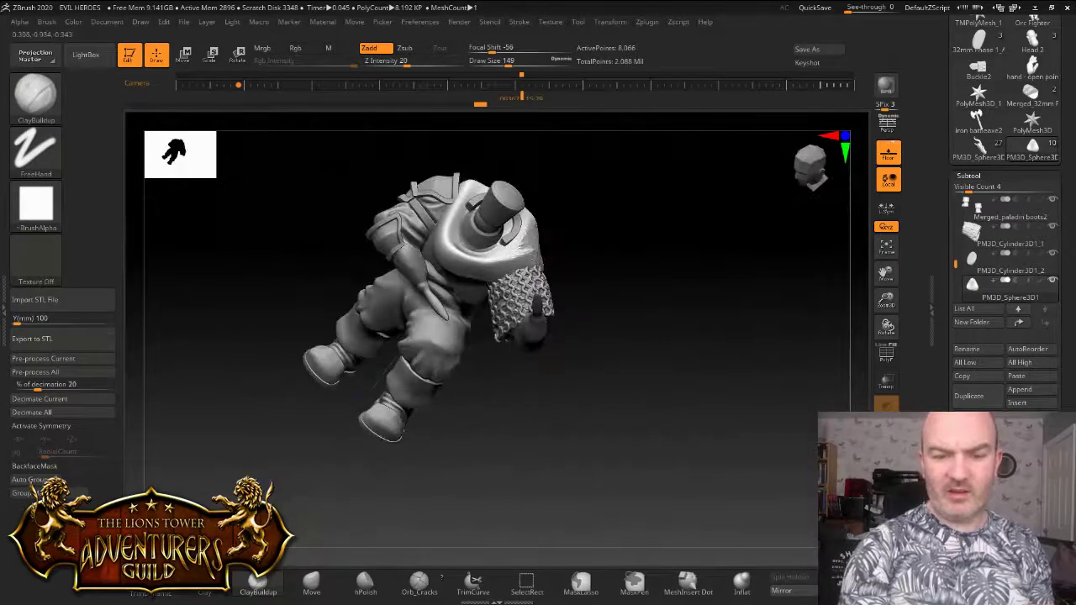
{"action": "left_click_drag", "start_coordinate": [616, 212], "coordinate": [580, 220]}
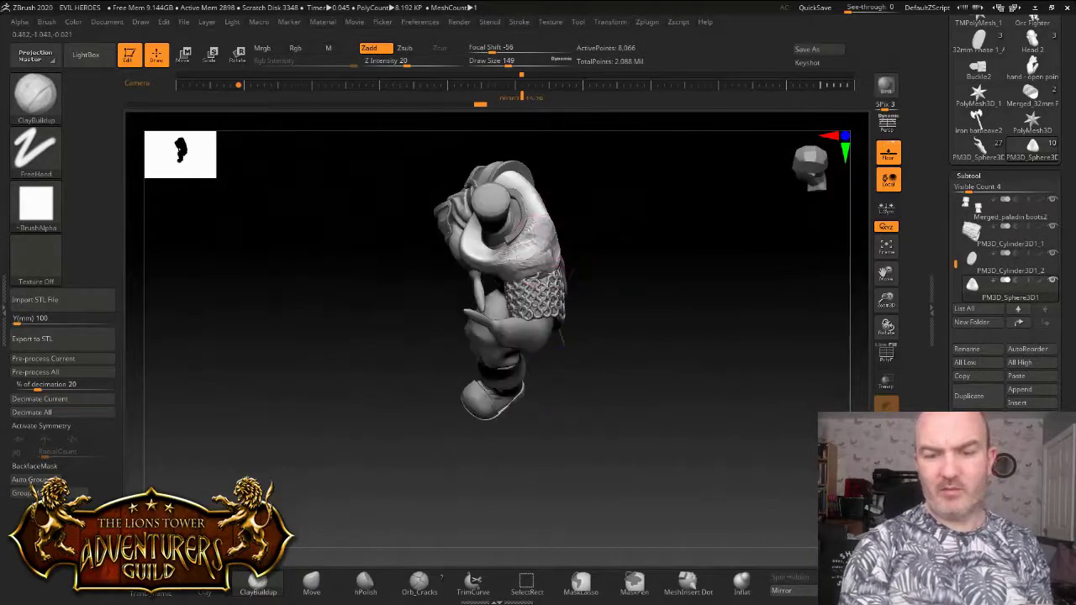
{"action": "left_click_drag", "start_coordinate": [561, 338], "coordinate": [561, 258]}
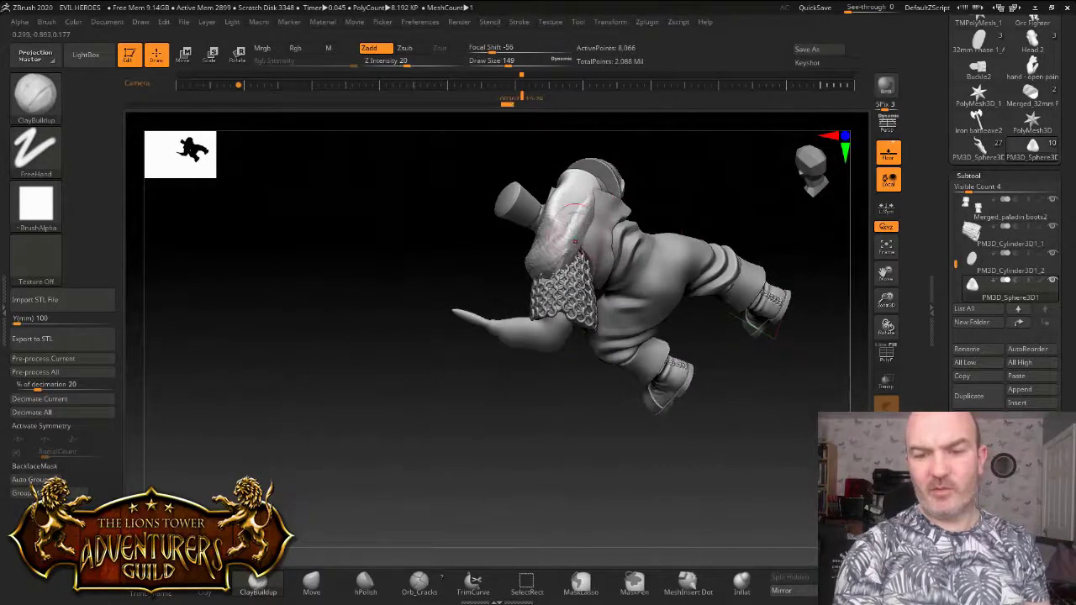
{"action": "left_click_drag", "start_coordinate": [588, 208], "coordinate": [566, 261]}
{"action": "mouse_move", "coordinate": [714, 168]}
{"action": "left_mouse_down"}
{"action": "mouse_move", "coordinate": [679, 193]}
{"action": "mouse_move", "coordinate": [656, 296]}
{"action": "left_mouse_up"}
{"action": "left_click_drag", "start_coordinate": [694, 240], "coordinate": [679, 282]}
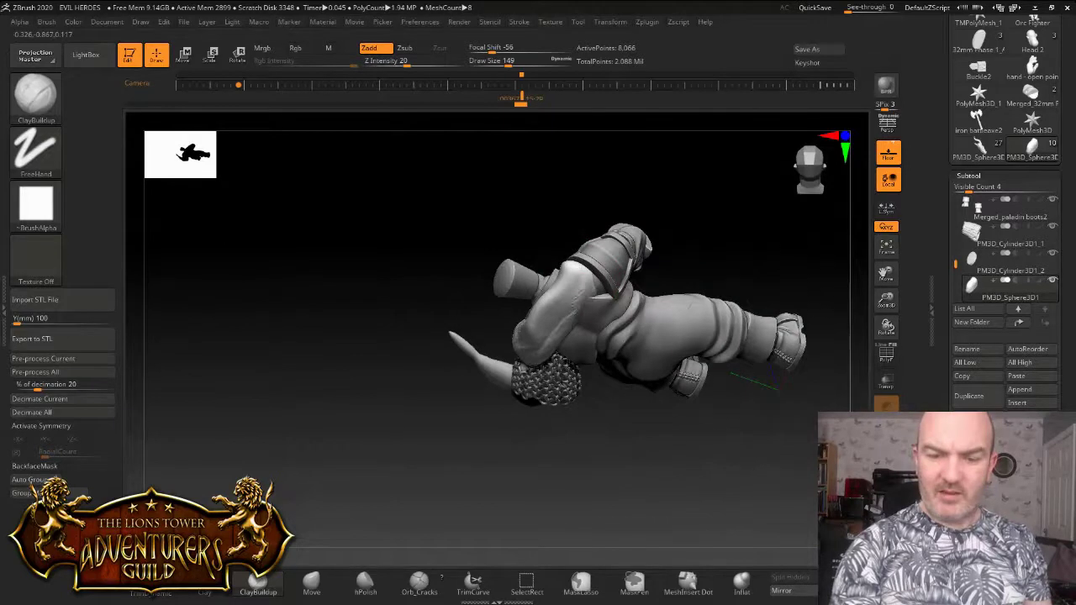
Continue the ClayBuildup strokes around the back, armoured shoulder and front of the collar
{"action": "left_click_drag", "start_coordinate": [571, 291], "coordinate": [555, 325]}
{"action": "left_click_drag", "start_coordinate": [672, 214], "coordinate": [756, 220]}
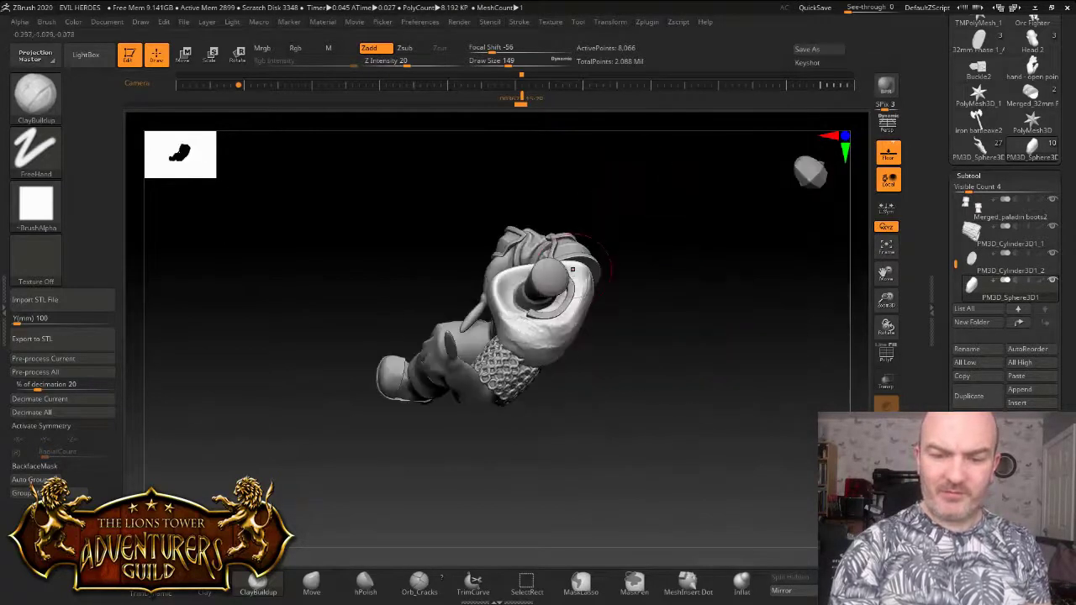
{"action": "right_click_drag", "start_coordinate": [568, 324], "coordinate": [588, 336]}
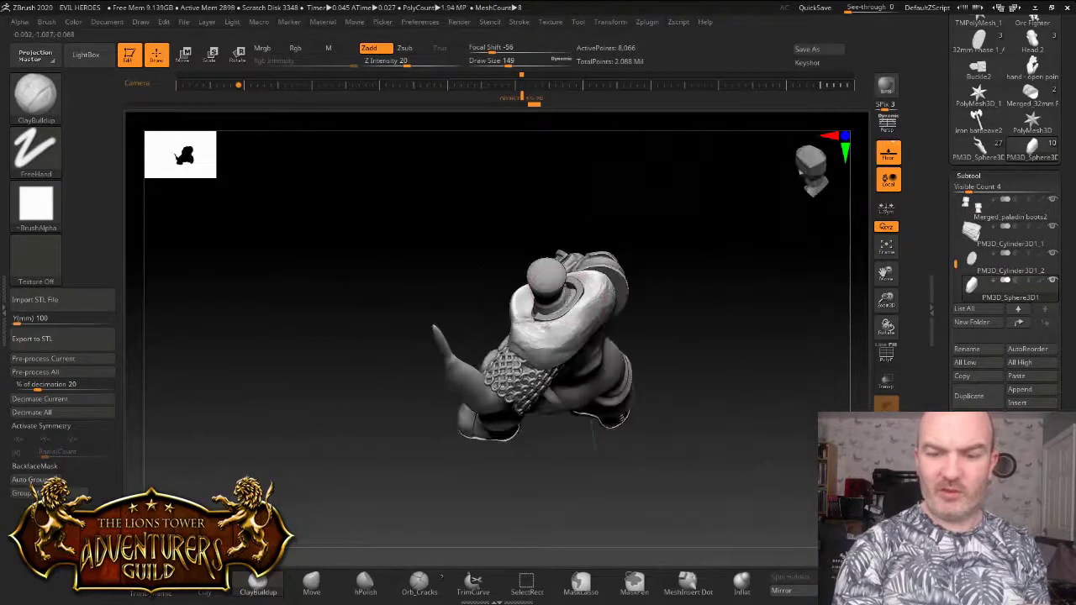
{"action": "right_click_drag", "start_coordinate": [583, 288], "coordinate": [585, 281]}
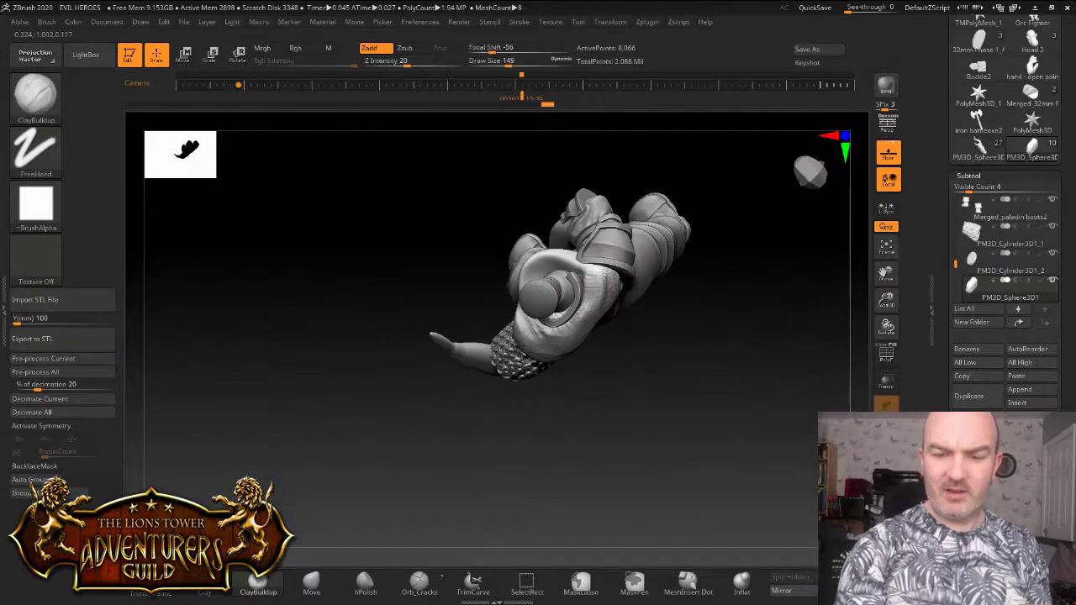
{"action": "right_click_drag", "start_coordinate": [637, 290], "coordinate": [643, 282]}
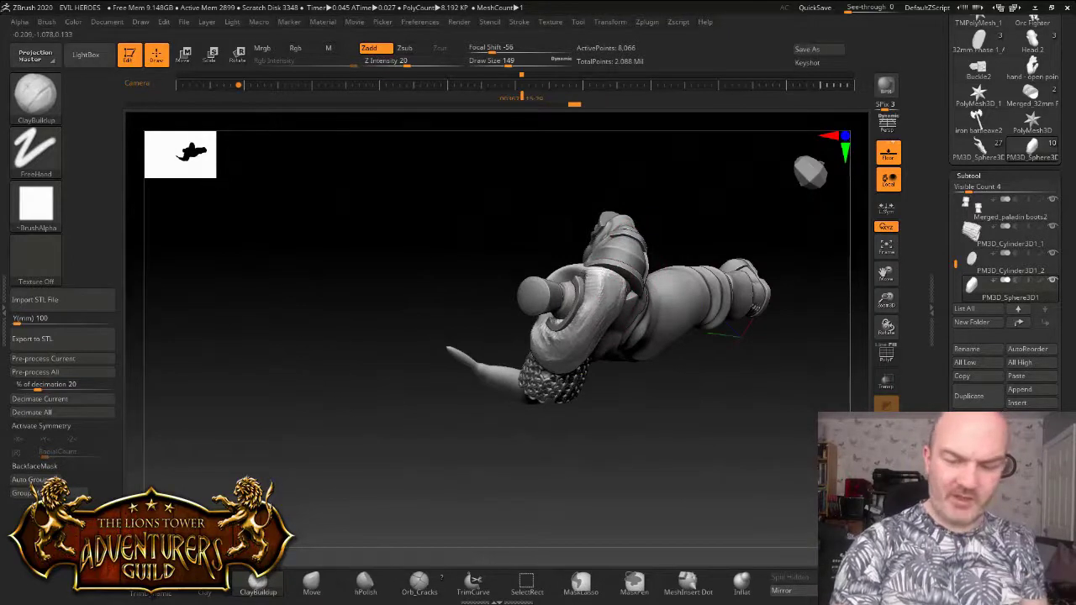
{"action": "right_click_drag", "start_coordinate": [632, 290], "coordinate": [580, 336]}
{"action": "mouse_move", "coordinate": [586, 391]}
{"action": "right_mouse_down"}
{"action": "mouse_move", "coordinate": [624, 389]}
{"action": "mouse_move", "coordinate": [603, 406]}
{"action": "mouse_move", "coordinate": [587, 390]}
{"action": "right_mouse_up"}
{"action": "left_click_drag", "start_coordinate": [536, 340], "coordinate": [551, 368]}
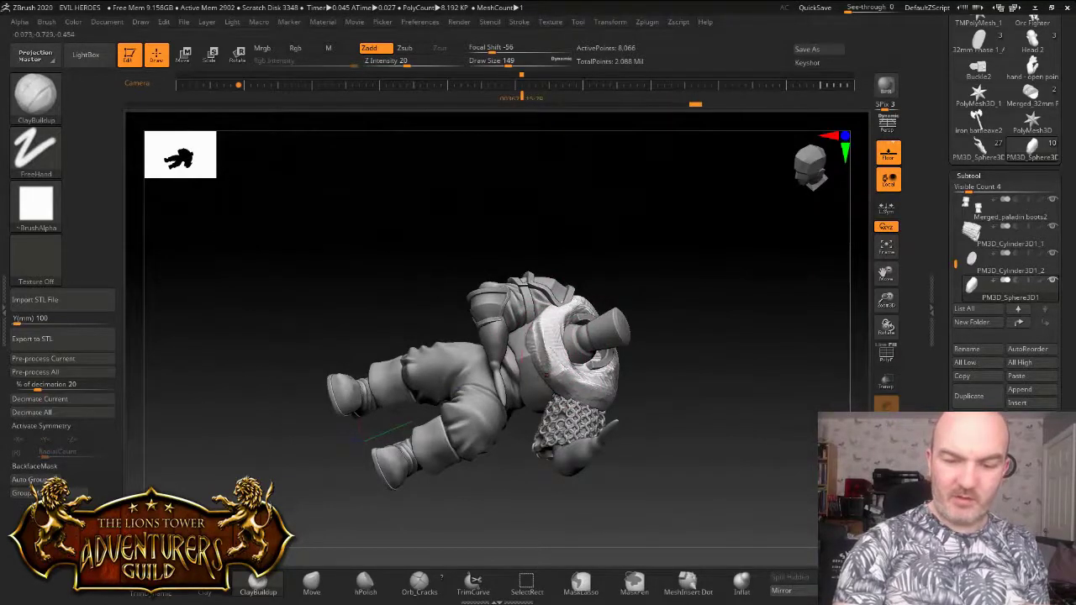
{"action": "mouse_move", "coordinate": [620, 229]}
{"action": "left_mouse_down"}
{"action": "mouse_move", "coordinate": [612, 238]}
{"action": "mouse_move", "coordinate": [659, 294]}
{"action": "mouse_move", "coordinate": [757, 261]}
{"action": "mouse_move", "coordinate": [672, 267]}
{"action": "left_mouse_up"}
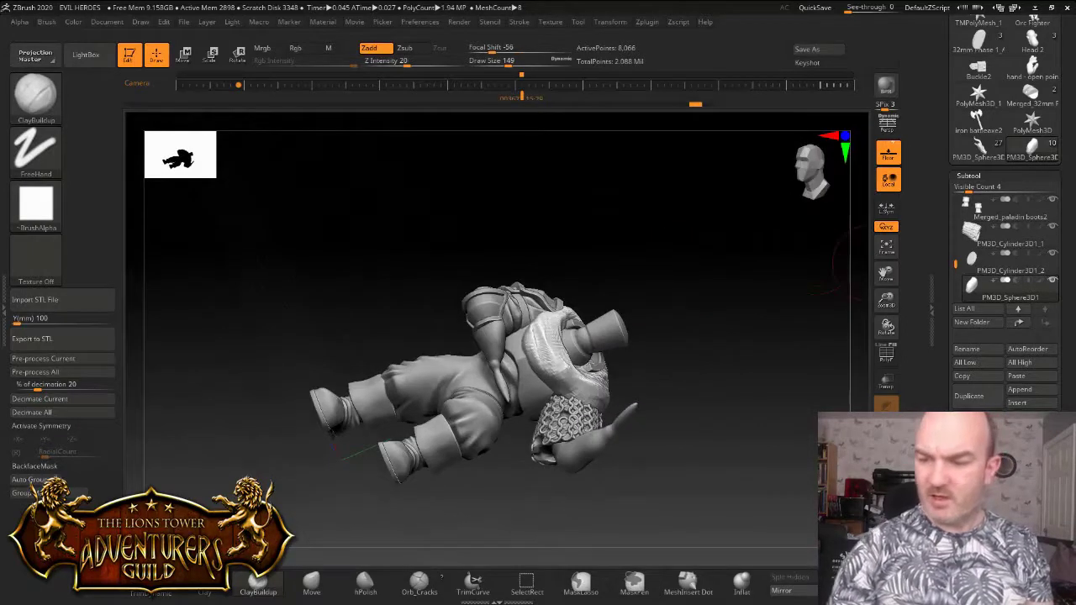
Remesh the collar with DynaMesh, with the Polish option on
{"action": "left_click", "coordinate": [973, 568]}
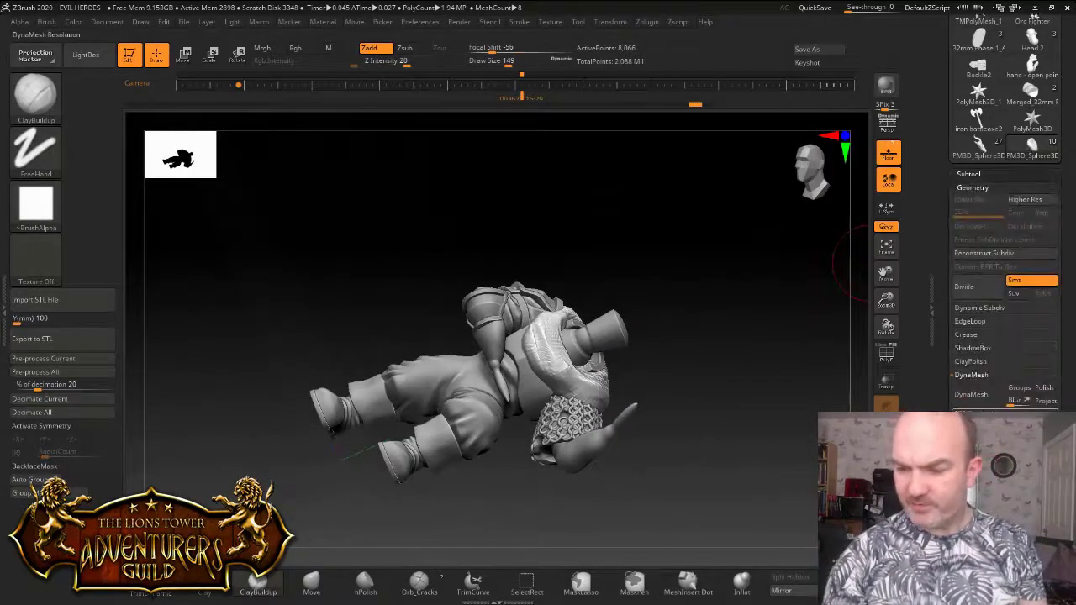
{"action": "left_click", "coordinate": [1043, 387]}
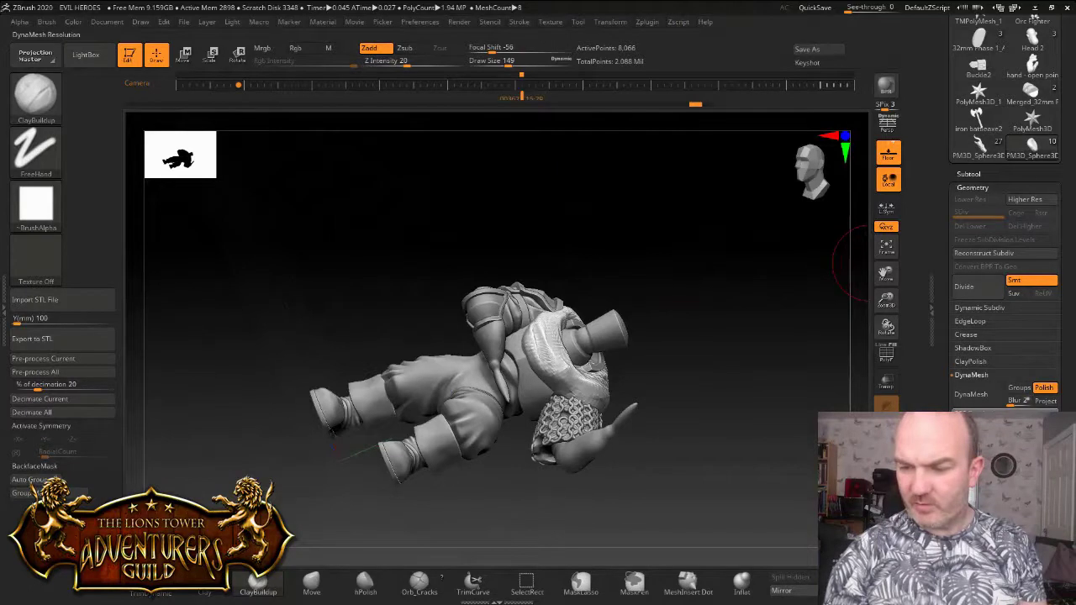
{"action": "left_click_drag", "start_coordinate": [672, 260], "coordinate": [702, 253]}
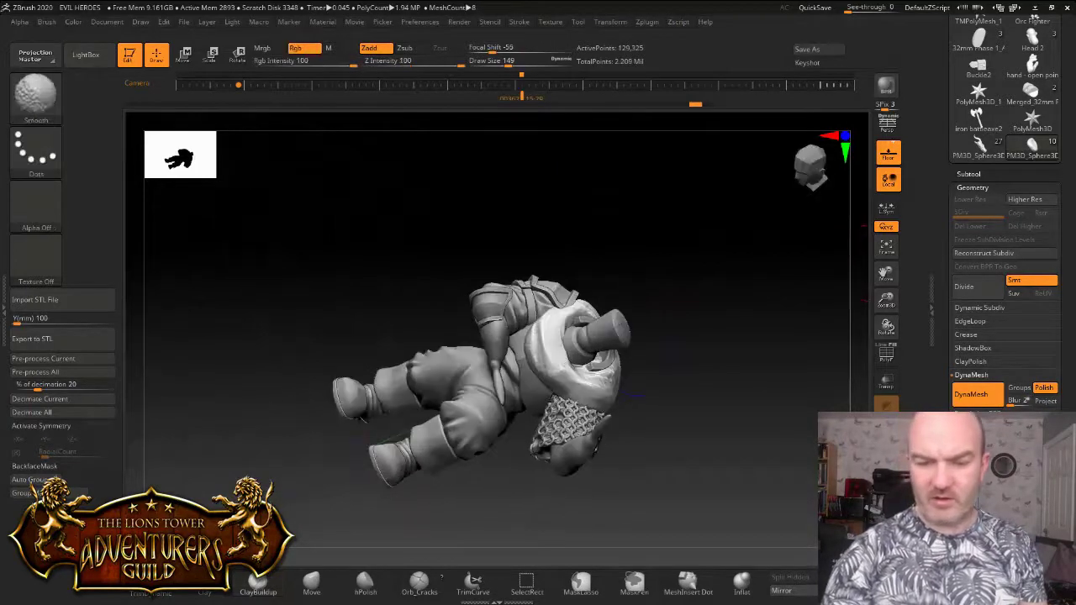
Smooth the clay strokes around the front, sides and back of the collar
{"action": "left_click_drag", "start_coordinate": [378, 252], "coordinate": [269, 256]}
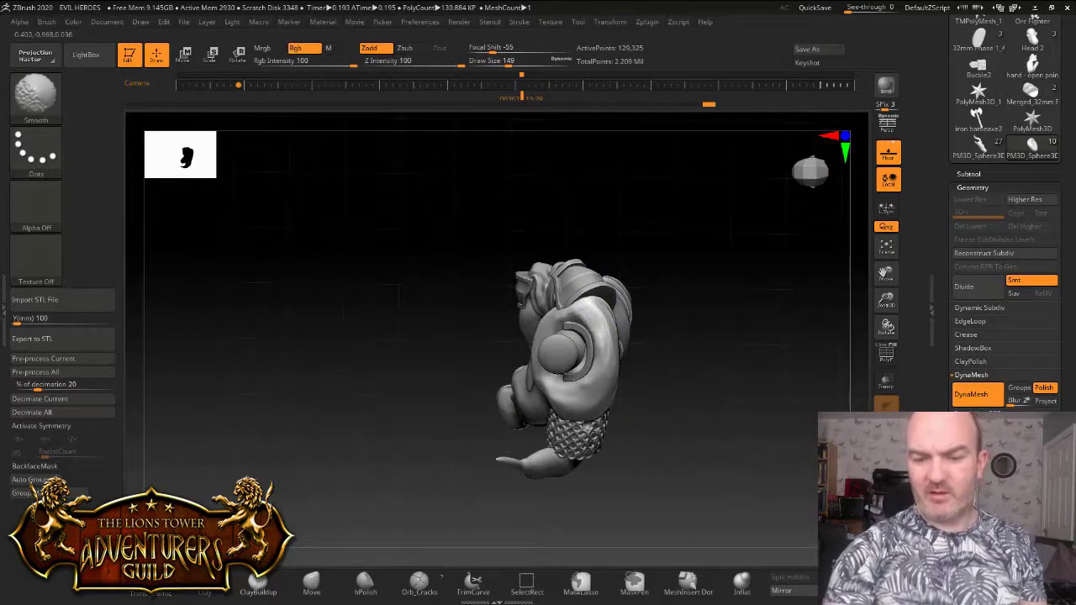
{"action": "left_click_drag", "start_coordinate": [648, 302], "coordinate": [593, 300]}
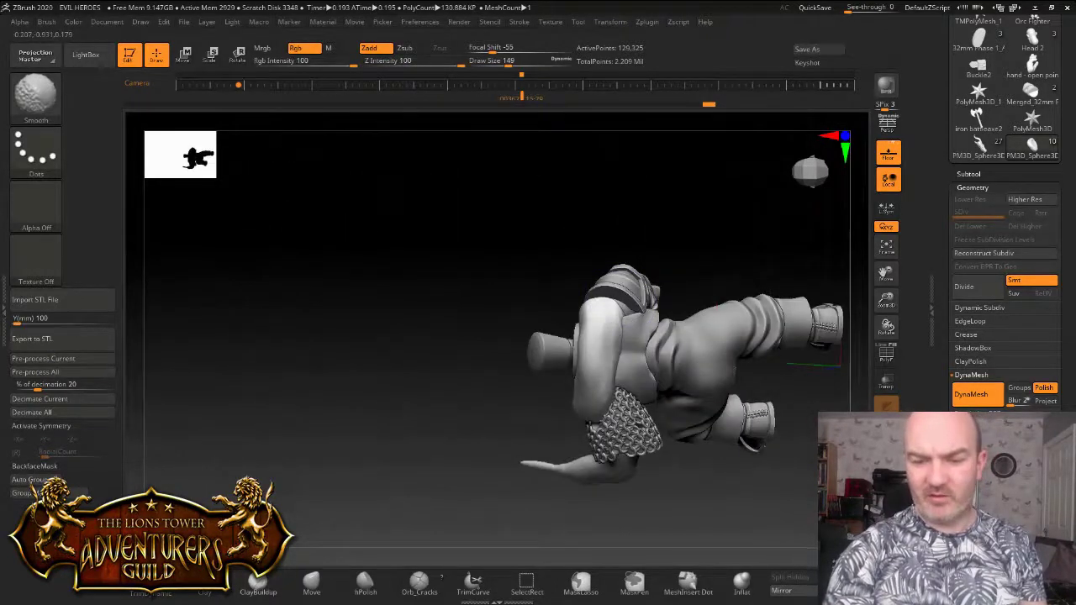
{"action": "mouse_move", "coordinate": [336, 378]}
{"action": "left_mouse_down"}
{"action": "mouse_move", "coordinate": [453, 286]}
{"action": "mouse_move", "coordinate": [534, 265]}
{"action": "left_mouse_up"}
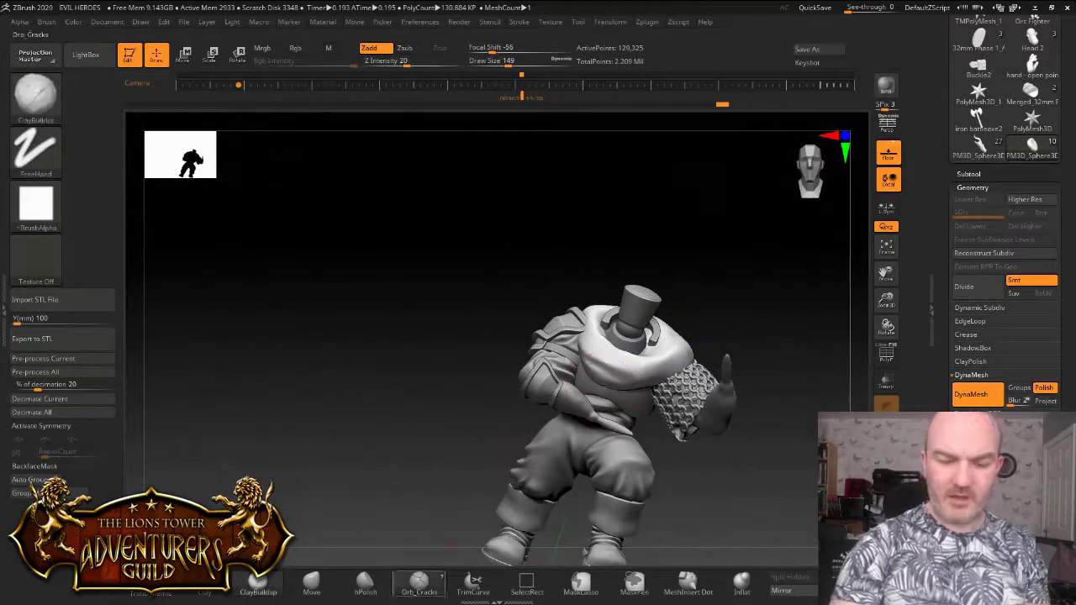
Carve curved fold lines across the front of the collar with the Orb_Cracks brush at draw size 104
{"action": "left_click", "coordinate": [418, 583]}
{"action": "left_click", "coordinate": [503, 62]}
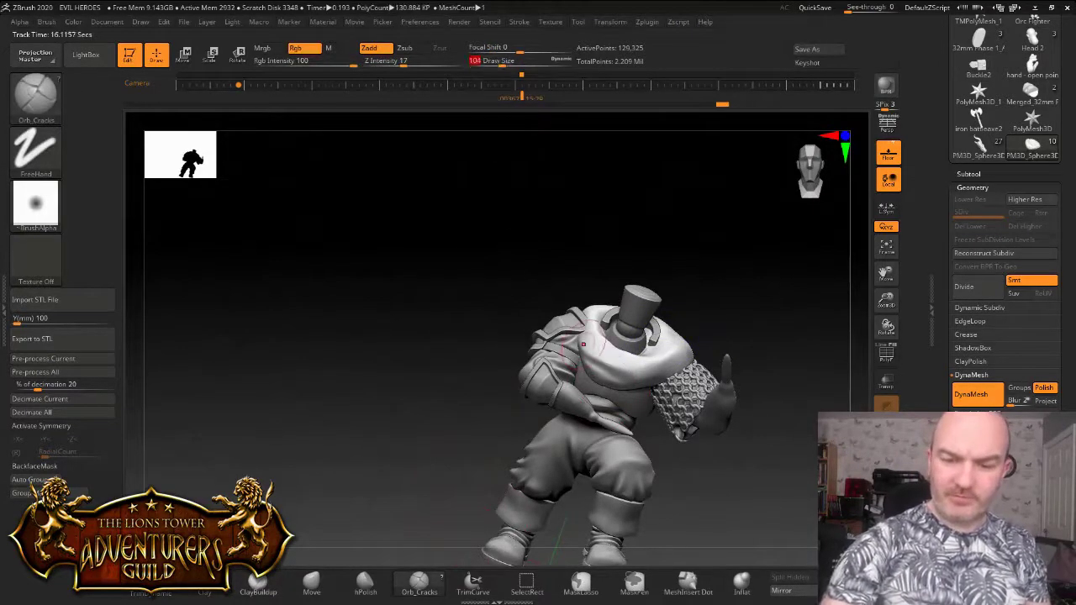
{"action": "right_click_drag", "start_coordinate": [577, 334], "coordinate": [589, 337]}
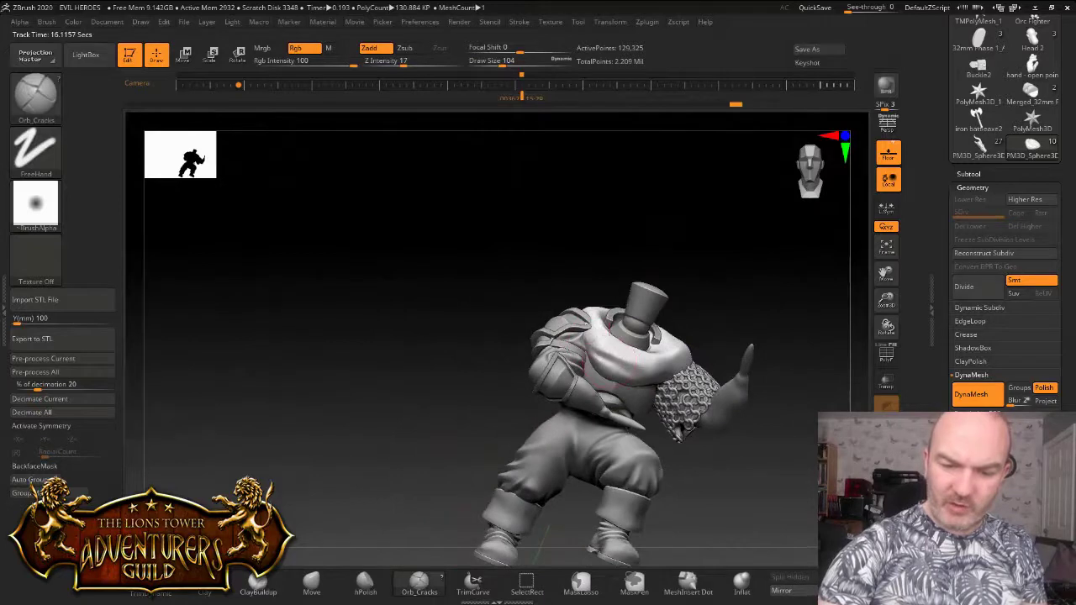
{"action": "mouse_move", "coordinate": [592, 345]}
{"action": "left_mouse_down"}
{"action": "mouse_move", "coordinate": [619, 361]}
{"action": "mouse_move", "coordinate": [663, 362]}
{"action": "left_mouse_up"}
{"action": "right_click_drag", "start_coordinate": [669, 363], "coordinate": [648, 362]}
{"action": "left_click_drag", "start_coordinate": [659, 363], "coordinate": [701, 338]}
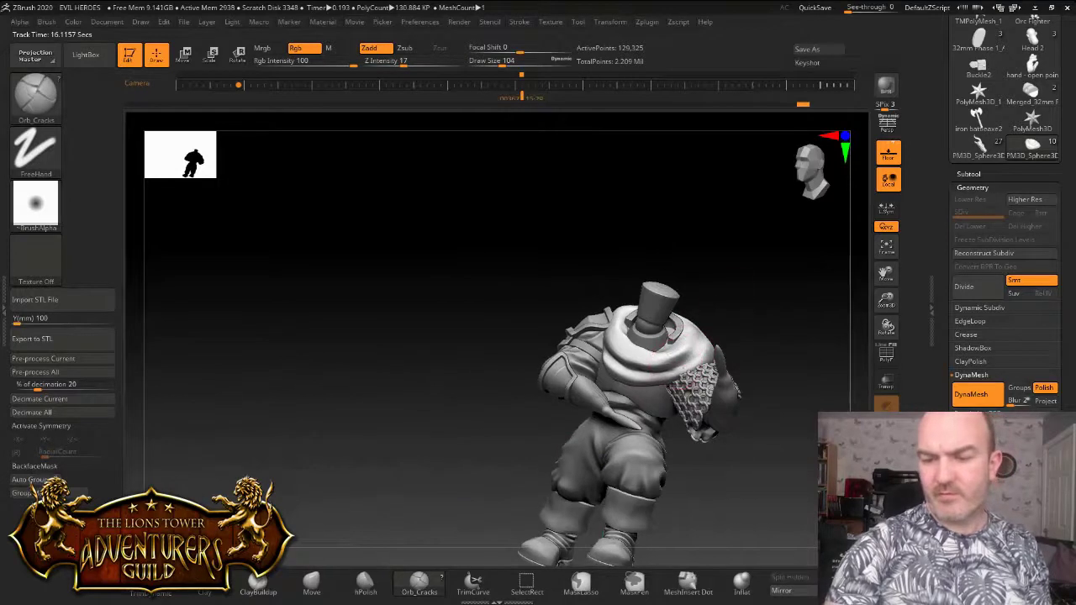
Carry the carved folds over the chainmail shoulder and onto the back of the collar
{"action": "right_click_drag", "start_coordinate": [751, 295], "coordinate": [716, 320]}
{"action": "left_click_drag", "start_coordinate": [702, 352], "coordinate": [715, 328]}
{"action": "mouse_move", "coordinate": [765, 317]}
{"action": "right_mouse_down"}
{"action": "mouse_move", "coordinate": [732, 321]}
{"action": "mouse_move", "coordinate": [719, 296]}
{"action": "right_mouse_up"}
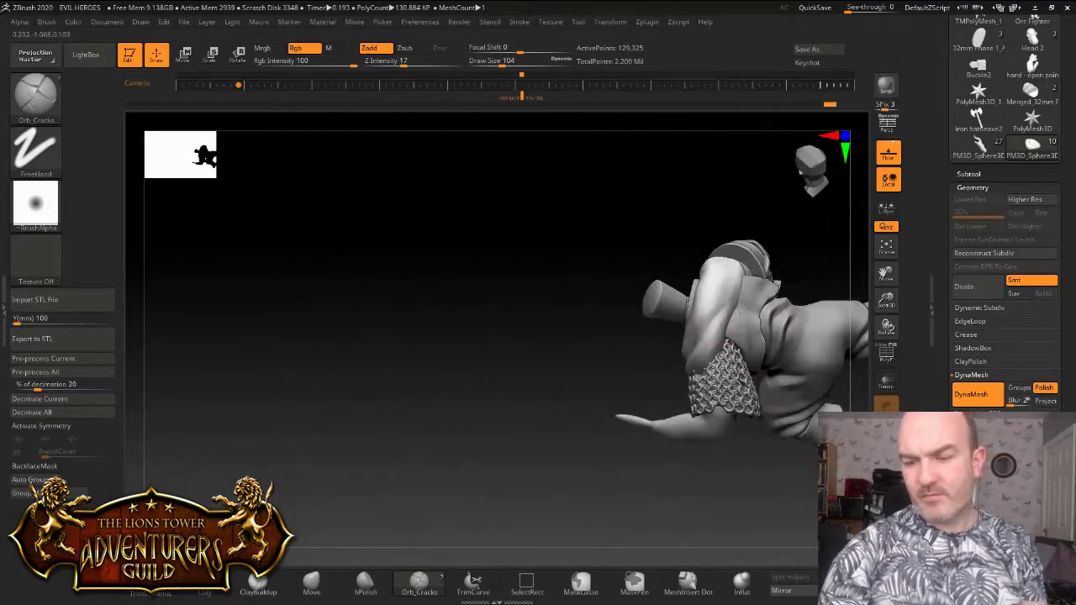
{"action": "left_click_drag", "start_coordinate": [715, 324], "coordinate": [733, 293]}
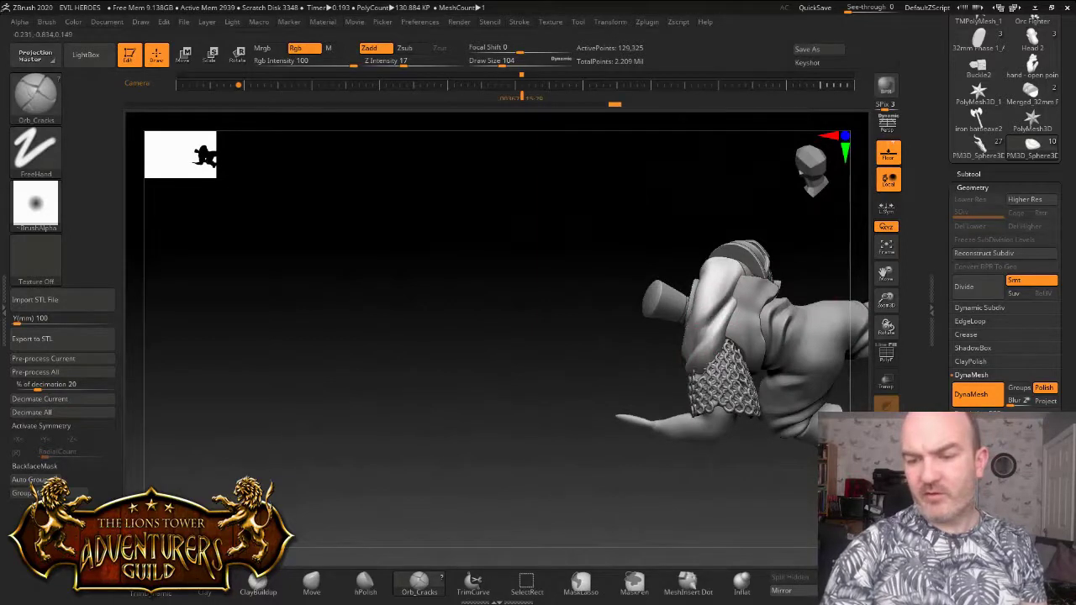
Carve further creases around the back and armoured-shoulder side of the collar and check it from the front
{"action": "left_click_drag", "start_coordinate": [796, 226], "coordinate": [837, 235]}
{"action": "right_click_drag", "start_coordinate": [728, 280], "coordinate": [744, 273]}
{"action": "left_click_drag", "start_coordinate": [796, 179], "coordinate": [790, 174]}
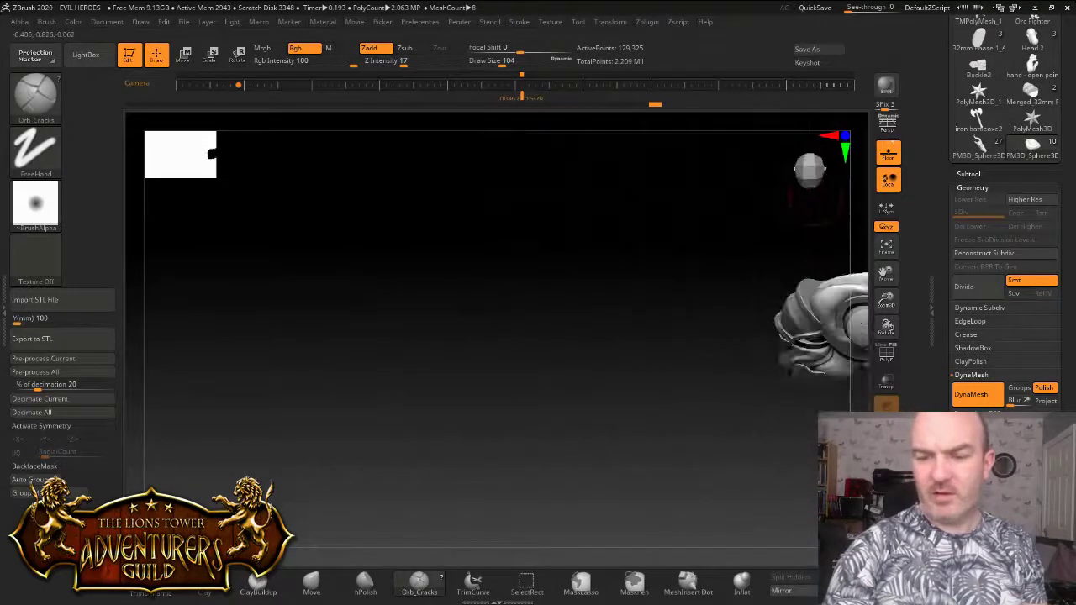
{"action": "left_click_drag", "start_coordinate": [886, 273], "coordinate": [589, 384]}
{"action": "right_click_drag", "start_coordinate": [728, 343], "coordinate": [721, 275]}
{"action": "left_click_drag", "start_coordinate": [883, 300], "coordinate": [874, 271]}
{"action": "mouse_move", "coordinate": [740, 336]}
{"action": "left_mouse_down"}
{"action": "mouse_move", "coordinate": [734, 294]}
{"action": "mouse_move", "coordinate": [728, 336]}
{"action": "left_mouse_up"}
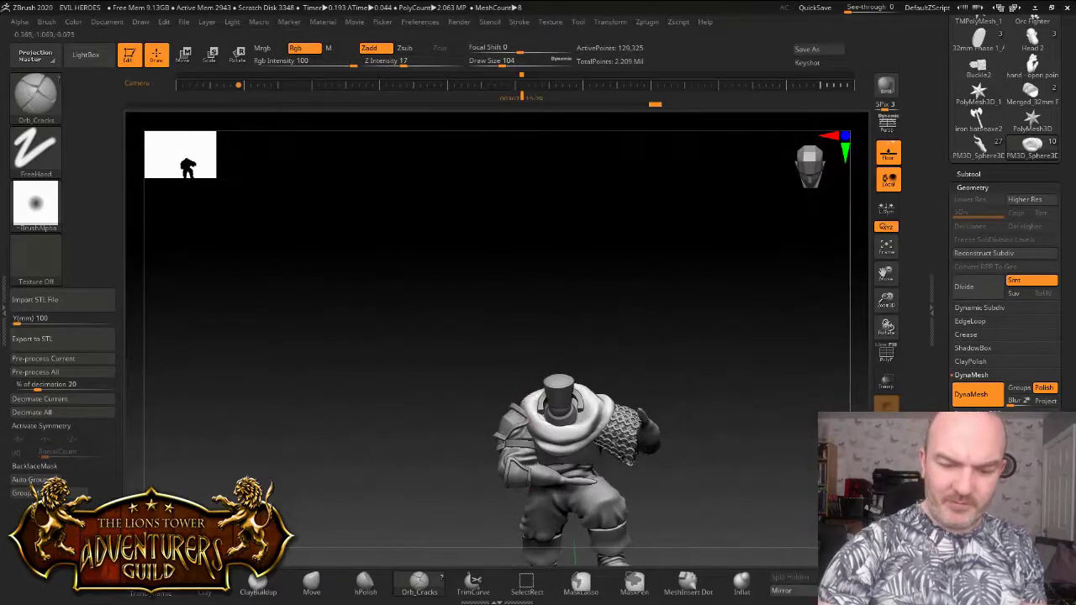
Deepen the fold creases across the front and chainmail-shoulder side of the collar with the Orb_Cracks brush
{"action": "right_click_drag", "start_coordinate": [535, 420], "coordinate": [543, 429]}
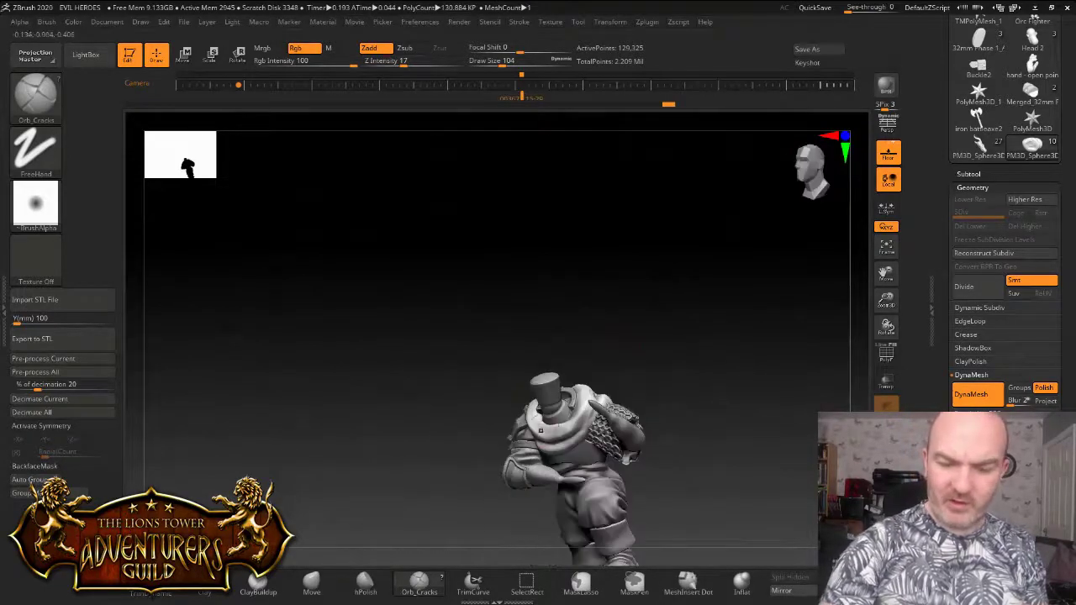
{"action": "mouse_move", "coordinate": [592, 397]}
{"action": "right_mouse_down"}
{"action": "mouse_move", "coordinate": [581, 407]}
{"action": "mouse_move", "coordinate": [601, 367]}
{"action": "mouse_move", "coordinate": [586, 377]}
{"action": "right_mouse_up"}
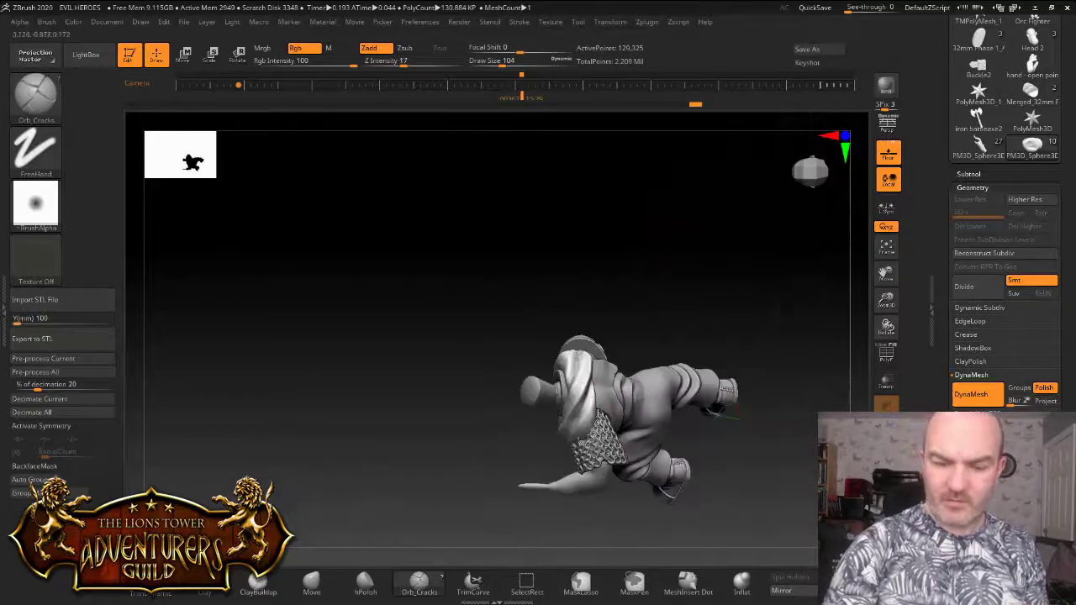
{"action": "mouse_move", "coordinate": [570, 422]}
{"action": "right_mouse_down"}
{"action": "mouse_move", "coordinate": [602, 408]}
{"action": "mouse_move", "coordinate": [547, 417]}
{"action": "right_mouse_up"}
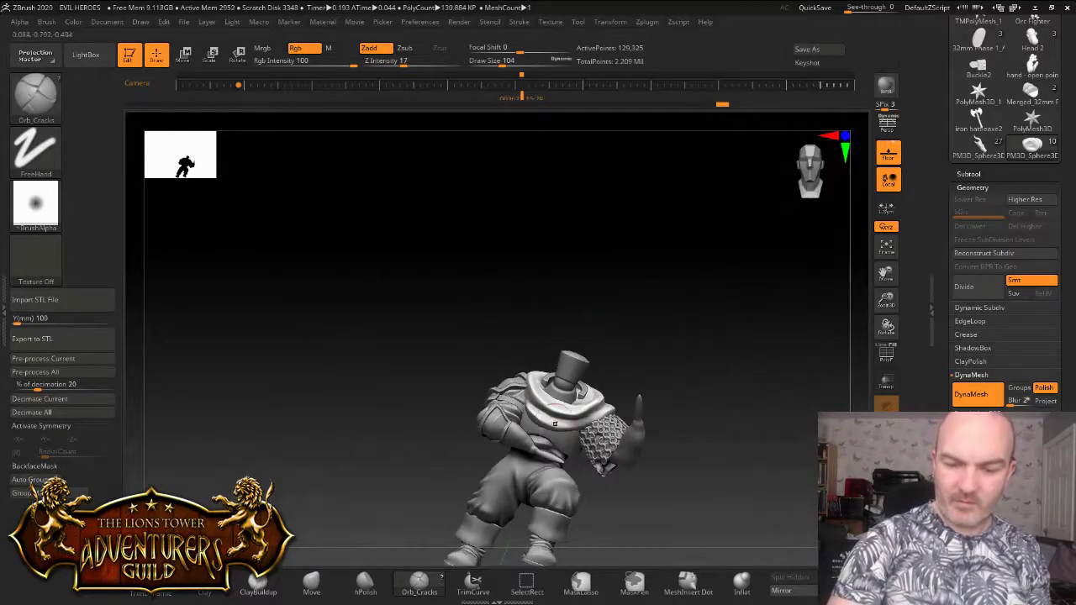
{"action": "mouse_move", "coordinate": [635, 391]}
{"action": "right_mouse_down"}
{"action": "mouse_move", "coordinate": [630, 414]}
{"action": "mouse_move", "coordinate": [602, 427]}
{"action": "right_mouse_up"}
{"action": "right_click_drag", "start_coordinate": [550, 327], "coordinate": [521, 359], "text": "ctrl"}
Carve finer creases over the front, chainmail shoulder and back of the collar with Orb_Cracks at draw size 71
{"action": "left_click_drag", "start_coordinate": [503, 64], "coordinate": [496, 64]}
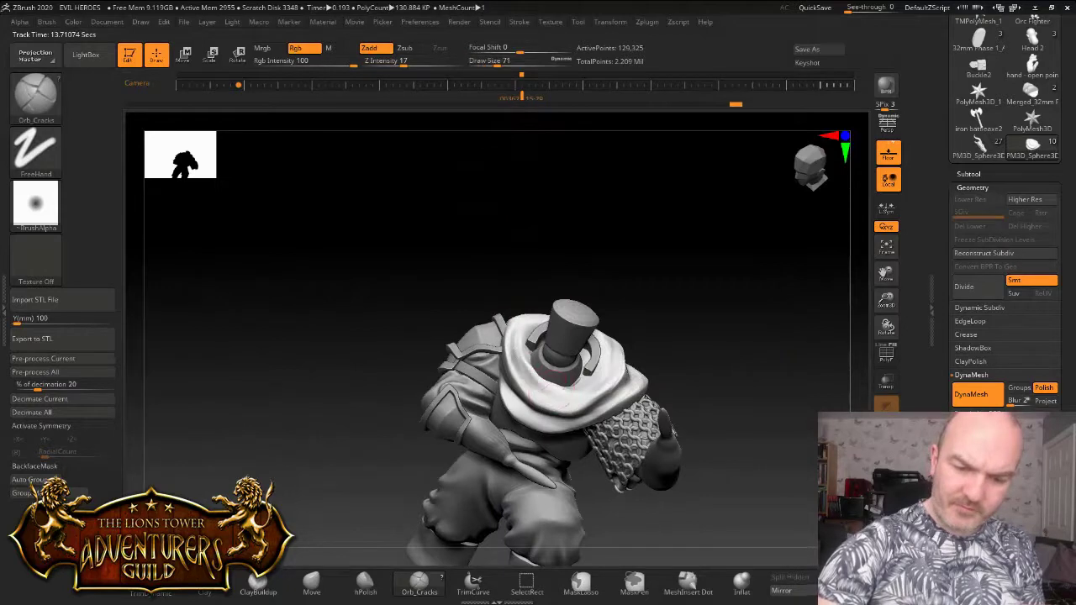
{"action": "right_click_drag", "start_coordinate": [570, 418], "coordinate": [525, 384]}
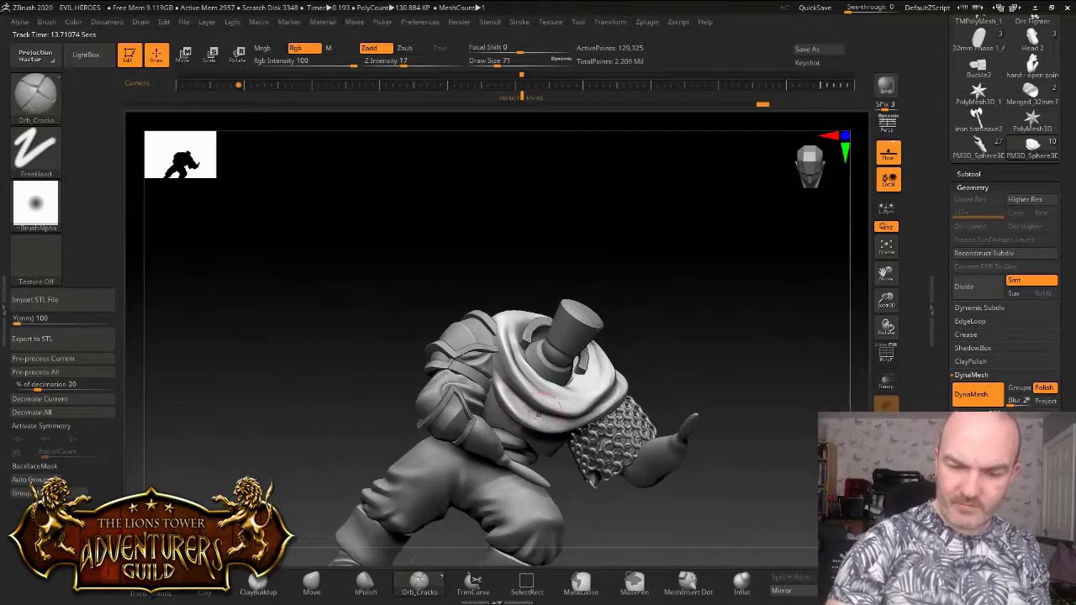
{"action": "mouse_move", "coordinate": [542, 422]}
{"action": "right_mouse_down"}
{"action": "mouse_move", "coordinate": [599, 364]}
{"action": "mouse_move", "coordinate": [634, 371]}
{"action": "right_mouse_up"}
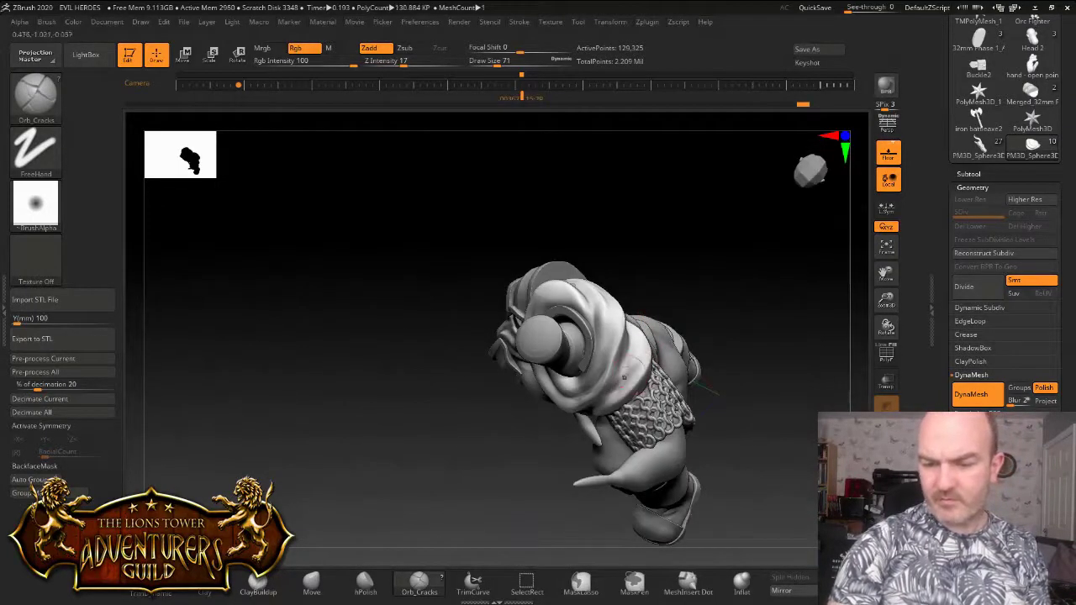
{"action": "right_click_drag", "start_coordinate": [690, 277], "coordinate": [633, 358]}
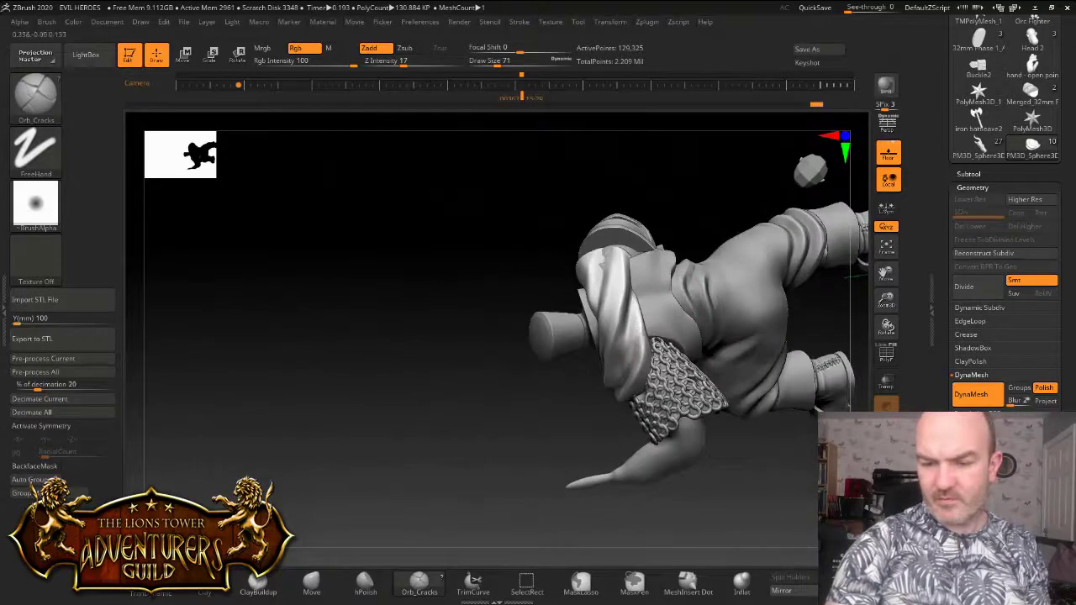
{"action": "right_click_drag", "start_coordinate": [632, 279], "coordinate": [607, 259]}
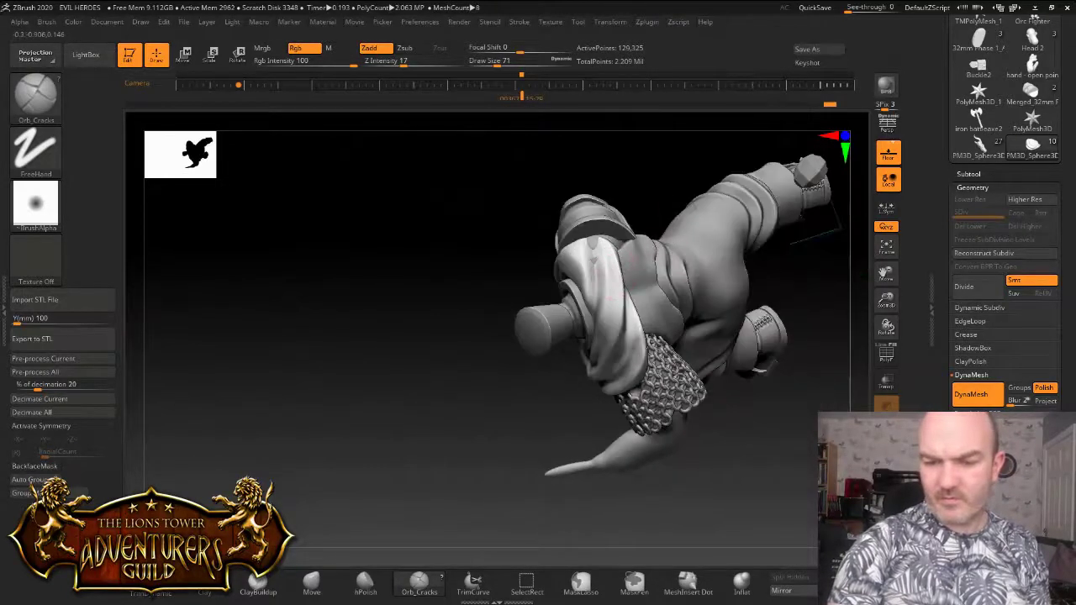
Extend the creases around the armoured-shoulder side of the collar and remesh it with DynaMesh
{"action": "right_click_drag", "start_coordinate": [651, 188], "coordinate": [584, 279]}
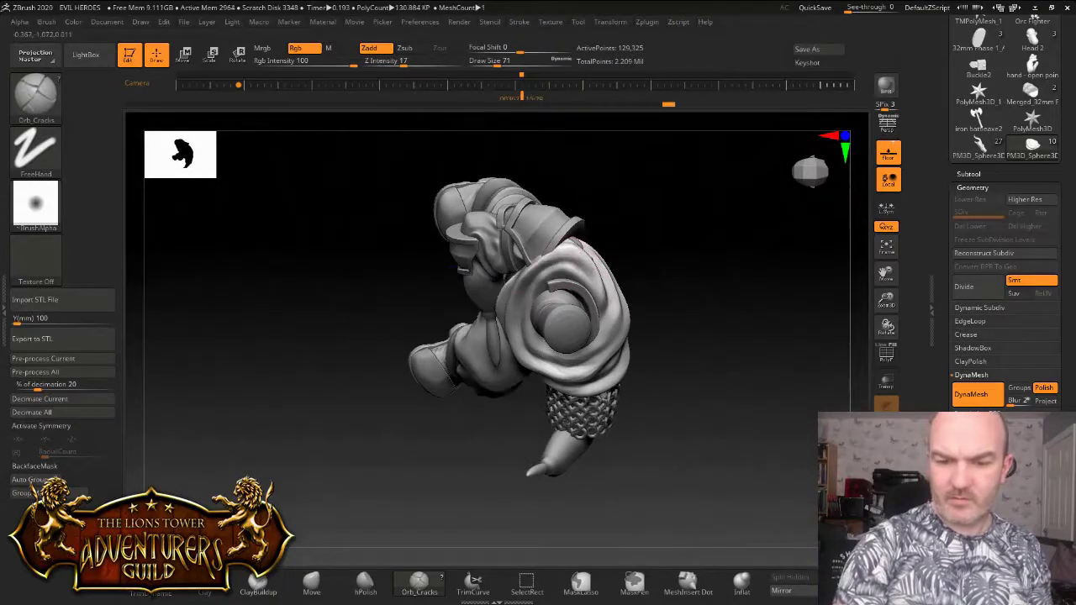
{"action": "right_click_drag", "start_coordinate": [640, 191], "coordinate": [727, 200]}
{"action": "left_click_drag", "start_coordinate": [543, 259], "coordinate": [533, 316]}
{"action": "left_click_drag", "start_coordinate": [644, 197], "coordinate": [711, 353], "text": "ctrl"}
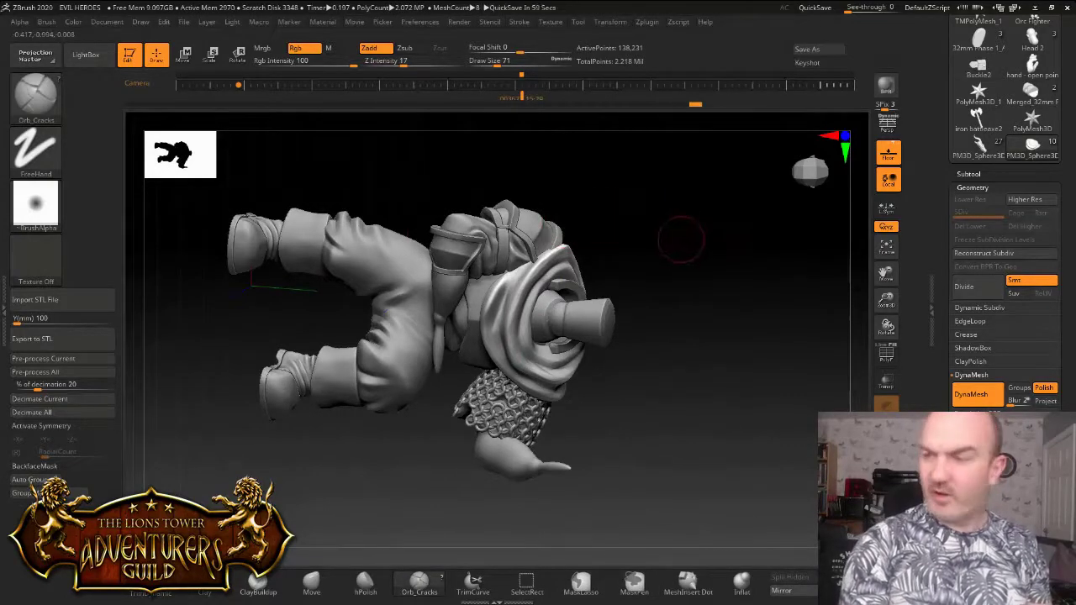
Carve additional fold lines down the front of the collar between the neck opening and the outer edge
{"action": "right_click_drag", "start_coordinate": [688, 228], "coordinate": [659, 223]}
{"action": "right_click_drag", "start_coordinate": [565, 249], "coordinate": [536, 266]}
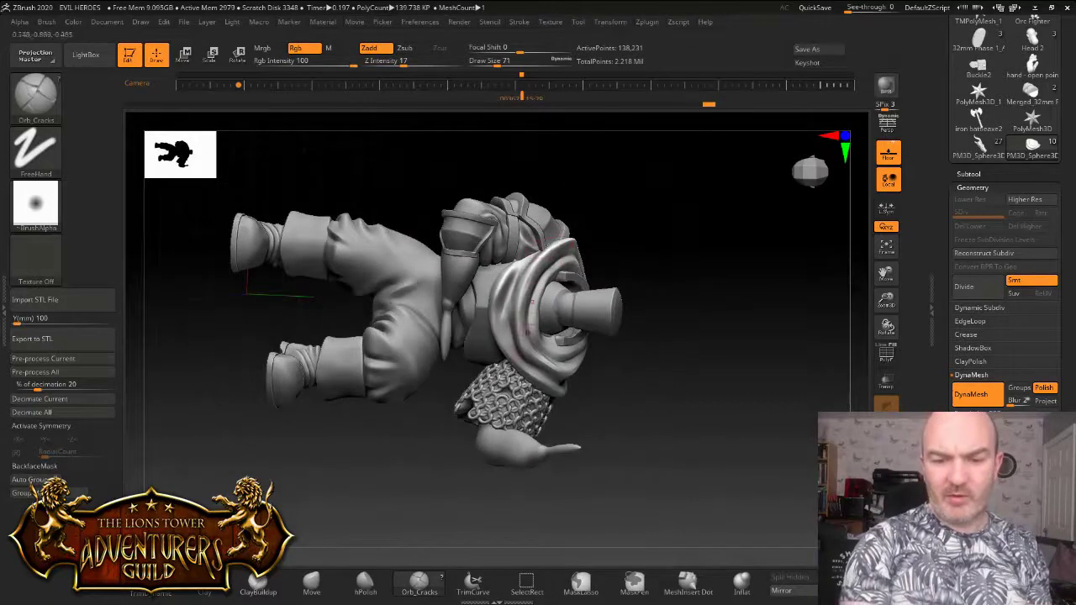
{"action": "right_click_drag", "start_coordinate": [526, 343], "coordinate": [588, 202]}
{"action": "right_click_drag", "start_coordinate": [531, 254], "coordinate": [580, 294]}
{"action": "left_click_drag", "start_coordinate": [523, 294], "coordinate": [520, 333]}
{"action": "mouse_move", "coordinate": [580, 295]}
{"action": "right_mouse_down"}
{"action": "mouse_move", "coordinate": [528, 271]}
{"action": "mouse_move", "coordinate": [548, 252]}
{"action": "right_mouse_up"}
Adjust the shape of the collar's front edge over the chest with the Move brush at draw size 136
{"action": "left_click", "coordinate": [312, 582]}
{"action": "left_click_drag", "start_coordinate": [496, 63], "coordinate": [506, 64]}
{"action": "right_click_drag", "start_coordinate": [504, 294], "coordinate": [523, 305]}
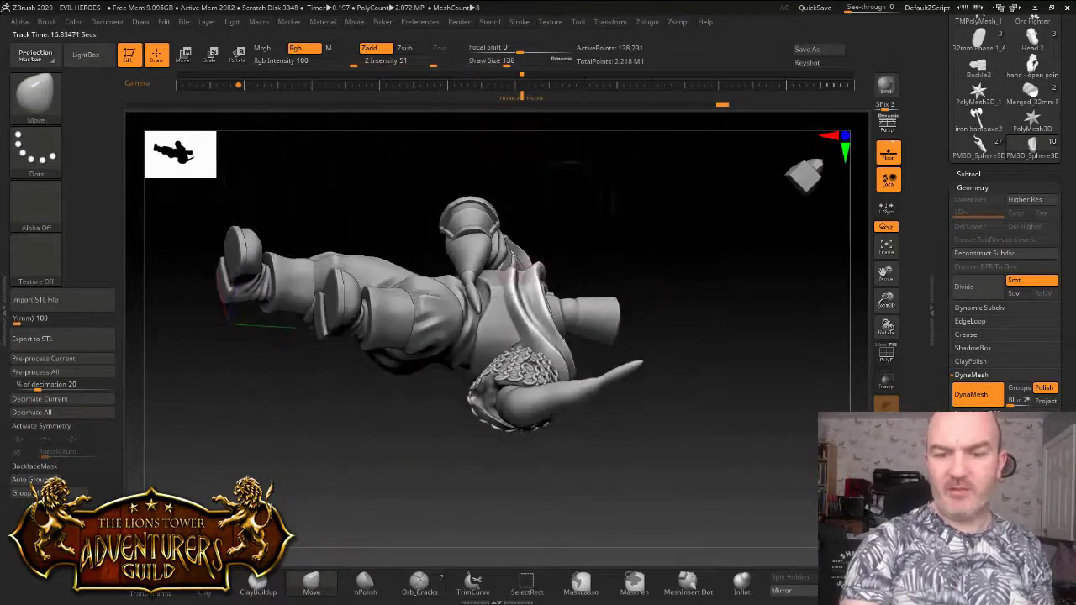
{"action": "right_click_drag", "start_coordinate": [502, 267], "coordinate": [543, 287]}
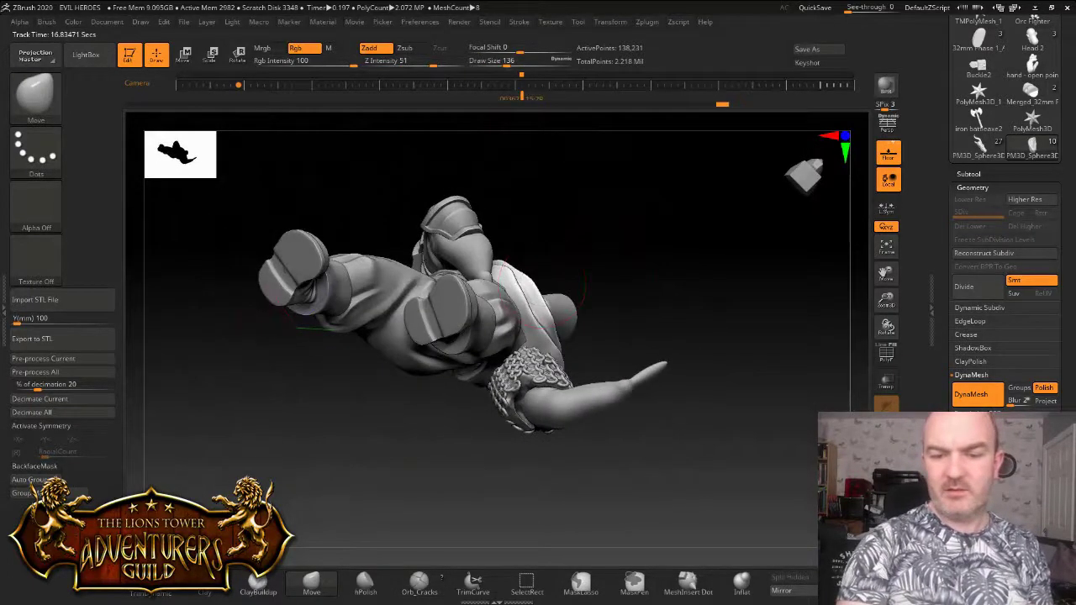
{"action": "mouse_move", "coordinate": [689, 240]}
{"action": "left_mouse_down"}
{"action": "mouse_move", "coordinate": [617, 268]}
{"action": "mouse_move", "coordinate": [601, 306]}
{"action": "mouse_move", "coordinate": [616, 257]}
{"action": "mouse_move", "coordinate": [627, 294]}
{"action": "left_mouse_up"}
{"action": "left_click_drag", "start_coordinate": [648, 336], "coordinate": [639, 227]}
{"action": "mouse_move", "coordinate": [672, 337]}
{"action": "left_mouse_down", "text": "alt"}
{"action": "mouse_move", "coordinate": [646, 256]}
{"action": "mouse_move", "coordinate": [626, 277]}
{"action": "mouse_move", "coordinate": [622, 307]}
{"action": "mouse_move", "coordinate": [618, 285]}
{"action": "left_mouse_up", "text": "alt"}
{"action": "right_click_drag", "start_coordinate": [469, 256], "coordinate": [464, 252]}
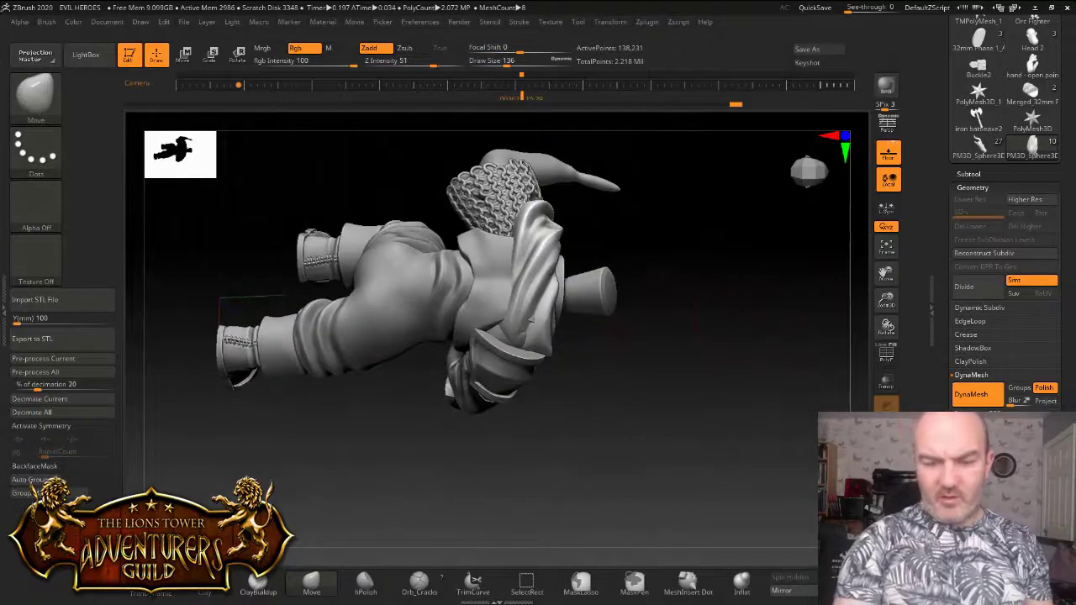
Mask the collar with MaskLasso, leaving only a patch at the back of the armoured shoulder unmasked
{"action": "left_click", "coordinate": [580, 584]}
{"action": "left_click", "coordinate": [548, 592]}
{"action": "mouse_move", "coordinate": [684, 232]}
{"action": "left_mouse_down"}
{"action": "mouse_move", "coordinate": [471, 243]}
{"action": "mouse_move", "coordinate": [672, 252]}
{"action": "left_mouse_up"}
{"action": "key", "text": "ctrl"}
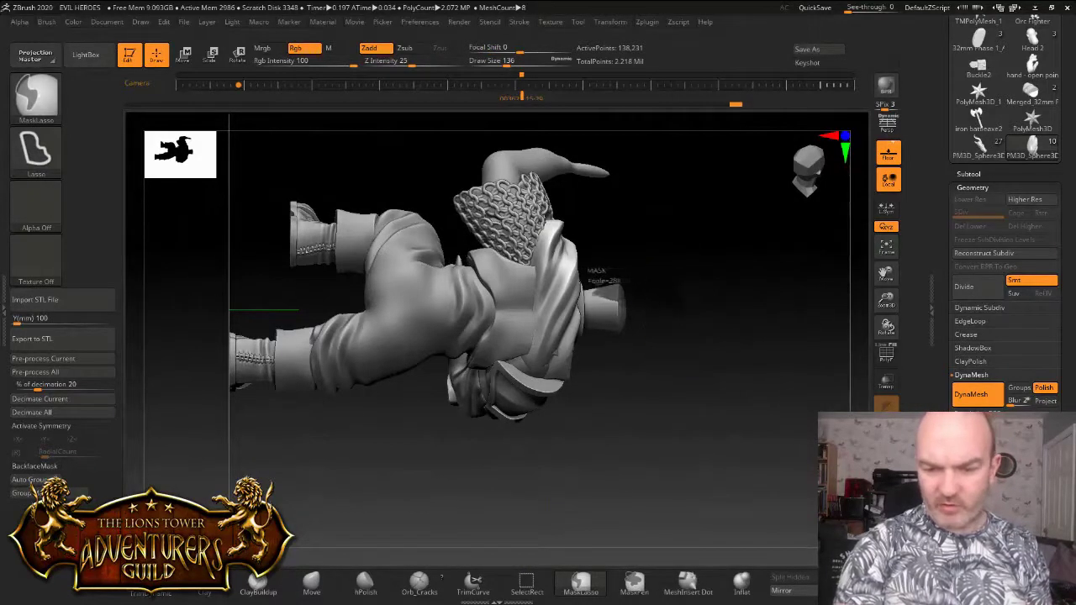
{"action": "mouse_move", "coordinate": [619, 227]}
{"action": "left_mouse_down", "text": "ctrl"}
{"action": "mouse_move", "coordinate": [560, 254]}
{"action": "mouse_move", "coordinate": [557, 348]}
{"action": "mouse_move", "coordinate": [533, 207]}
{"action": "mouse_move", "coordinate": [548, 202]}
{"action": "left_mouse_up", "text": "ctrl"}
{"action": "mouse_move", "coordinate": [644, 212]}
{"action": "left_mouse_down", "text": "ctrl"}
{"action": "mouse_move", "coordinate": [561, 220]}
{"action": "mouse_move", "coordinate": [630, 337]}
{"action": "mouse_move", "coordinate": [641, 320]}
{"action": "left_mouse_up", "text": "ctrl"}
{"action": "mouse_move", "coordinate": [740, 320]}
{"action": "left_mouse_down"}
{"action": "mouse_move", "coordinate": [673, 336]}
{"action": "mouse_move", "coordinate": [664, 294]}
{"action": "mouse_move", "coordinate": [706, 260]}
{"action": "mouse_move", "coordinate": [612, 196]}
{"action": "mouse_move", "coordinate": [477, 251]}
{"action": "mouse_move", "coordinate": [530, 449]}
{"action": "mouse_move", "coordinate": [638, 328]}
{"action": "left_mouse_up"}
{"action": "mouse_move", "coordinate": [662, 179]}
{"action": "left_mouse_down", "text": "ctrl"}
{"action": "mouse_move", "coordinate": [581, 159]}
{"action": "mouse_move", "coordinate": [467, 221]}
{"action": "mouse_move", "coordinate": [593, 324]}
{"action": "mouse_move", "coordinate": [628, 405]}
{"action": "left_mouse_up", "text": "ctrl"}
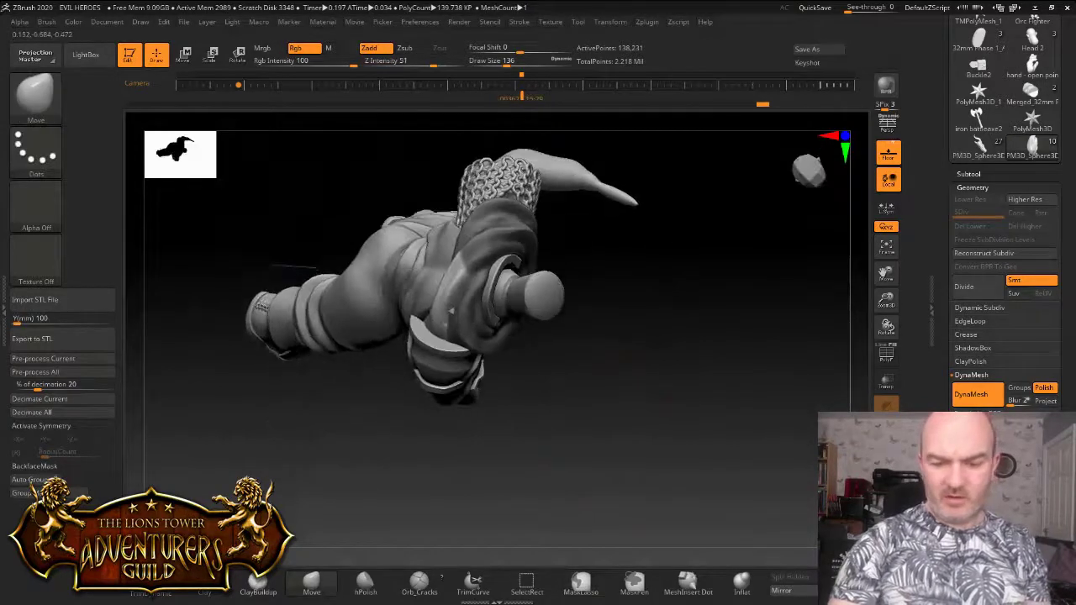
Pull the unmasked patch out past the armoured shoulder into a cloth tail with Move at draw size 228, then clear the mask and remesh
{"action": "left_click_drag", "start_coordinate": [509, 63], "coordinate": [517, 63]}
{"action": "right_click_drag", "start_coordinate": [451, 310], "coordinate": [515, 310]}
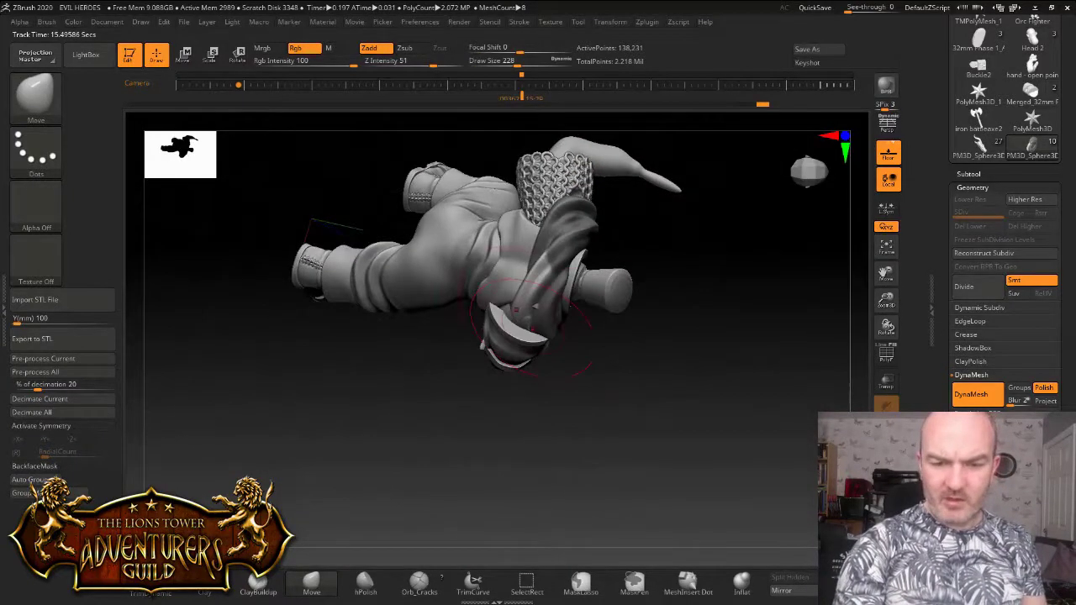
{"action": "left_click_drag", "start_coordinate": [530, 321], "coordinate": [446, 416]}
{"action": "mouse_move", "coordinate": [693, 361]}
{"action": "left_mouse_down"}
{"action": "mouse_move", "coordinate": [706, 282]}
{"action": "mouse_move", "coordinate": [713, 305]}
{"action": "left_mouse_up"}
{"action": "left_click_drag", "start_coordinate": [742, 354], "coordinate": [761, 391], "text": "ctrl"}
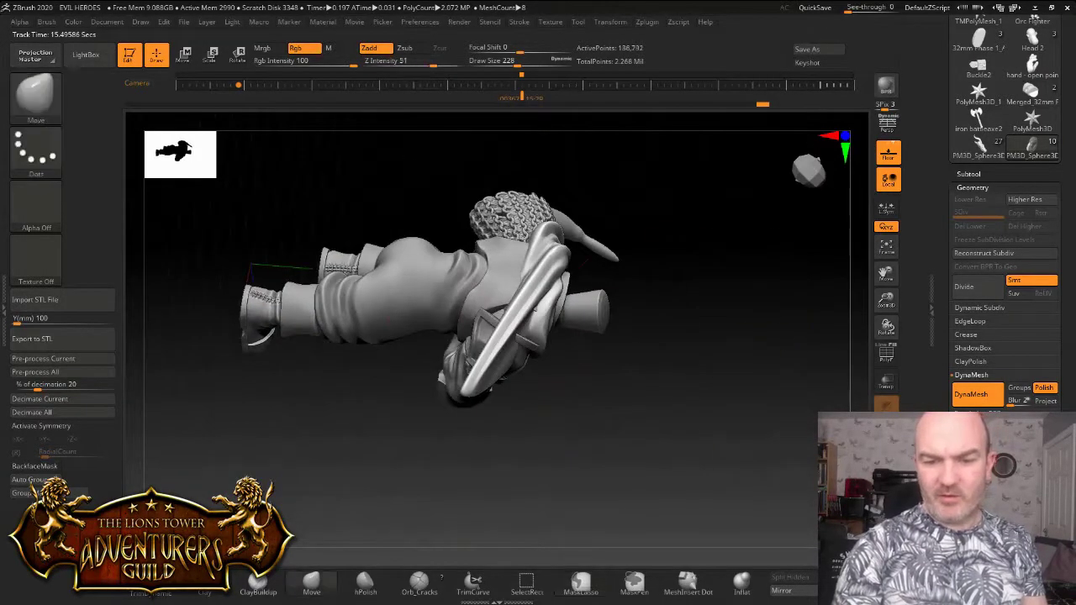
Adjust the new cloth tail with the Move brush, reduce the draw size to 149 and smooth the cloth near the armoured shoulder
{"action": "left_click_drag", "start_coordinate": [515, 311], "coordinate": [485, 338]}
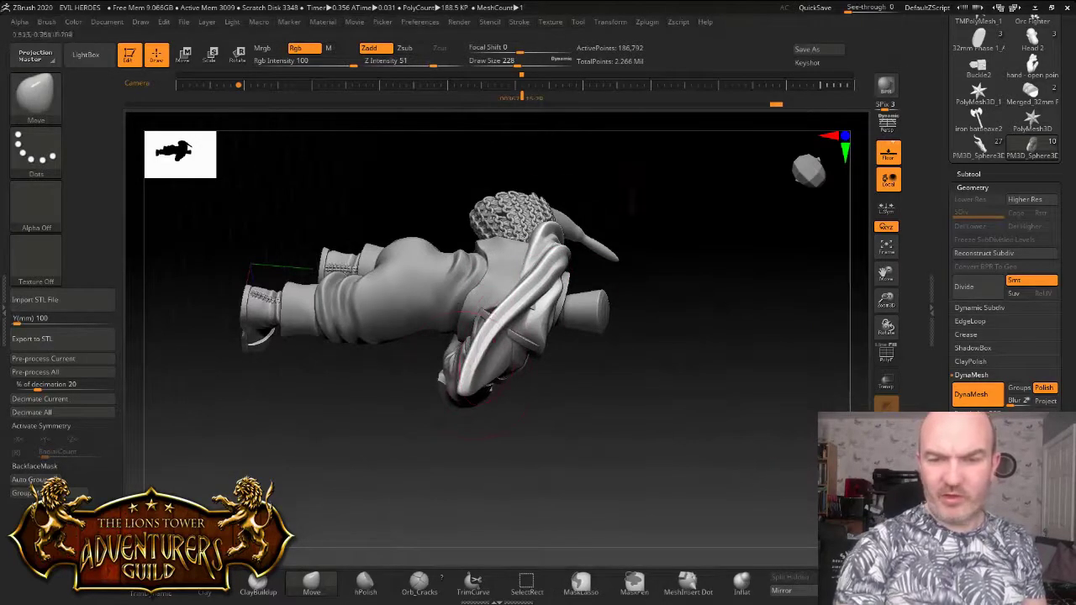
{"action": "left_click", "coordinate": [508, 62]}
{"action": "mouse_move", "coordinate": [643, 341]}
{"action": "left_mouse_down"}
{"action": "mouse_move", "coordinate": [675, 206]}
{"action": "mouse_move", "coordinate": [607, 217]}
{"action": "left_mouse_up"}
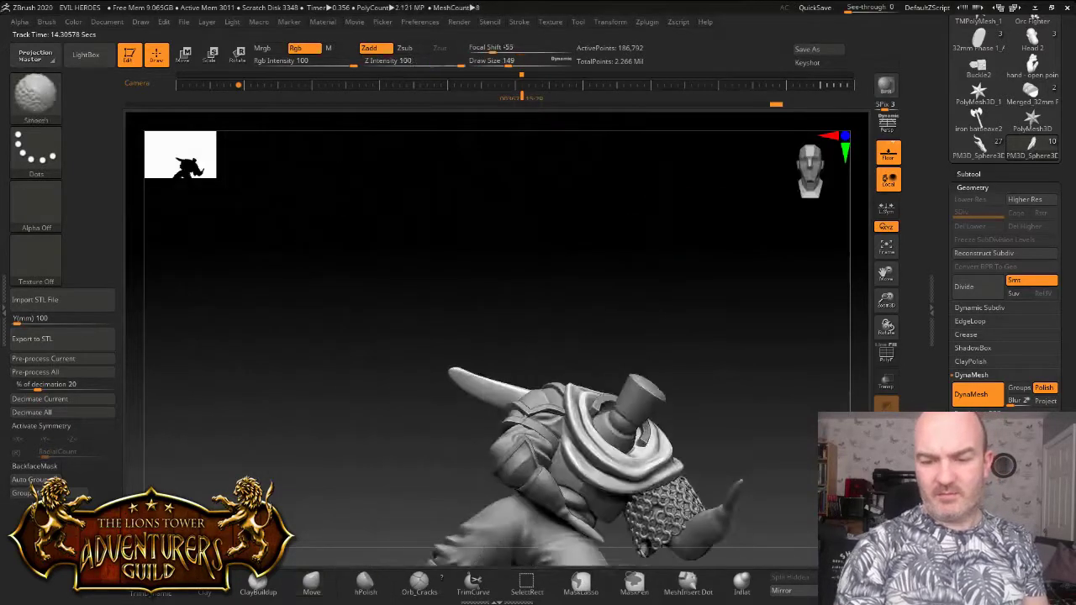
{"action": "mouse_move", "coordinate": [542, 403]}
{"action": "left_mouse_down", "text": "shift"}
{"action": "mouse_move", "coordinate": [660, 280]}
{"action": "mouse_move", "coordinate": [704, 286]}
{"action": "left_mouse_up", "text": "shift"}
Widen the cloth tail into a flared, wind-blown end behind the armoured shoulder, smooth its surface and remesh it
{"action": "left_click_drag", "start_coordinate": [405, 358], "coordinate": [417, 343]}
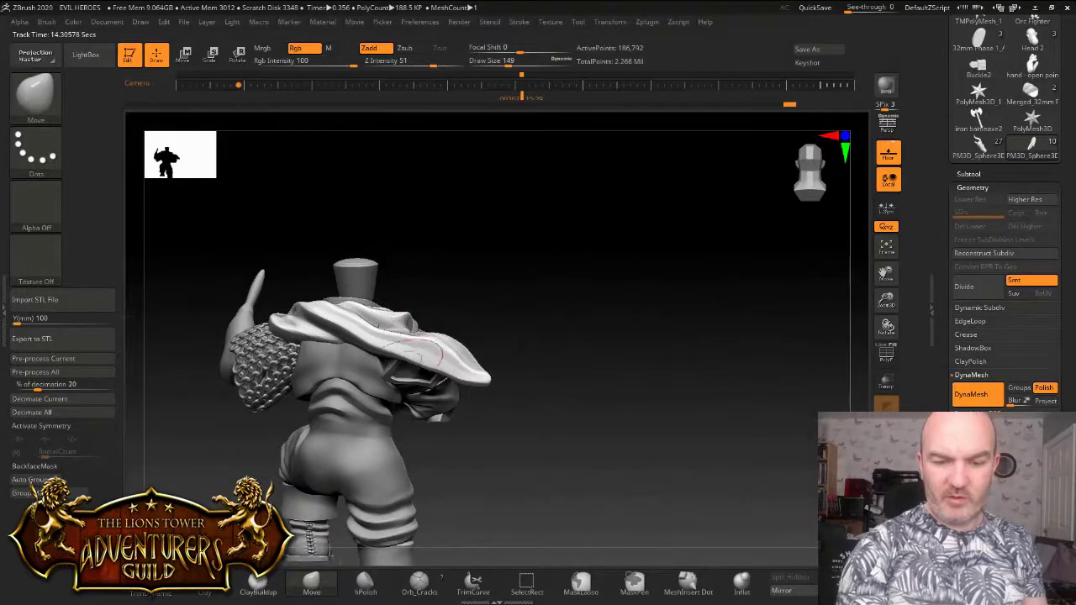
{"action": "mouse_move", "coordinate": [375, 355]}
{"action": "left_mouse_down"}
{"action": "mouse_move", "coordinate": [370, 366]}
{"action": "mouse_move", "coordinate": [389, 377]}
{"action": "mouse_move", "coordinate": [430, 386]}
{"action": "mouse_move", "coordinate": [473, 341]}
{"action": "mouse_move", "coordinate": [490, 340]}
{"action": "mouse_move", "coordinate": [487, 364]}
{"action": "mouse_move", "coordinate": [471, 375]}
{"action": "left_mouse_up"}
{"action": "left_click_drag", "start_coordinate": [638, 337], "coordinate": [446, 328]}
{"action": "mouse_move", "coordinate": [599, 212]}
{"action": "left_mouse_down"}
{"action": "mouse_move", "coordinate": [612, 328]}
{"action": "mouse_move", "coordinate": [589, 202]}
{"action": "mouse_move", "coordinate": [794, 220]}
{"action": "left_mouse_up"}
{"action": "left_click_drag", "start_coordinate": [454, 360], "coordinate": [407, 374], "text": "shift"}
{"action": "left_click_drag", "start_coordinate": [660, 368], "coordinate": [710, 411], "text": "ctrl"}
Carve long creases from the back of the collar into the cloth tail with Orb_Cracks at draw size 112
{"action": "mouse_move", "coordinate": [672, 378]}
{"action": "left_mouse_down", "text": "alt"}
{"action": "mouse_move", "coordinate": [668, 320]}
{"action": "mouse_move", "coordinate": [659, 345]}
{"action": "left_mouse_up", "text": "alt"}
{"action": "left_click_drag", "start_coordinate": [886, 274], "coordinate": [933, 335]}
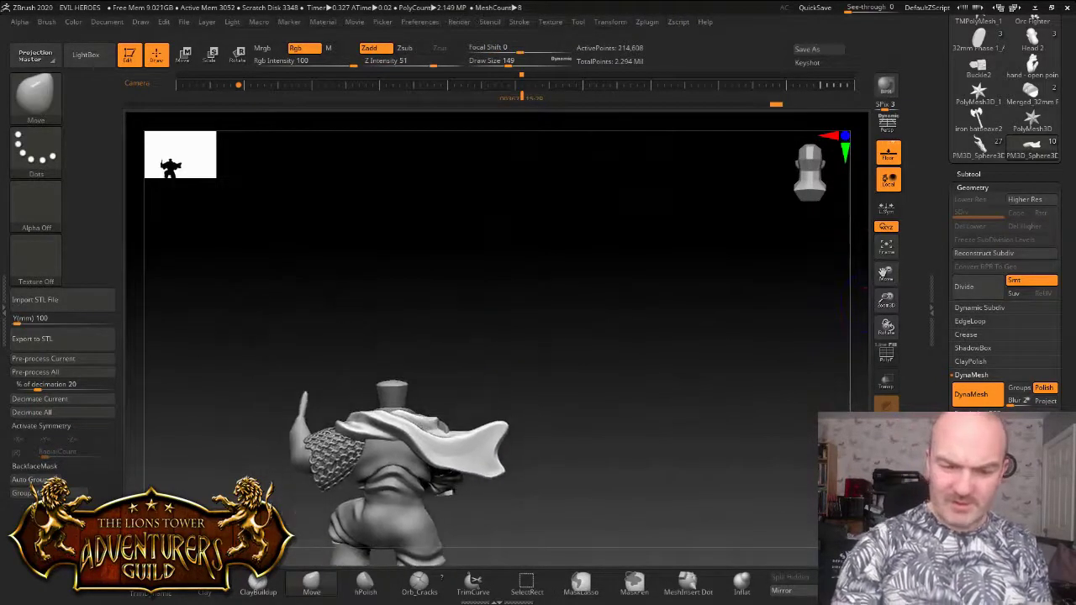
{"action": "mouse_move", "coordinate": [828, 223]}
{"action": "left_mouse_down", "text": "alt"}
{"action": "mouse_move", "coordinate": [835, 296]}
{"action": "mouse_move", "coordinate": [862, 262]}
{"action": "left_mouse_up", "text": "alt"}
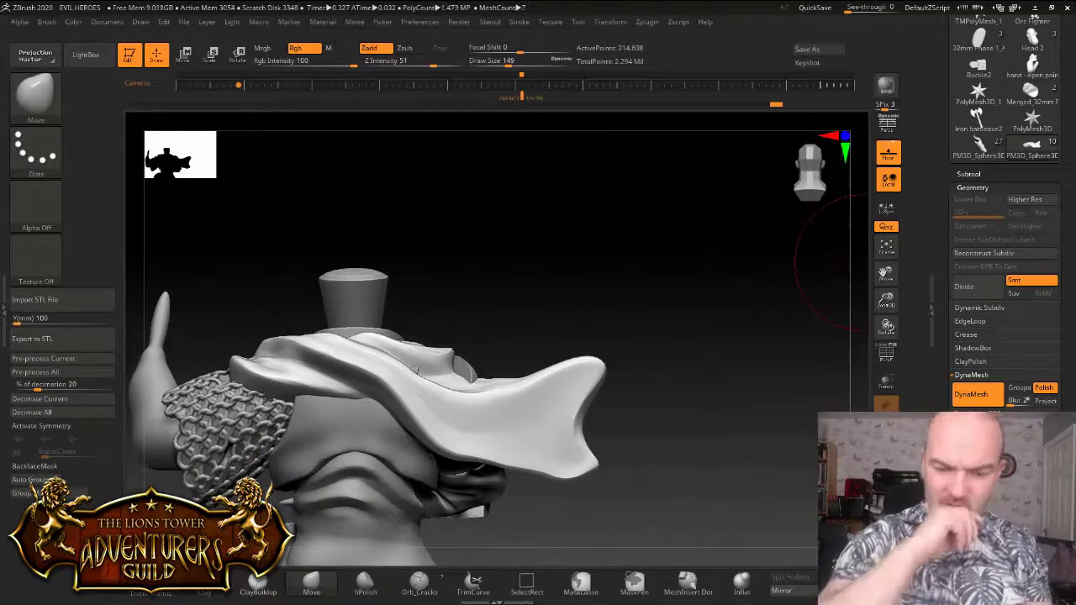
{"action": "left_click", "coordinate": [419, 582]}
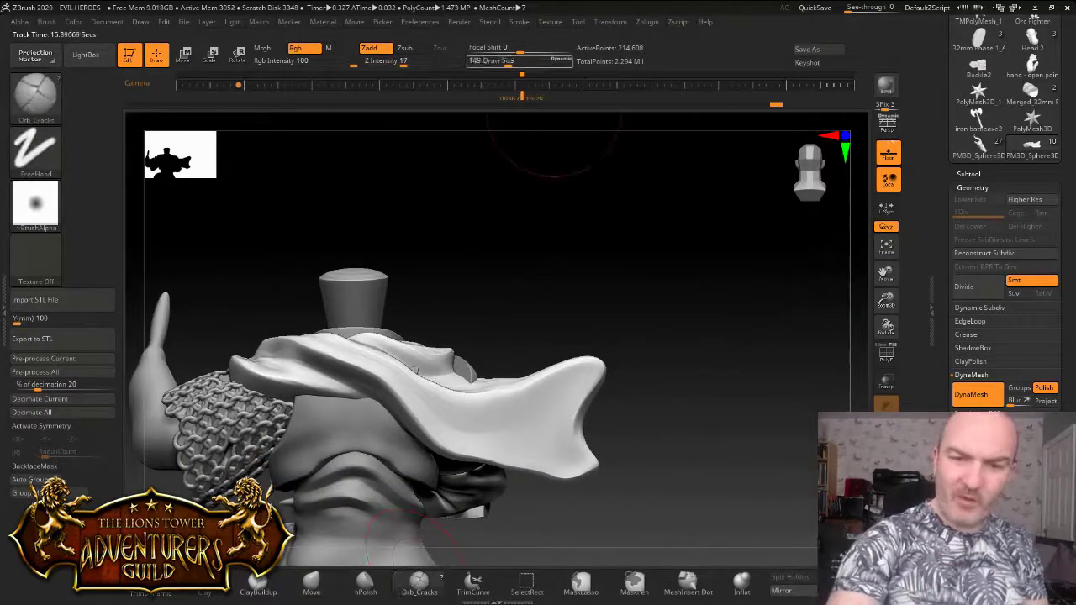
{"action": "left_click_drag", "start_coordinate": [493, 255], "coordinate": [446, 326]}
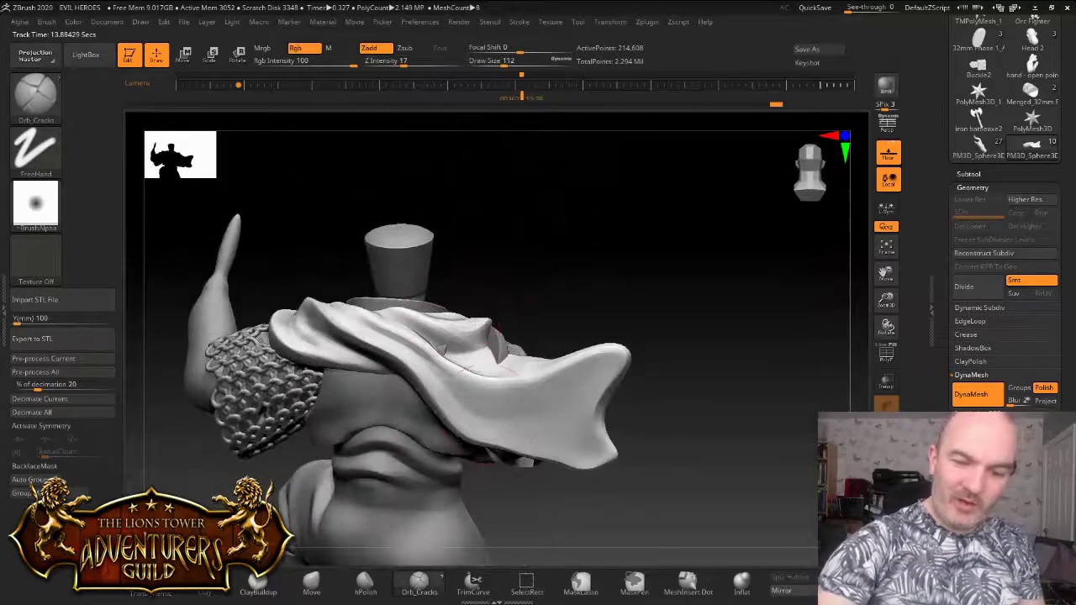
{"action": "mouse_move", "coordinate": [433, 361]}
{"action": "left_mouse_down"}
{"action": "mouse_move", "coordinate": [523, 427]}
{"action": "mouse_move", "coordinate": [576, 433]}
{"action": "left_mouse_up"}
{"action": "mouse_move", "coordinate": [507, 394]}
{"action": "left_mouse_down"}
{"action": "mouse_move", "coordinate": [571, 390]}
{"action": "mouse_move", "coordinate": [607, 372]}
{"action": "mouse_move", "coordinate": [547, 394]}
{"action": "left_mouse_up"}
Add finer fold lines along the back of the cloth tail at draw size 87 and smooth them
{"action": "mouse_move", "coordinate": [504, 62]}
{"action": "left_mouse_down"}
{"action": "mouse_move", "coordinate": [528, 62]}
{"action": "mouse_move", "coordinate": [500, 63]}
{"action": "left_mouse_up"}
{"action": "left_click_drag", "start_coordinate": [481, 152], "coordinate": [478, 173]}
{"action": "left_click_drag", "start_coordinate": [468, 379], "coordinate": [521, 399]}
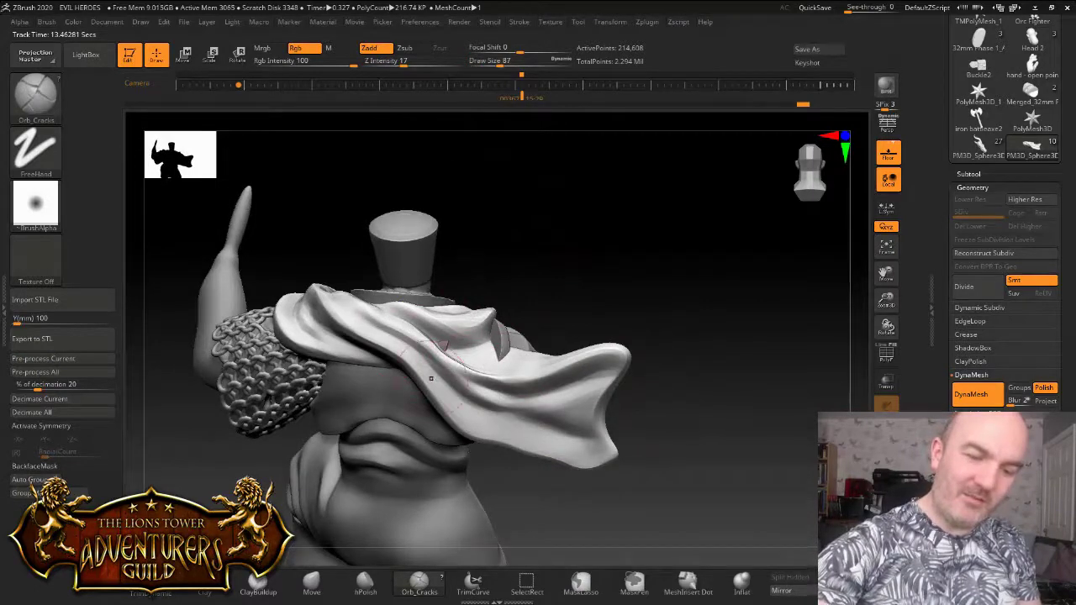
{"action": "left_click_drag", "start_coordinate": [652, 420], "coordinate": [676, 404]}
{"action": "mouse_move", "coordinate": [474, 405]}
{"action": "left_mouse_down"}
{"action": "mouse_move", "coordinate": [572, 437]}
{"action": "mouse_move", "coordinate": [539, 430]}
{"action": "left_mouse_up"}
{"action": "key", "text": "shift"}
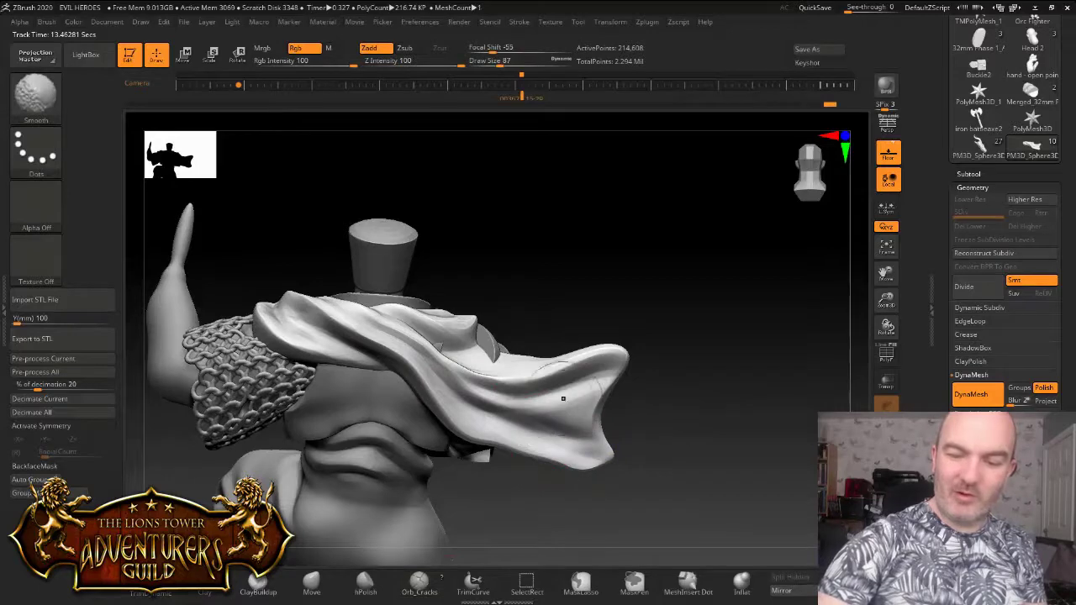
Carve a fold into the front-facing side of the cloth tail beside the armoured shoulder and smooth it
{"action": "mouse_move", "coordinate": [774, 336]}
{"action": "left_mouse_down"}
{"action": "mouse_move", "coordinate": [622, 300]}
{"action": "mouse_move", "coordinate": [769, 322]}
{"action": "mouse_move", "coordinate": [605, 336]}
{"action": "left_mouse_up"}
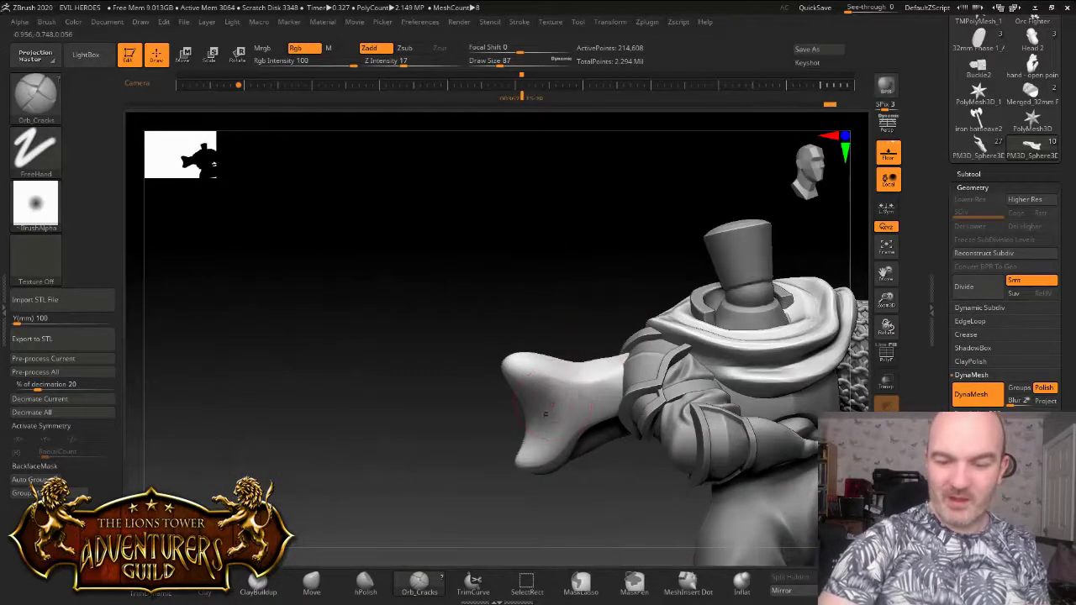
{"action": "key", "text": "shift"}
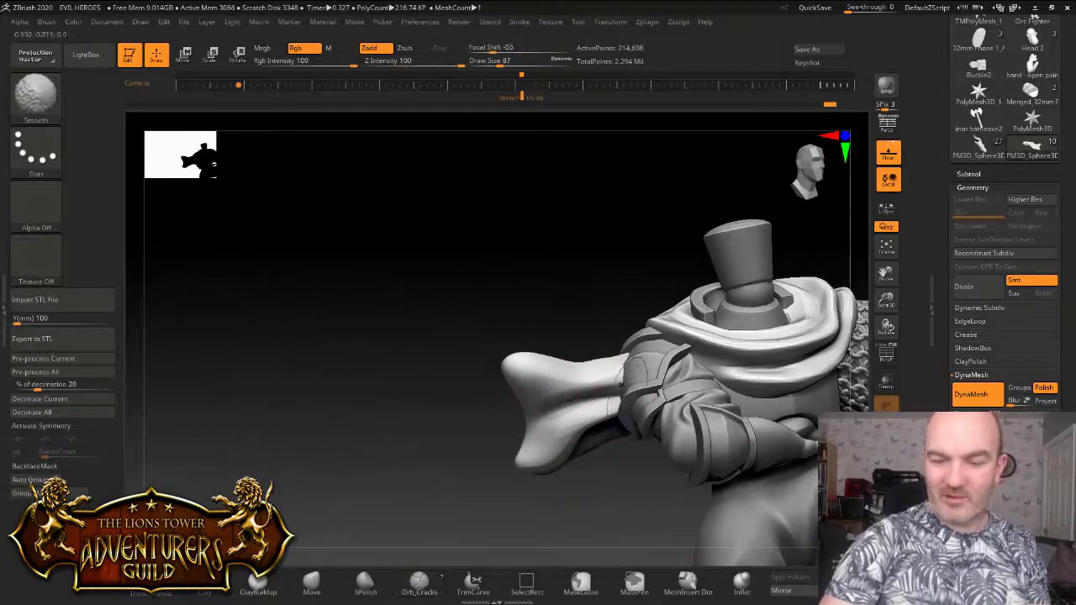
{"action": "left_click_drag", "start_coordinate": [588, 323], "coordinate": [626, 219]}
Switch to the Move brush at draw size 167 and examine the collar and cloth tail from below, front, above and back
{"action": "left_click_drag", "start_coordinate": [885, 305], "coordinate": [807, 252]}
{"action": "left_click_drag", "start_coordinate": [656, 252], "coordinate": [554, 243]}
{"action": "left_click_drag", "start_coordinate": [519, 279], "coordinate": [613, 244]}
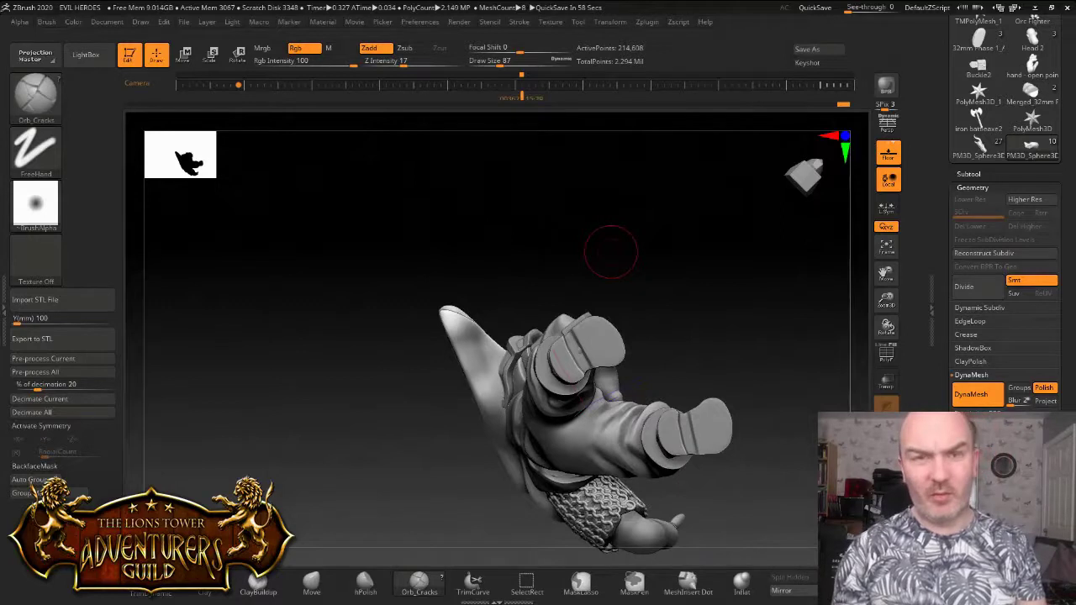
{"action": "mouse_move", "coordinate": [611, 252]}
{"action": "left_mouse_down"}
{"action": "mouse_move", "coordinate": [602, 294]}
{"action": "mouse_move", "coordinate": [625, 301]}
{"action": "left_mouse_up"}
{"action": "left_click_drag", "start_coordinate": [320, 437], "coordinate": [366, 387]}
{"action": "left_click", "coordinate": [312, 582]}
{"action": "left_click", "coordinate": [510, 64]}
{"action": "left_click_drag", "start_coordinate": [643, 241], "coordinate": [618, 254]}
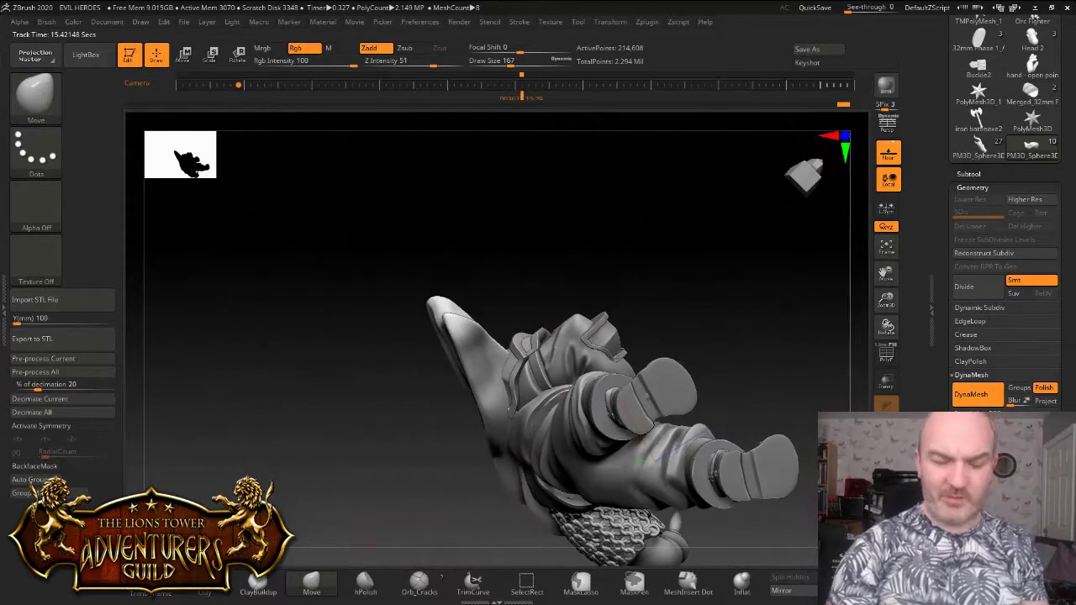
{"action": "left_click_drag", "start_coordinate": [730, 243], "coordinate": [717, 363]}
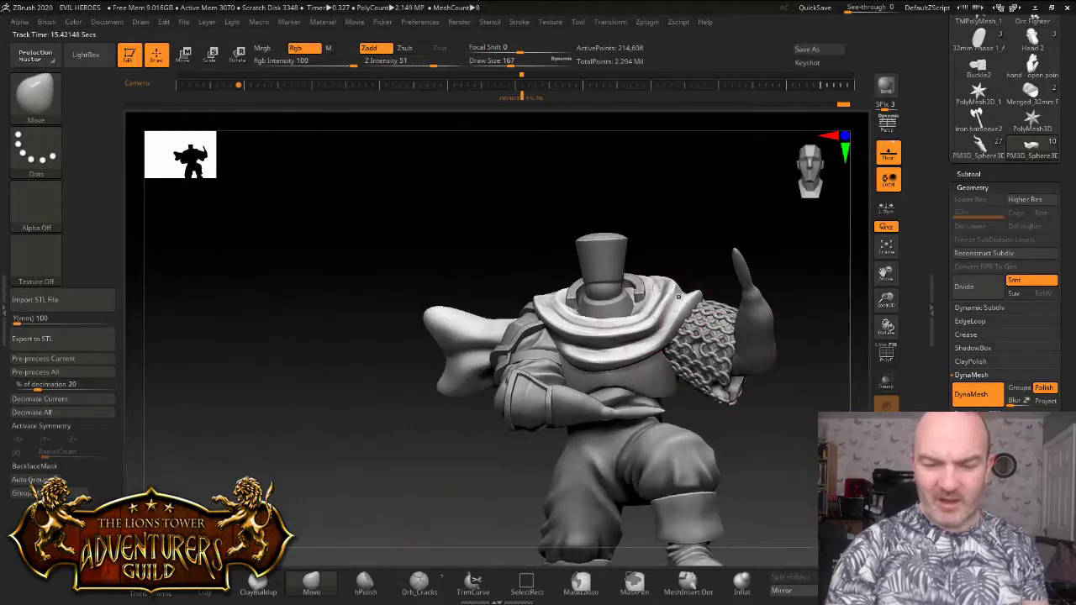
{"action": "right_click_drag", "start_coordinate": [664, 325], "coordinate": [625, 391]}
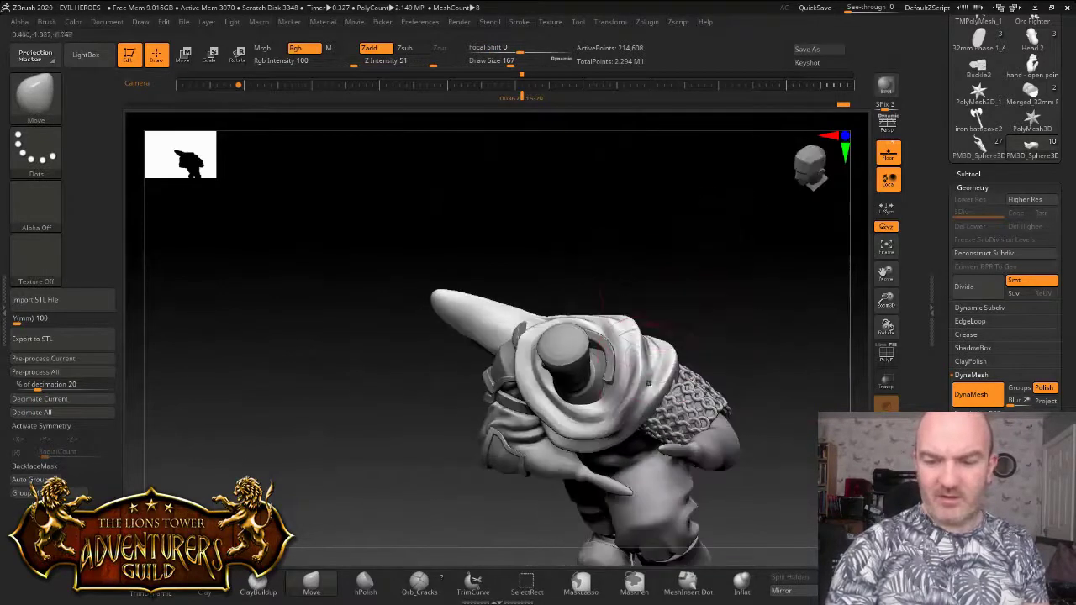
{"action": "left_click_drag", "start_coordinate": [666, 290], "coordinate": [692, 233]}
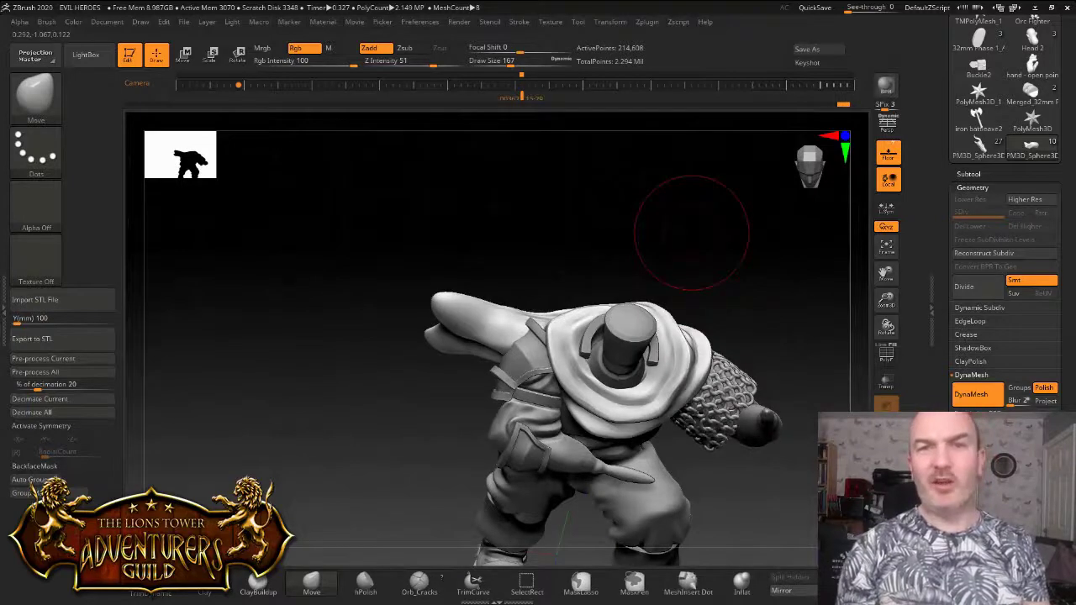
{"action": "mouse_move", "coordinate": [691, 233]}
{"action": "left_mouse_down"}
{"action": "mouse_move", "coordinate": [740, 335]}
{"action": "mouse_move", "coordinate": [748, 323]}
{"action": "mouse_move", "coordinate": [798, 316]}
{"action": "mouse_move", "coordinate": [917, 316]}
{"action": "mouse_move", "coordinate": [862, 319]}
{"action": "left_mouse_up"}
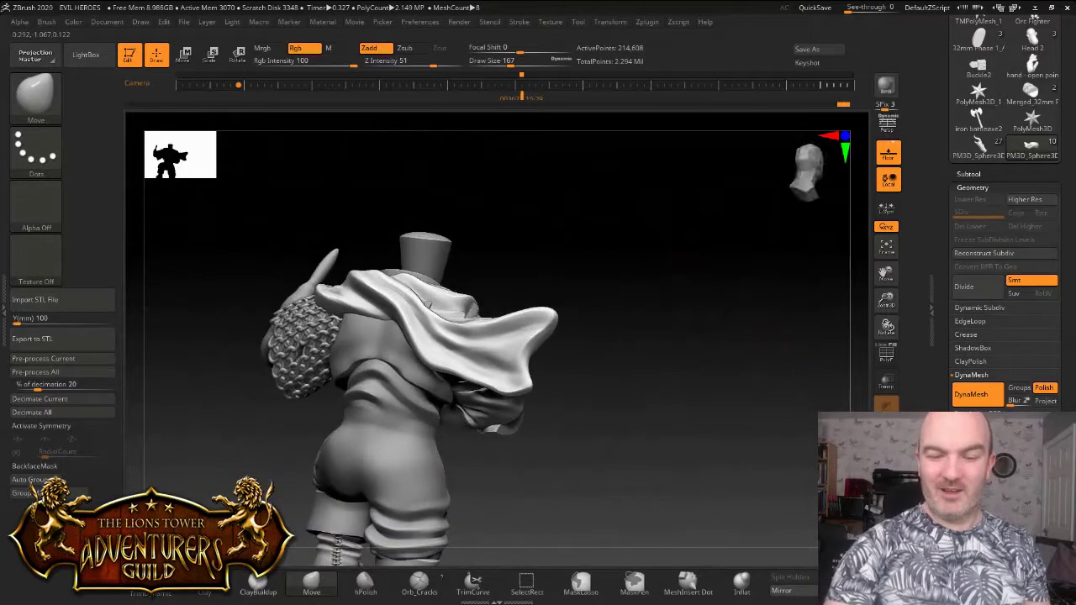
Reshape the back of the collar and the lower edge of the cloth tail with the Move brush, smoothing the tail's end
{"action": "left_click_drag", "start_coordinate": [954, 318], "coordinate": [992, 325]}
{"action": "left_click_drag", "start_coordinate": [514, 279], "coordinate": [551, 275]}
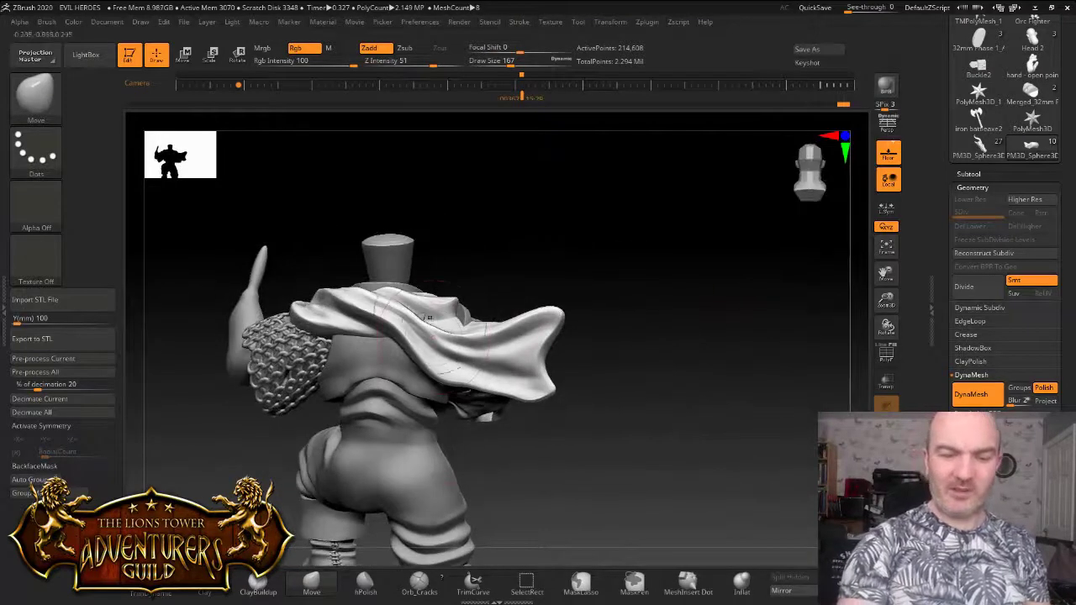
{"action": "mouse_move", "coordinate": [461, 271]}
{"action": "left_mouse_down"}
{"action": "mouse_move", "coordinate": [539, 316]}
{"action": "mouse_move", "coordinate": [456, 360]}
{"action": "mouse_move", "coordinate": [486, 363]}
{"action": "left_mouse_up"}
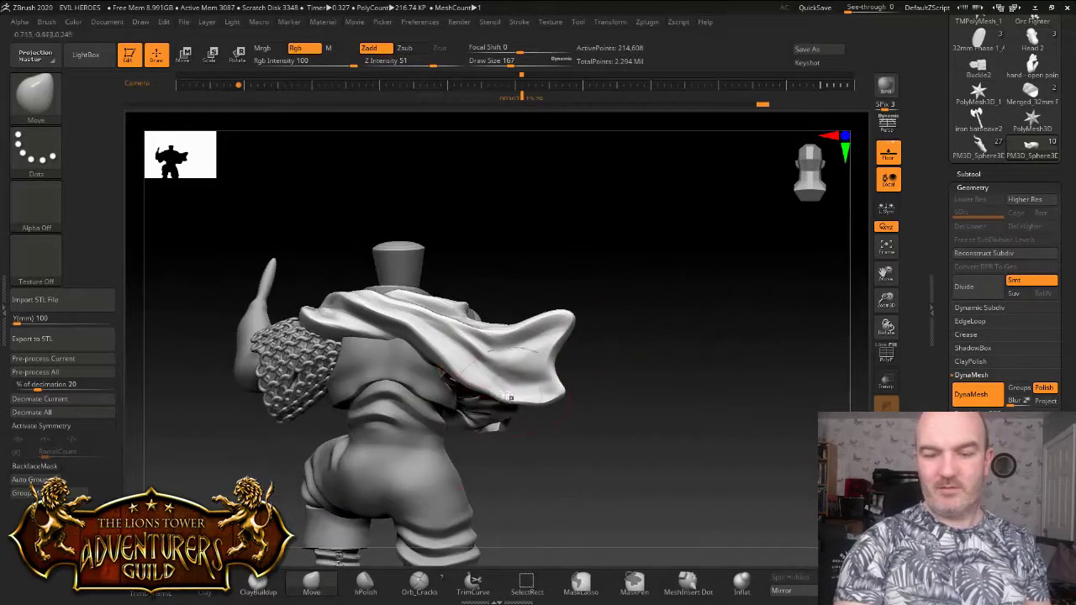
{"action": "left_click_drag", "start_coordinate": [526, 397], "coordinate": [538, 385], "text": "shift"}
{"action": "left_click_drag", "start_coordinate": [886, 300], "coordinate": [884, 365]}
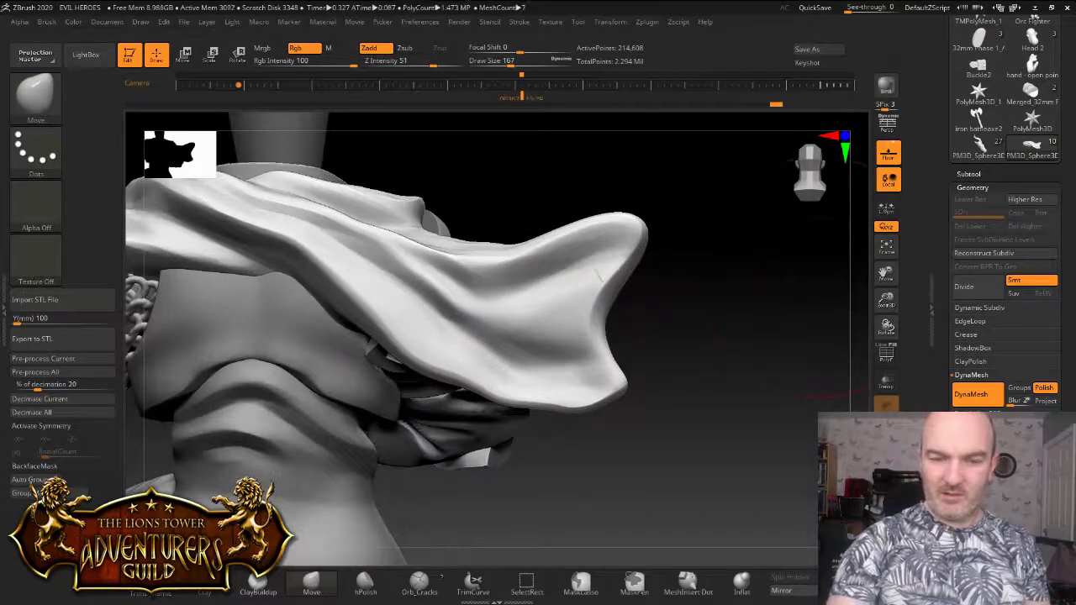
Refine the lower edge of the cloth tail with the Move brush at draw size 87 and smooth it
{"action": "left_click_drag", "start_coordinate": [510, 62], "coordinate": [501, 62]}
{"action": "left_click_drag", "start_coordinate": [461, 367], "coordinate": [455, 373]}
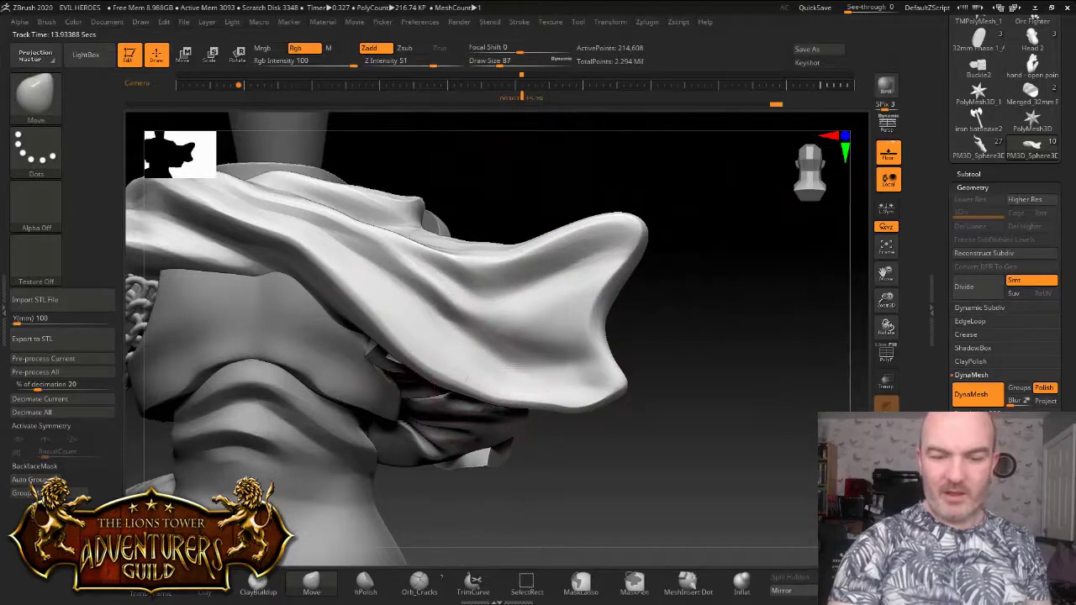
{"action": "left_click_drag", "start_coordinate": [523, 400], "coordinate": [565, 407]}
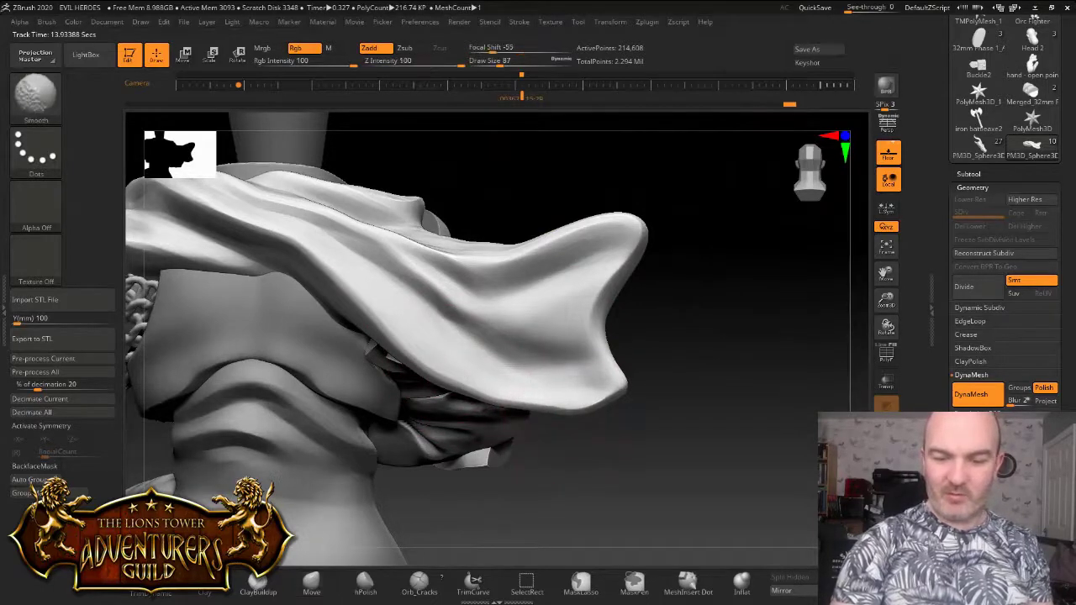
{"action": "left_click_drag", "start_coordinate": [531, 380], "coordinate": [537, 385]}
{"action": "left_click_drag", "start_coordinate": [655, 307], "coordinate": [514, 312]}
{"action": "left_click_drag", "start_coordinate": [673, 345], "coordinate": [753, 328]}
Adjust the long folds crossing the back of the collar with the Move brush and smooth them
{"action": "left_click_drag", "start_coordinate": [310, 222], "coordinate": [316, 235]}
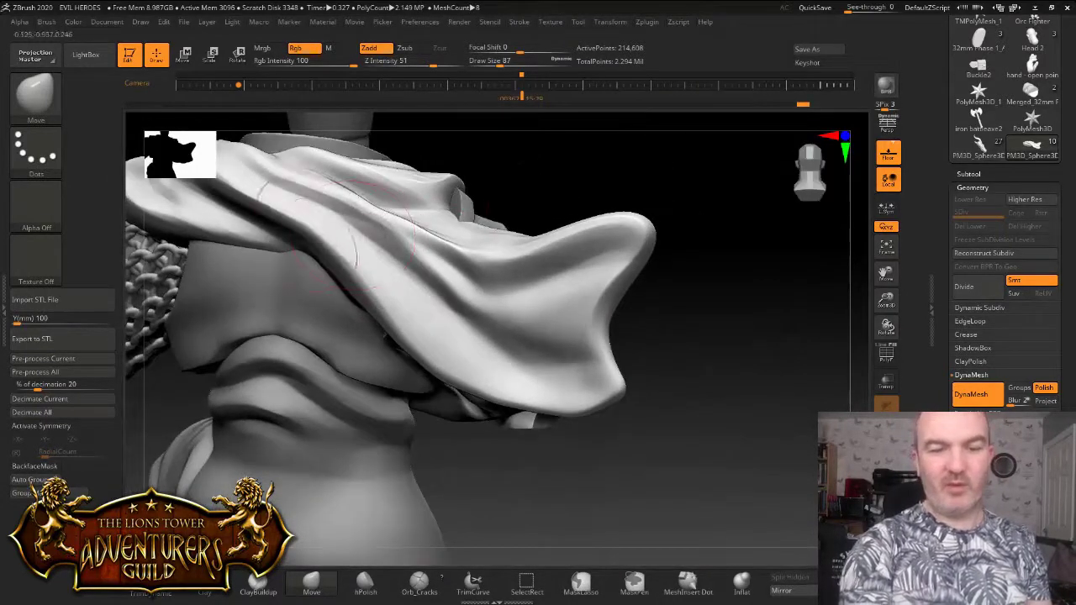
{"action": "left_click_drag", "start_coordinate": [886, 299], "coordinate": [886, 369]}
{"action": "mouse_move", "coordinate": [689, 336]}
{"action": "left_mouse_down"}
{"action": "mouse_move", "coordinate": [647, 338]}
{"action": "mouse_move", "coordinate": [660, 338]}
{"action": "left_mouse_up"}
{"action": "left_click_drag", "start_coordinate": [339, 249], "coordinate": [347, 237], "text": "shift"}
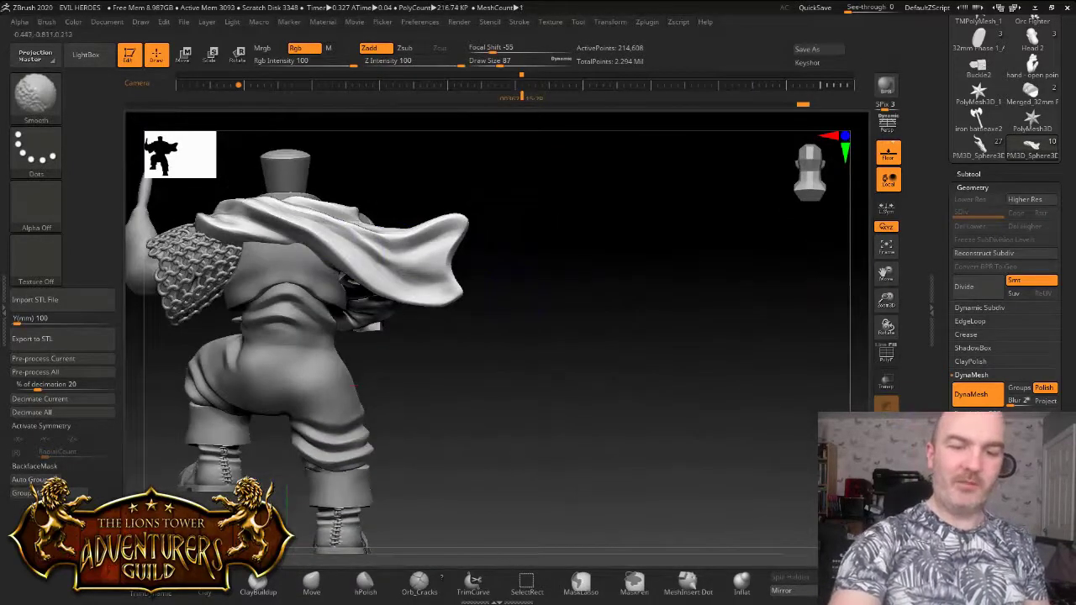
Set the Move brush to draw size 158 and mask the collar and shoulders, leaving the cloth tail unmasked
{"action": "mouse_move", "coordinate": [770, 210]}
{"action": "left_mouse_down", "text": "alt"}
{"action": "mouse_move", "coordinate": [768, 143]}
{"action": "mouse_move", "coordinate": [790, 358]}
{"action": "mouse_move", "coordinate": [664, 411]}
{"action": "mouse_move", "coordinate": [782, 395]}
{"action": "mouse_move", "coordinate": [681, 462]}
{"action": "mouse_move", "coordinate": [631, 424]}
{"action": "mouse_move", "coordinate": [651, 458]}
{"action": "mouse_move", "coordinate": [634, 448]}
{"action": "mouse_move", "coordinate": [593, 496]}
{"action": "left_mouse_up", "text": "alt"}
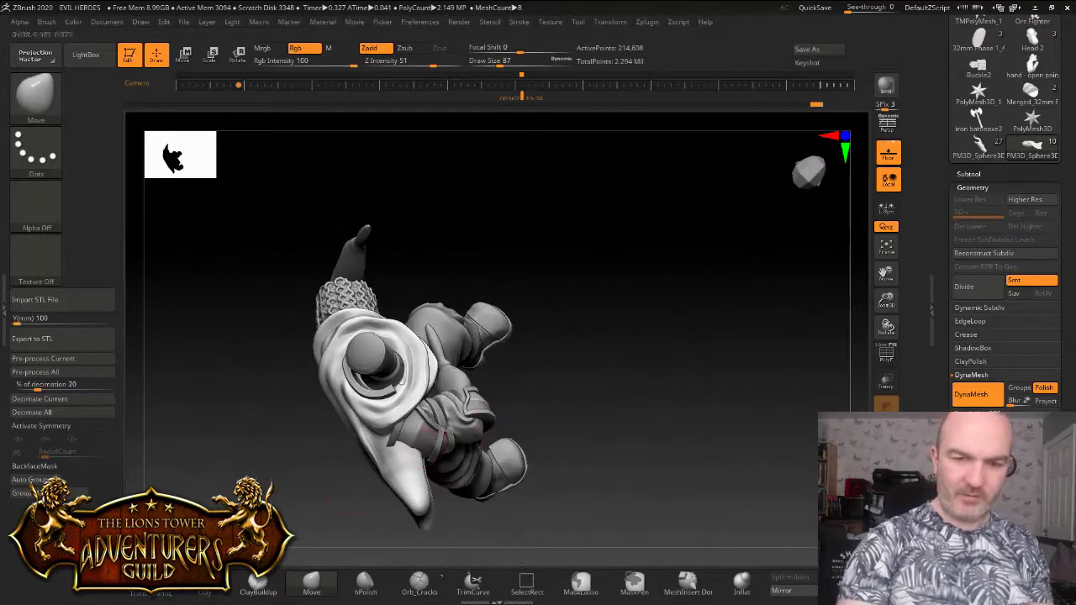
{"action": "left_click", "coordinate": [509, 63]}
{"action": "left_click_drag", "start_coordinate": [513, 286], "coordinate": [547, 295]}
{"action": "left_click_drag", "start_coordinate": [442, 361], "coordinate": [294, 490], "text": "ctrl"}
{"action": "left_click_drag", "start_coordinate": [290, 352], "coordinate": [320, 458], "text": "ctrl"}
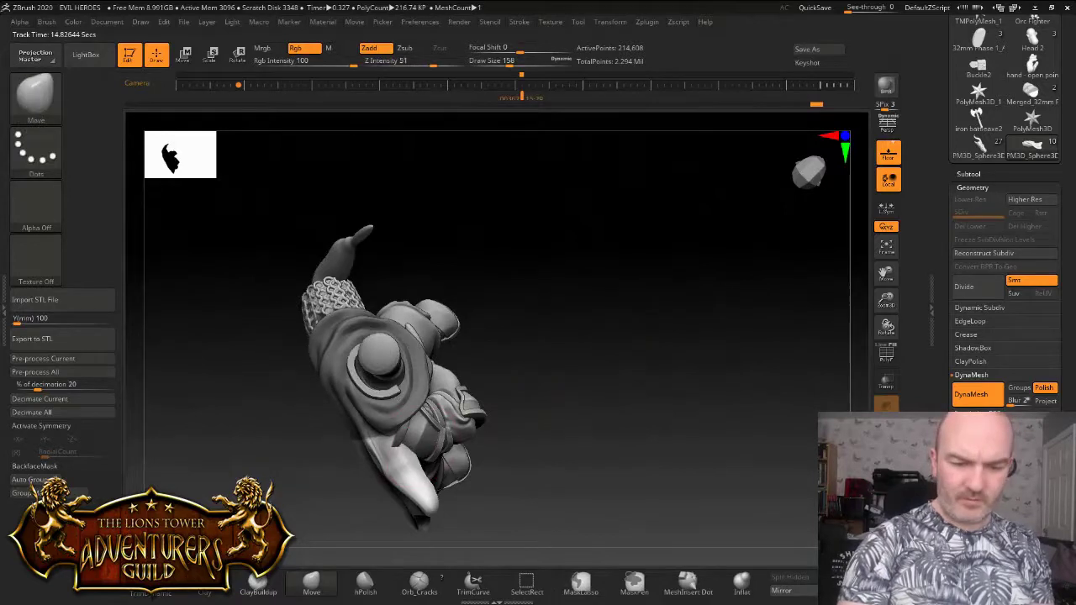
{"action": "mouse_move", "coordinate": [672, 244]}
{"action": "left_mouse_down"}
{"action": "mouse_move", "coordinate": [580, 239]}
{"action": "mouse_move", "coordinate": [532, 264]}
{"action": "mouse_move", "coordinate": [652, 274]}
{"action": "left_mouse_up"}
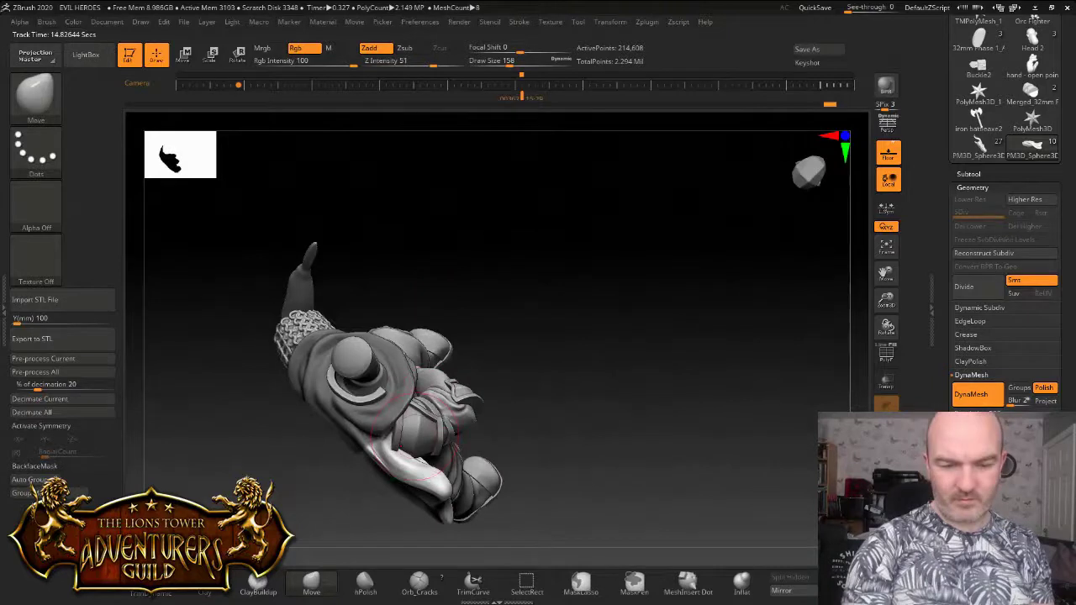
Move the unmasked cloth tail closer to the armoured arm and clear the mask
{"action": "left_click_drag", "start_coordinate": [415, 435], "coordinate": [433, 444]}
{"action": "mouse_move", "coordinate": [571, 404]}
{"action": "left_mouse_down"}
{"action": "mouse_move", "coordinate": [562, 351]}
{"action": "mouse_move", "coordinate": [580, 336]}
{"action": "left_mouse_up"}
{"action": "left_click_drag", "start_coordinate": [513, 335], "coordinate": [468, 344], "text": "ctrl"}
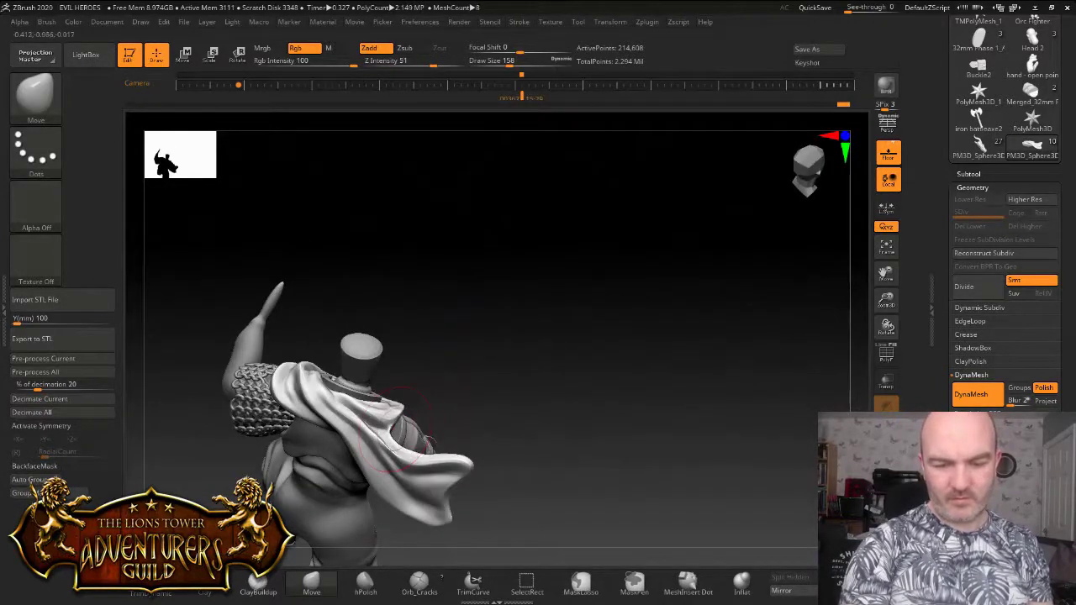
Adjust the collar above the armoured shoulder and where it meets the cloth tail with the Move brush
{"action": "left_click_drag", "start_coordinate": [396, 433], "coordinate": [398, 436]}
{"action": "left_click_drag", "start_coordinate": [561, 361], "coordinate": [522, 483]}
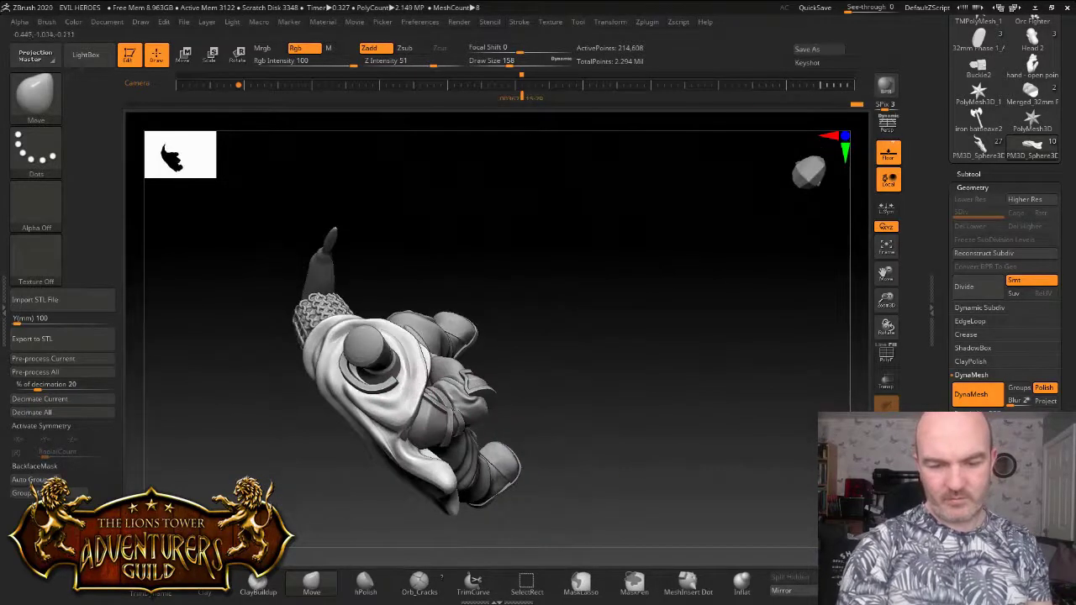
{"action": "left_click_drag", "start_coordinate": [411, 378], "coordinate": [396, 403]}
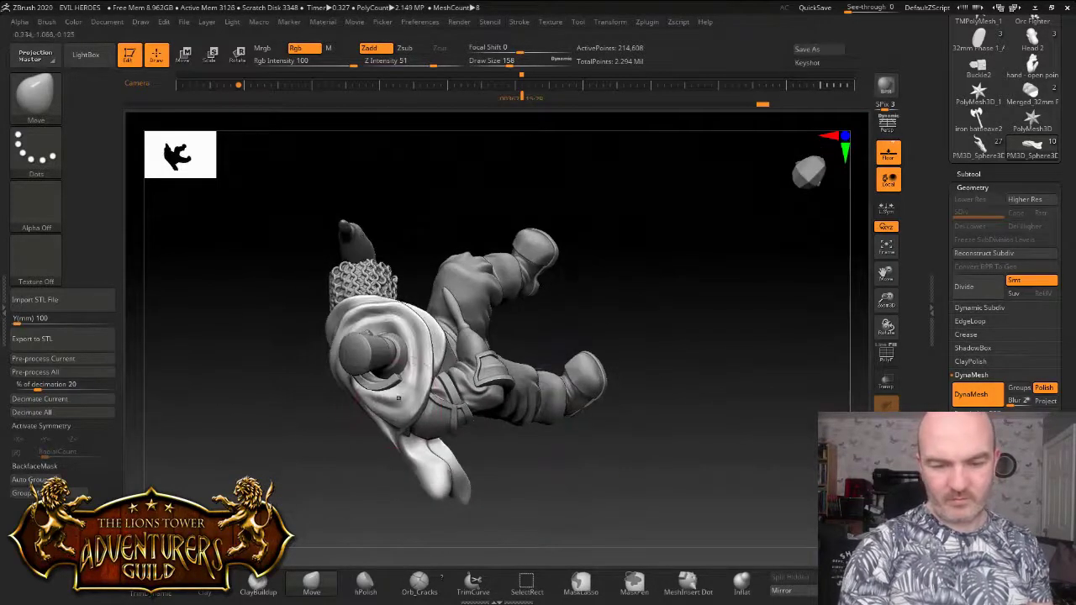
{"action": "mouse_move", "coordinate": [579, 261]}
{"action": "left_mouse_down"}
{"action": "mouse_move", "coordinate": [689, 246]}
{"action": "mouse_move", "coordinate": [653, 294]}
{"action": "mouse_move", "coordinate": [564, 290]}
{"action": "mouse_move", "coordinate": [625, 299]}
{"action": "left_mouse_up"}
Build up the collar's folds above the cloth tail with ClayBuildup at draw size 80 and smooth them
{"action": "left_click", "coordinate": [258, 583]}
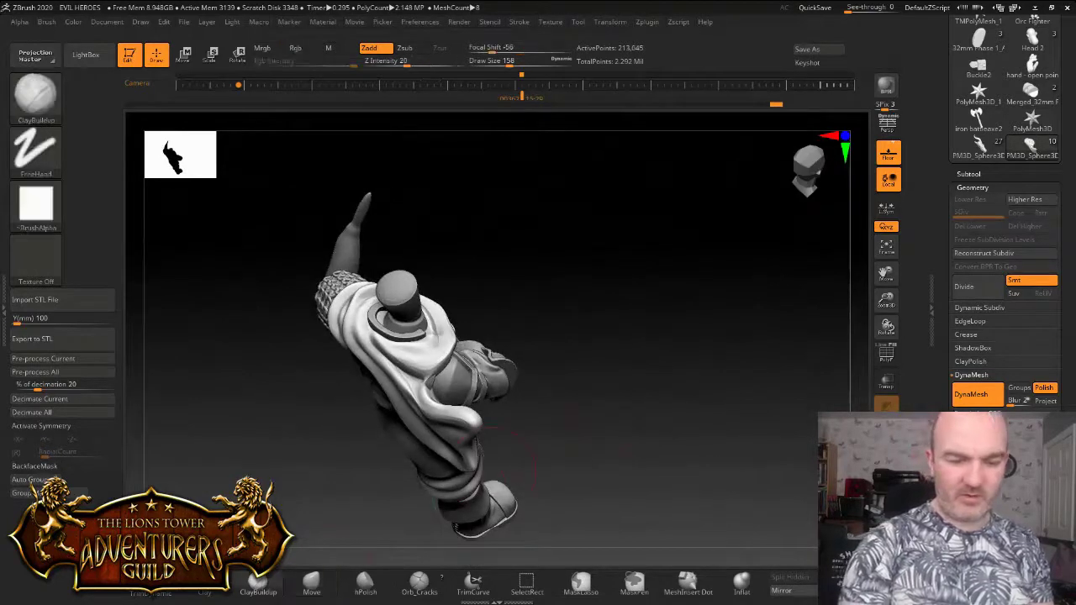
{"action": "left_click", "coordinate": [503, 62]}
{"action": "left_click_drag", "start_coordinate": [503, 62], "coordinate": [498, 62]}
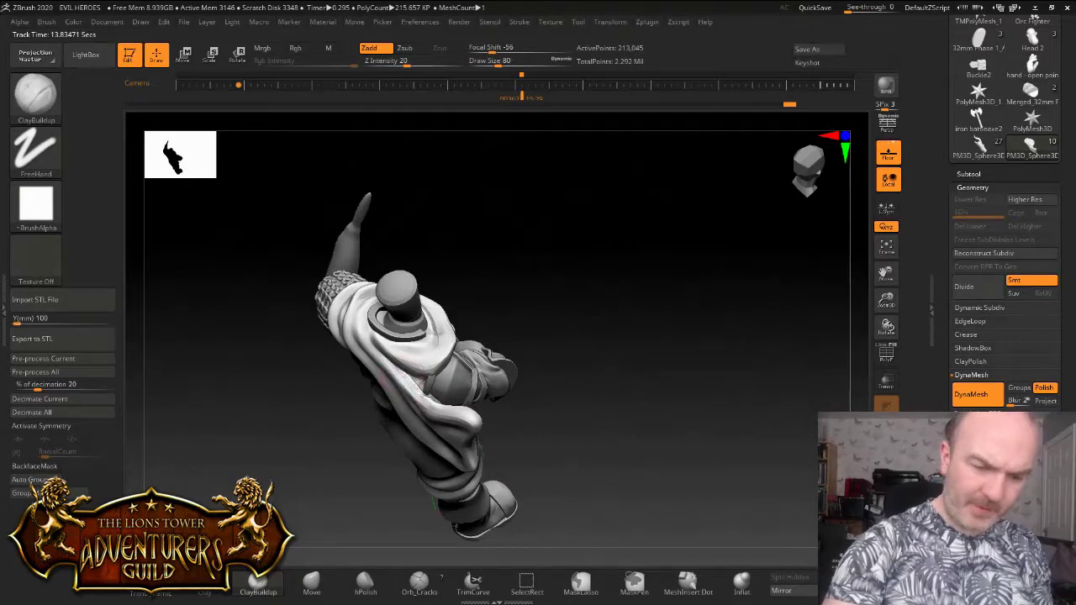
{"action": "key", "text": "shift"}
{"action": "mouse_move", "coordinate": [580, 403]}
{"action": "left_mouse_down"}
{"action": "mouse_move", "coordinate": [622, 395]}
{"action": "mouse_move", "coordinate": [538, 387]}
{"action": "mouse_move", "coordinate": [505, 362]}
{"action": "mouse_move", "coordinate": [488, 378]}
{"action": "left_mouse_up"}
{"action": "key", "text": "shift"}
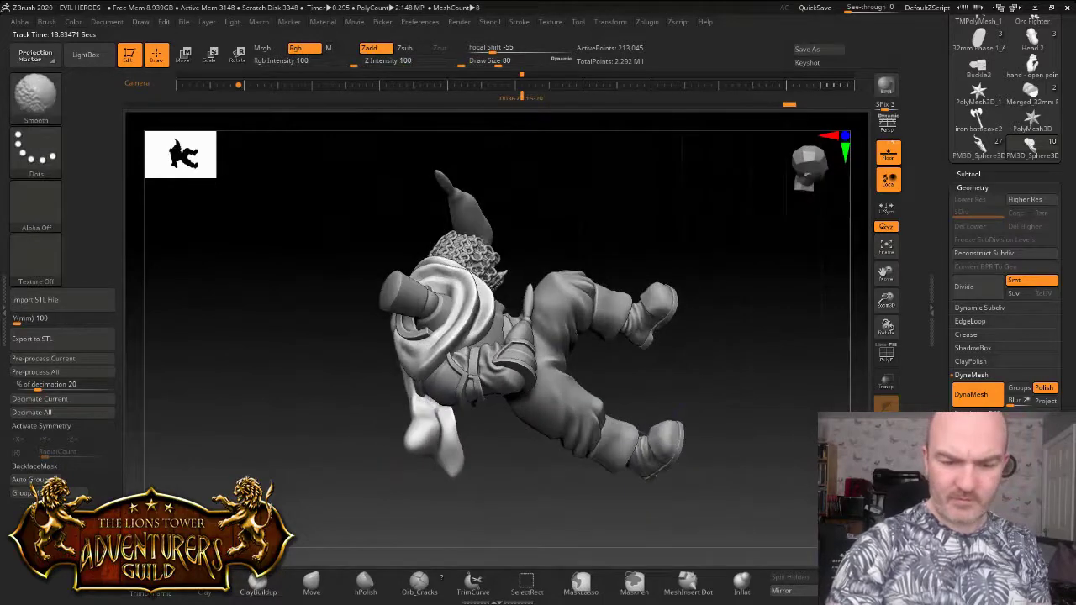
{"action": "mouse_move", "coordinate": [588, 403]}
{"action": "left_mouse_down"}
{"action": "mouse_move", "coordinate": [563, 370]}
{"action": "mouse_move", "coordinate": [605, 403]}
{"action": "mouse_move", "coordinate": [580, 437]}
{"action": "mouse_move", "coordinate": [605, 454]}
{"action": "mouse_move", "coordinate": [580, 449]}
{"action": "left_mouse_up"}
Reshape the collar beside the chainmail shoulder with the Move brush at draw size 108
{"action": "left_click", "coordinate": [311, 582]}
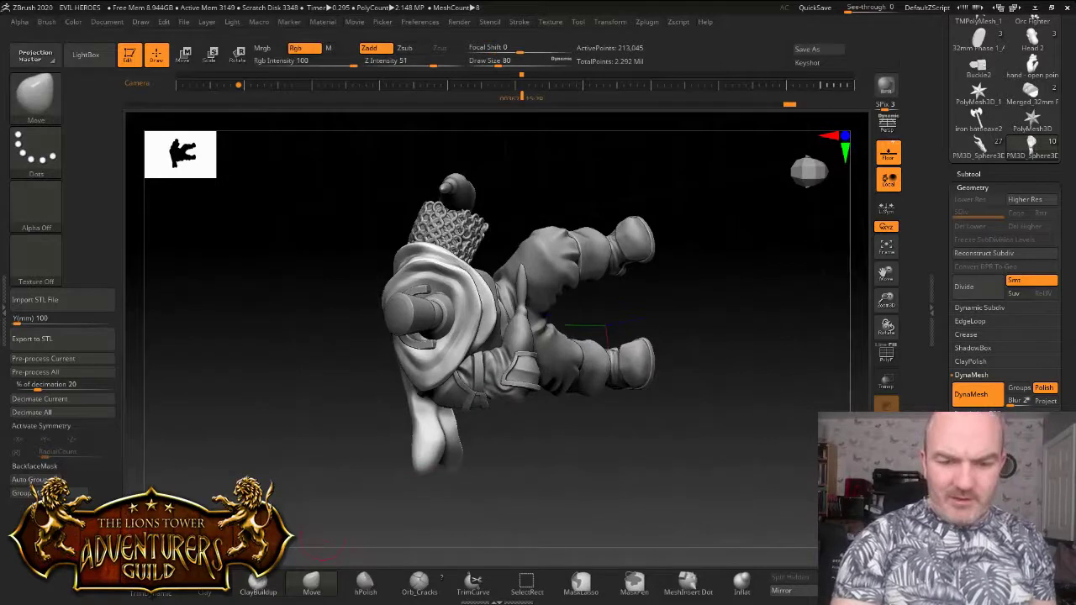
{"action": "left_click", "coordinate": [503, 63]}
{"action": "left_click_drag", "start_coordinate": [500, 168], "coordinate": [471, 233]}
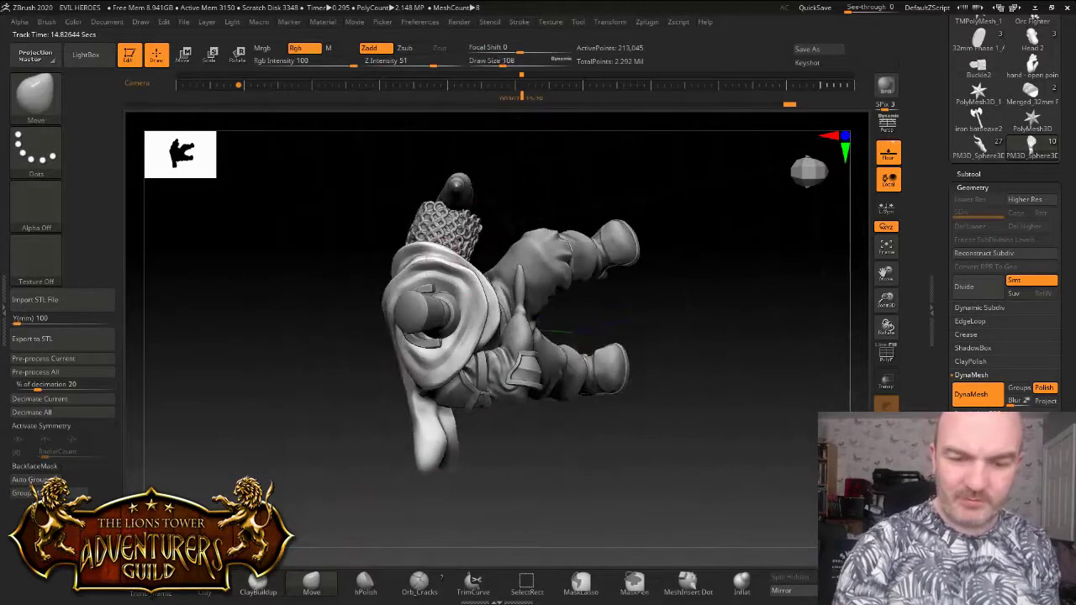
{"action": "right_click_drag", "start_coordinate": [464, 268], "coordinate": [456, 271]}
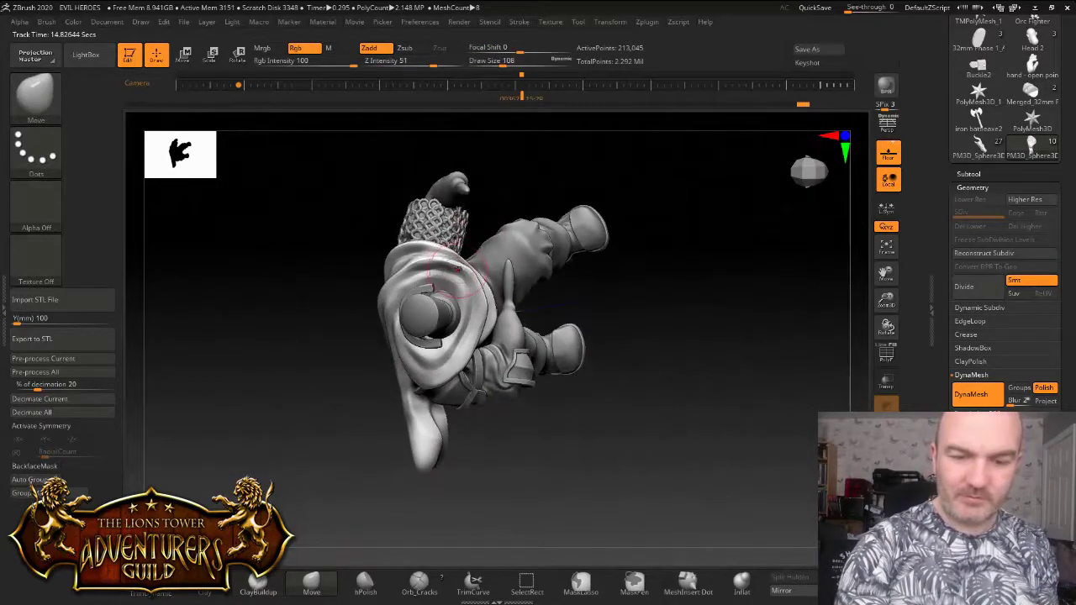
{"action": "left_click_drag", "start_coordinate": [433, 273], "coordinate": [426, 243]}
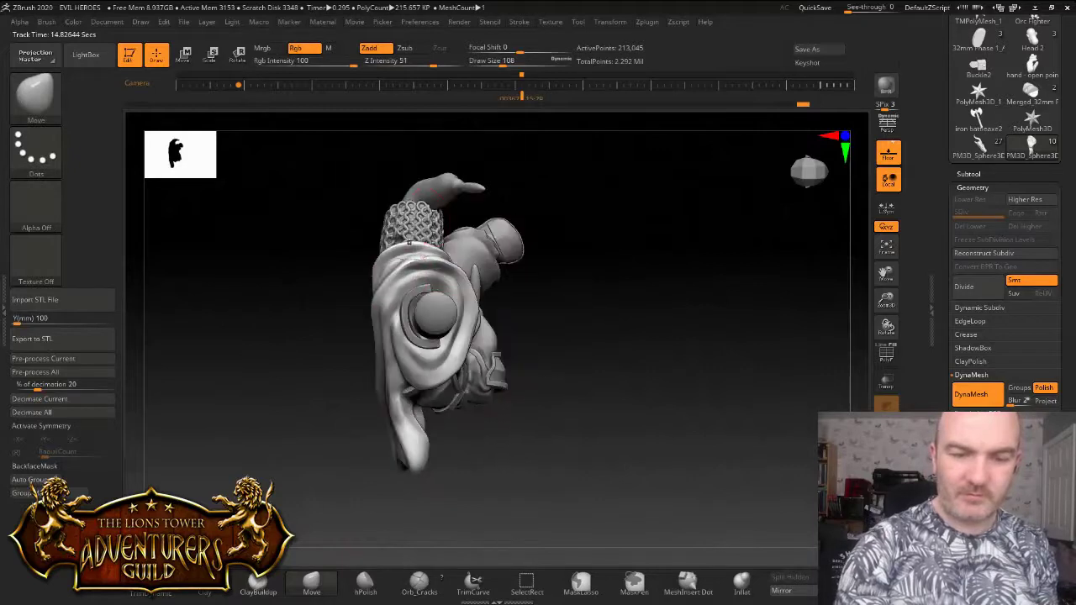
{"action": "mouse_move", "coordinate": [521, 185]}
{"action": "left_mouse_down"}
{"action": "mouse_move", "coordinate": [533, 192]}
{"action": "mouse_move", "coordinate": [513, 206]}
{"action": "left_mouse_up"}
Build up a raised fold around the back of the neck with ClayBuildup at draw size 54
{"action": "key", "text": "b"}
{"action": "key", "text": "c"}
{"action": "key", "text": "b"}
{"action": "left_click_drag", "start_coordinate": [502, 63], "coordinate": [493, 63]}
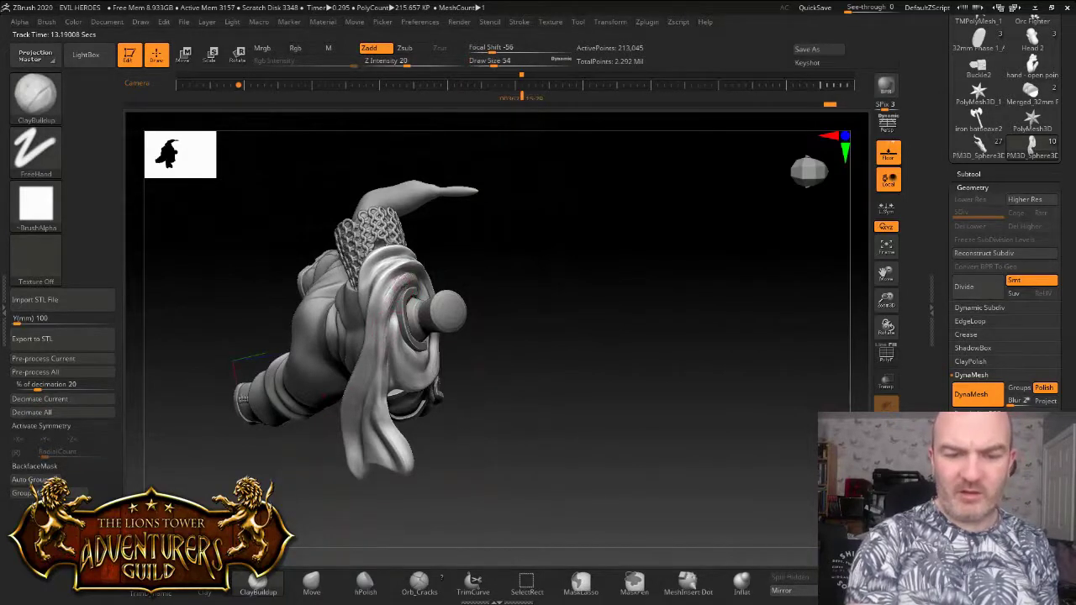
{"action": "right_click_drag", "start_coordinate": [396, 317], "coordinate": [453, 222]}
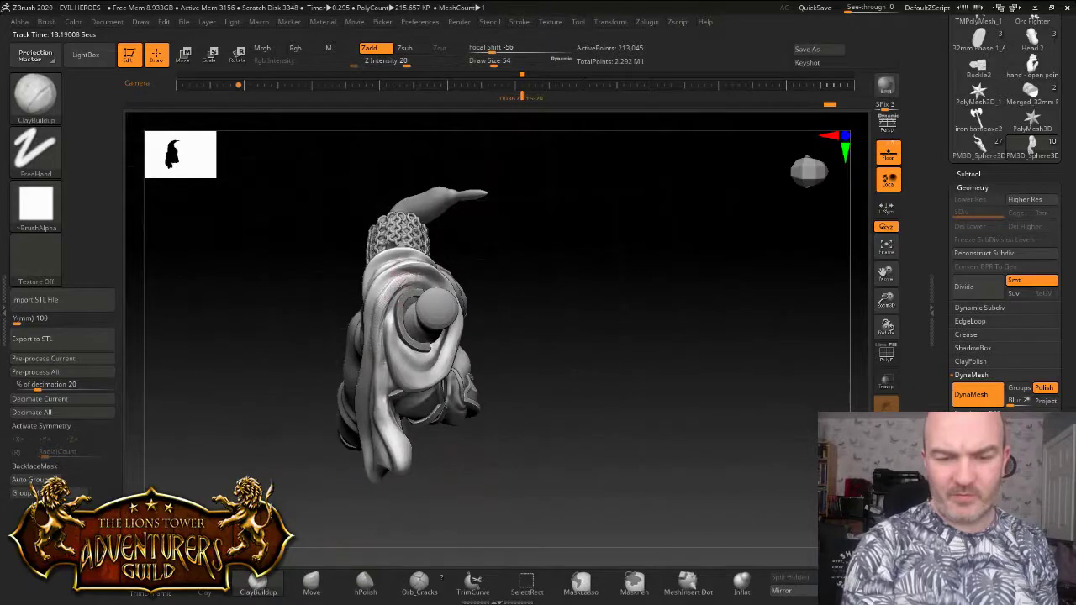
{"action": "left_click_drag", "start_coordinate": [411, 289], "coordinate": [385, 330]}
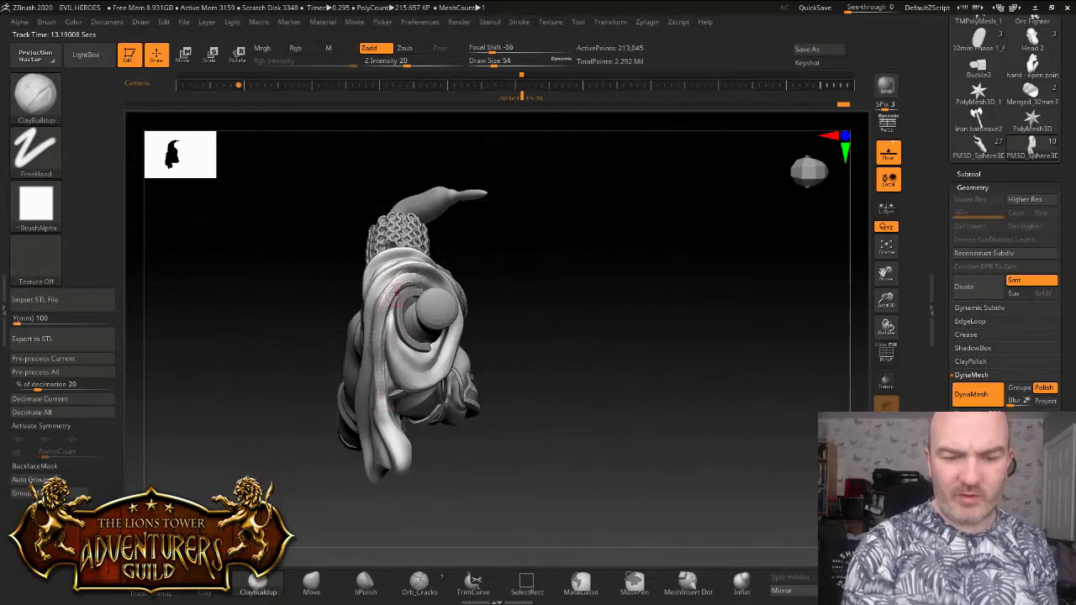
Extend the raised fold from the collar's back into the cloth tail and smooth it
{"action": "mouse_move", "coordinate": [458, 260]}
{"action": "left_mouse_down"}
{"action": "mouse_move", "coordinate": [412, 286]}
{"action": "mouse_move", "coordinate": [244, 332]}
{"action": "left_mouse_up"}
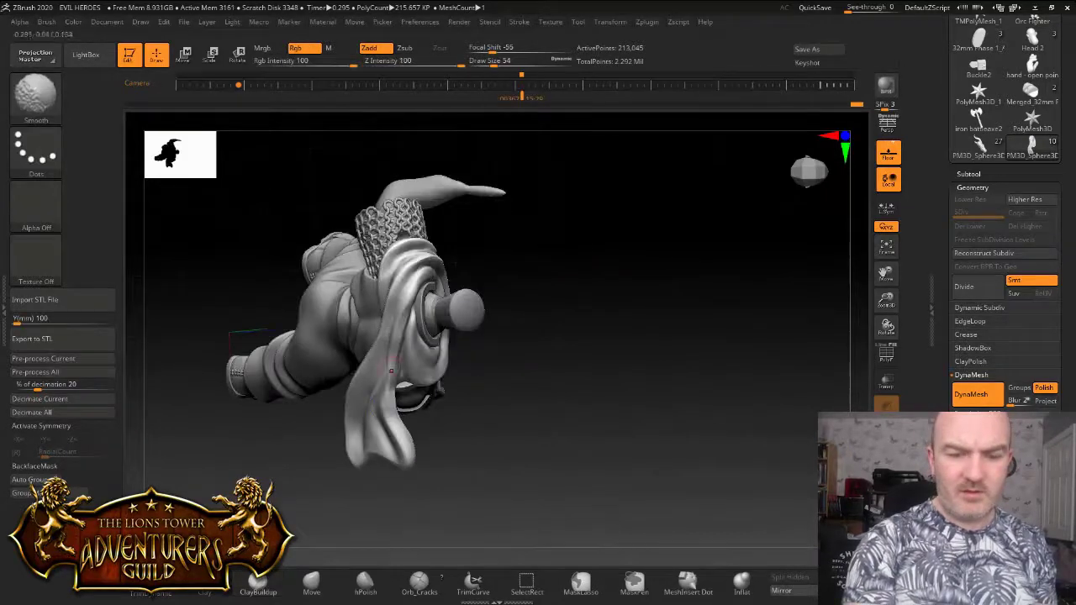
{"action": "key", "text": "shift"}
{"action": "right_click_drag", "start_coordinate": [399, 349], "coordinate": [390, 330]}
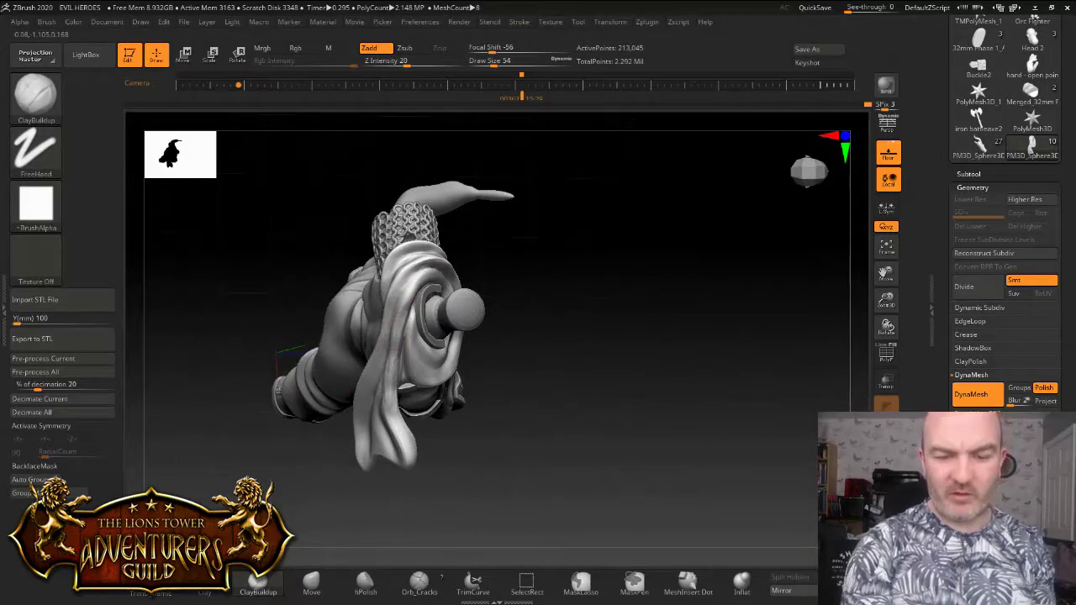
{"action": "right_click_drag", "start_coordinate": [407, 320], "coordinate": [458, 322]}
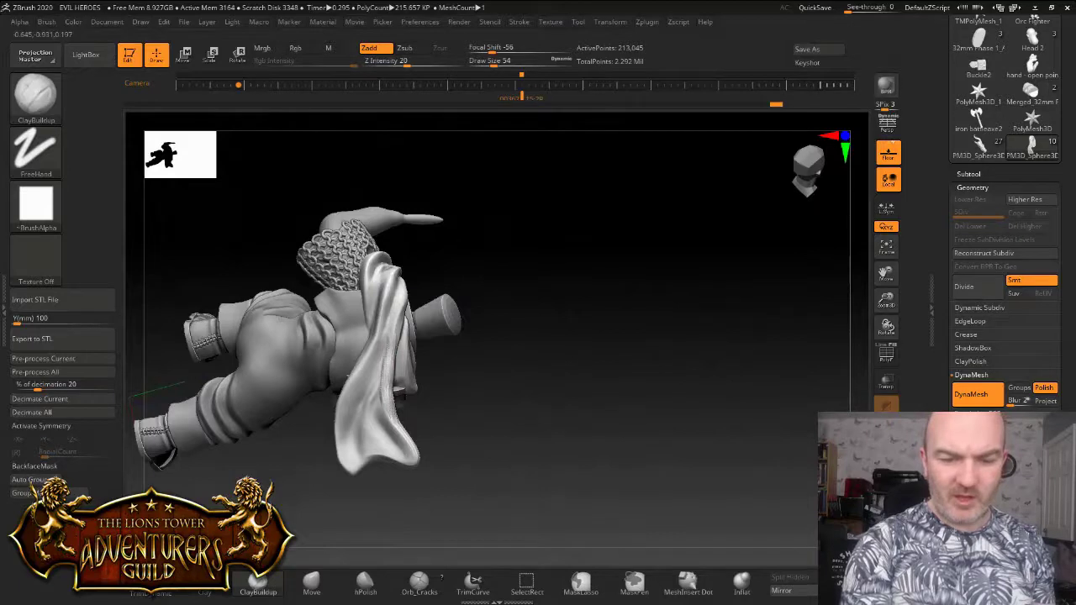
{"action": "key", "text": "shift"}
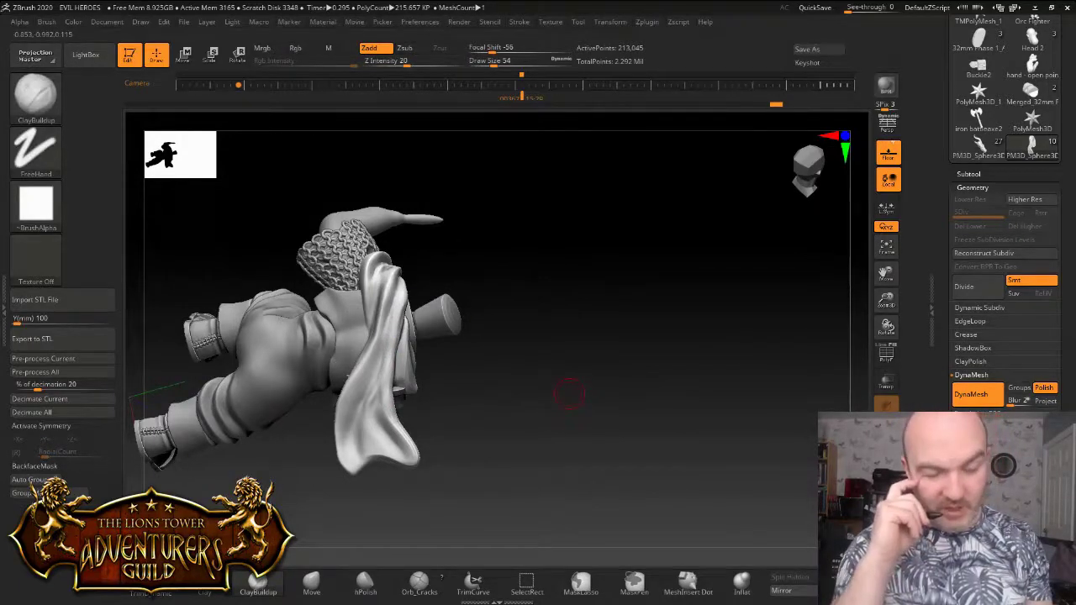
Carve creases along the folds from the collar into the cloth tail with Orb_Cracks at draw size 54 and smooth them
{"action": "left_click", "coordinate": [418, 583]}
{"action": "left_click_drag", "start_coordinate": [555, 445], "coordinate": [462, 433]}
{"action": "mouse_move", "coordinate": [405, 311]}
{"action": "left_mouse_down"}
{"action": "mouse_move", "coordinate": [389, 365]}
{"action": "mouse_move", "coordinate": [401, 439]}
{"action": "left_mouse_up"}
{"action": "mouse_move", "coordinate": [388, 366]}
{"action": "left_mouse_down"}
{"action": "mouse_move", "coordinate": [401, 443]}
{"action": "mouse_move", "coordinate": [398, 424]}
{"action": "left_mouse_up"}
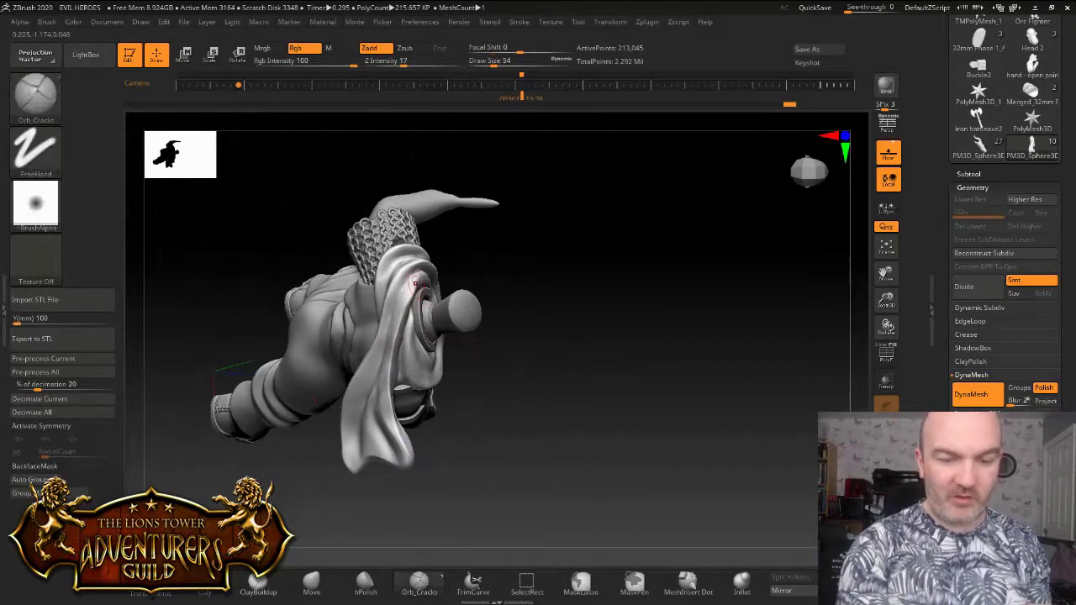
{"action": "left_click_drag", "start_coordinate": [388, 357], "coordinate": [384, 377]}
{"action": "mouse_move", "coordinate": [406, 308]}
{"action": "right_mouse_down"}
{"action": "mouse_move", "coordinate": [383, 306]}
{"action": "mouse_move", "coordinate": [411, 301]}
{"action": "right_mouse_up"}
{"action": "left_click_drag", "start_coordinate": [393, 298], "coordinate": [393, 309], "text": "shift"}
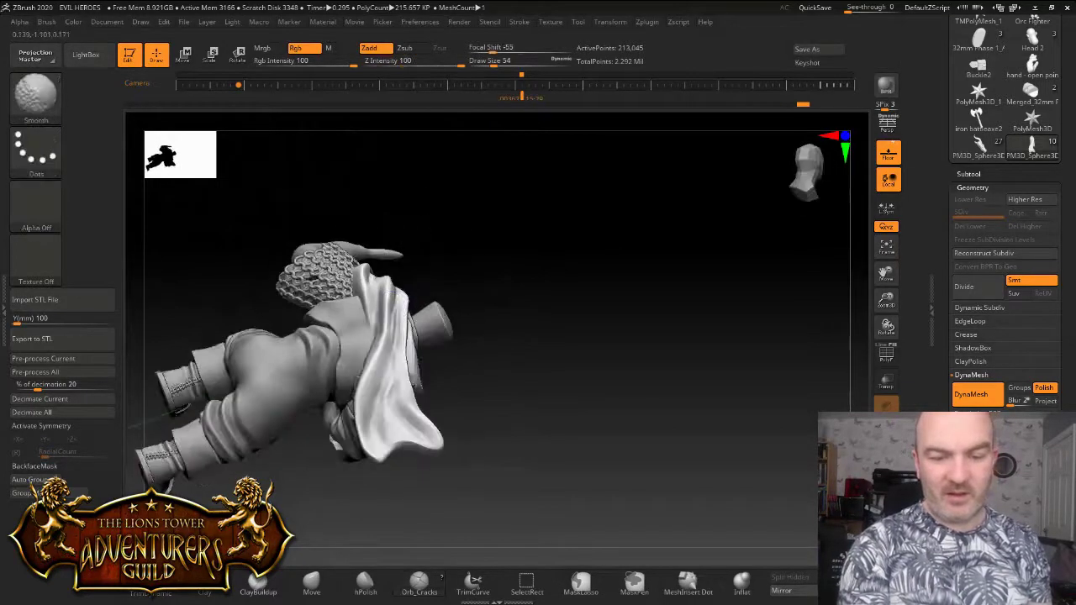
Carve finer creases along the cloth tail's folds with Orb_Cracks at draw size 39 and smooth them
{"action": "right_click_drag", "start_coordinate": [393, 304], "coordinate": [375, 276]}
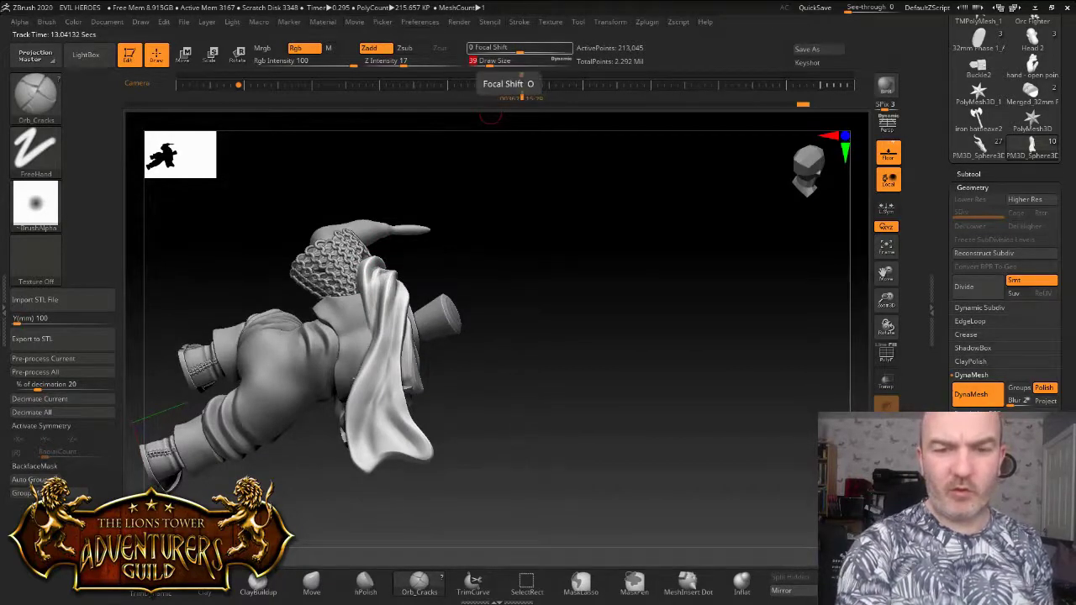
{"action": "left_click_drag", "start_coordinate": [496, 242], "coordinate": [395, 262]}
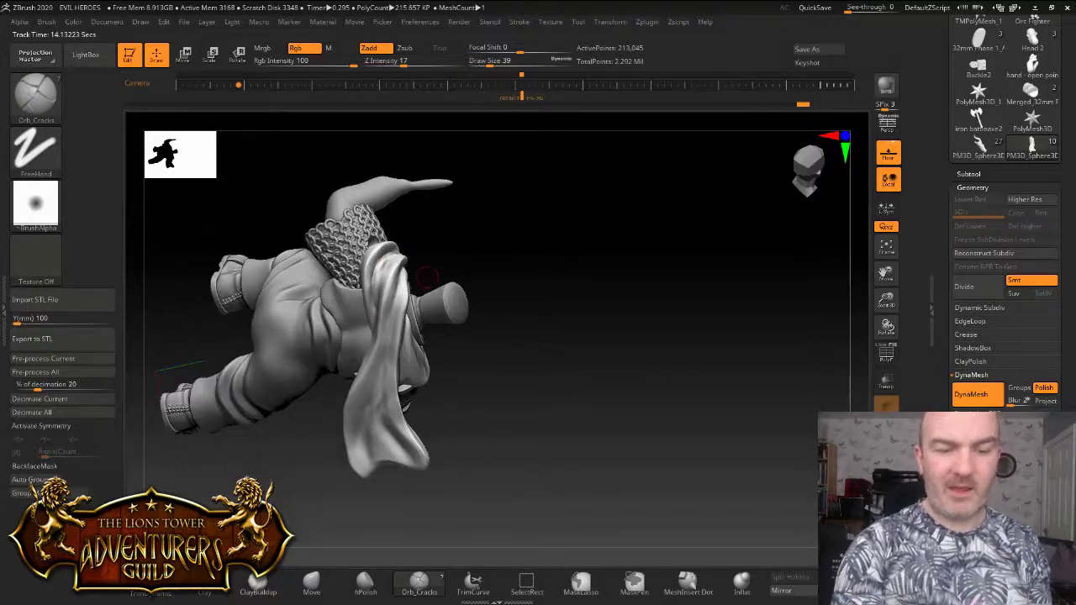
{"action": "left_click_drag", "start_coordinate": [426, 277], "coordinate": [416, 251]}
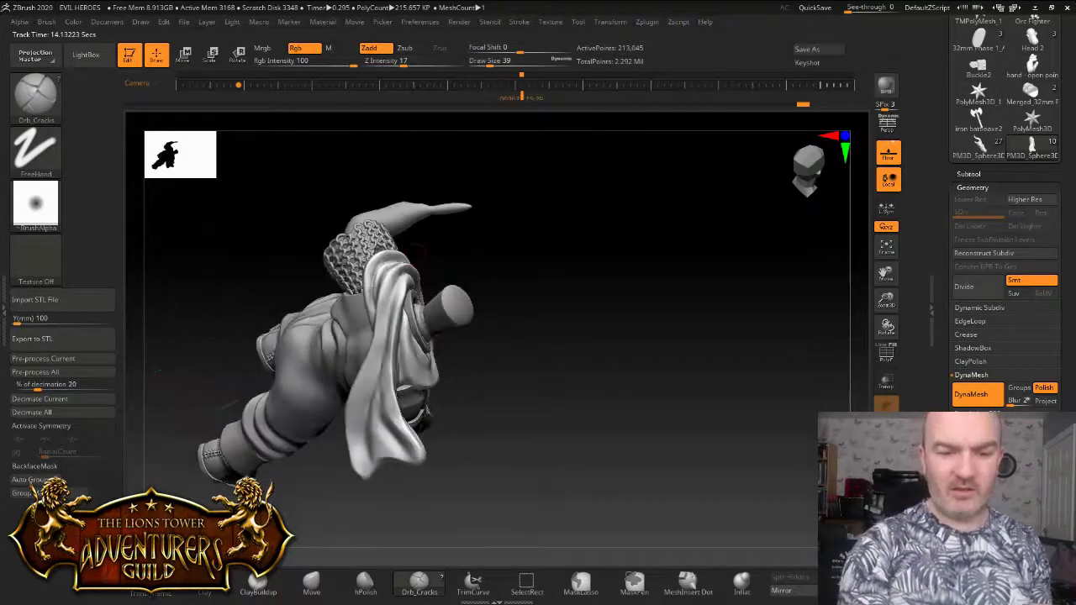
{"action": "left_click_drag", "start_coordinate": [496, 269], "coordinate": [453, 274]}
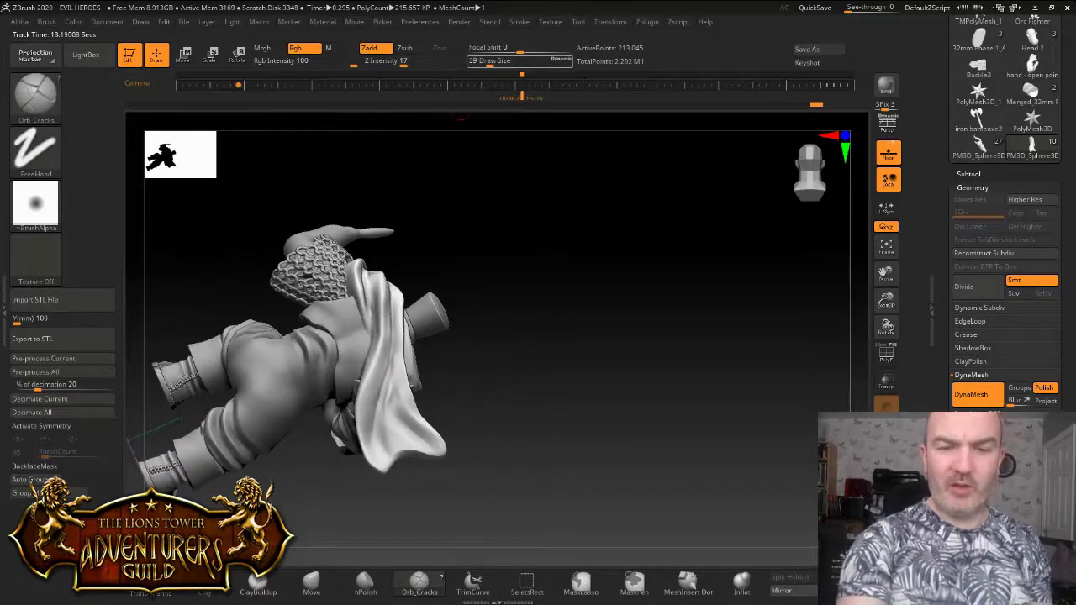
{"action": "key", "text": "shift"}
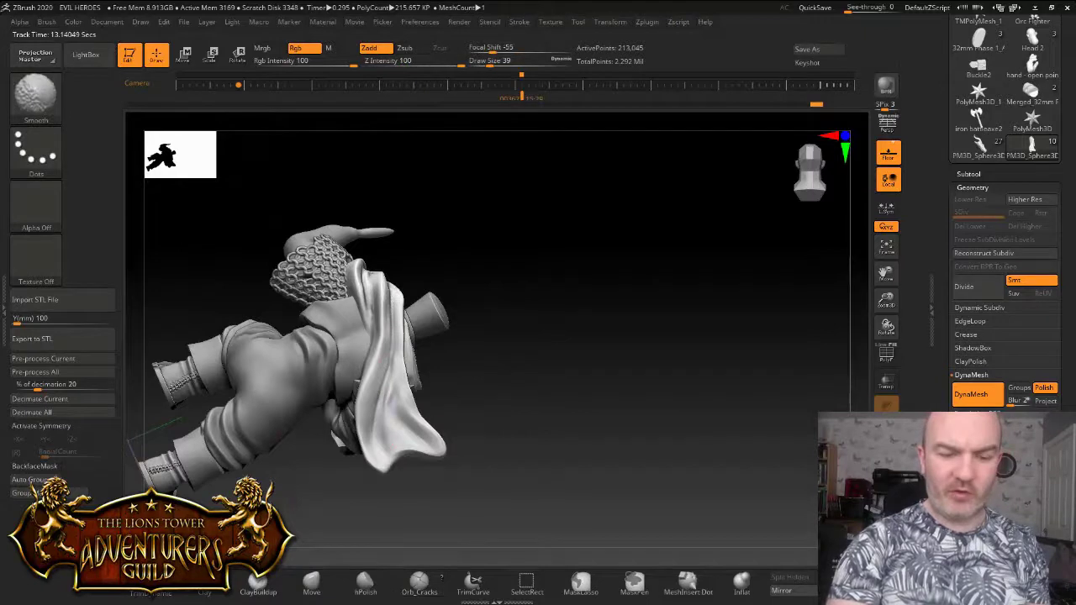
{"action": "mouse_move", "coordinate": [391, 391]}
{"action": "right_mouse_down"}
{"action": "mouse_move", "coordinate": [375, 380]}
{"action": "mouse_move", "coordinate": [397, 404]}
{"action": "right_mouse_up"}
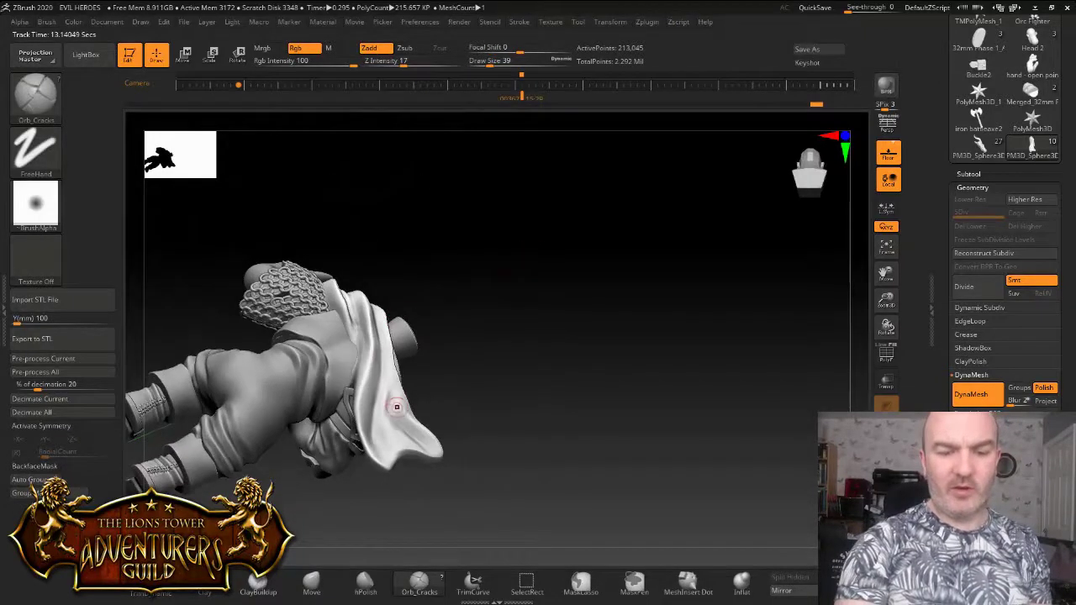
{"action": "key", "text": "shift"}
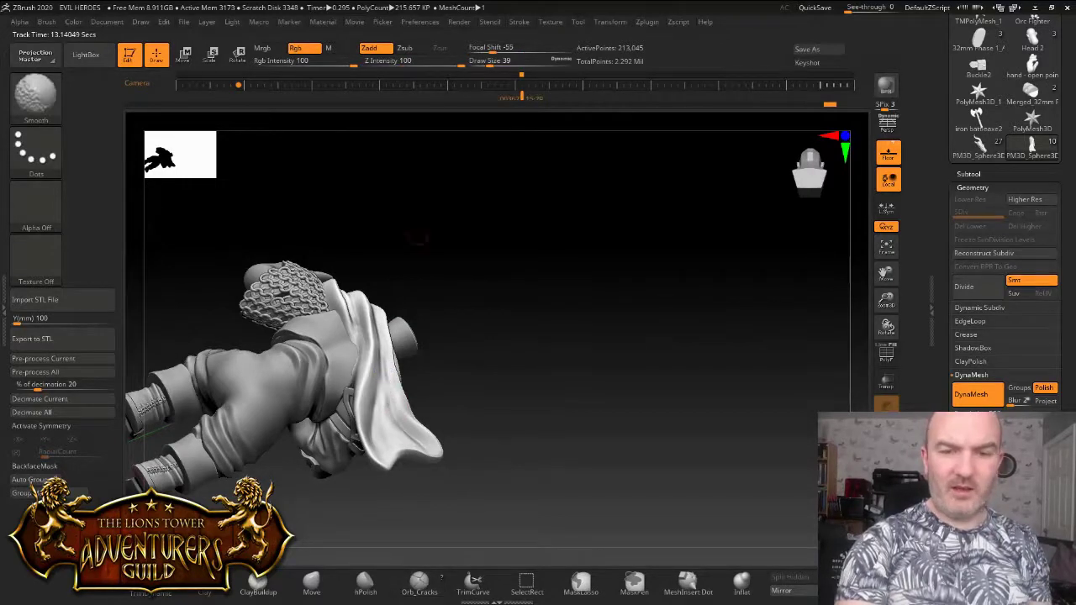
{"action": "right_click_drag", "start_coordinate": [390, 390], "coordinate": [377, 385]}
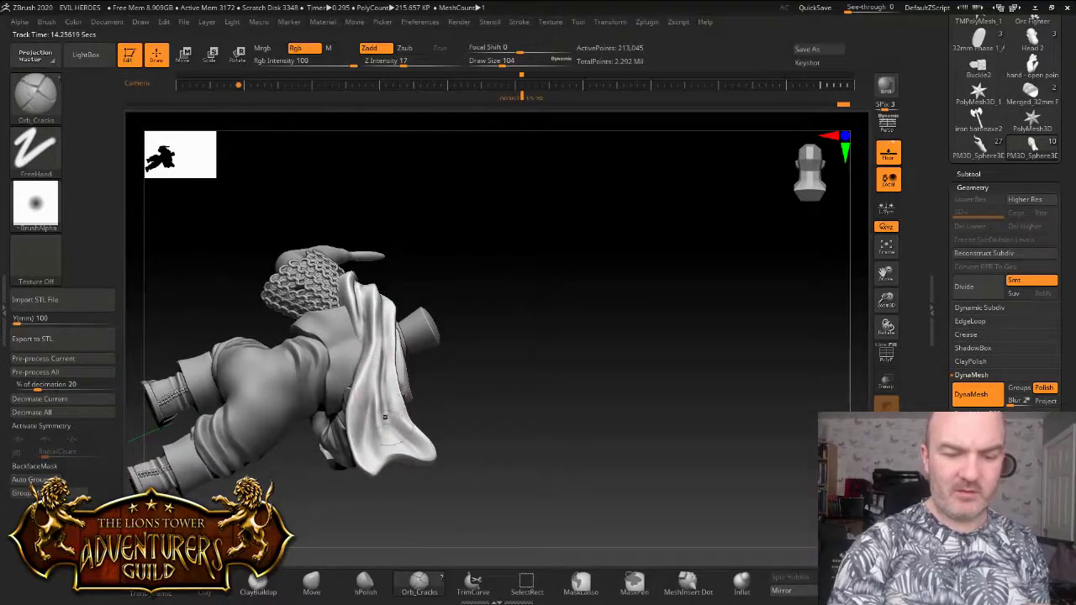
Smooth the cloth tail and carve creases into the collar's inner folds around the neck with Orb_Cracks at draw size 65
{"action": "key", "text": "shift"}
{"action": "mouse_move", "coordinate": [552, 258]}
{"action": "left_mouse_down"}
{"action": "mouse_move", "coordinate": [538, 328]}
{"action": "mouse_move", "coordinate": [505, 265]}
{"action": "mouse_move", "coordinate": [370, 362]}
{"action": "mouse_move", "coordinate": [429, 252]}
{"action": "mouse_move", "coordinate": [391, 353]}
{"action": "left_mouse_up"}
{"action": "left_click", "coordinate": [497, 62]}
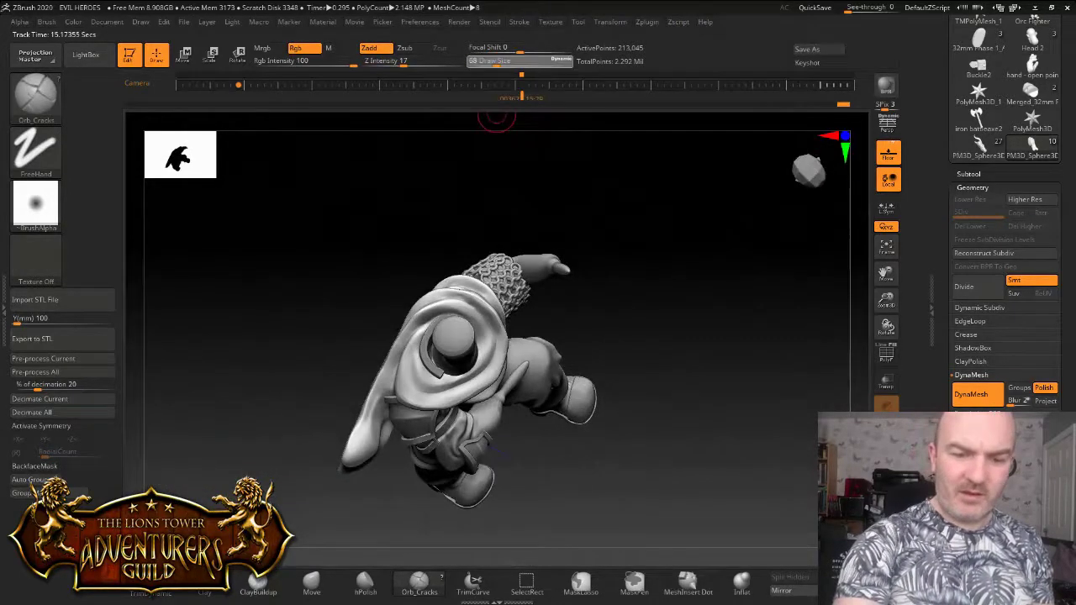
{"action": "left_click_drag", "start_coordinate": [414, 348], "coordinate": [411, 405]}
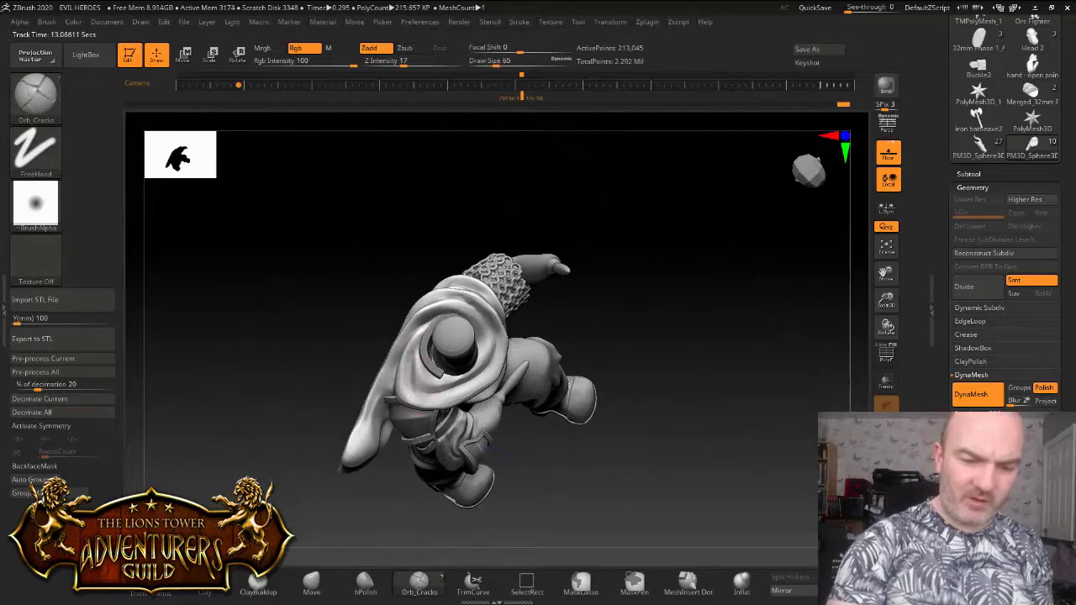
{"action": "mouse_move", "coordinate": [418, 361]}
{"action": "left_mouse_down"}
{"action": "mouse_move", "coordinate": [427, 387]}
{"action": "mouse_move", "coordinate": [422, 355]}
{"action": "left_mouse_up"}
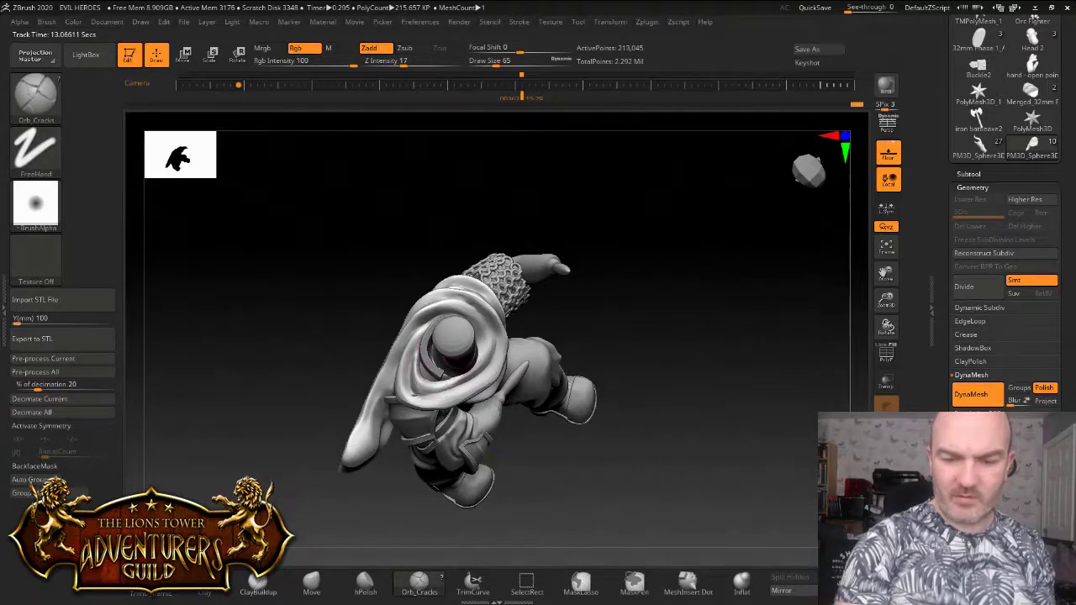
Deepen and smooth the creases between the collar folds beside the chainmail shoulder with Orb_Cracks
{"action": "right_click_drag", "start_coordinate": [448, 345], "coordinate": [484, 341]}
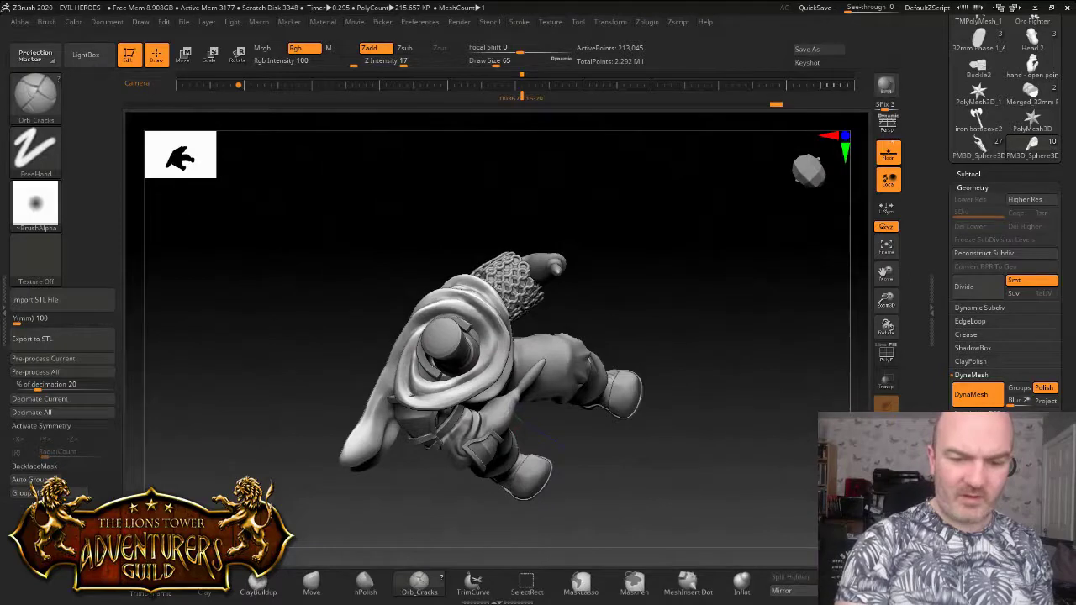
{"action": "right_click_drag", "start_coordinate": [575, 347], "coordinate": [565, 267]}
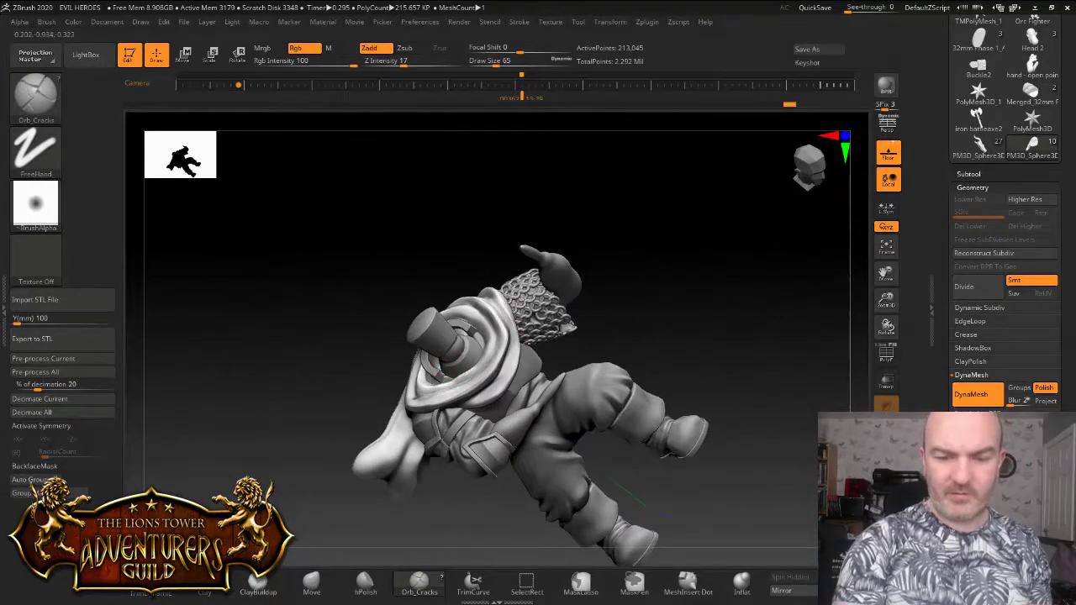
{"action": "key", "text": "shift"}
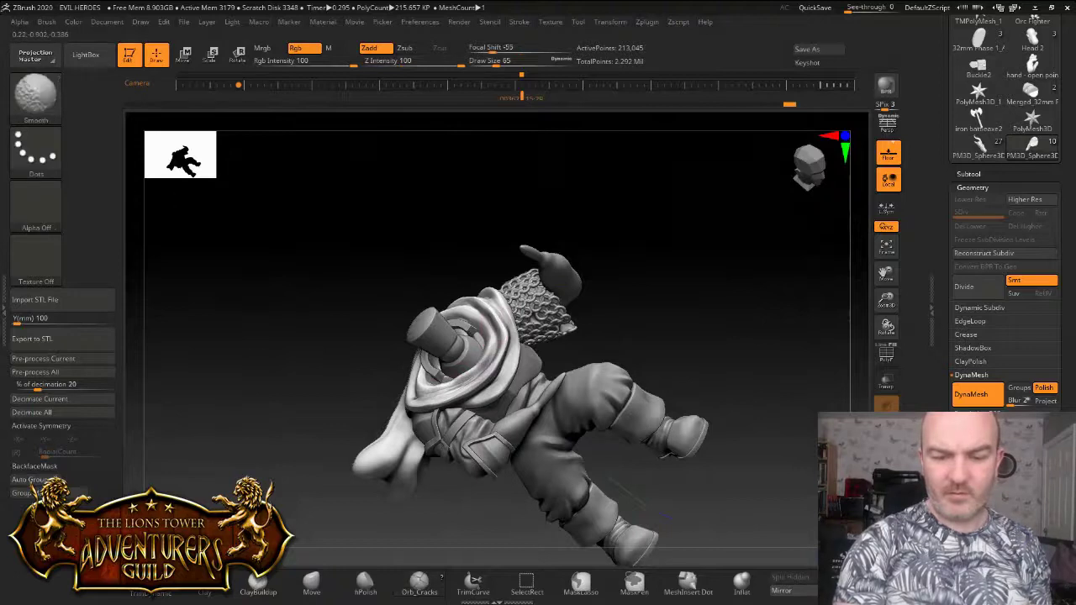
{"action": "left_click_drag", "start_coordinate": [739, 337], "coordinate": [706, 294]}
{"action": "left_click_drag", "start_coordinate": [508, 336], "coordinate": [505, 307]}
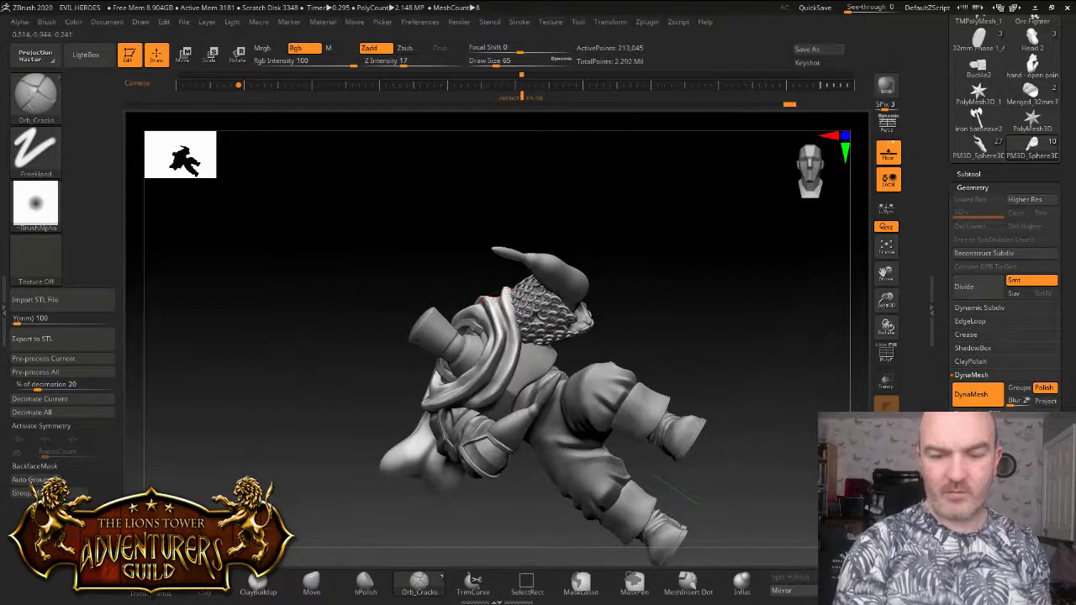
{"action": "left_click_drag", "start_coordinate": [723, 336], "coordinate": [656, 302]}
{"action": "left_click_drag", "start_coordinate": [492, 356], "coordinate": [505, 306]}
Carve creases from the back of the shoulder up the length of the cloth tail and smooth them
{"action": "mouse_move", "coordinate": [722, 311]}
{"action": "left_mouse_down"}
{"action": "mouse_move", "coordinate": [716, 429]}
{"action": "mouse_move", "coordinate": [710, 382]}
{"action": "mouse_move", "coordinate": [712, 340]}
{"action": "mouse_move", "coordinate": [719, 428]}
{"action": "left_mouse_up"}
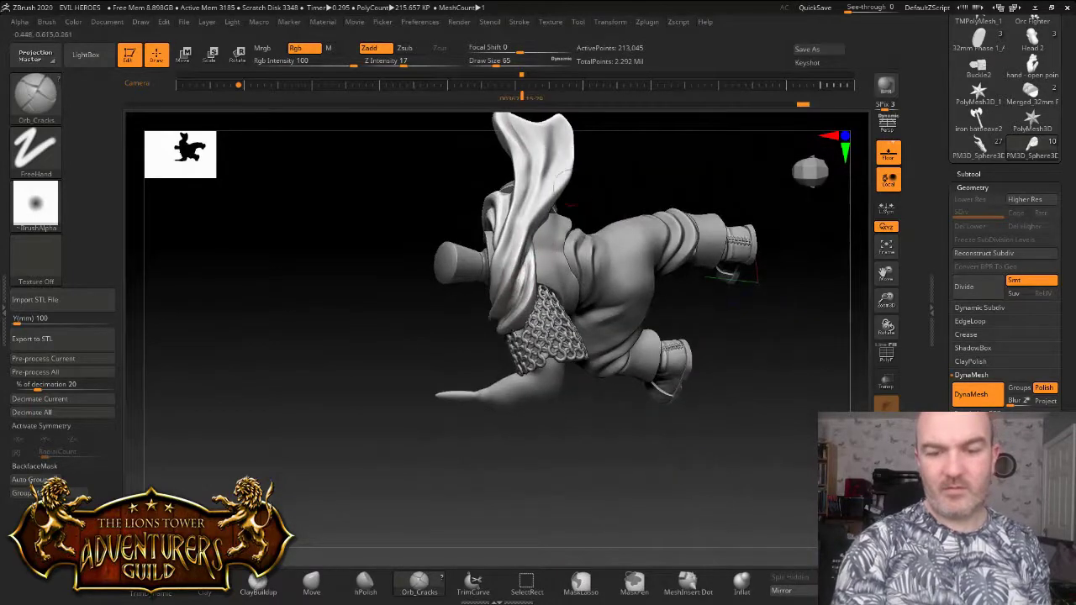
{"action": "left_click_drag", "start_coordinate": [647, 171], "coordinate": [589, 175]}
{"action": "key", "text": "shift"}
{"action": "mouse_move", "coordinate": [580, 420]}
{"action": "left_mouse_down"}
{"action": "mouse_move", "coordinate": [716, 409]}
{"action": "mouse_move", "coordinate": [584, 410]}
{"action": "left_mouse_up"}
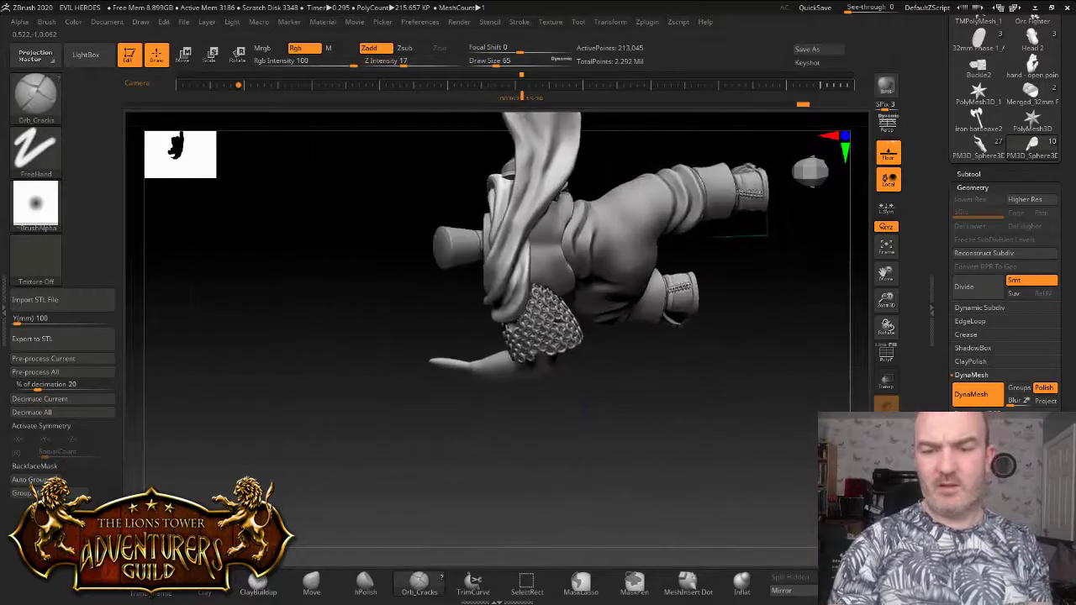
Adjust the cloth tail's outline with the Move brush at draw size 101, smooth it and update its DynaMesh
{"action": "left_click", "coordinate": [311, 581]}
{"action": "left_click", "coordinate": [502, 63]}
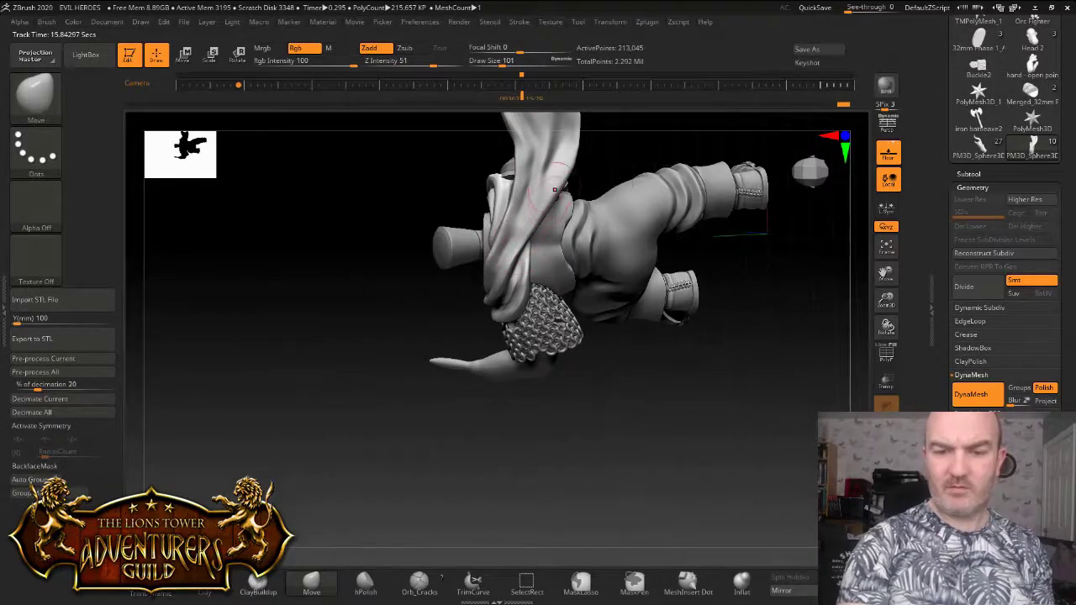
{"action": "left_click", "coordinate": [886, 248]}
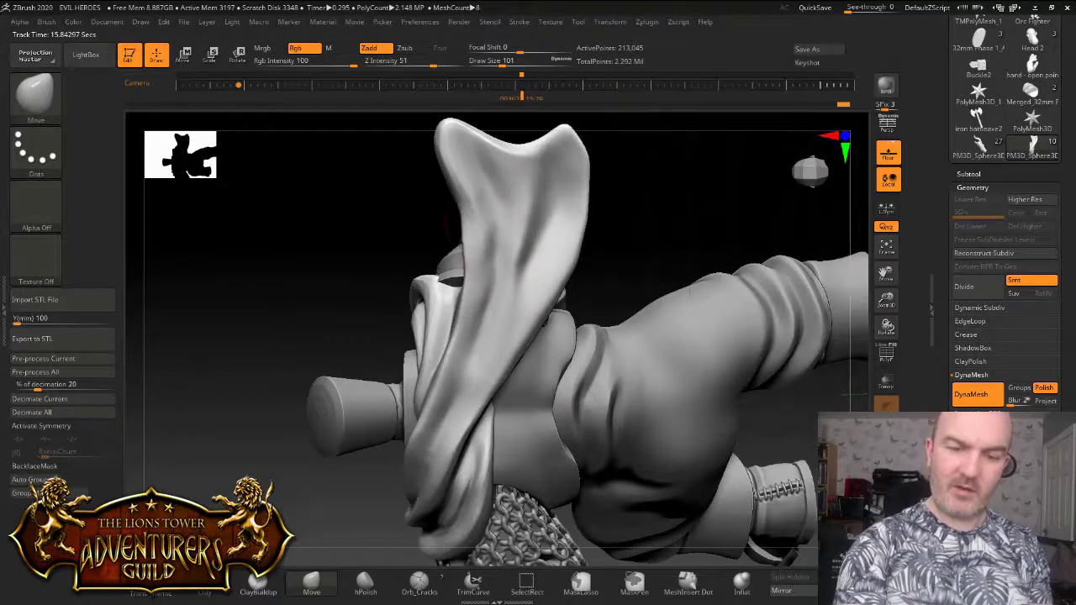
{"action": "key", "text": "shift"}
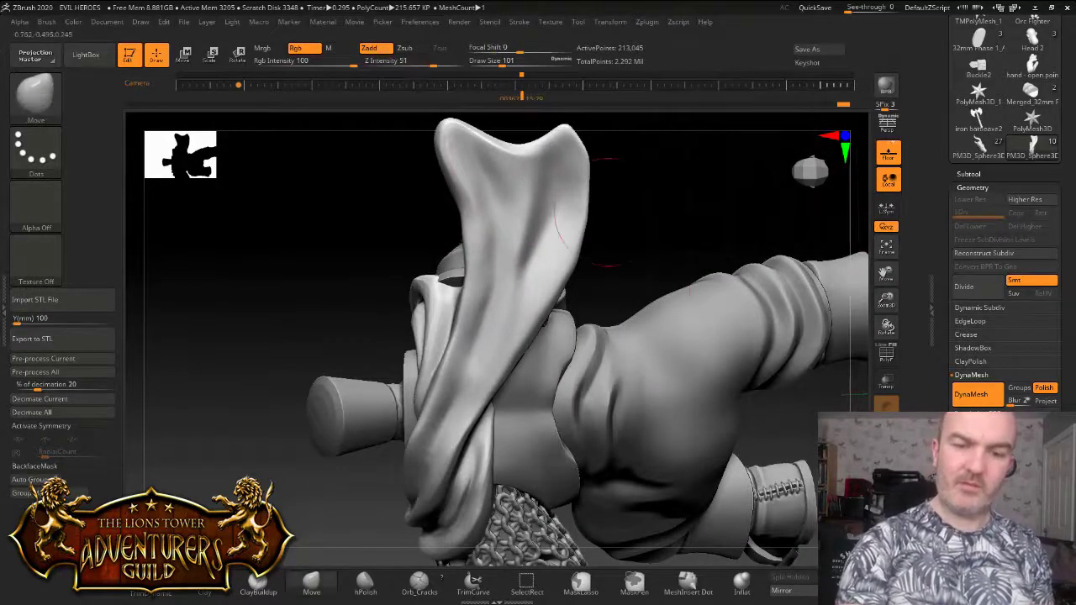
{"action": "mouse_move", "coordinate": [655, 202]}
{"action": "left_mouse_down", "text": "alt"}
{"action": "mouse_move", "coordinate": [648, 245]}
{"action": "mouse_move", "coordinate": [722, 211]}
{"action": "mouse_move", "coordinate": [808, 296]}
{"action": "left_mouse_up", "text": "alt"}
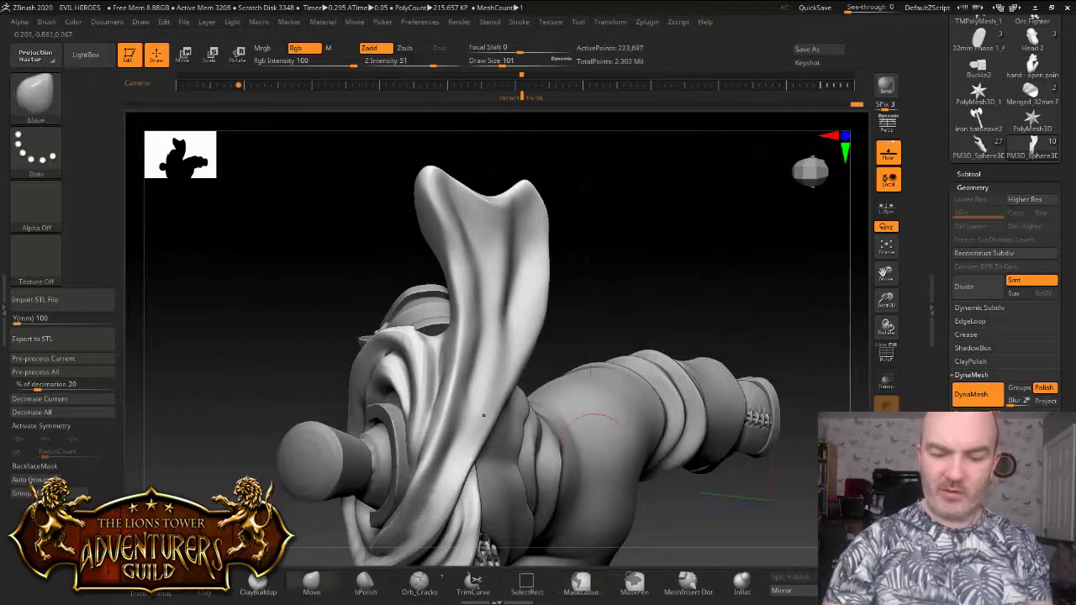
Load the AIG - Carve brush from the LightBox brush library
{"action": "left_click", "coordinate": [418, 582]}
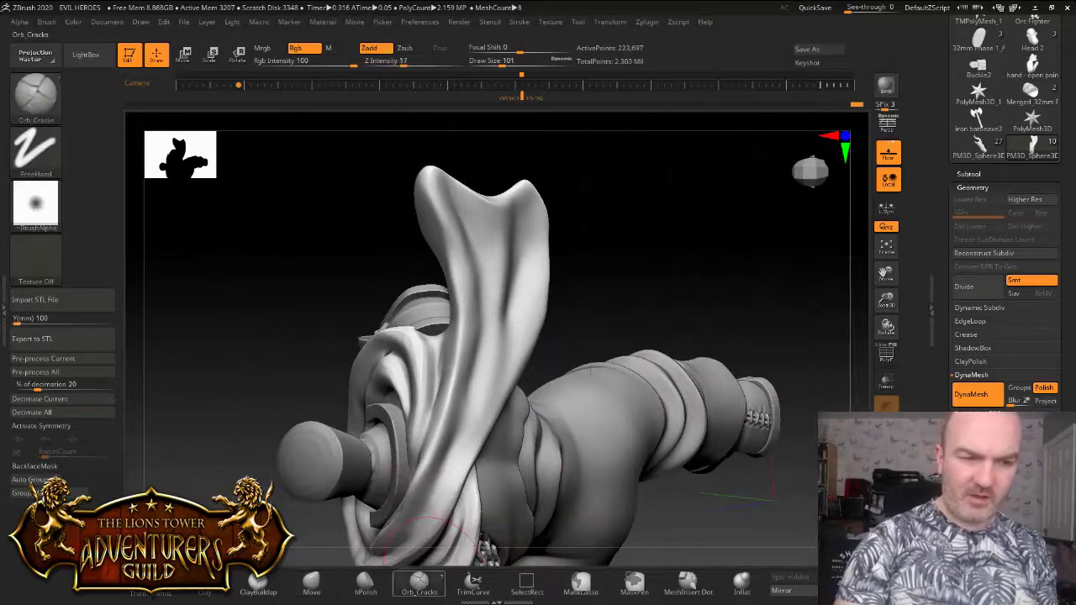
{"action": "key", "text": "b"}
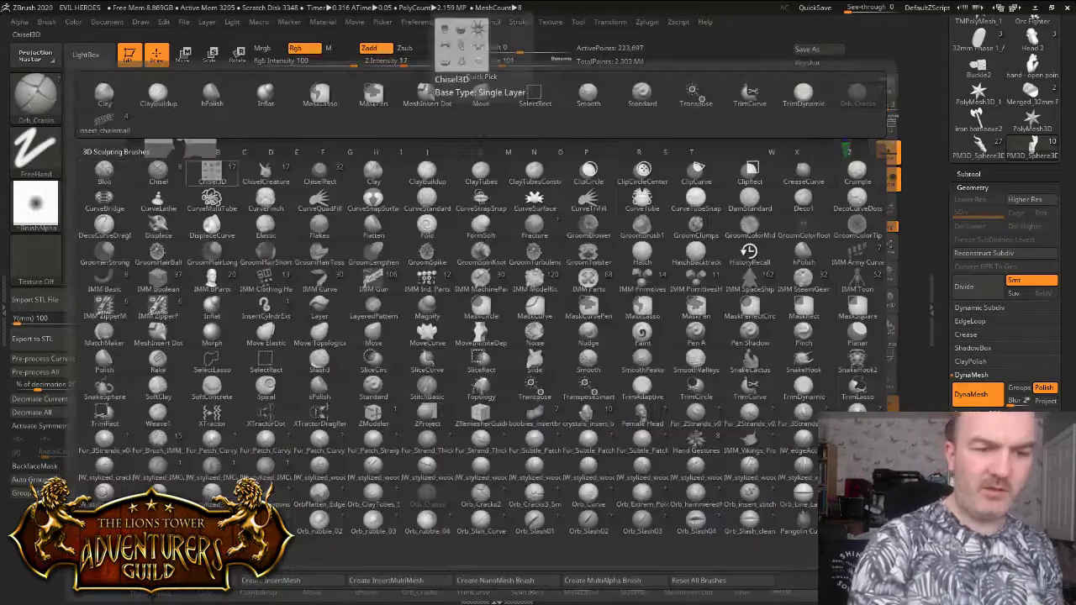
{"action": "key", "text": "comma"}
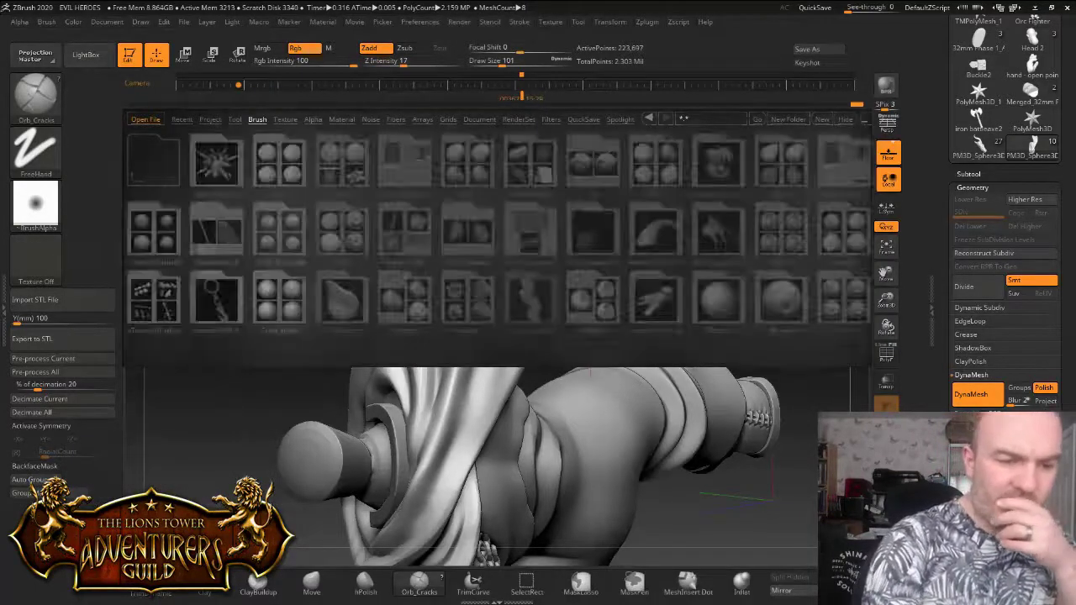
{"action": "double_click", "coordinate": [154, 232]}
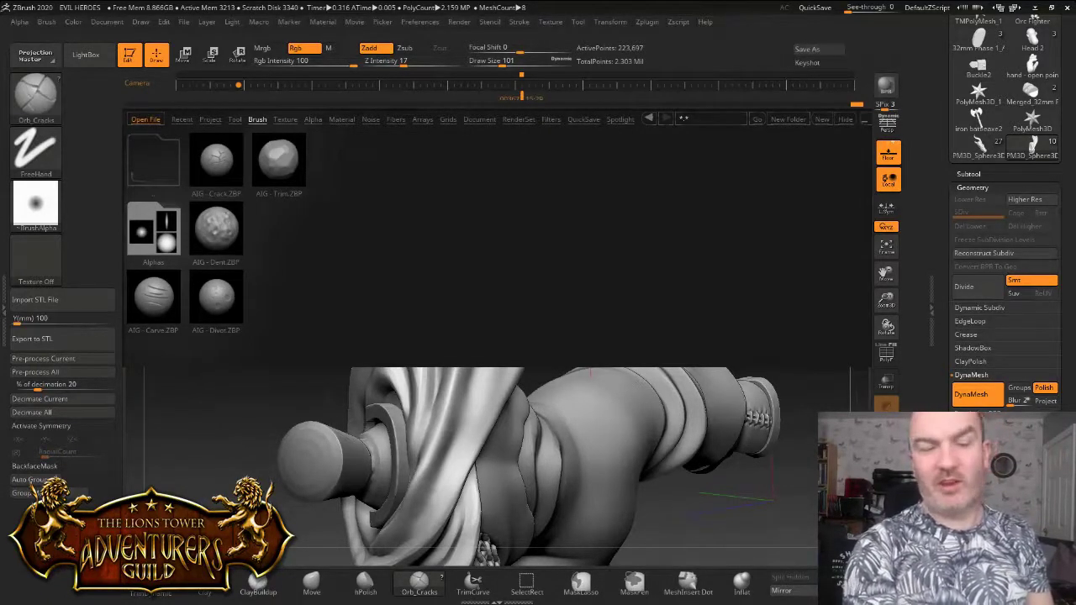
{"action": "double_click", "coordinate": [154, 299]}
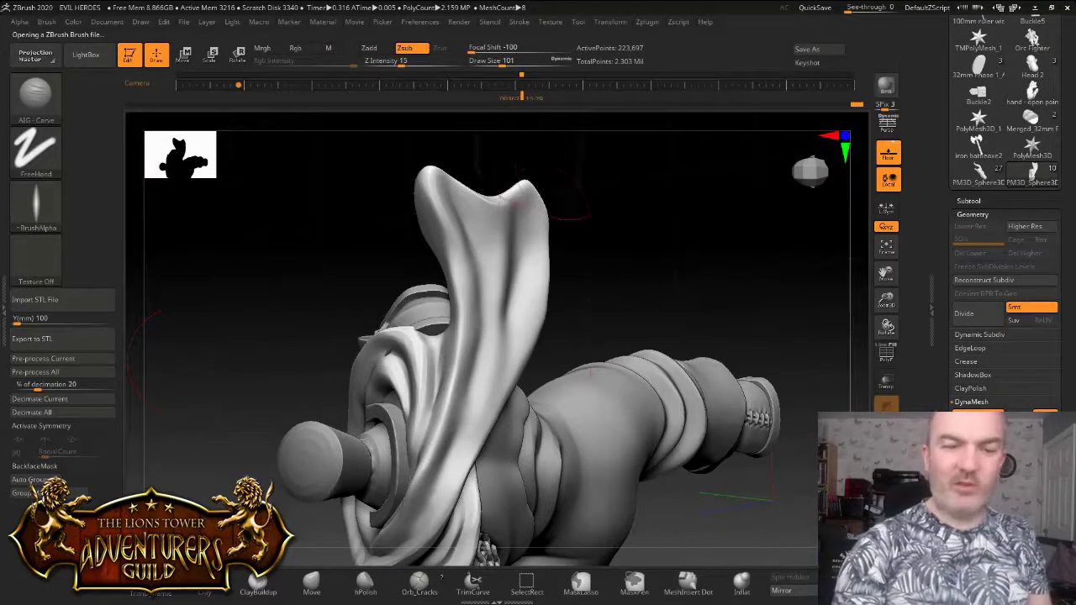
Try carving narrow creases into the cloth tail's hem with the AIG - Carve brush at draw size 101
{"action": "mouse_move", "coordinate": [651, 216]}
{"action": "left_mouse_down"}
{"action": "mouse_move", "coordinate": [573, 212]}
{"action": "mouse_move", "coordinate": [545, 269]}
{"action": "mouse_move", "coordinate": [616, 215]}
{"action": "left_mouse_up"}
{"action": "left_click_drag", "start_coordinate": [492, 177], "coordinate": [498, 228]}
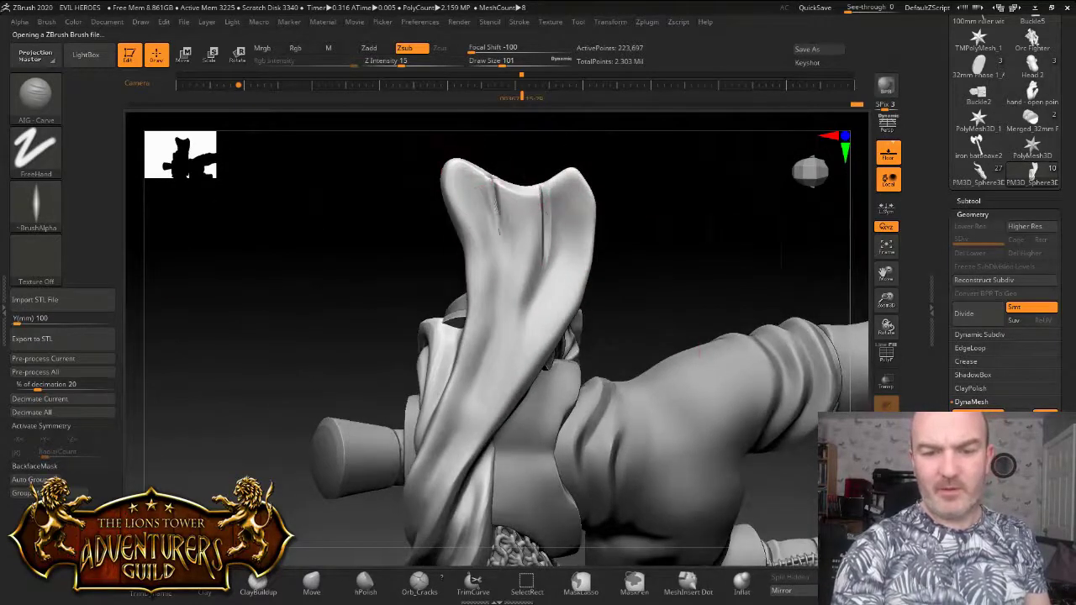
{"action": "left_click_drag", "start_coordinate": [630, 134], "coordinate": [582, 172]}
{"action": "left_click_drag", "start_coordinate": [608, 139], "coordinate": [574, 168]}
{"action": "left_click_drag", "start_coordinate": [620, 257], "coordinate": [626, 315]}
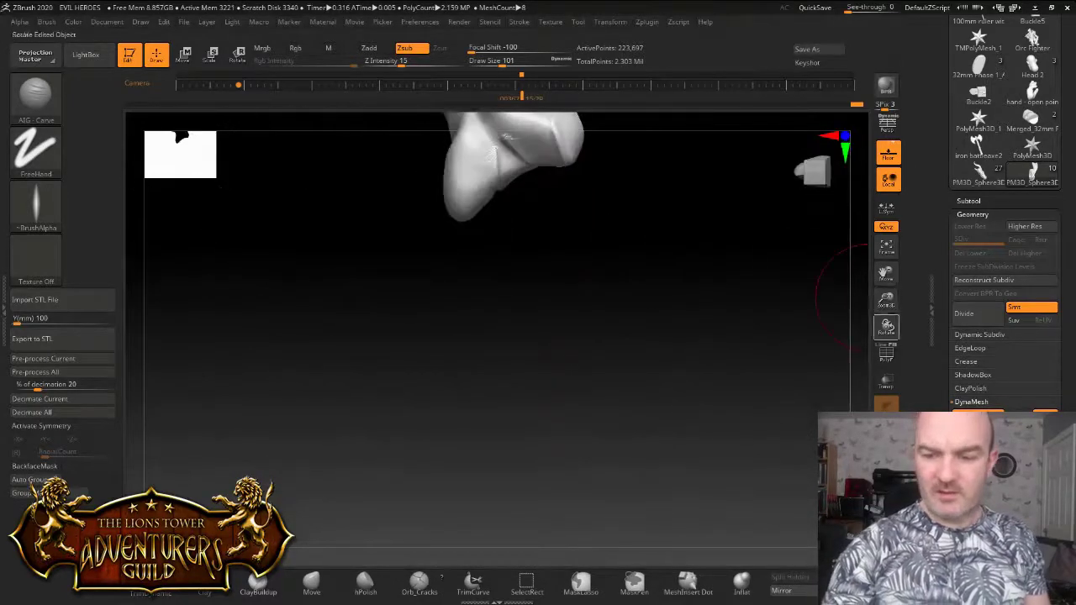
{"action": "key", "text": "ctrl"}
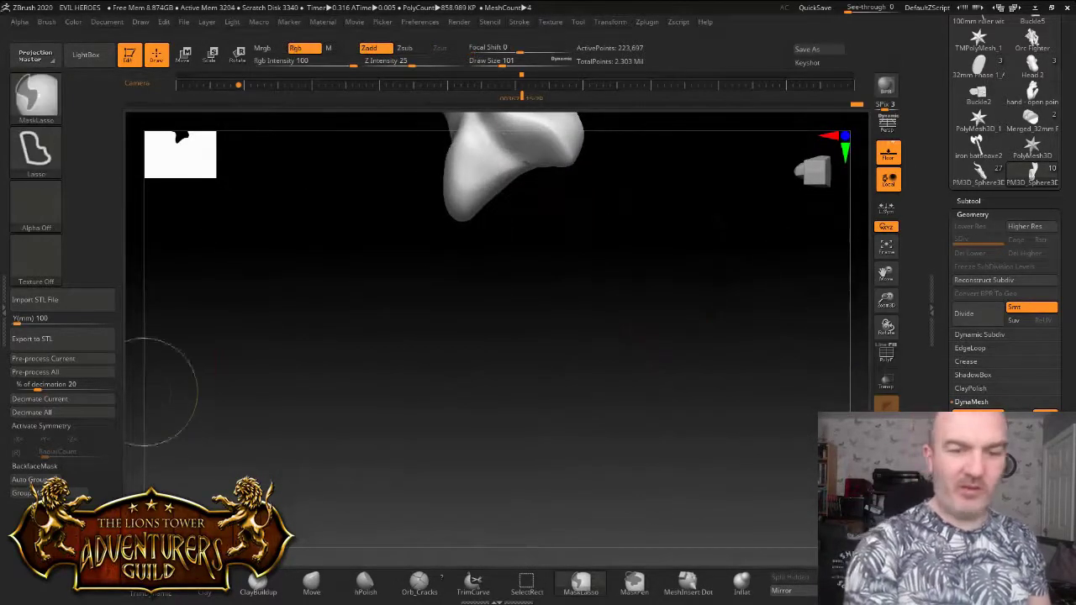
Turn on BackfaceMask for the AIG - Carve brush and carve over the thin end of the cloth tail
{"action": "left_click", "coordinate": [34, 466]}
{"action": "left_click_drag", "start_coordinate": [849, 244], "coordinate": [839, 439], "text": "alt"}
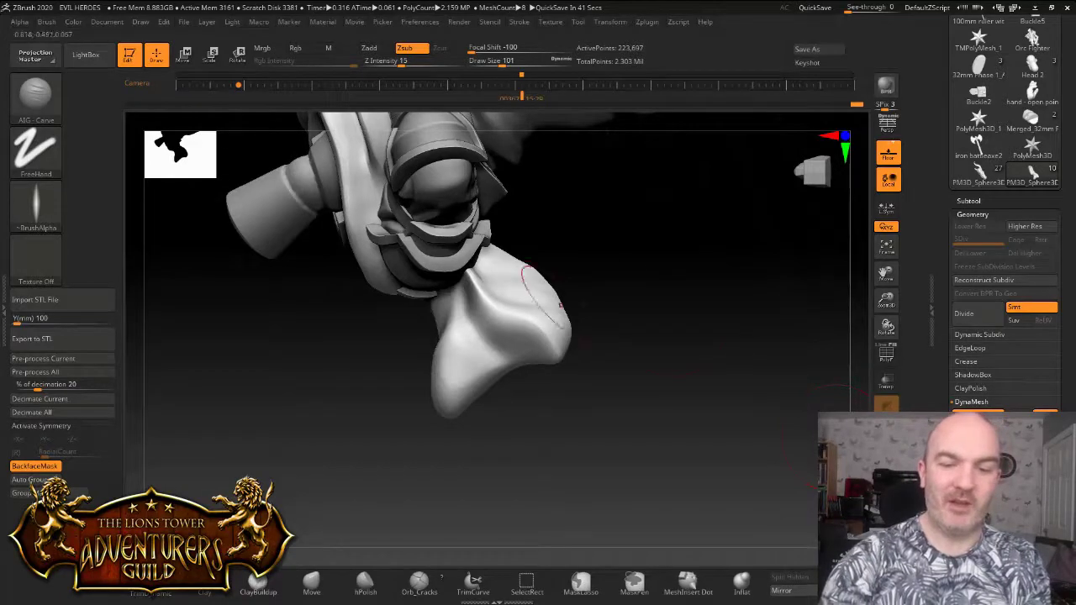
{"action": "left_click_drag", "start_coordinate": [469, 340], "coordinate": [558, 294]}
{"action": "mouse_move", "coordinate": [625, 279]}
{"action": "left_mouse_down"}
{"action": "mouse_move", "coordinate": [553, 320]}
{"action": "mouse_move", "coordinate": [660, 181]}
{"action": "mouse_move", "coordinate": [656, 316]}
{"action": "mouse_move", "coordinate": [669, 342]}
{"action": "left_mouse_up"}
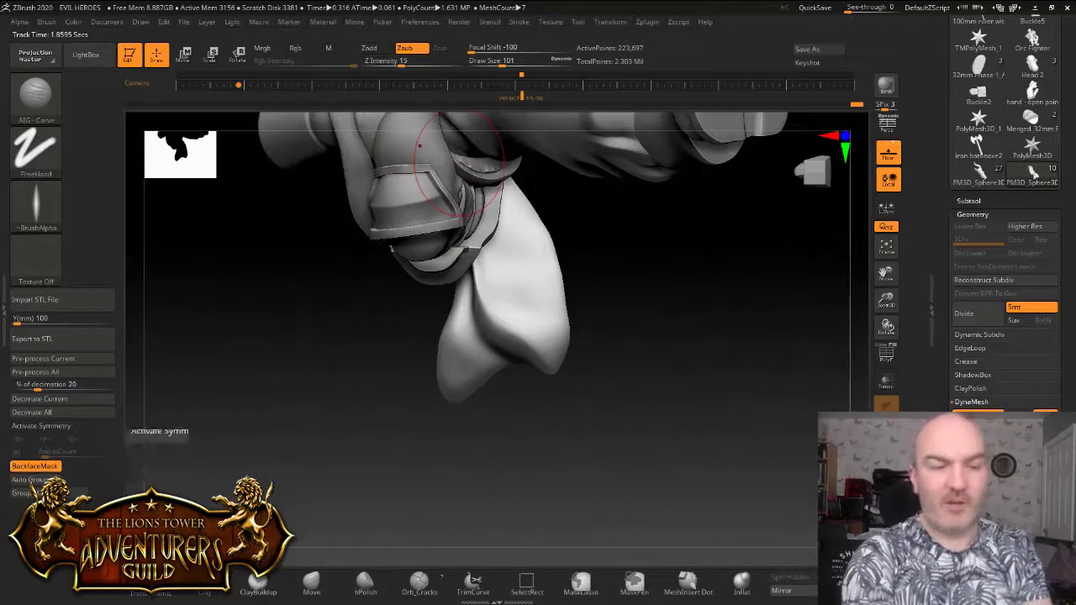
Show the BackfaceMask option in the AIG - Carve brush's Auto Masking settings
{"action": "mouse_move", "coordinate": [47, 22]}
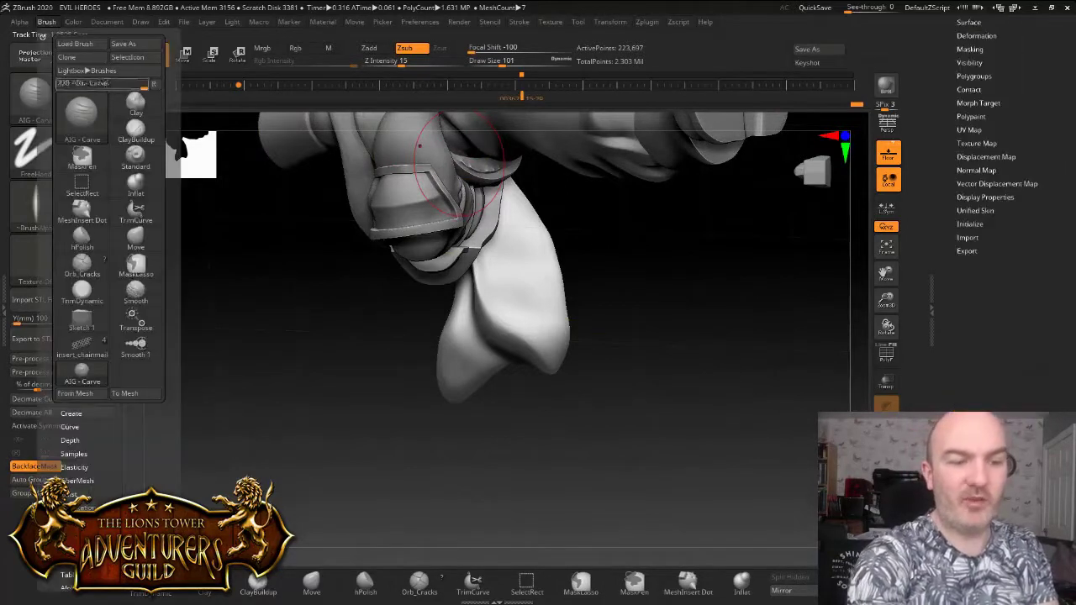
{"action": "mouse_move", "coordinate": [170, 370]}
{"action": "left_mouse_down"}
{"action": "mouse_move", "coordinate": [170, 141]}
{"action": "mouse_move", "coordinate": [171, 172]}
{"action": "left_mouse_up"}
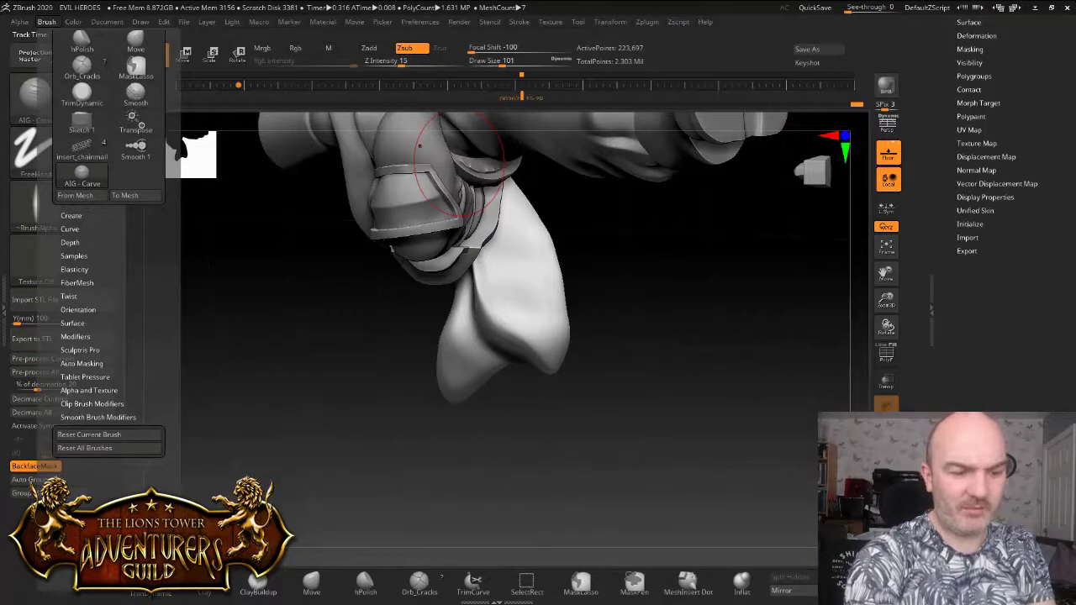
{"action": "left_click", "coordinate": [81, 363]}
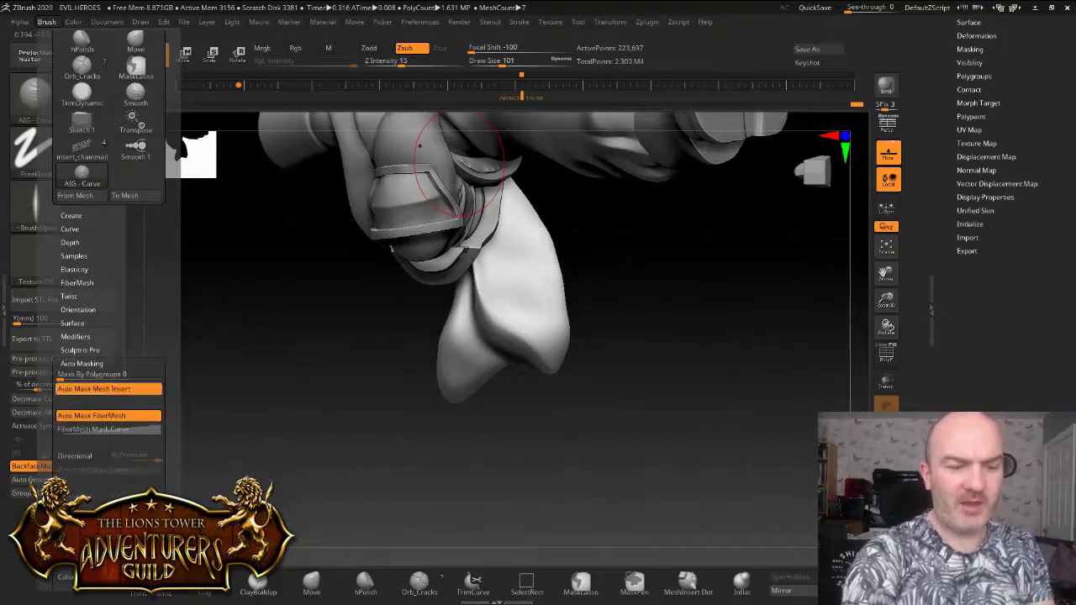
{"action": "scroll", "coordinate": [84, 420], "scroll_direction": "down", "scroll_amount": 3}
{"action": "left_click_drag", "start_coordinate": [170, 376], "coordinate": [171, 370]}
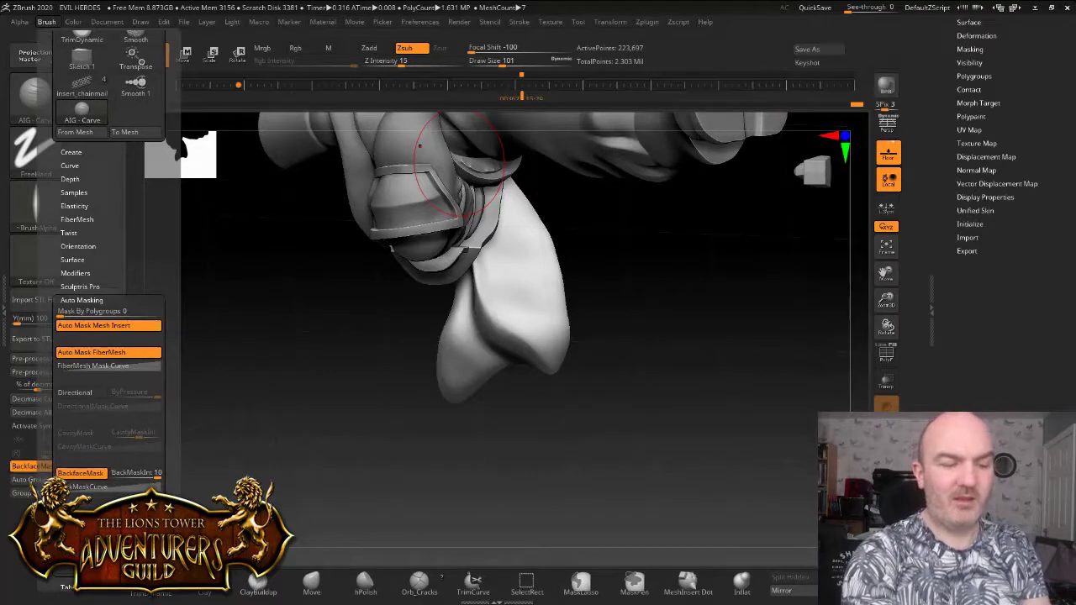
Set the AIG - Carve brush's draw size to 37 and try carving a slit into the cloth tail's hem
{"action": "mouse_move", "coordinate": [595, 324]}
{"action": "left_mouse_down"}
{"action": "mouse_move", "coordinate": [359, 246]}
{"action": "mouse_move", "coordinate": [504, 168]}
{"action": "left_mouse_up"}
{"action": "left_click_drag", "start_coordinate": [502, 62], "coordinate": [498, 61]}
{"action": "left_click", "coordinate": [490, 61]}
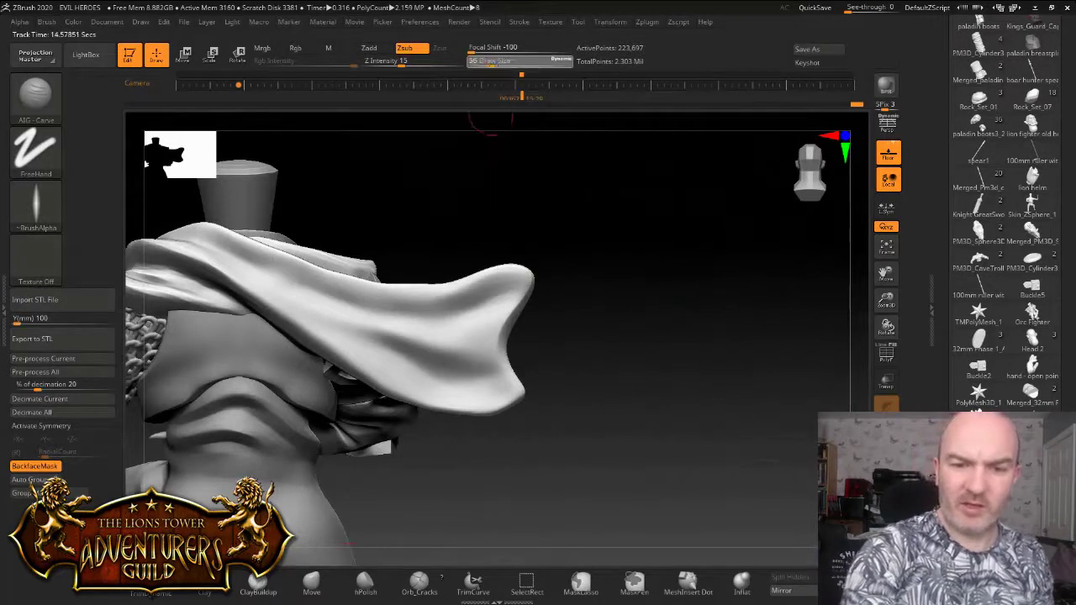
{"action": "left_click_drag", "start_coordinate": [574, 220], "coordinate": [604, 222]}
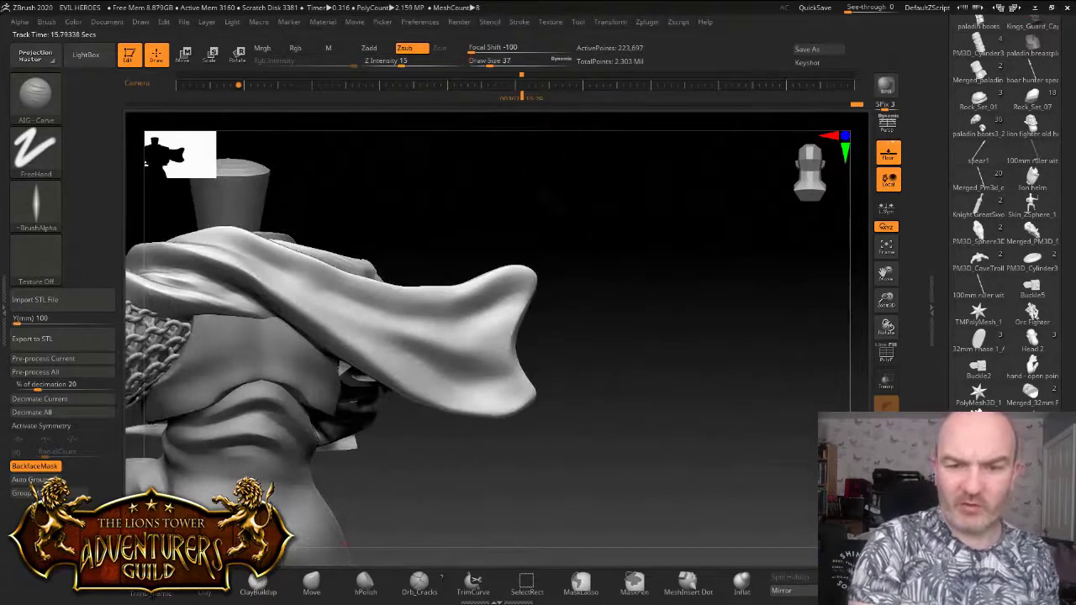
{"action": "left_click_drag", "start_coordinate": [515, 199], "coordinate": [507, 243]}
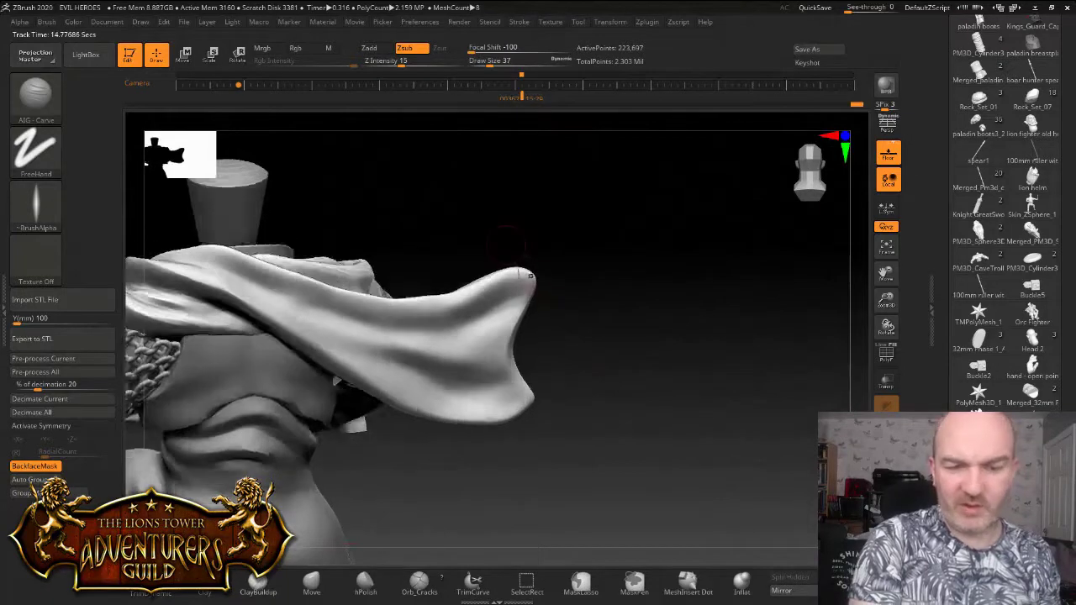
{"action": "left_click_drag", "start_coordinate": [595, 294], "coordinate": [562, 296]}
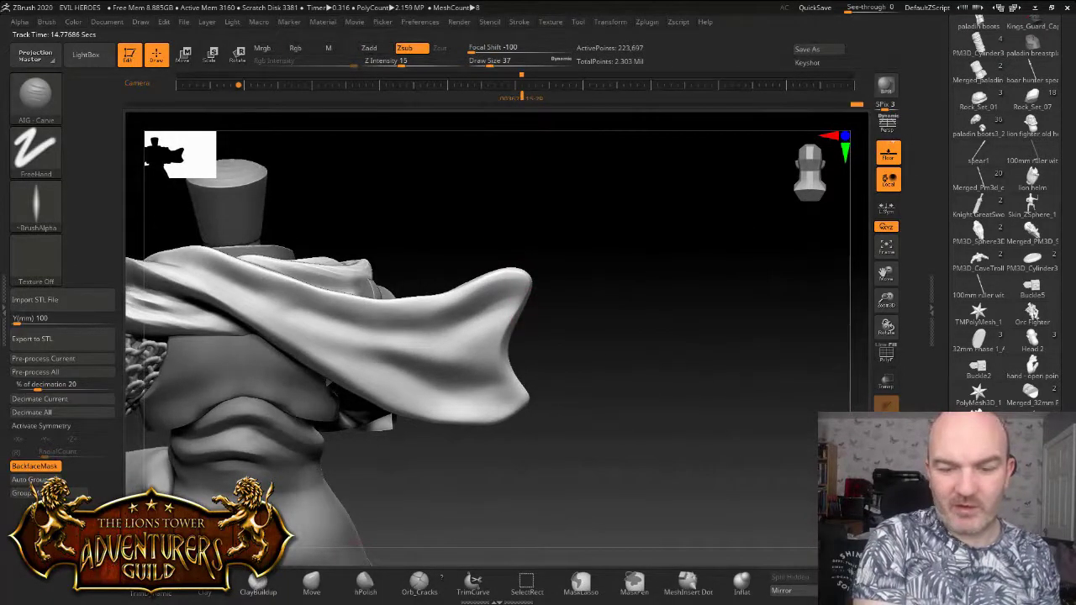
{"action": "left_click_drag", "start_coordinate": [520, 308], "coordinate": [481, 323]}
{"action": "key", "text": "ctrl+z"}
Raise the carving strength to Z Intensity 35 and cut three long slits inward from the cloth tail's hem
{"action": "left_click", "coordinate": [411, 63]}
{"action": "left_click_drag", "start_coordinate": [411, 63], "coordinate": [422, 63]}
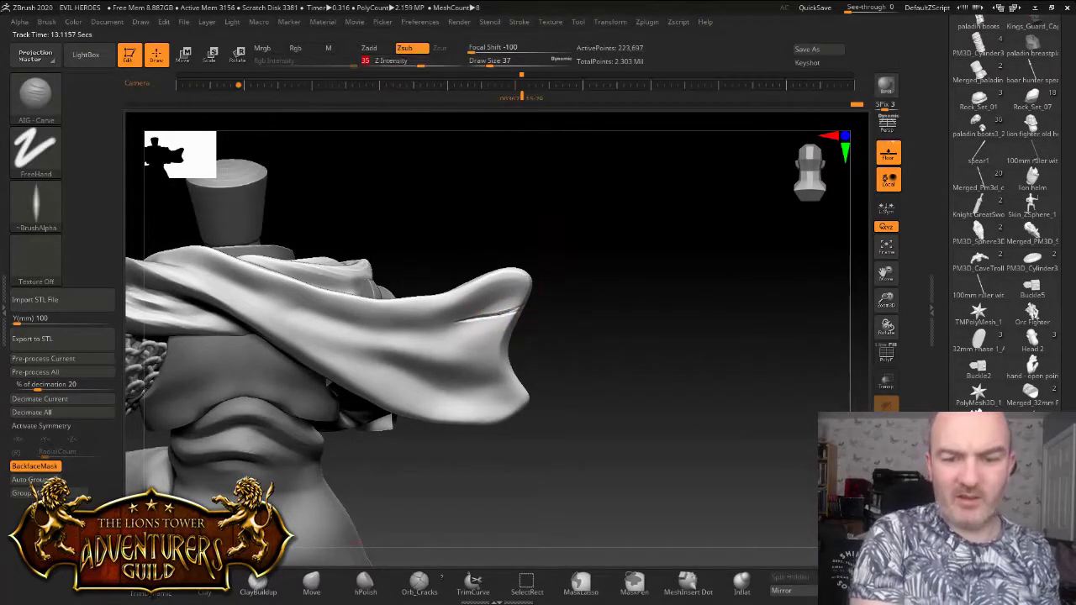
{"action": "left_click_drag", "start_coordinate": [520, 309], "coordinate": [455, 321]}
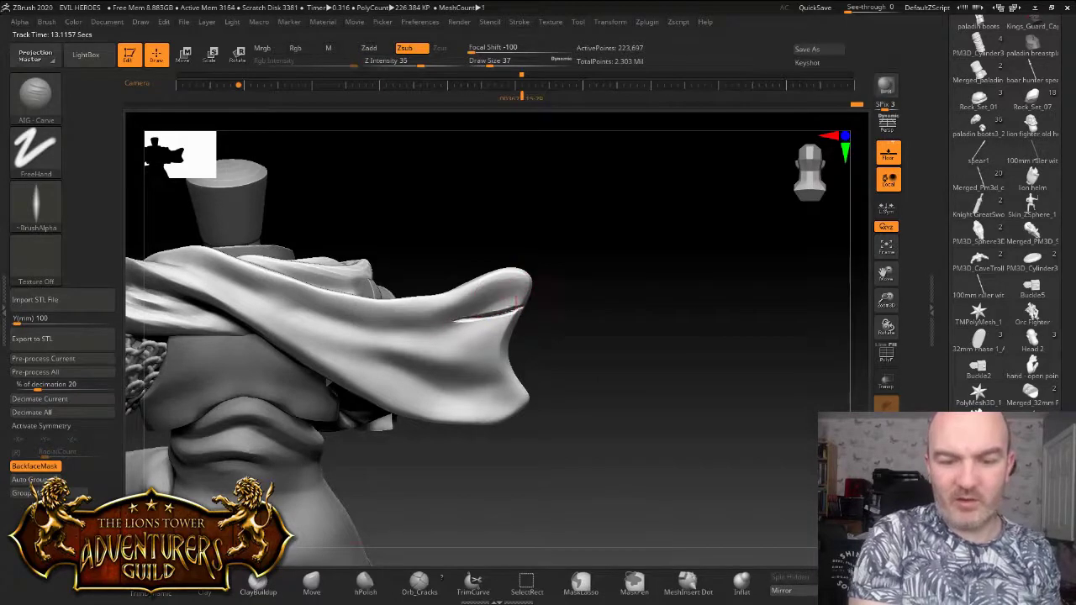
{"action": "left_click_drag", "start_coordinate": [517, 382], "coordinate": [458, 394]}
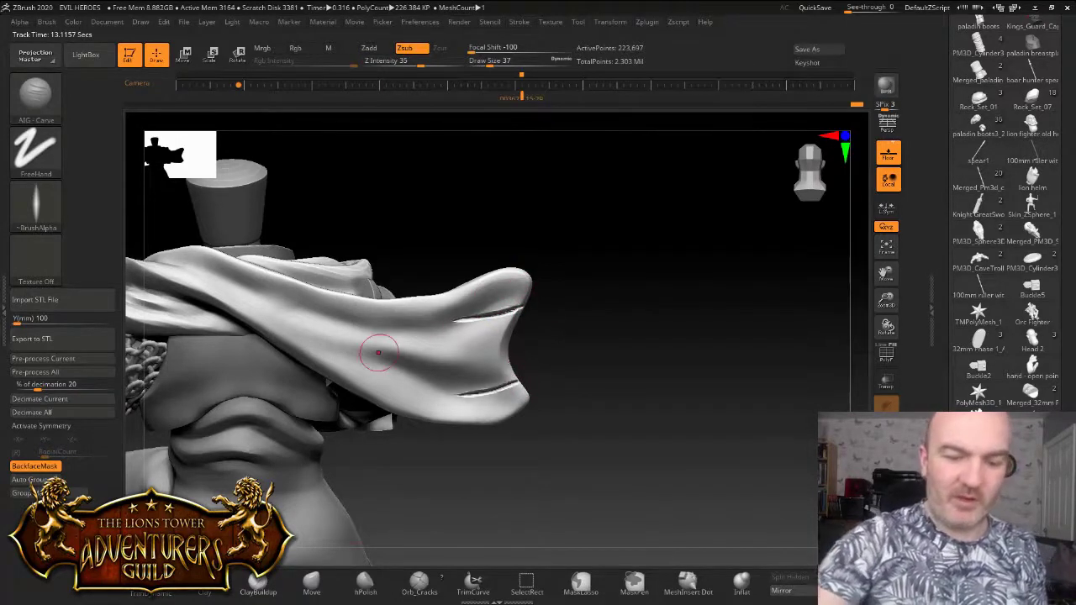
{"action": "left_click_drag", "start_coordinate": [501, 350], "coordinate": [427, 362]}
Carve matching slits into the reverse side of the cloth tail's end, running inward from the hem
{"action": "left_click_drag", "start_coordinate": [756, 290], "coordinate": [544, 323]}
{"action": "right_click_drag", "start_coordinate": [521, 332], "coordinate": [491, 320]}
{"action": "left_click_drag", "start_coordinate": [547, 293], "coordinate": [492, 314]}
{"action": "left_click_drag", "start_coordinate": [544, 369], "coordinate": [579, 330]}
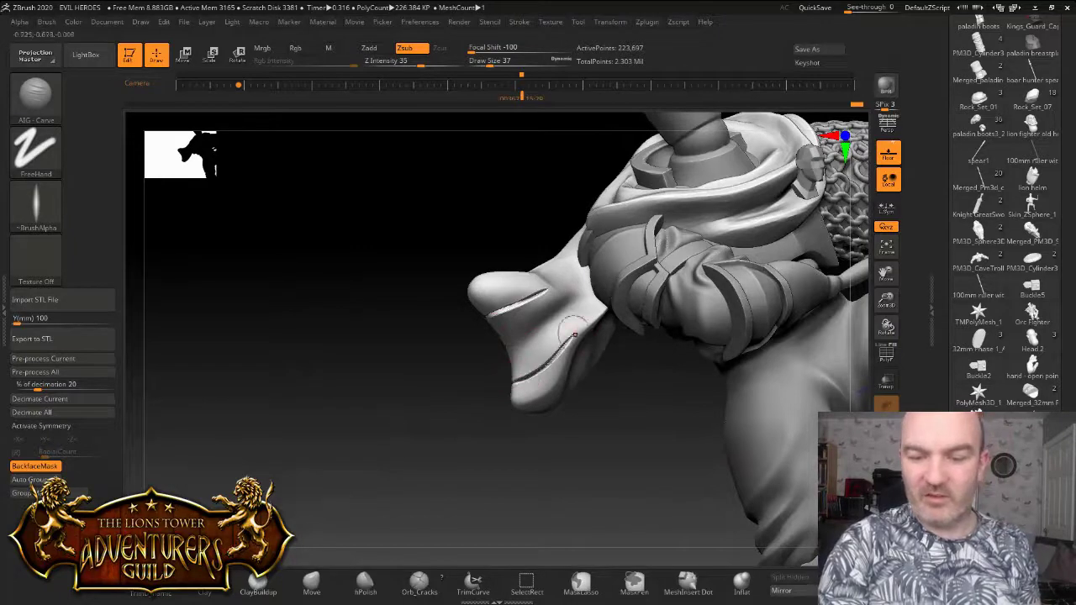
{"action": "left_click_drag", "start_coordinate": [507, 348], "coordinate": [542, 324]}
Carve two elongated tears into the middle of the cloth tail behind the figure's back
{"action": "right_click_drag", "start_coordinate": [475, 402], "coordinate": [442, 395]}
{"action": "right_click_drag", "start_coordinate": [554, 406], "coordinate": [425, 416]}
{"action": "left_click_drag", "start_coordinate": [313, 323], "coordinate": [341, 339]}
{"action": "left_click_drag", "start_coordinate": [370, 302], "coordinate": [416, 319]}
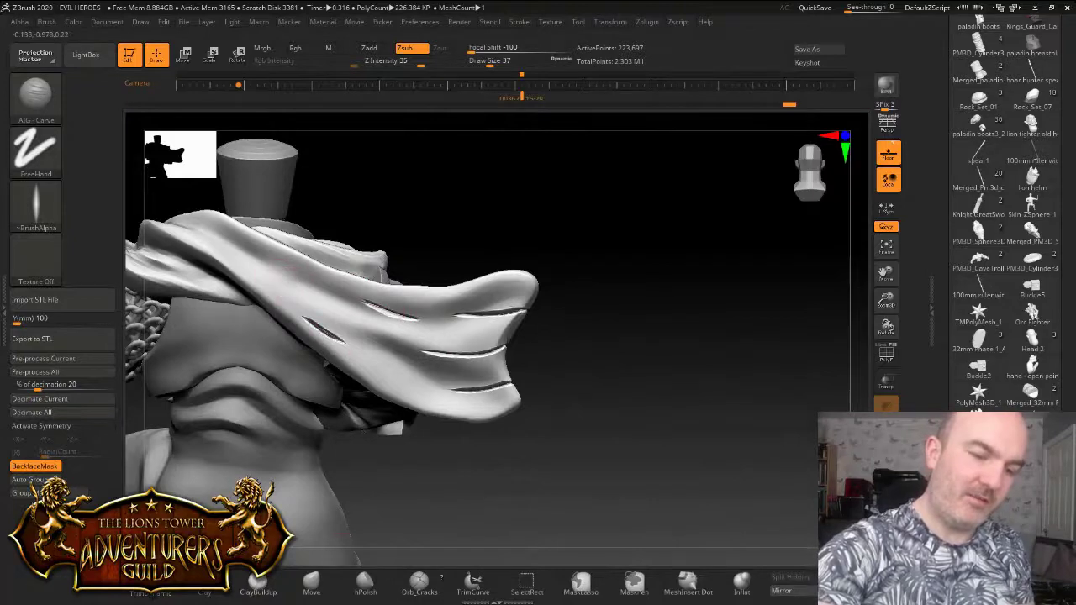
Carve elongated tears along the cloth collar's folds around the neck and over the shoulders
{"action": "left_click_drag", "start_coordinate": [885, 262], "coordinate": [884, 273]}
{"action": "left_click_drag", "start_coordinate": [774, 311], "coordinate": [575, 374]}
{"action": "left_click_drag", "start_coordinate": [714, 365], "coordinate": [630, 370]}
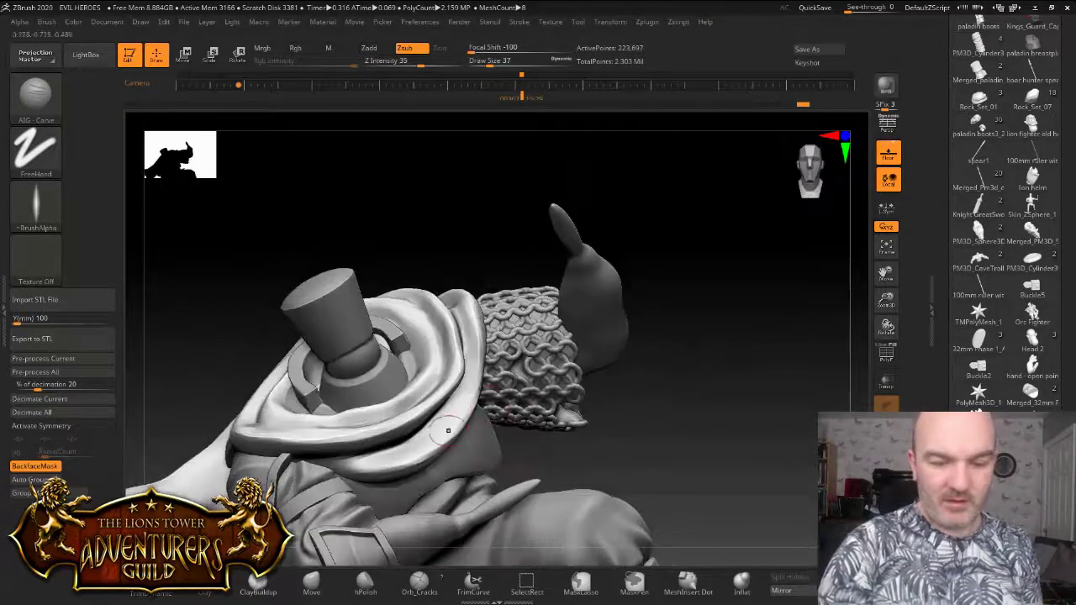
{"action": "left_click_drag", "start_coordinate": [449, 427], "coordinate": [464, 399]}
{"action": "mouse_move", "coordinate": [664, 282]}
{"action": "left_mouse_down"}
{"action": "mouse_move", "coordinate": [626, 307]}
{"action": "mouse_move", "coordinate": [622, 353]}
{"action": "left_mouse_up"}
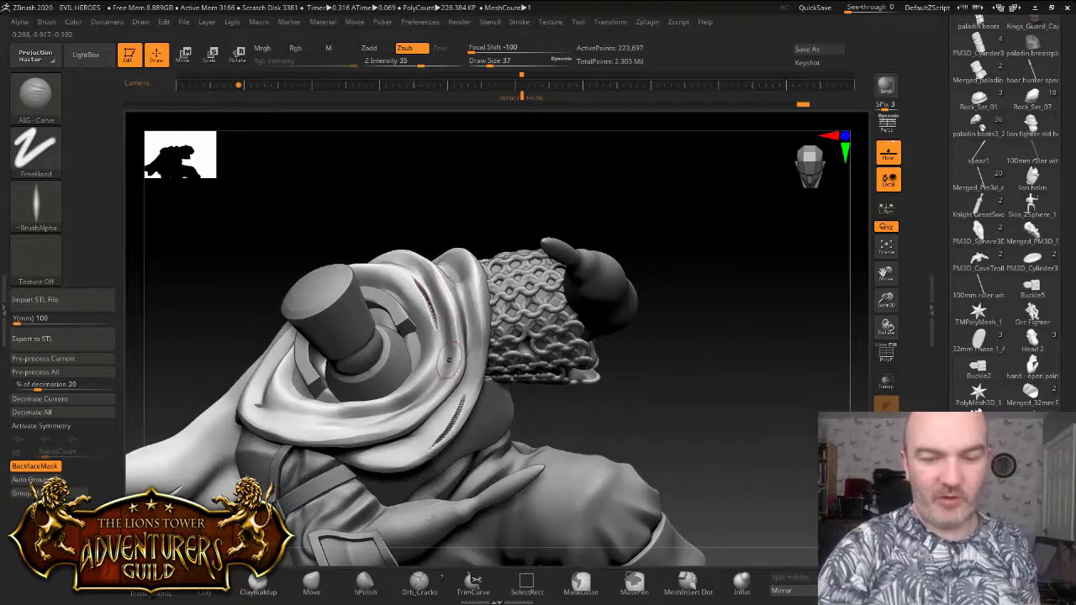
{"action": "left_click_drag", "start_coordinate": [549, 175], "coordinate": [487, 235]}
{"action": "left_click_drag", "start_coordinate": [406, 316], "coordinate": [416, 242]}
{"action": "left_click_drag", "start_coordinate": [371, 187], "coordinate": [383, 217]}
{"action": "left_click_drag", "start_coordinate": [433, 190], "coordinate": [477, 244]}
{"action": "left_click_drag", "start_coordinate": [420, 388], "coordinate": [427, 296]}
Cut a ragged notch into the cloth tail's hem between the slits with the ClayBuildup brush at draw size 37
{"action": "left_click_drag", "start_coordinate": [886, 300], "coordinate": [950, 257]}
{"action": "left_click_drag", "start_coordinate": [824, 324], "coordinate": [798, 328]}
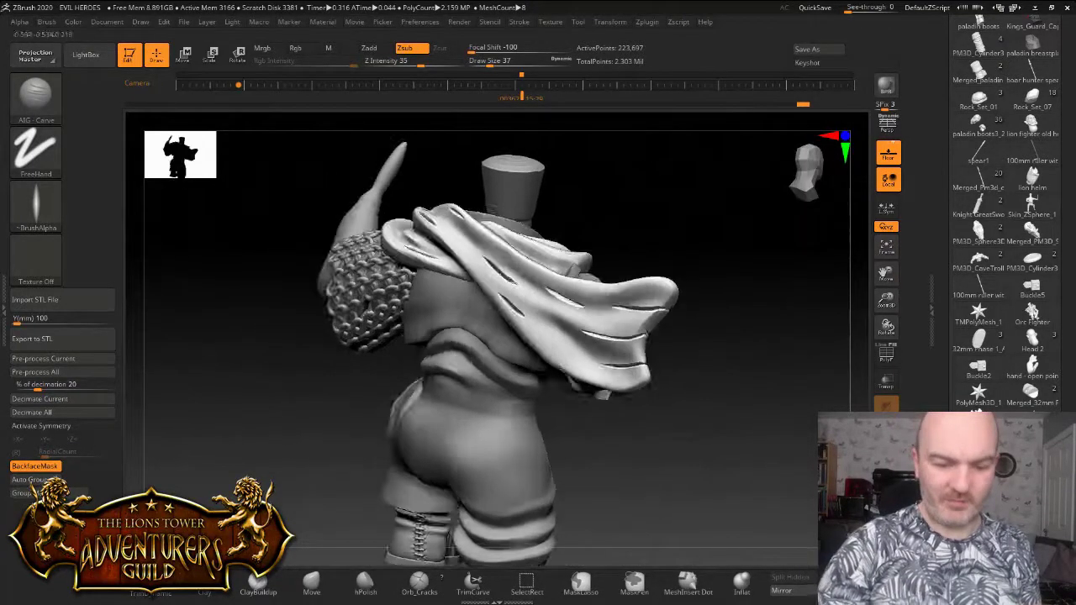
{"action": "left_click", "coordinate": [258, 584]}
{"action": "left_click_drag", "start_coordinate": [378, 207], "coordinate": [329, 221]}
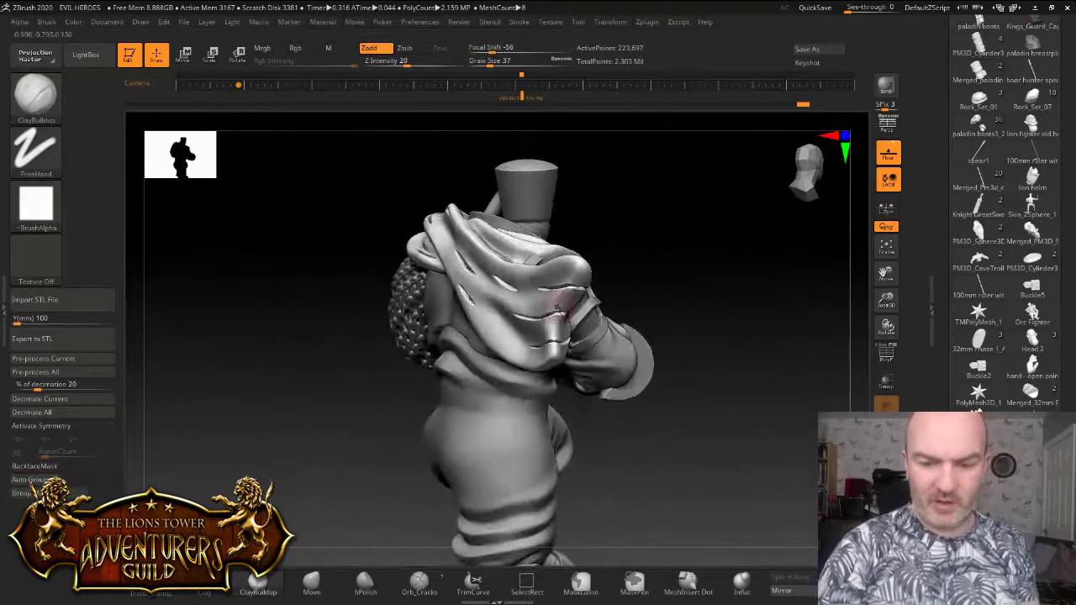
{"action": "left_click_drag", "start_coordinate": [555, 312], "coordinate": [554, 335]}
{"action": "left_click_drag", "start_coordinate": [756, 337], "coordinate": [588, 330]}
{"action": "mouse_move", "coordinate": [609, 223]}
{"action": "left_mouse_down"}
{"action": "mouse_move", "coordinate": [749, 234]}
{"action": "mouse_move", "coordinate": [773, 248]}
{"action": "left_mouse_up"}
Pull the torn strips of the cloth tail's hem into uneven pointed tips with the Move brush
{"action": "left_click", "coordinate": [312, 582]}
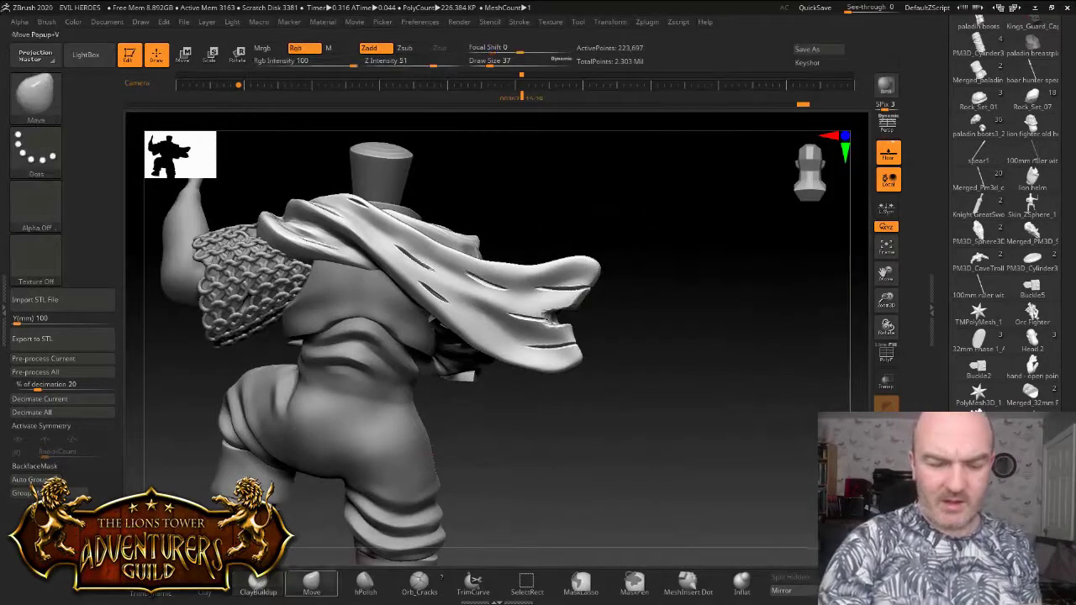
{"action": "left_click_drag", "start_coordinate": [598, 267], "coordinate": [615, 246]}
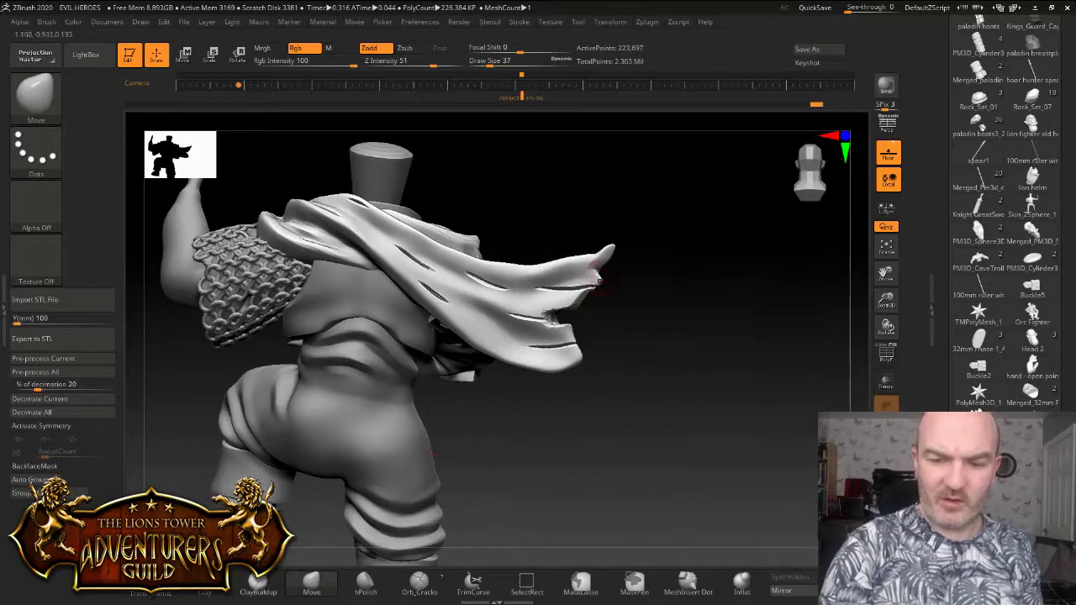
{"action": "left_click_drag", "start_coordinate": [602, 282], "coordinate": [572, 300]}
{"action": "mouse_move", "coordinate": [569, 338]}
{"action": "left_mouse_down"}
{"action": "mouse_move", "coordinate": [582, 338]}
{"action": "mouse_move", "coordinate": [573, 349]}
{"action": "left_mouse_up"}
{"action": "left_click_drag", "start_coordinate": [734, 385], "coordinate": [645, 388]}
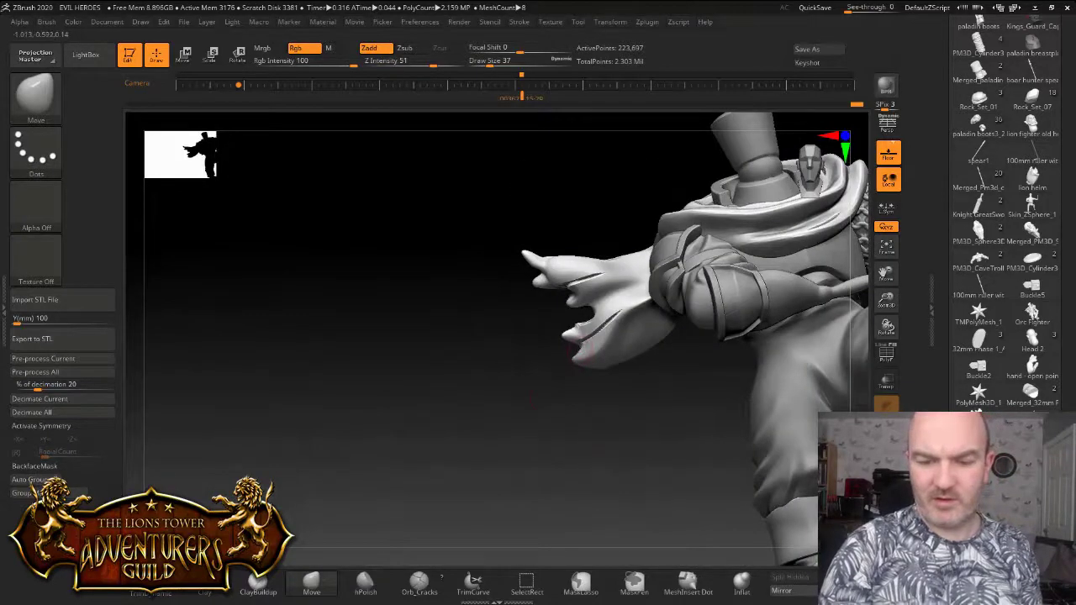
Dig small holes into the upper torn strips of the cloth tail with the ClayBuildup brush at draw size 9
{"action": "left_click_drag", "start_coordinate": [488, 410], "coordinate": [625, 404]}
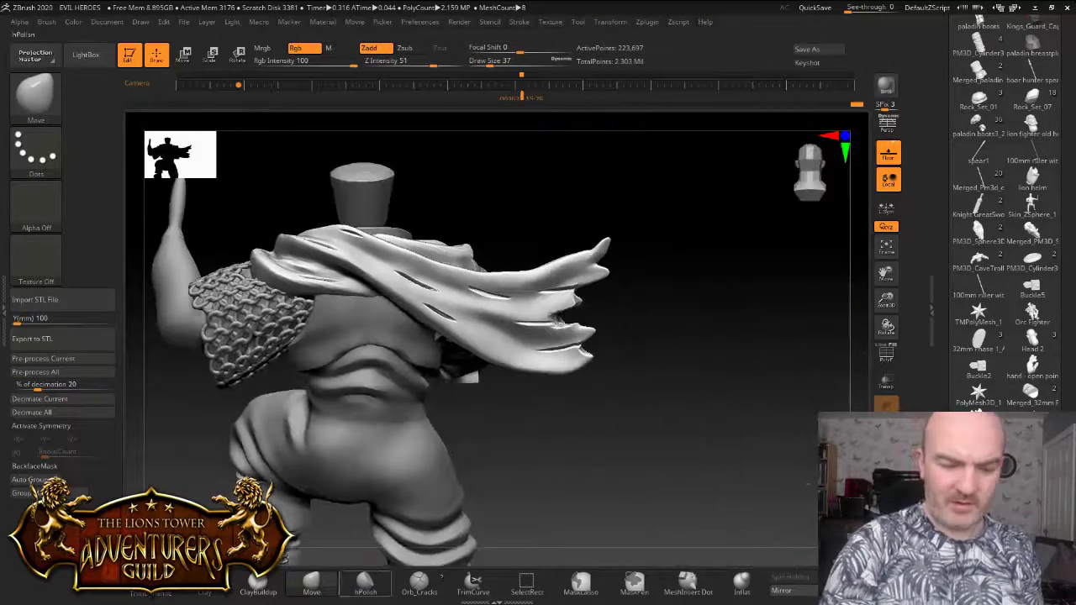
{"action": "left_click", "coordinate": [259, 583]}
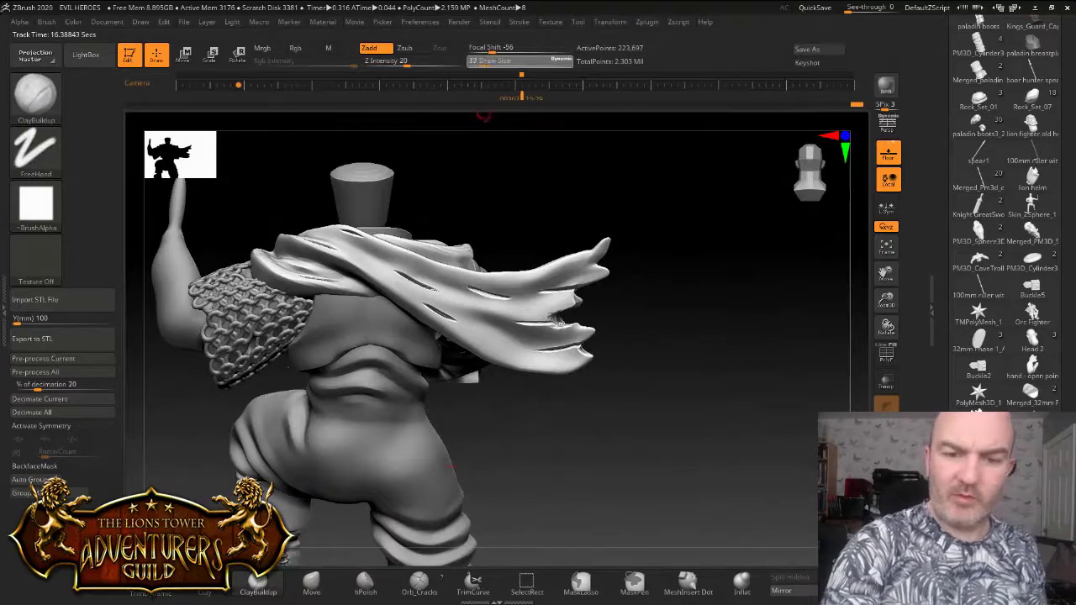
{"action": "left_click", "coordinate": [483, 62]}
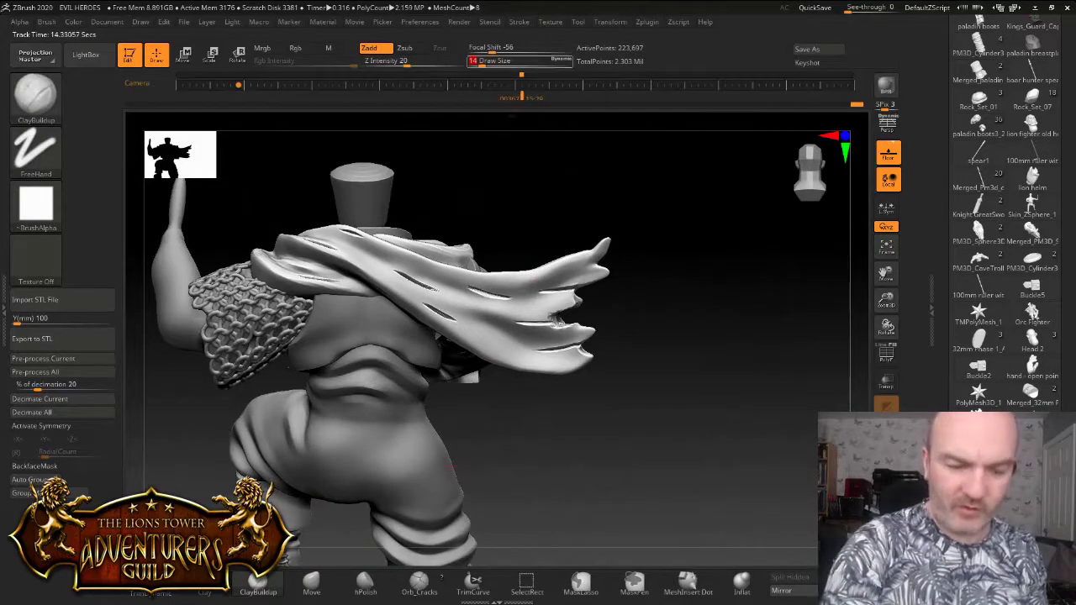
{"action": "left_click", "coordinate": [480, 62]}
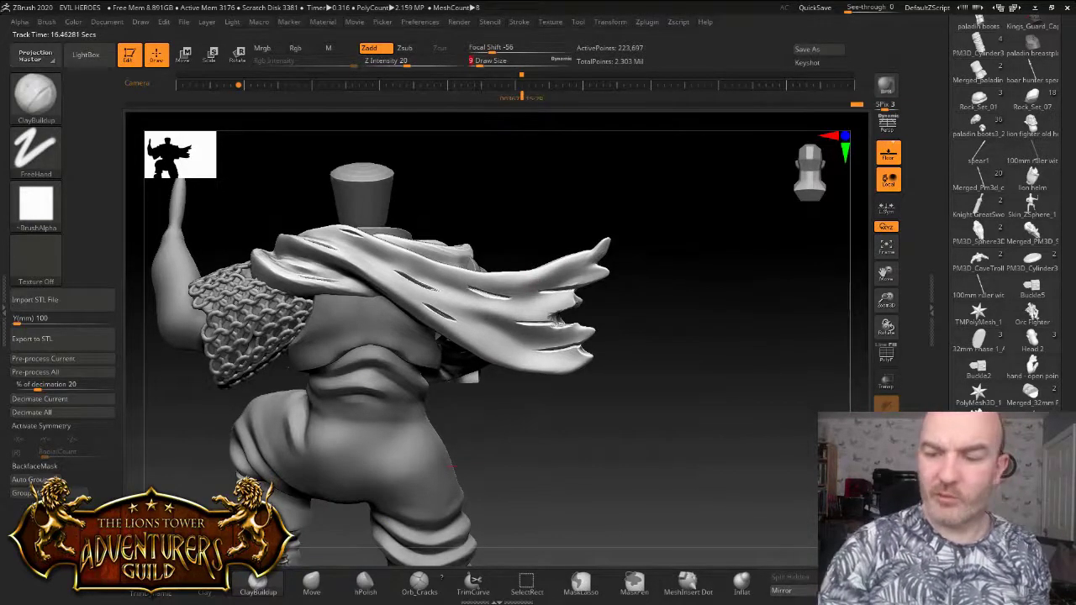
{"action": "left_click_drag", "start_coordinate": [886, 300], "coordinate": [886, 311]}
{"action": "left_click_drag", "start_coordinate": [435, 471], "coordinate": [438, 538], "text": "alt"}
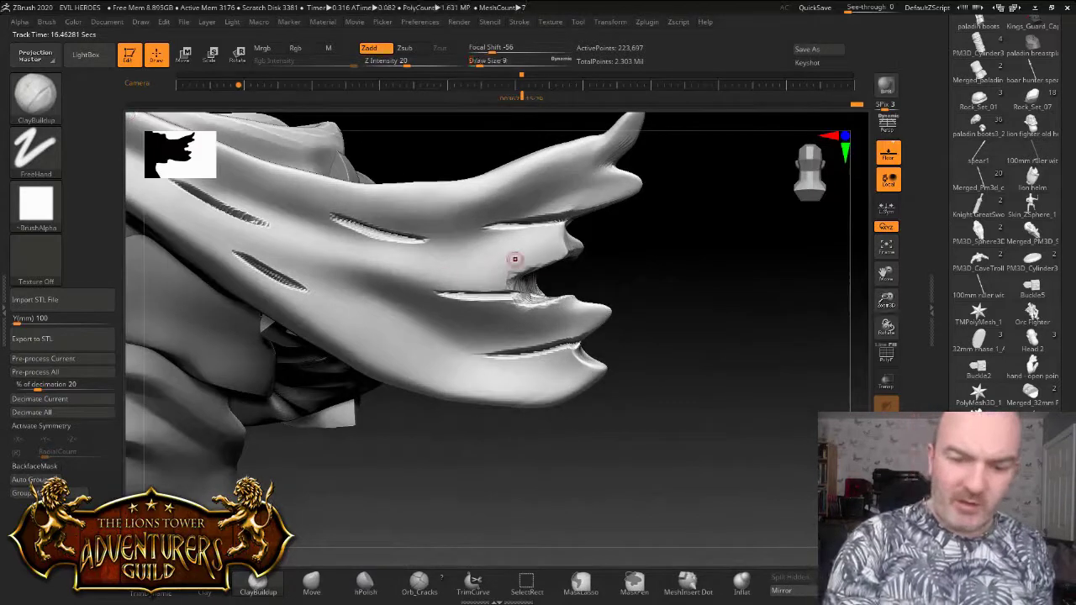
{"action": "left_click_drag", "start_coordinate": [538, 245], "coordinate": [540, 248], "text": "alt"}
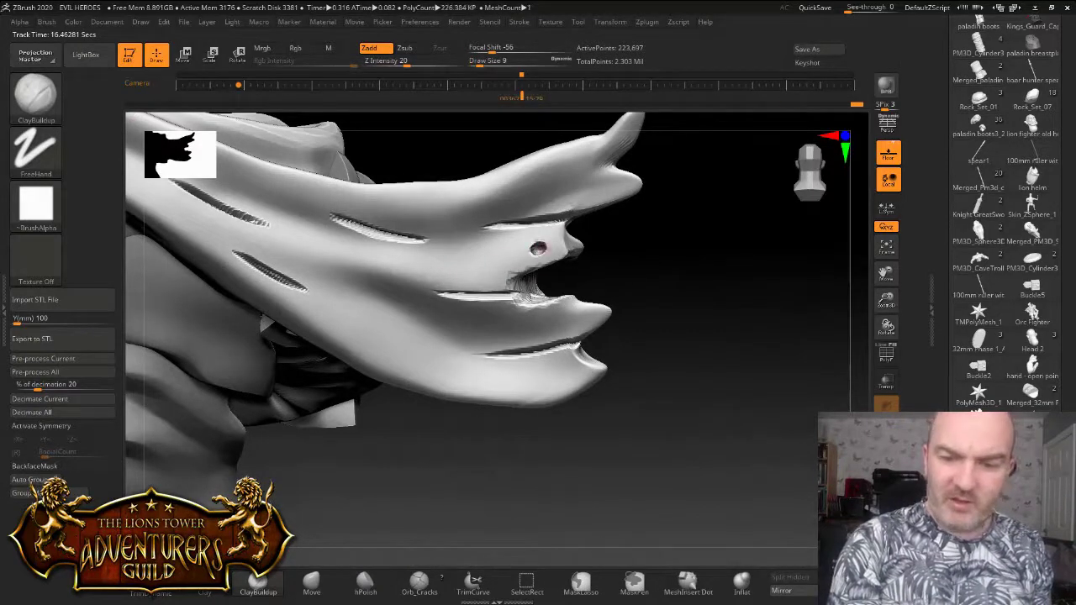
{"action": "mouse_move", "coordinate": [597, 189]}
{"action": "left_mouse_down", "text": "alt"}
{"action": "mouse_move", "coordinate": [585, 192]}
{"action": "mouse_move", "coordinate": [579, 163]}
{"action": "left_mouse_up", "text": "alt"}
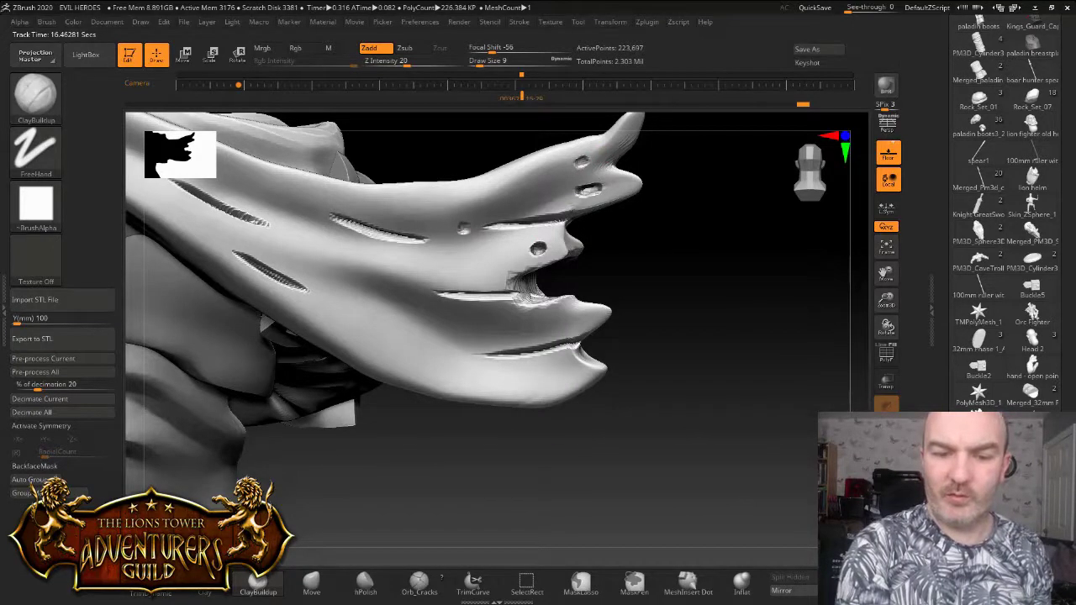
Roughen and widen the tears in the middle of the cloth tail and gouge small holes into its lower strips
{"action": "mouse_move", "coordinate": [366, 225]}
{"action": "left_mouse_down", "text": "alt"}
{"action": "mouse_move", "coordinate": [387, 229]}
{"action": "mouse_move", "coordinate": [360, 227]}
{"action": "left_mouse_up", "text": "alt"}
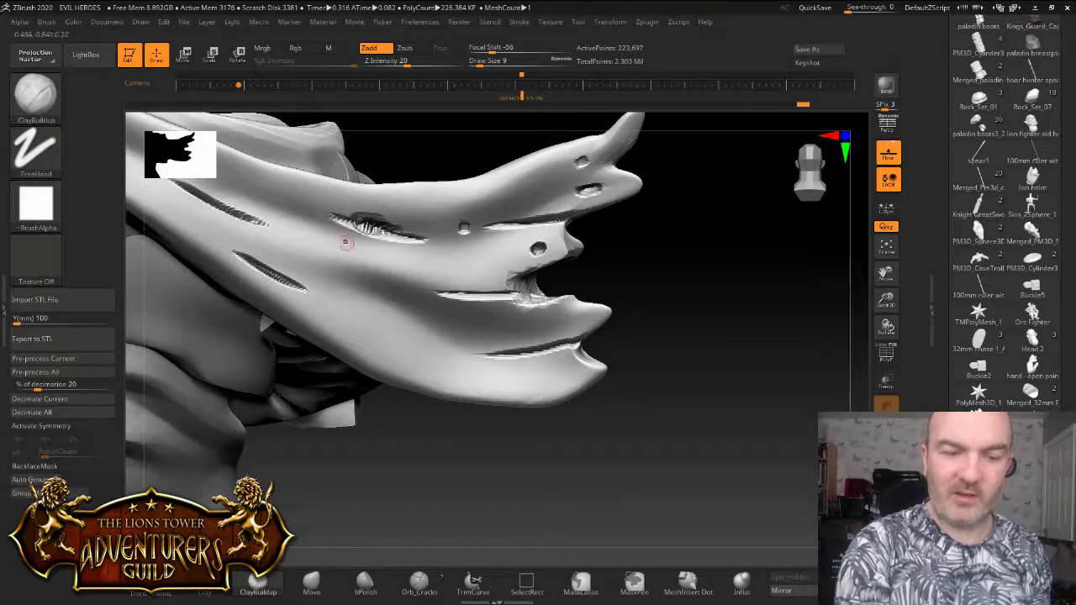
{"action": "left_click_drag", "start_coordinate": [268, 263], "coordinate": [289, 276], "text": "alt"}
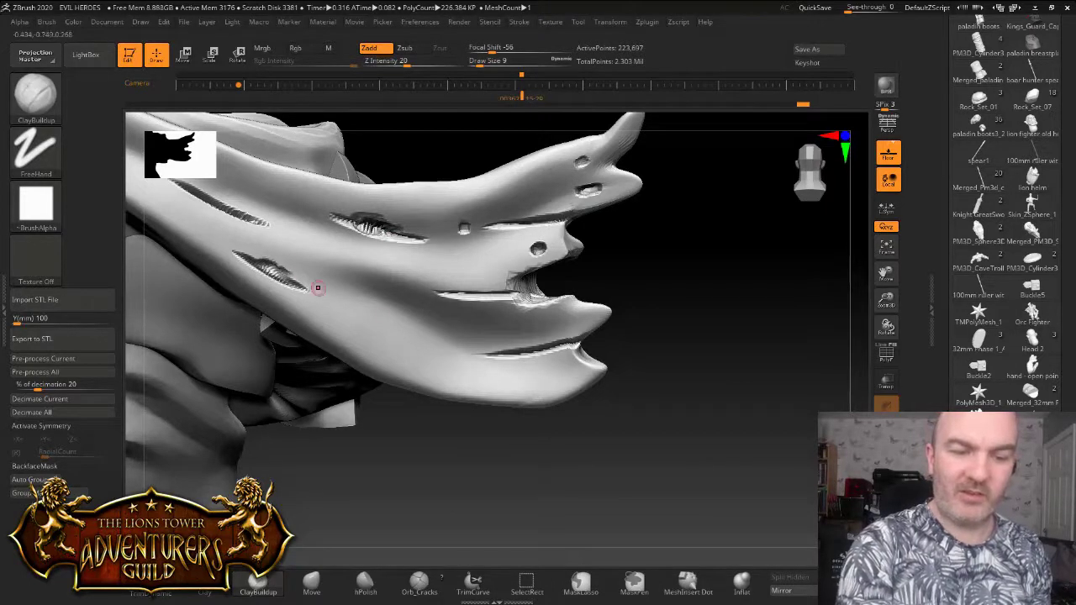
{"action": "mouse_move", "coordinate": [472, 334]}
{"action": "left_mouse_down", "text": "alt"}
{"action": "mouse_move", "coordinate": [462, 337]}
{"action": "mouse_move", "coordinate": [488, 339]}
{"action": "left_mouse_up", "text": "alt"}
{"action": "mouse_move", "coordinate": [592, 308]}
{"action": "left_mouse_down", "text": "alt"}
{"action": "mouse_move", "coordinate": [564, 314]}
{"action": "mouse_move", "coordinate": [577, 311]}
{"action": "left_mouse_up", "text": "alt"}
Gouge ragged damage into the edges and reverse side of the cloth tail's torn strips
{"action": "left_click_drag", "start_coordinate": [640, 274], "coordinate": [592, 296]}
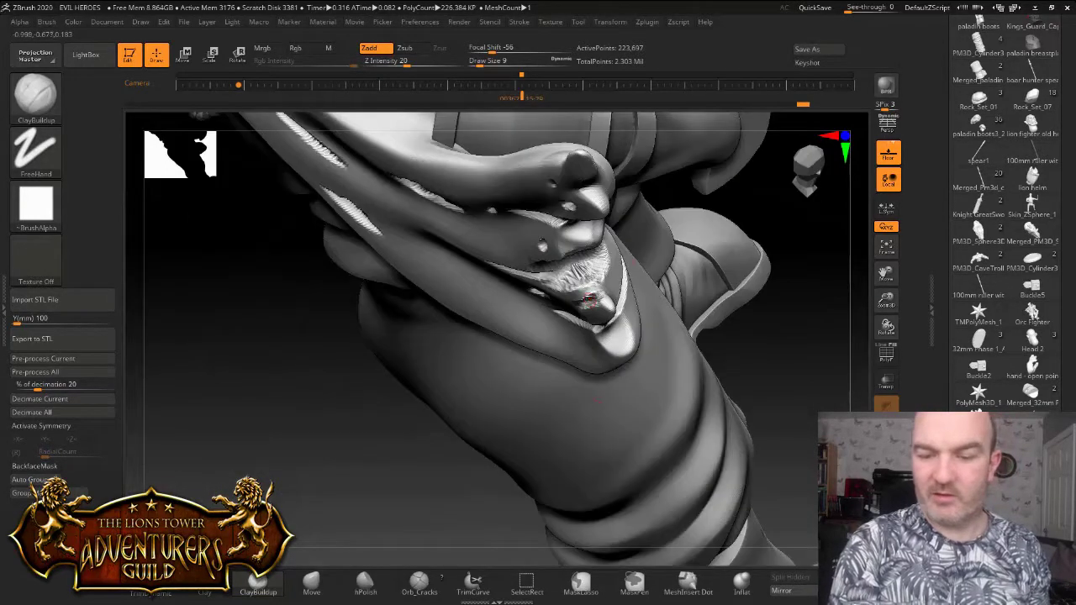
{"action": "mouse_move", "coordinate": [723, 303]}
{"action": "left_mouse_down"}
{"action": "mouse_move", "coordinate": [594, 294]}
{"action": "mouse_move", "coordinate": [615, 284]}
{"action": "mouse_move", "coordinate": [548, 356]}
{"action": "mouse_move", "coordinate": [575, 351]}
{"action": "mouse_move", "coordinate": [528, 351]}
{"action": "mouse_move", "coordinate": [578, 353]}
{"action": "left_mouse_up"}
{"action": "left_click_drag", "start_coordinate": [643, 353], "coordinate": [589, 355]}
{"action": "mouse_move", "coordinate": [594, 353]}
{"action": "left_mouse_down", "text": "alt"}
{"action": "mouse_move", "coordinate": [568, 352]}
{"action": "mouse_move", "coordinate": [601, 349]}
{"action": "left_mouse_up", "text": "alt"}
{"action": "right_click_drag", "start_coordinate": [605, 353], "coordinate": [555, 353]}
{"action": "mouse_move", "coordinate": [558, 347]}
{"action": "left_mouse_down", "text": "alt"}
{"action": "mouse_move", "coordinate": [542, 348]}
{"action": "mouse_move", "coordinate": [563, 342]}
{"action": "left_mouse_up", "text": "alt"}
{"action": "mouse_move", "coordinate": [613, 323]}
{"action": "right_mouse_down"}
{"action": "mouse_move", "coordinate": [685, 319]}
{"action": "mouse_move", "coordinate": [630, 312]}
{"action": "right_mouse_up"}
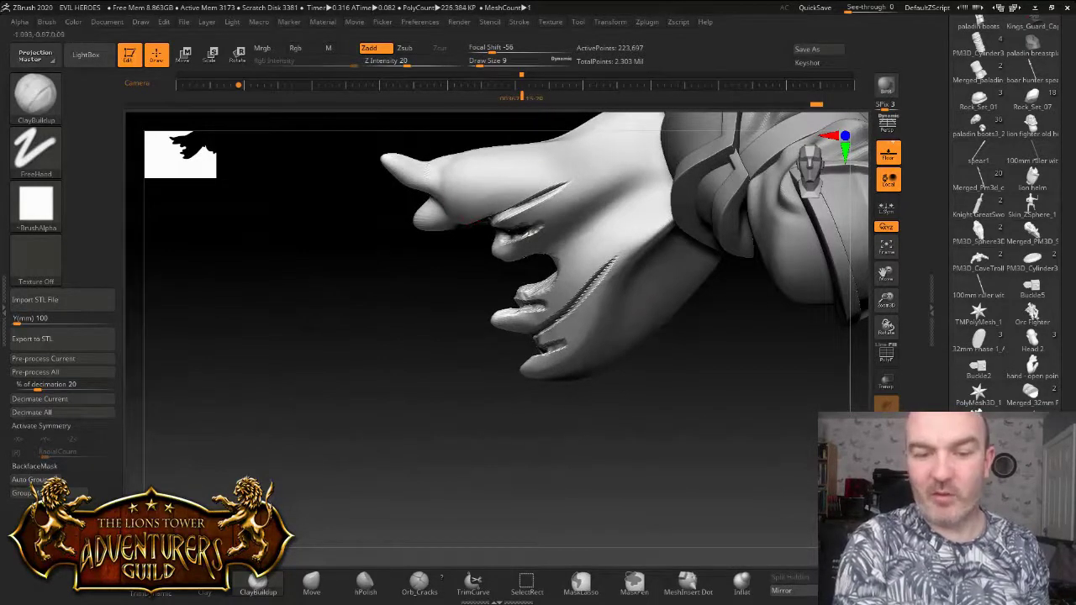
{"action": "left_click_drag", "start_coordinate": [420, 173], "coordinate": [446, 183], "text": "alt"}
{"action": "left_click_drag", "start_coordinate": [344, 244], "coordinate": [488, 239]}
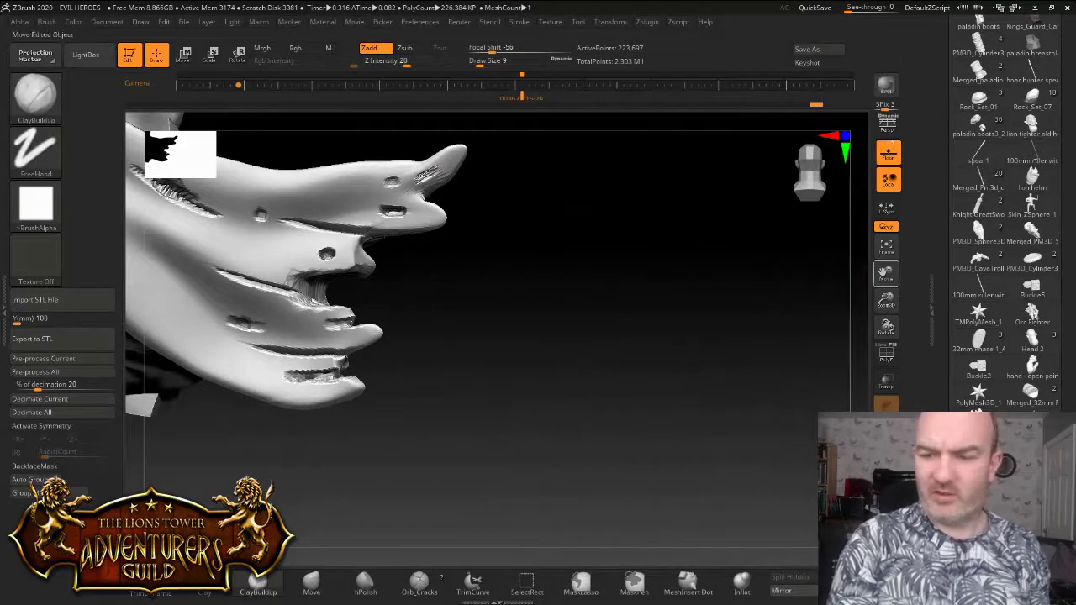
Dig small round holes and worn gashes into the cloth over the shoulders and around the collar's folds
{"action": "left_click_drag", "start_coordinate": [886, 273], "coordinate": [950, 341]}
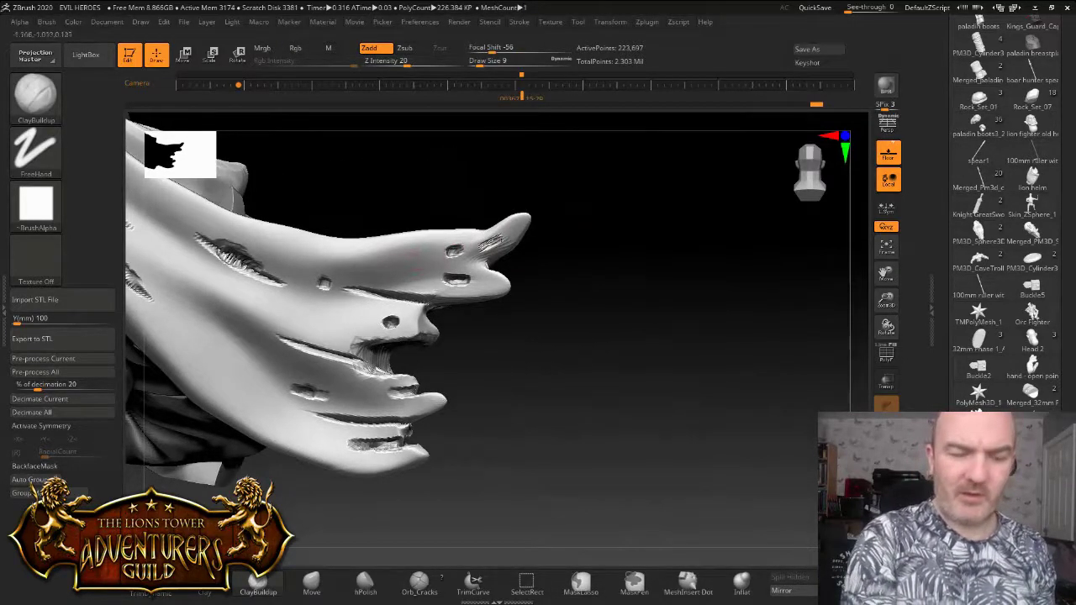
{"action": "mouse_move", "coordinate": [886, 300]}
{"action": "left_mouse_down"}
{"action": "mouse_move", "coordinate": [878, 261]}
{"action": "mouse_move", "coordinate": [973, 310]}
{"action": "mouse_move", "coordinate": [1010, 429]}
{"action": "left_mouse_up"}
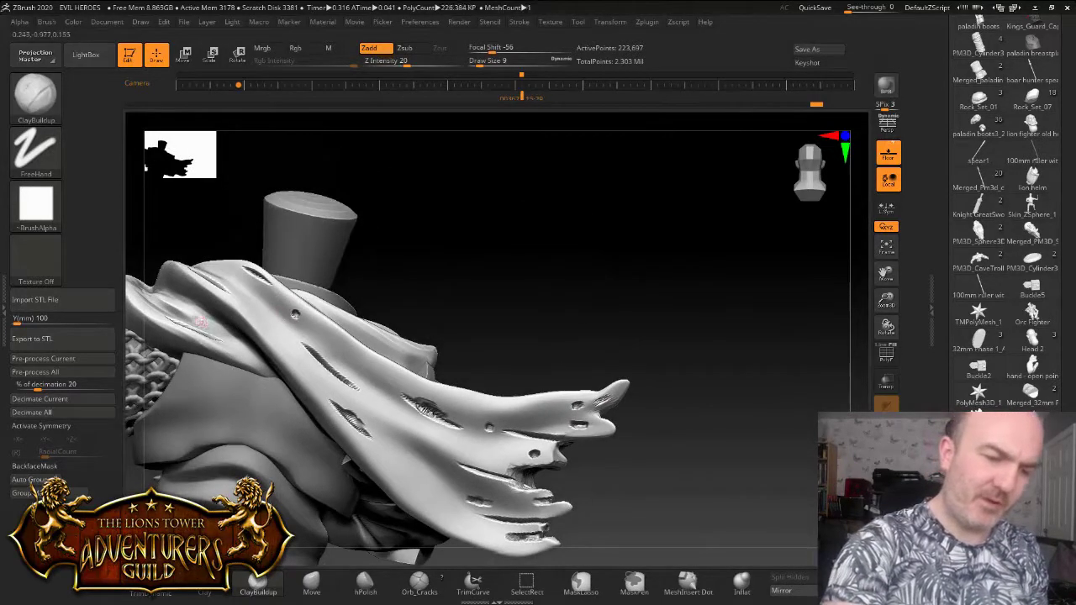
{"action": "left_click_drag", "start_coordinate": [571, 227], "coordinate": [316, 311]}
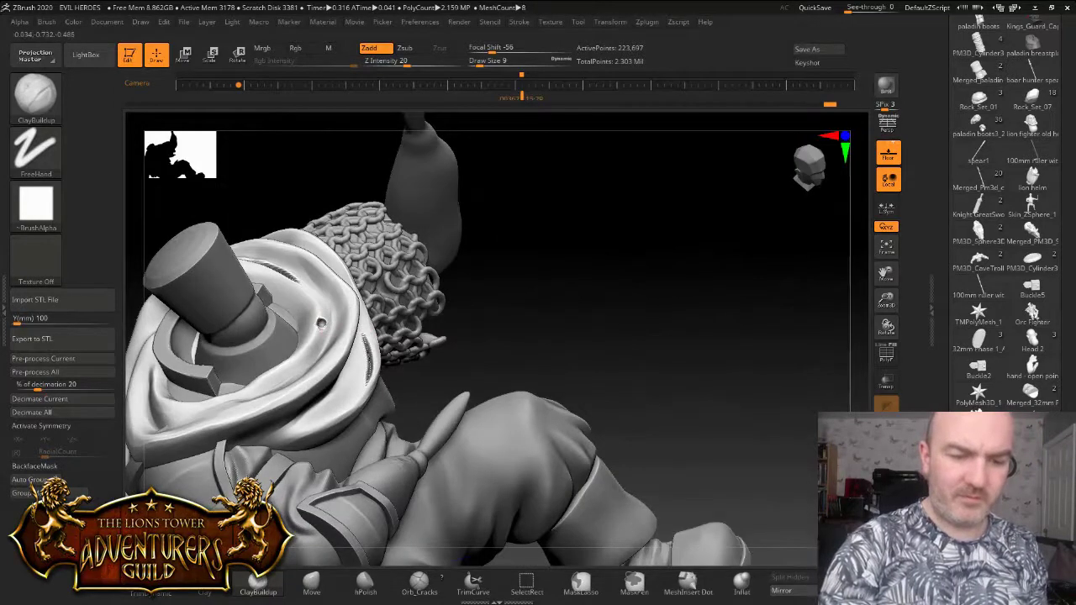
{"action": "right_click_drag", "start_coordinate": [320, 323], "coordinate": [405, 322]}
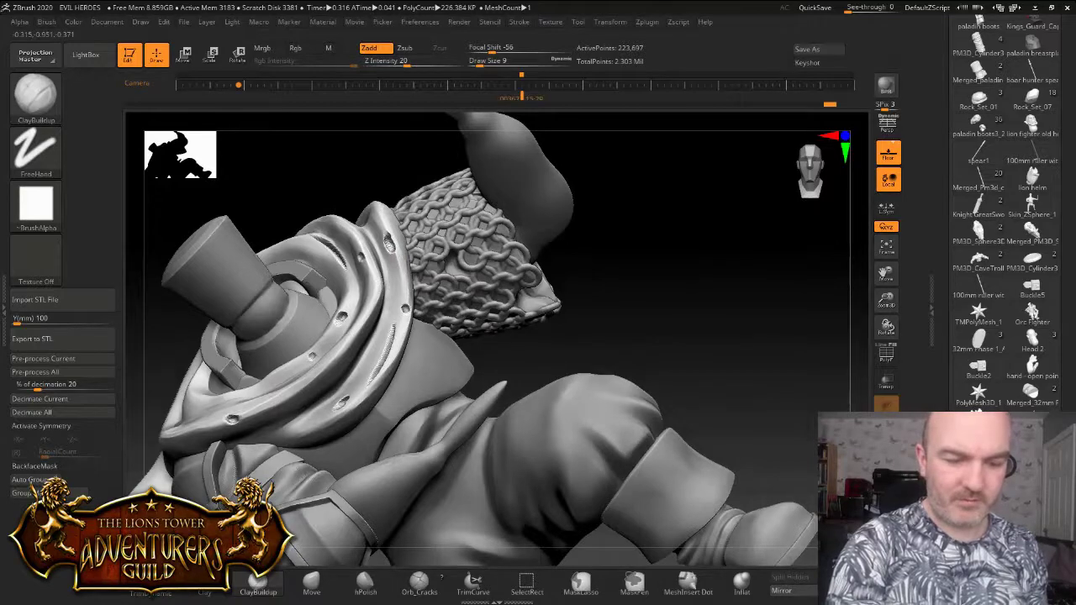
{"action": "left_click_drag", "start_coordinate": [647, 227], "coordinate": [634, 353]}
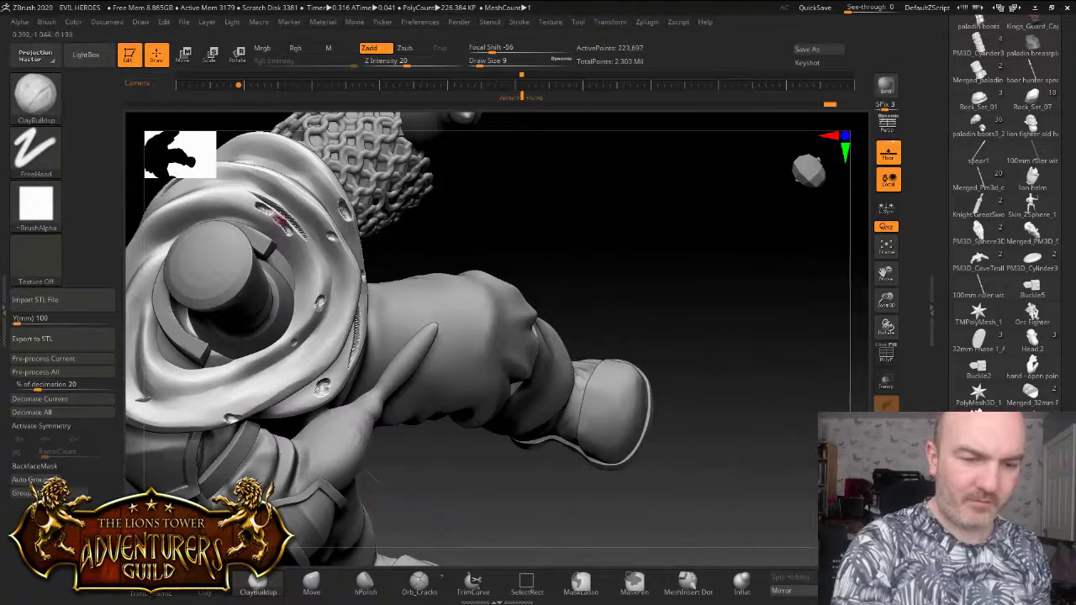
Update the cloth collar's DynaMesh to rebuild its surface around the carved holes and tears
{"action": "key", "text": "ctrl"}
{"action": "left_click_drag", "start_coordinate": [632, 215], "coordinate": [651, 239], "text": "ctrl"}
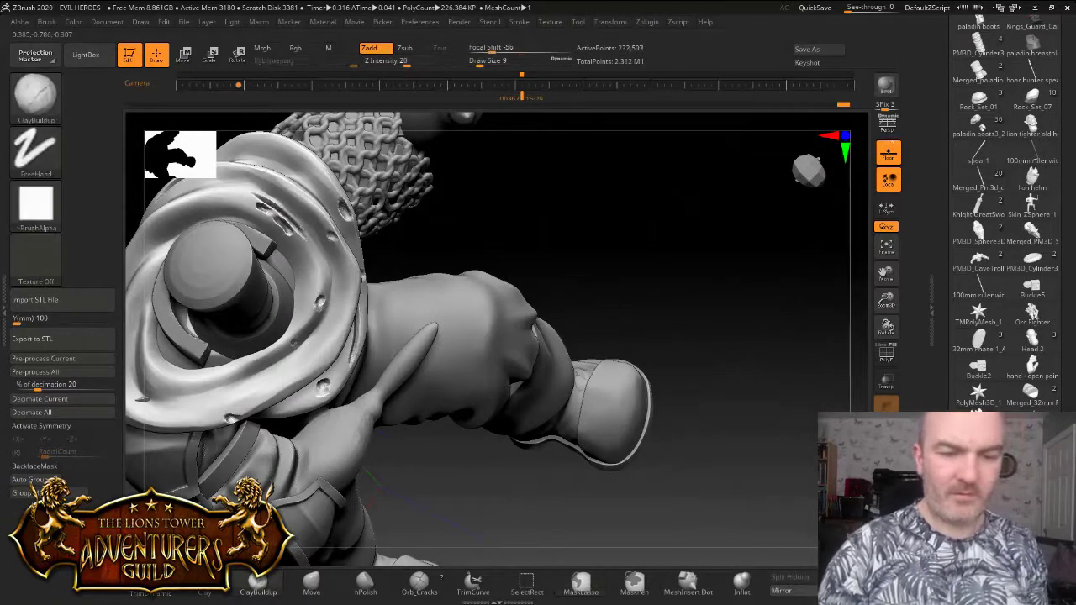
{"action": "mouse_move", "coordinate": [886, 300]}
{"action": "left_mouse_down"}
{"action": "mouse_move", "coordinate": [863, 323]}
{"action": "mouse_move", "coordinate": [841, 273]}
{"action": "mouse_move", "coordinate": [819, 277]}
{"action": "mouse_move", "coordinate": [828, 311]}
{"action": "left_mouse_up"}
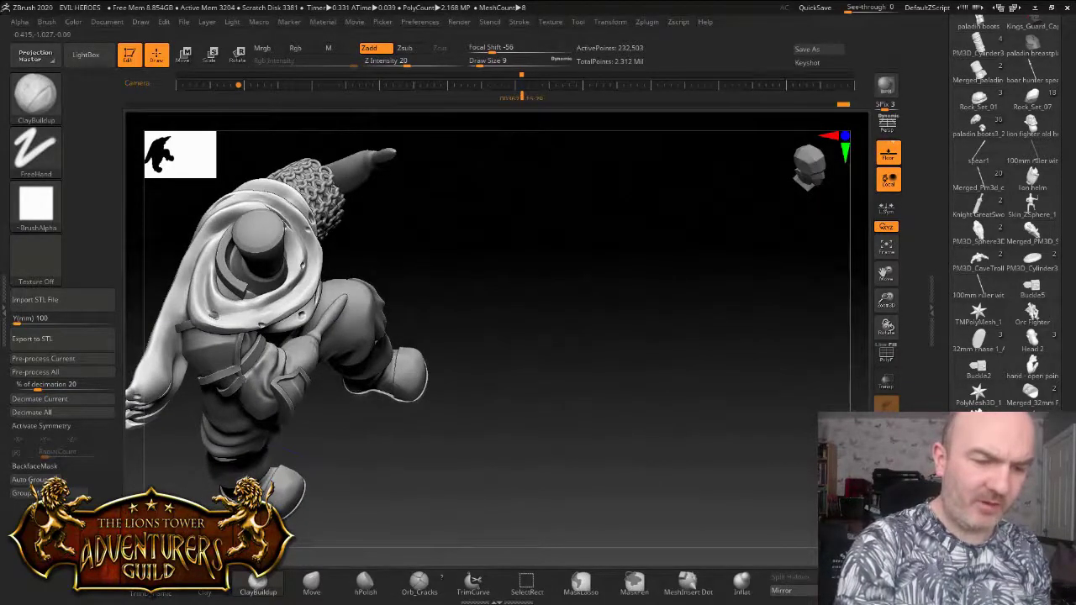
Gouge a small worn slit into the cloth folds near the top of the trailing tail
{"action": "left_click_drag", "start_coordinate": [496, 294], "coordinate": [538, 365]}
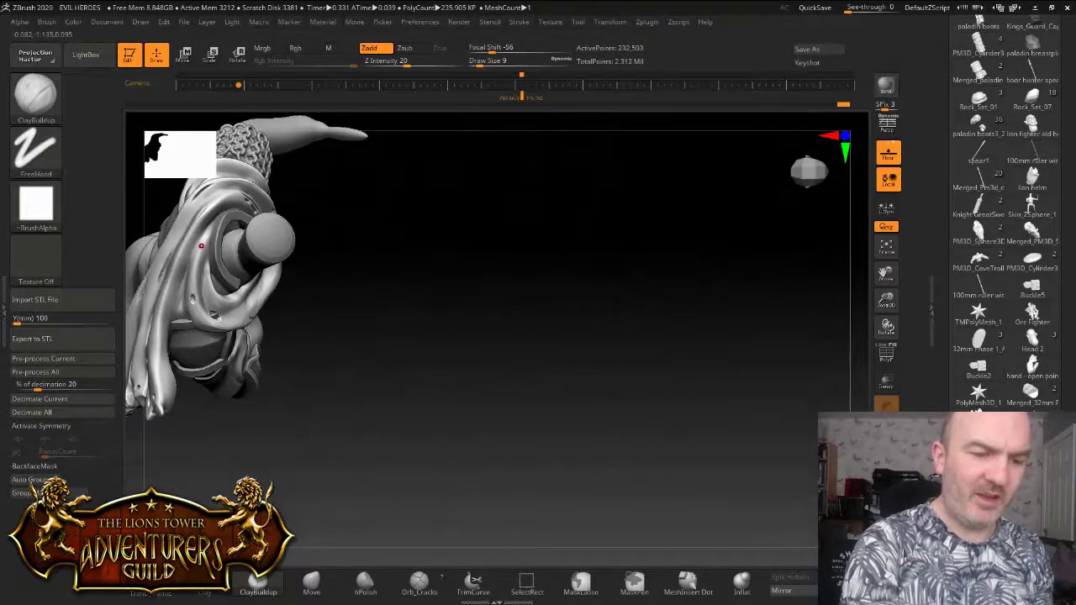
{"action": "left_click_drag", "start_coordinate": [867, 261], "coordinate": [1021, 292]}
{"action": "left_click_drag", "start_coordinate": [886, 327], "coordinate": [979, 312]}
{"action": "left_click_drag", "start_coordinate": [748, 331], "coordinate": [706, 332]}
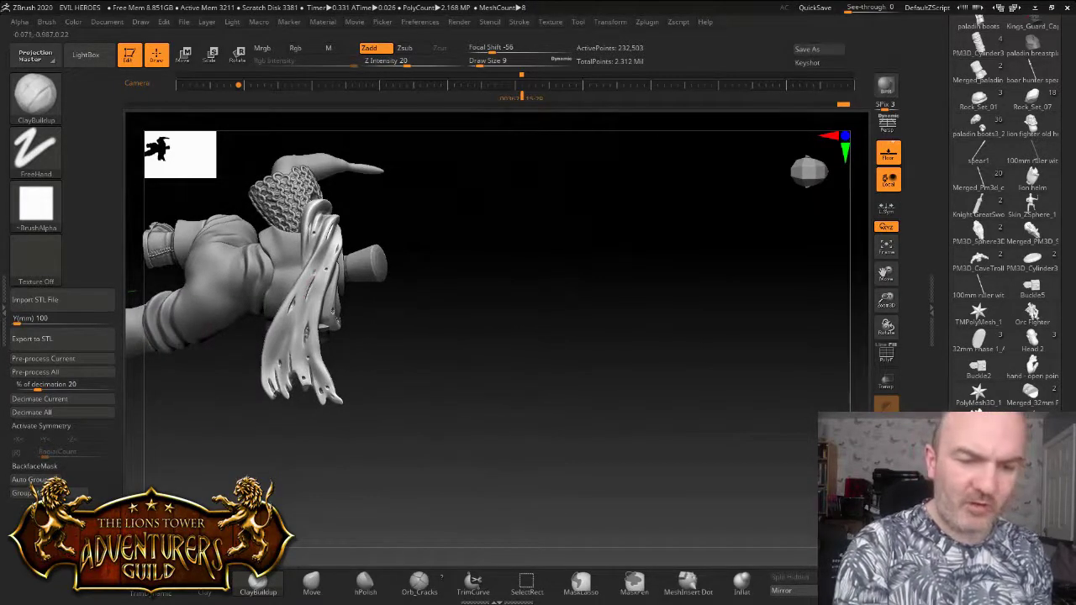
{"action": "left_click_drag", "start_coordinate": [338, 238], "coordinate": [340, 246]}
Smooth the ragged notch between the torn strips at the end of the cloth tail
{"action": "right_click_drag", "start_coordinate": [339, 249], "coordinate": [316, 290], "text": "ctrl"}
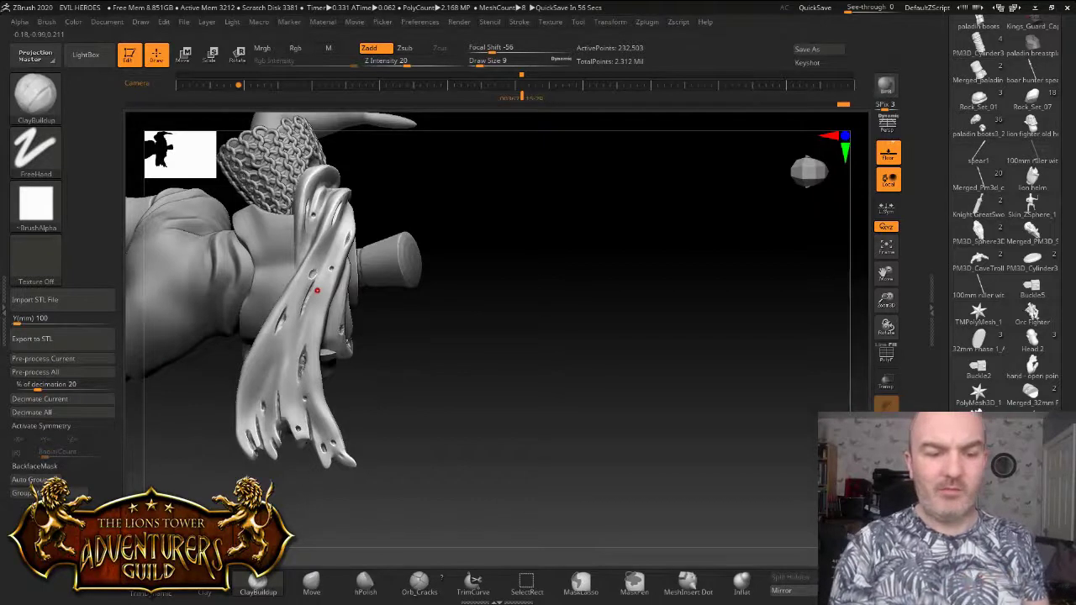
{"action": "right_click_drag", "start_coordinate": [317, 290], "coordinate": [317, 312], "text": "ctrl"}
{"action": "right_click_drag", "start_coordinate": [296, 400], "coordinate": [343, 314], "text": "alt"}
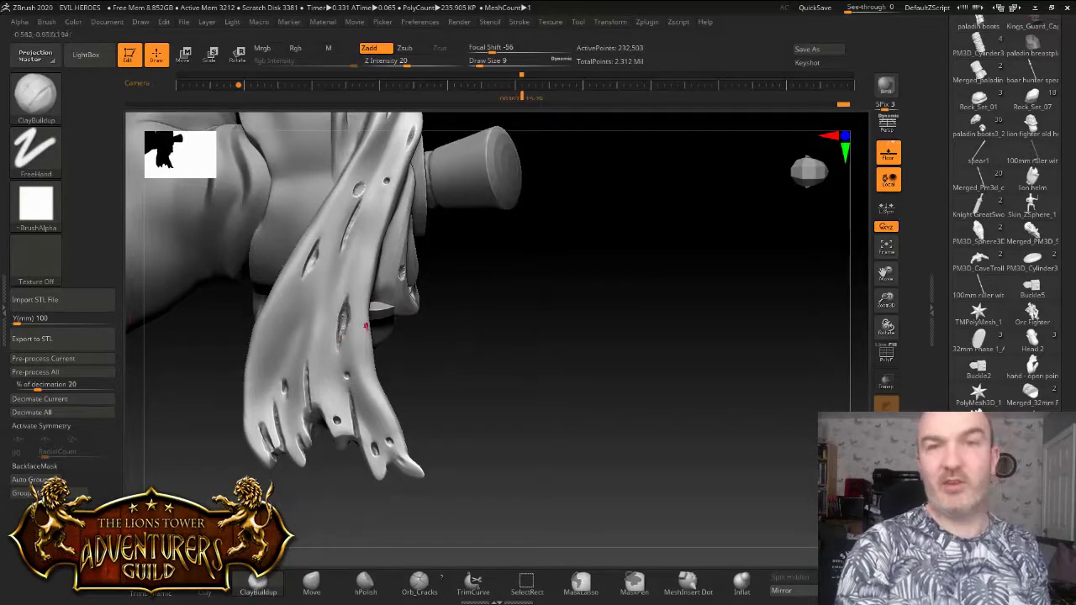
{"action": "key", "text": "shift"}
{"action": "right_click_drag", "start_coordinate": [273, 357], "coordinate": [301, 354]}
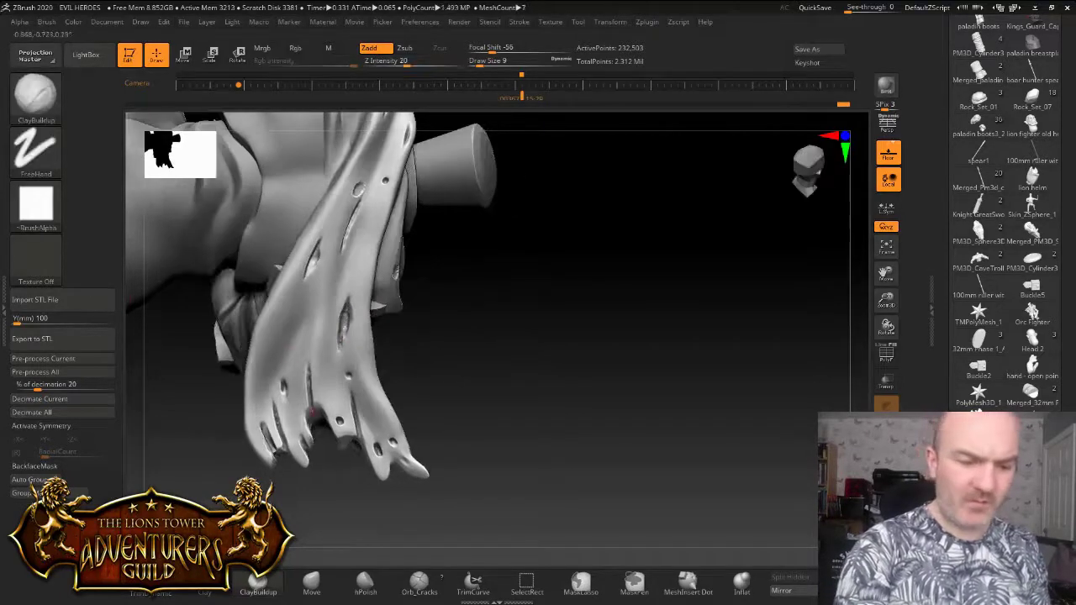
{"action": "right_click_drag", "start_coordinate": [341, 323], "coordinate": [343, 382]}
{"action": "right_click_drag", "start_coordinate": [332, 468], "coordinate": [340, 538]}
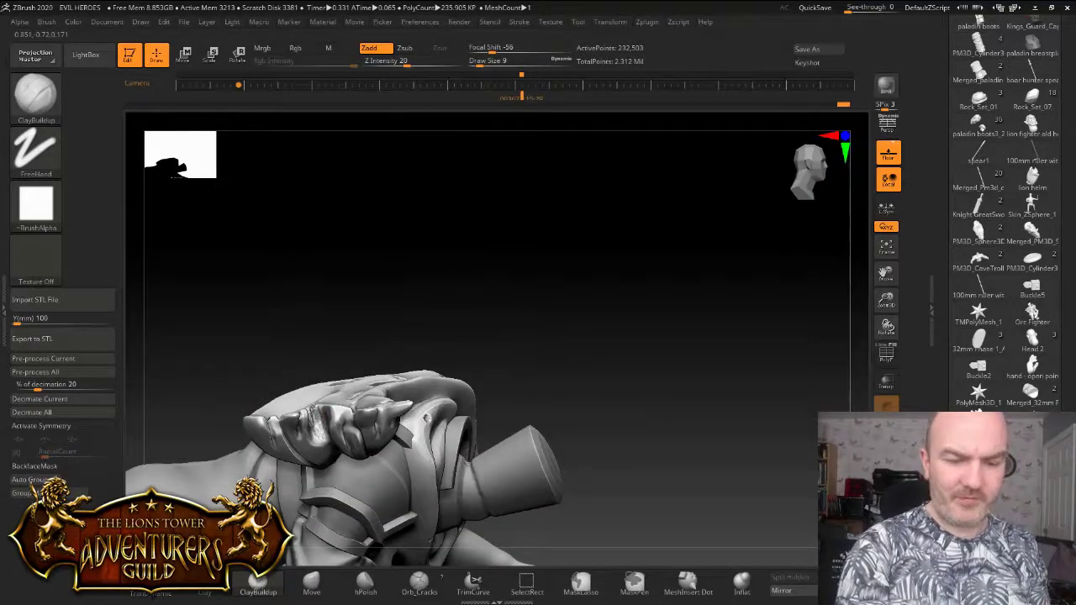
{"action": "right_click_drag", "start_coordinate": [320, 418], "coordinate": [434, 346]}
{"action": "key", "text": "shift"}
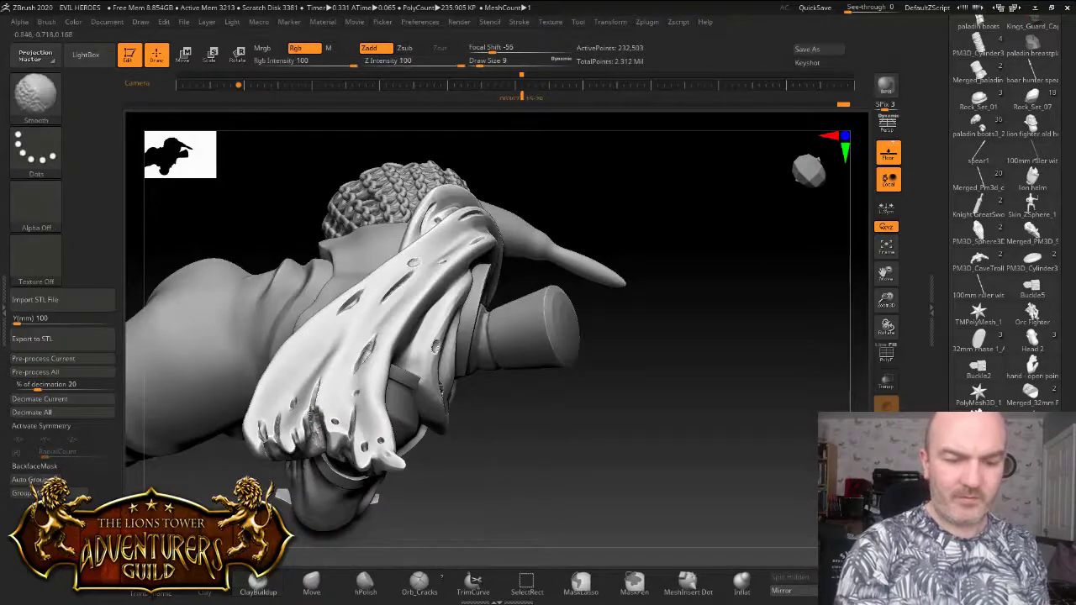
{"action": "mouse_move", "coordinate": [316, 427]}
{"action": "left_mouse_down", "text": "shift"}
{"action": "mouse_move", "coordinate": [315, 417]}
{"action": "mouse_move", "coordinate": [317, 433]}
{"action": "left_mouse_up", "text": "shift"}
Deepen the narrow tear in the outermost strip of the cloth tail with ClayBuildup
{"action": "mouse_move", "coordinate": [316, 427]}
{"action": "right_mouse_down"}
{"action": "mouse_move", "coordinate": [295, 353]}
{"action": "mouse_move", "coordinate": [308, 269]}
{"action": "right_mouse_up"}
{"action": "left_click_drag", "start_coordinate": [266, 431], "coordinate": [271, 457]}
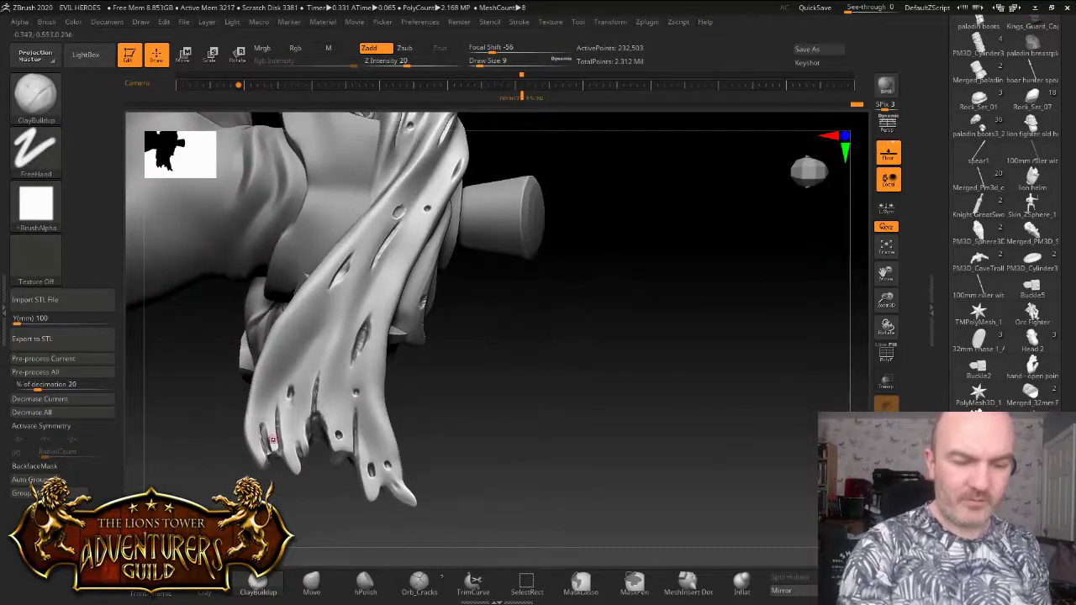
{"action": "mouse_move", "coordinate": [551, 344]}
{"action": "right_mouse_down"}
{"action": "mouse_move", "coordinate": [504, 351]}
{"action": "mouse_move", "coordinate": [496, 378]}
{"action": "right_mouse_up"}
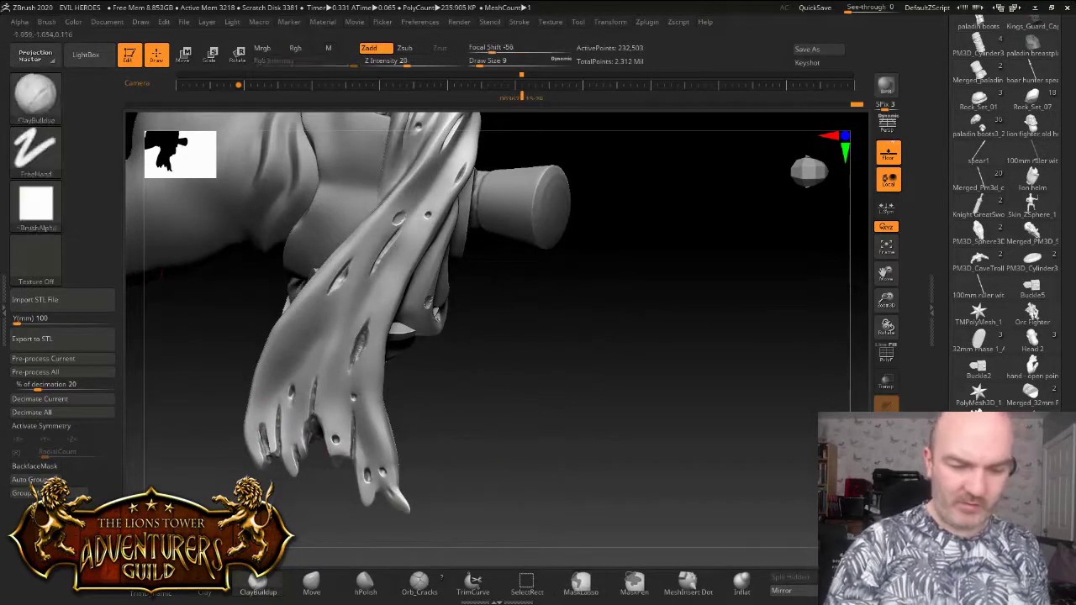
Cut thin cracks around the holes in the tail's lower strips and the collar's shoulder fold with the Orb_Cracks brush
{"action": "left_click", "coordinate": [419, 582]}
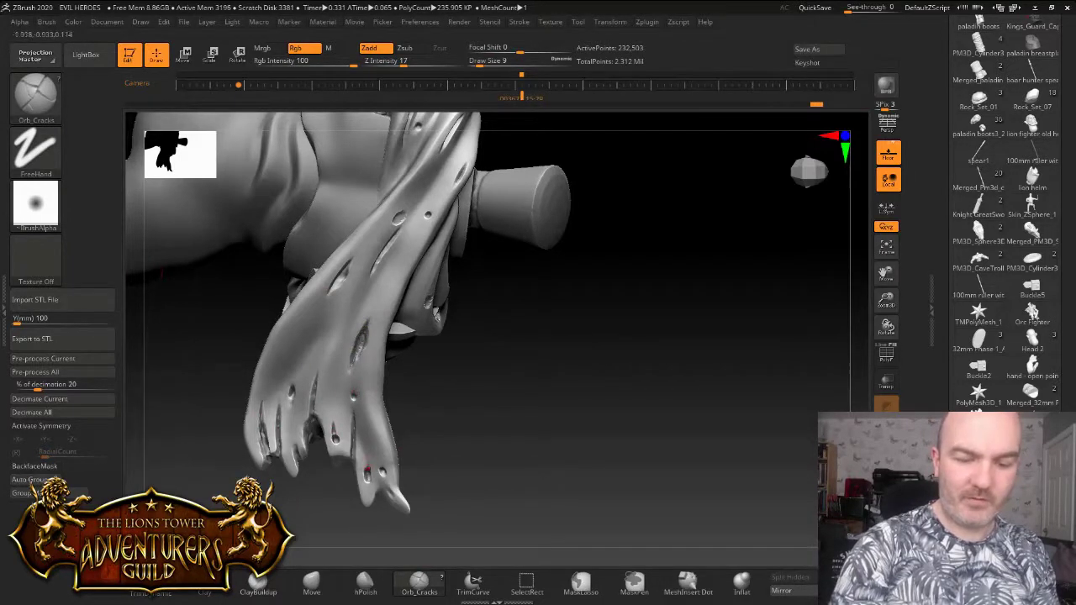
{"action": "right_click_drag", "start_coordinate": [395, 487], "coordinate": [412, 489]}
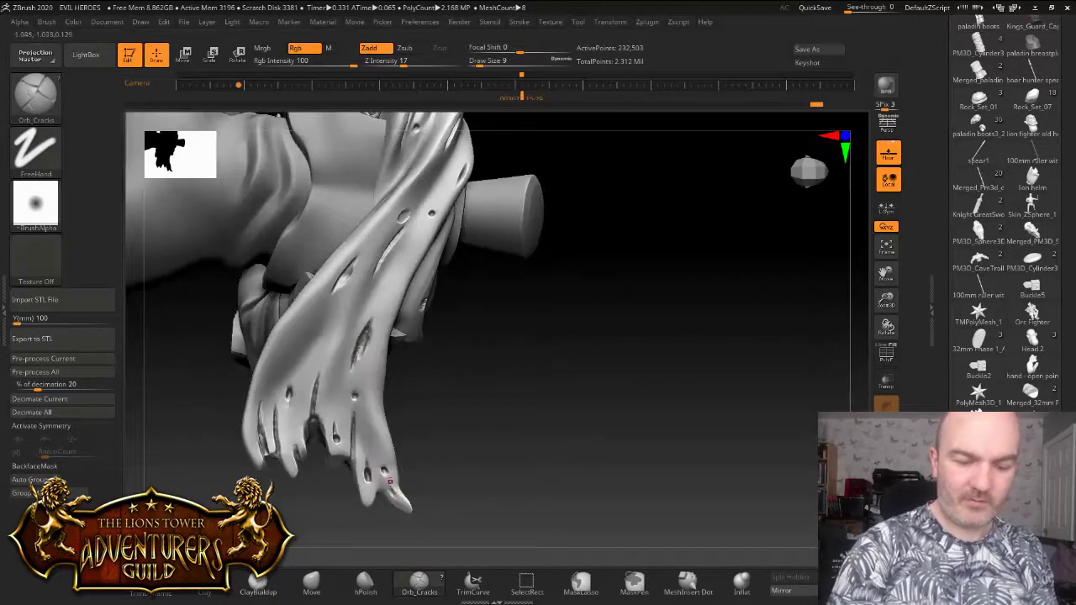
{"action": "right_click_drag", "start_coordinate": [404, 488], "coordinate": [315, 482]}
{"action": "right_click_drag", "start_coordinate": [454, 471], "coordinate": [580, 454]}
{"action": "left_click_drag", "start_coordinate": [721, 284], "coordinate": [716, 286]}
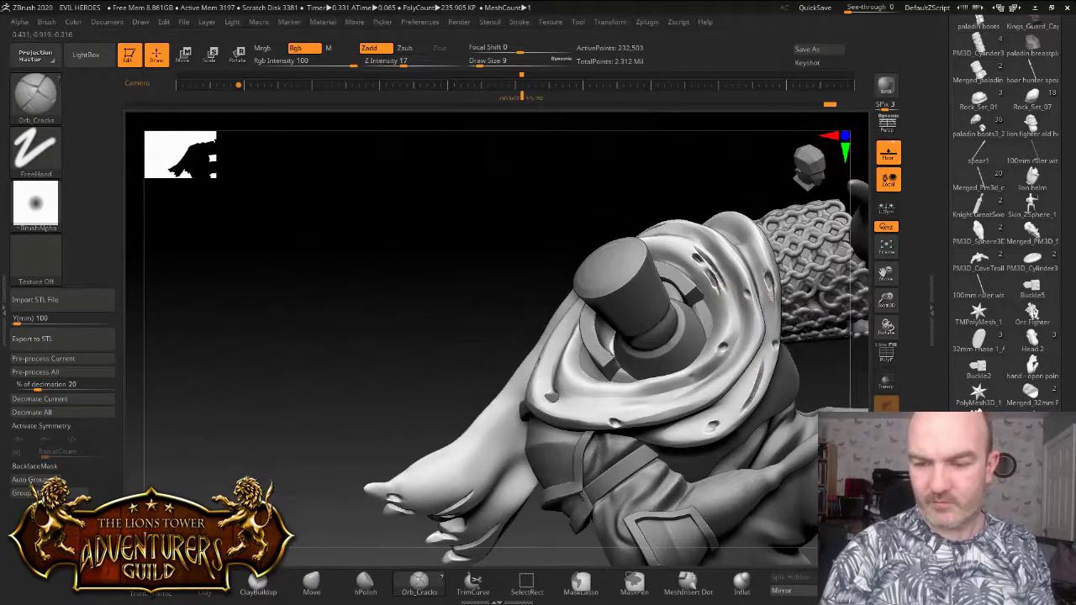
{"action": "left_click_drag", "start_coordinate": [765, 276], "coordinate": [771, 292]}
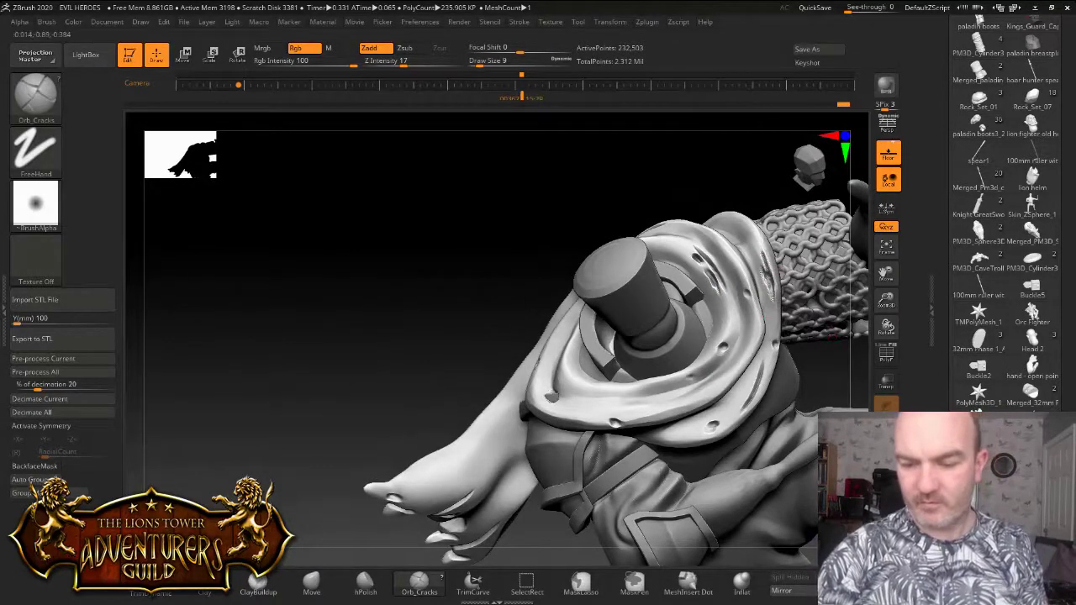
Score long creases along the front of the cloth tail with Orb_Cracks at Z Intensity 32 and Draw Size 16
{"action": "left_click_drag", "start_coordinate": [886, 300], "coordinate": [885, 249]}
{"action": "left_click_drag", "start_coordinate": [711, 520], "coordinate": [714, 568]}
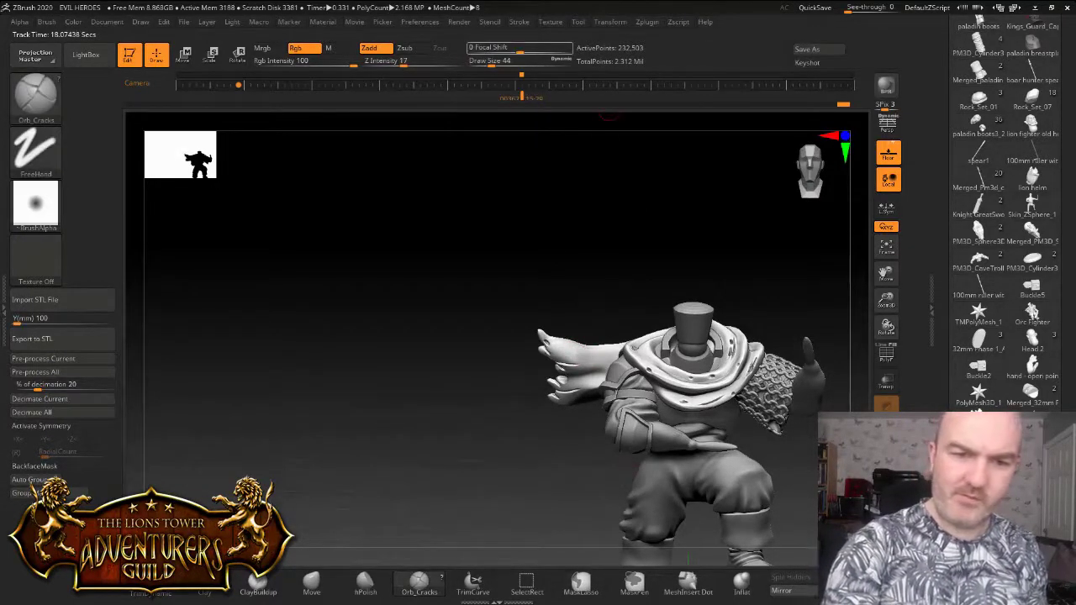
{"action": "left_click", "coordinate": [405, 63]}
{"action": "left_click_drag", "start_coordinate": [415, 62], "coordinate": [419, 62]}
{"action": "left_click", "coordinate": [491, 63]}
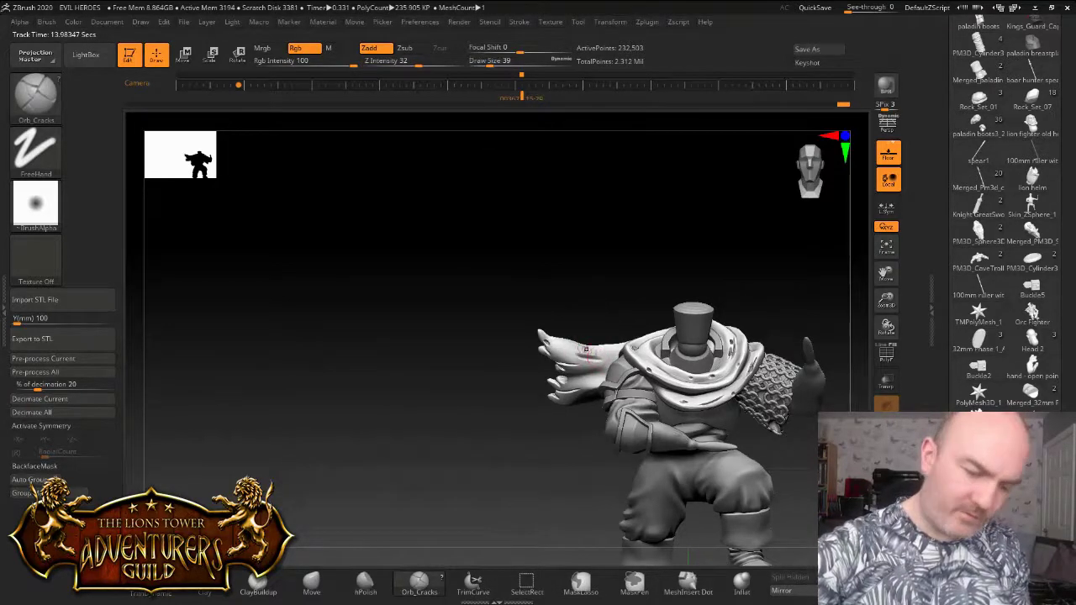
{"action": "left_click", "coordinate": [482, 63]}
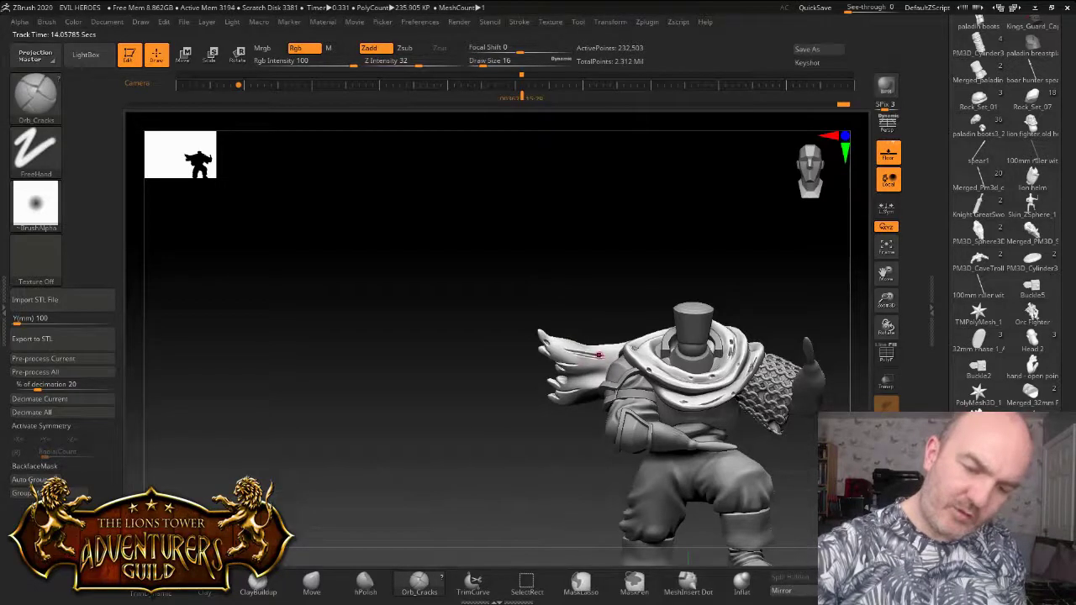
{"action": "mouse_move", "coordinate": [613, 332]}
{"action": "left_mouse_down"}
{"action": "mouse_move", "coordinate": [603, 294]}
{"action": "mouse_move", "coordinate": [603, 350]}
{"action": "left_mouse_up"}
{"action": "key", "text": "ctrl"}
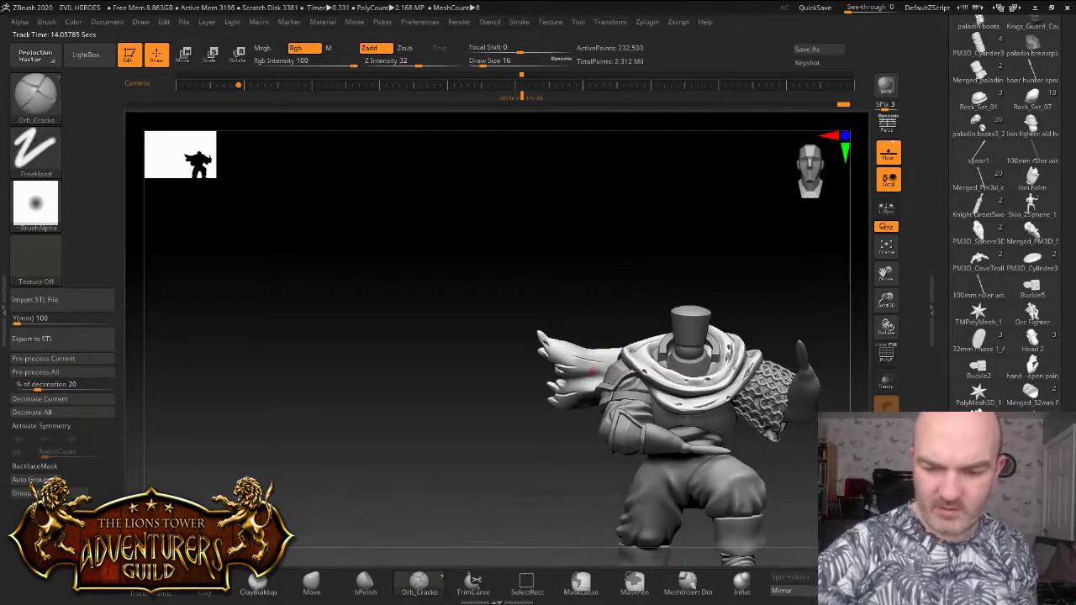
{"action": "key", "text": "ctrl"}
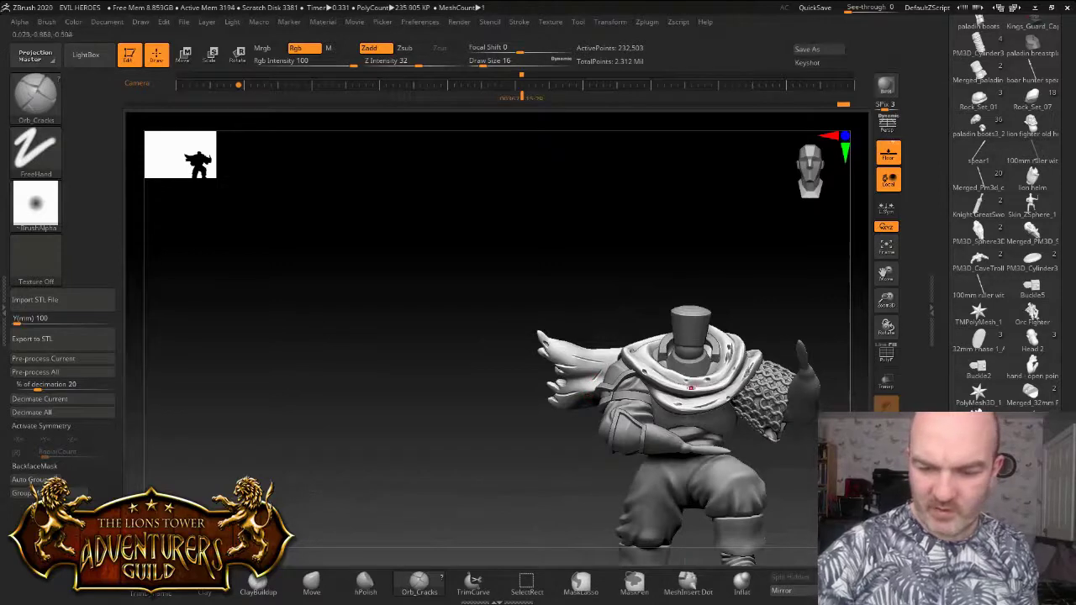
Score more cracks into the collar's folds and along the back and underside of the cloth tail
{"action": "left_click_drag", "start_coordinate": [813, 323], "coordinate": [845, 429]}
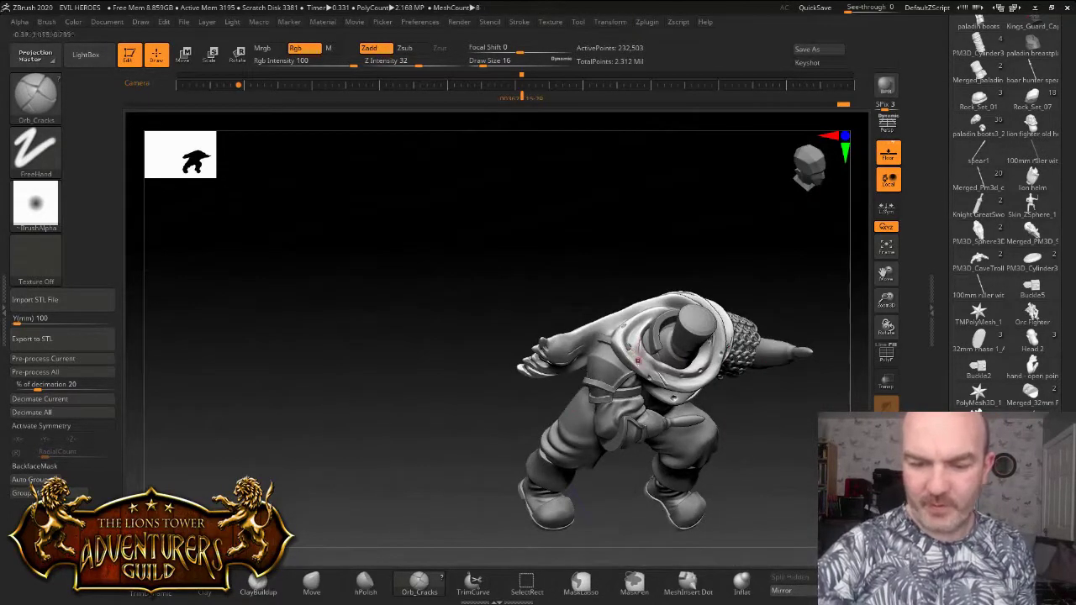
{"action": "mouse_move", "coordinate": [353, 361]}
{"action": "left_mouse_down"}
{"action": "mouse_move", "coordinate": [471, 336]}
{"action": "mouse_move", "coordinate": [588, 344]}
{"action": "mouse_move", "coordinate": [629, 377]}
{"action": "mouse_move", "coordinate": [623, 399]}
{"action": "mouse_move", "coordinate": [651, 299]}
{"action": "left_mouse_up"}
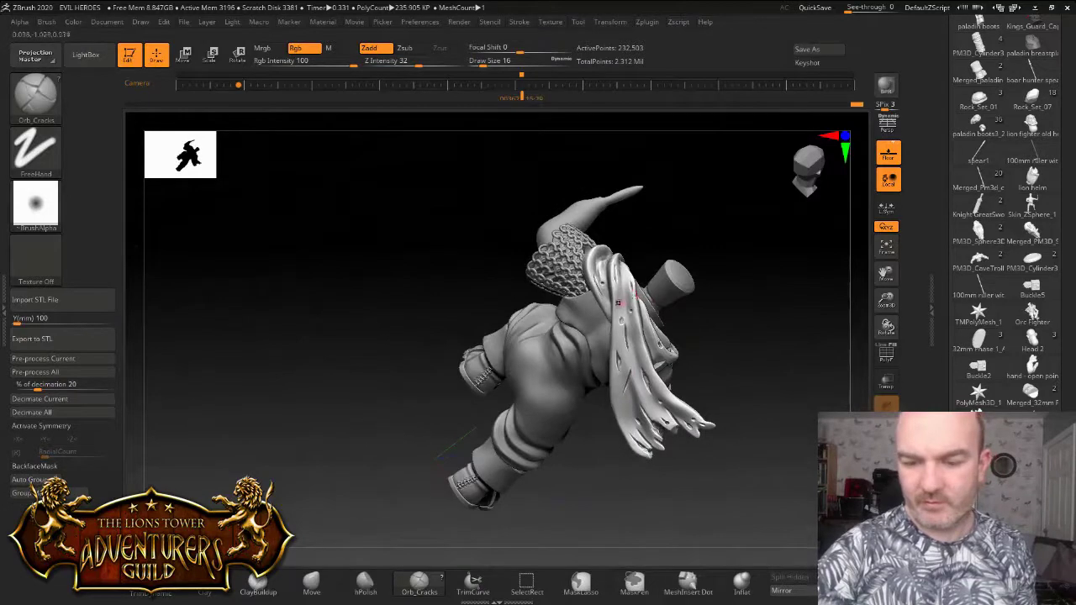
{"action": "left_click_drag", "start_coordinate": [642, 303], "coordinate": [533, 354]}
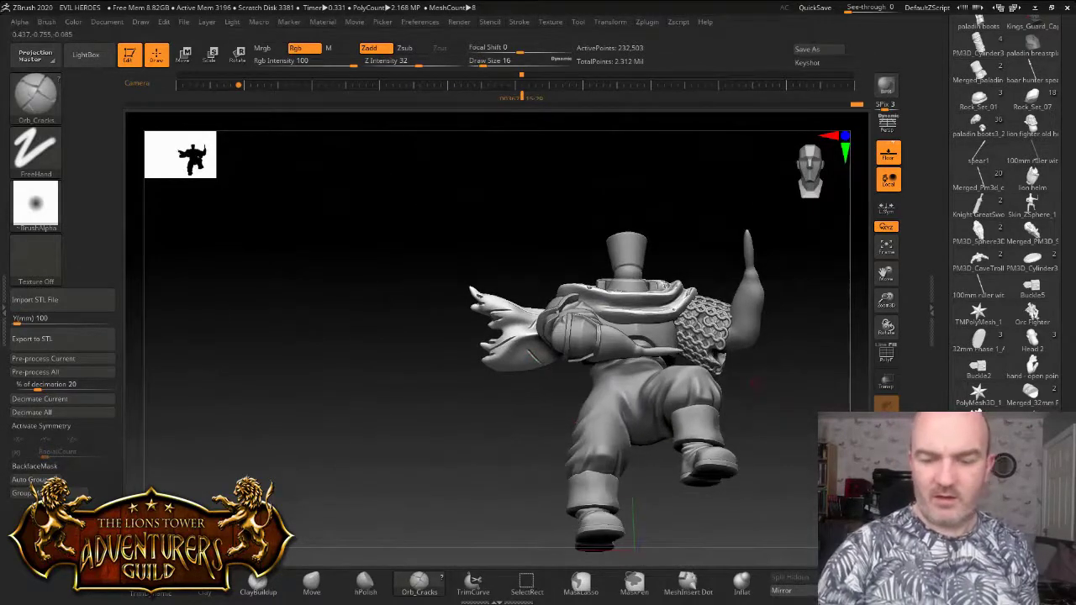
{"action": "left_click_drag", "start_coordinate": [754, 382], "coordinate": [750, 391]}
{"action": "left_click_drag", "start_coordinate": [521, 382], "coordinate": [513, 410]}
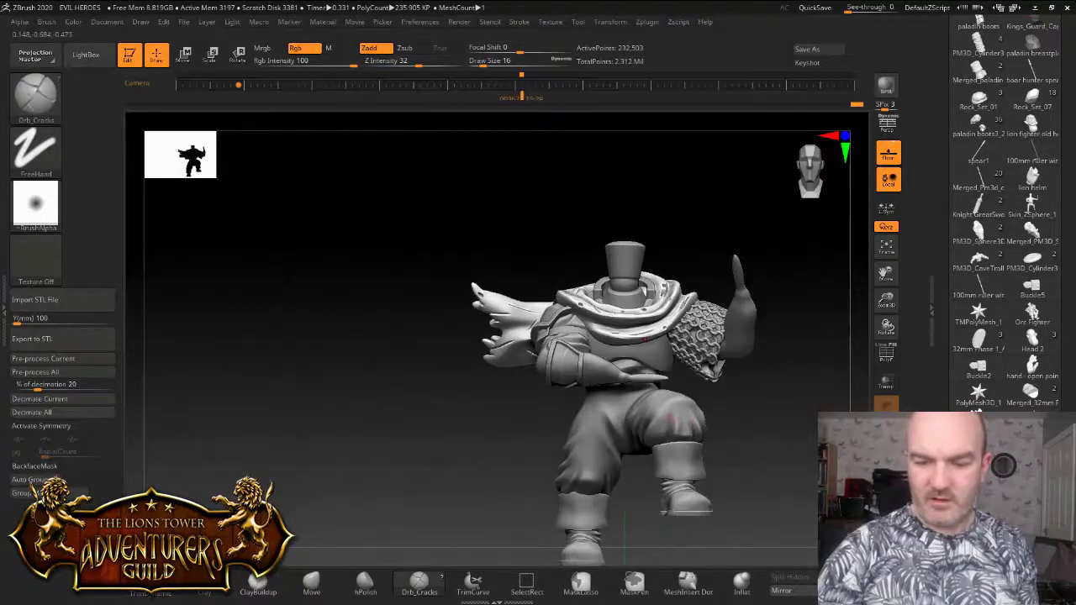
Make the Skin_ZSphere_3 body the active subtool and cut short slashes into the front and back of the trouser thighs
{"action": "left_click", "coordinate": [670, 418], "text": "alt"}
{"action": "left_click_drag", "start_coordinate": [740, 429], "coordinate": [786, 447]}
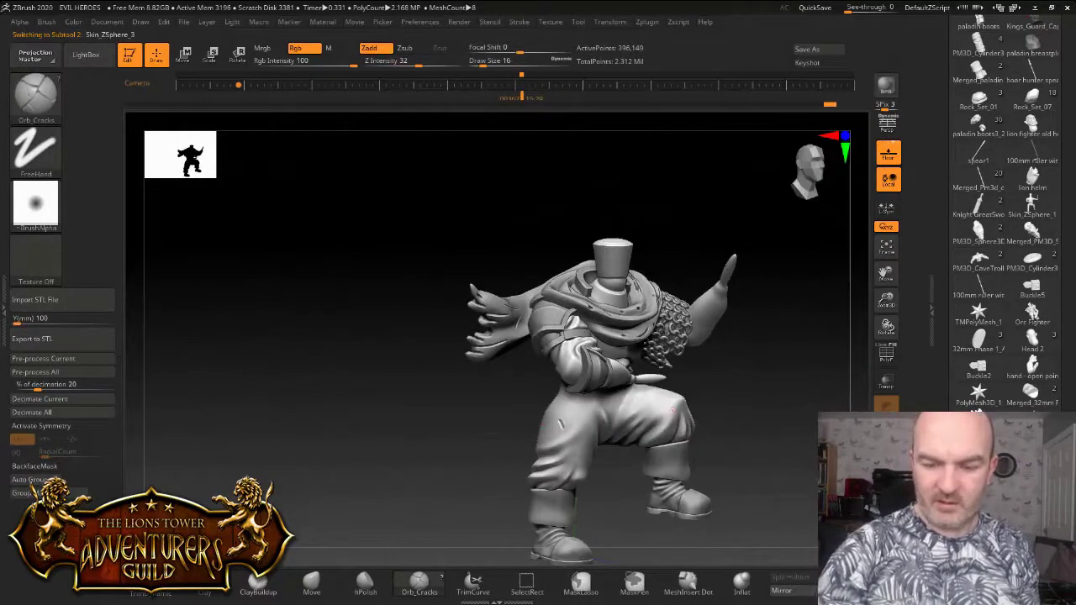
{"action": "left_click_drag", "start_coordinate": [579, 429], "coordinate": [532, 437]}
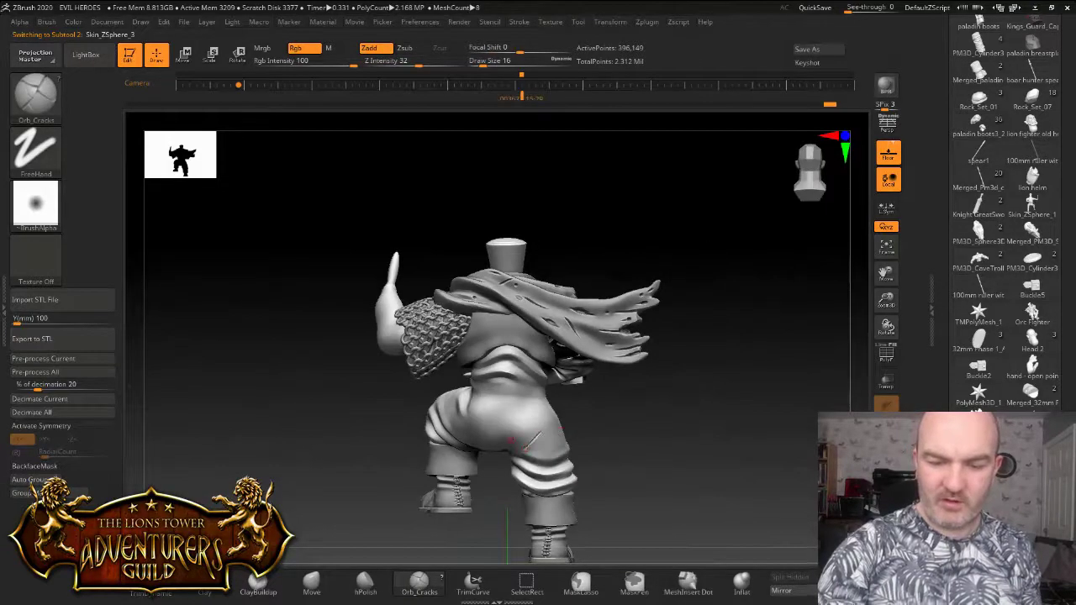
{"action": "mouse_move", "coordinate": [577, 427]}
{"action": "left_mouse_down"}
{"action": "mouse_move", "coordinate": [618, 427]}
{"action": "mouse_move", "coordinate": [583, 426]}
{"action": "left_mouse_up"}
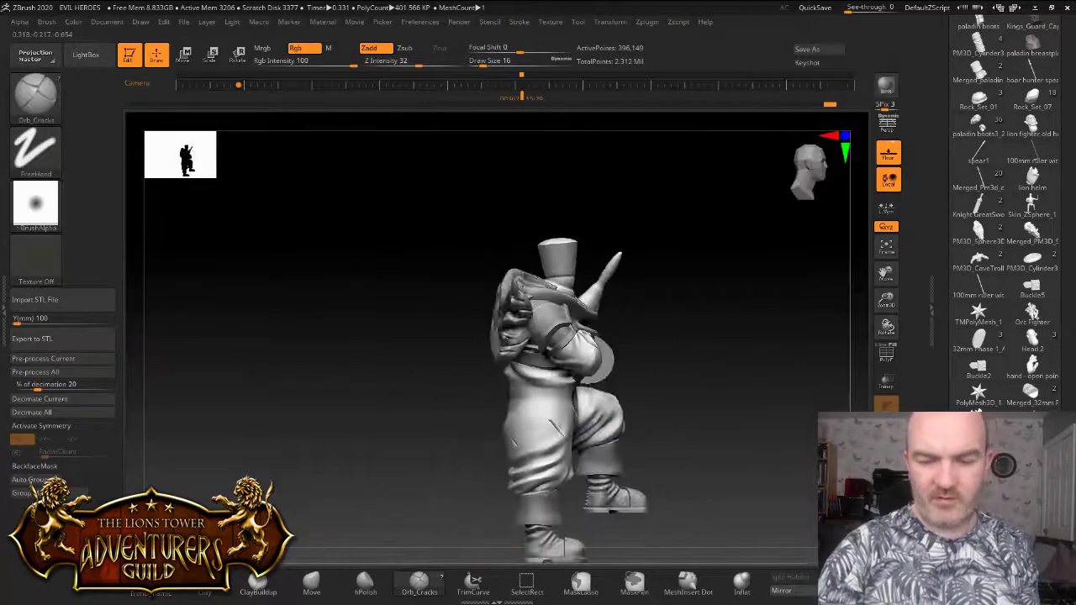
Add slashes to the raised thigh and trouser seat, and a cross-shaped cut above the standing leg's knee folds
{"action": "left_click_drag", "start_coordinate": [676, 396], "coordinate": [648, 392]}
{"action": "right_click_drag", "start_coordinate": [632, 404], "coordinate": [612, 402], "text": "shift"}
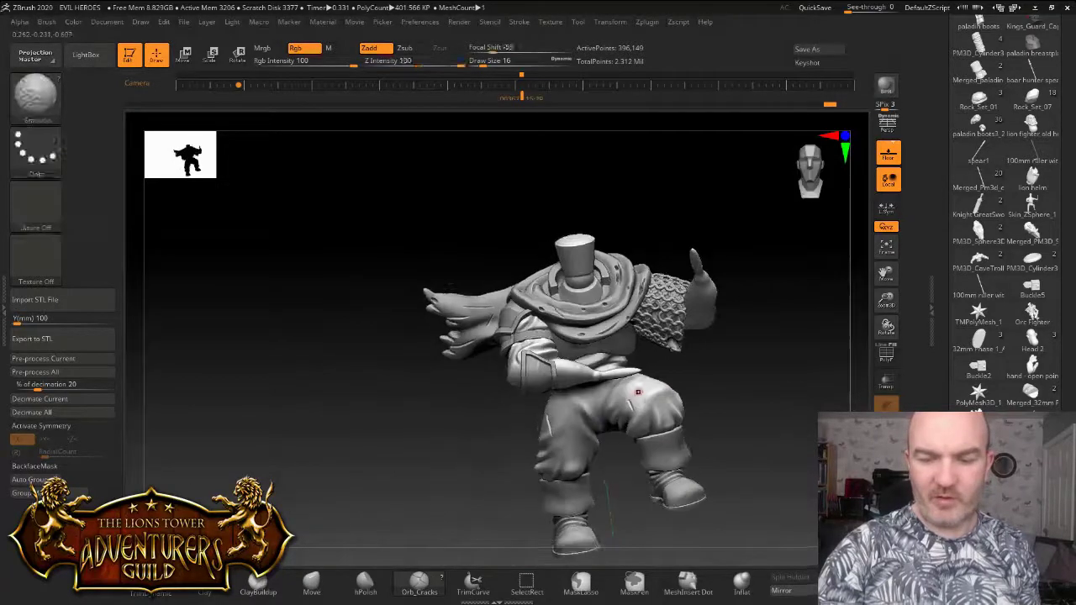
{"action": "left_click_drag", "start_coordinate": [650, 373], "coordinate": [681, 370]}
{"action": "left_click_drag", "start_coordinate": [609, 517], "coordinate": [580, 520]}
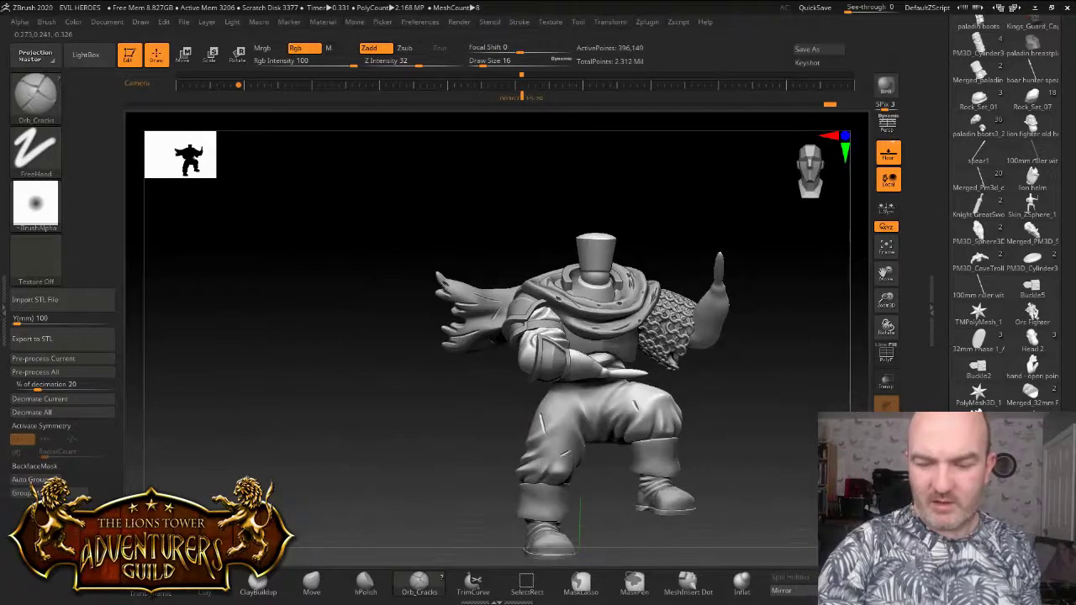
{"action": "left_click_drag", "start_coordinate": [579, 521], "coordinate": [597, 525]}
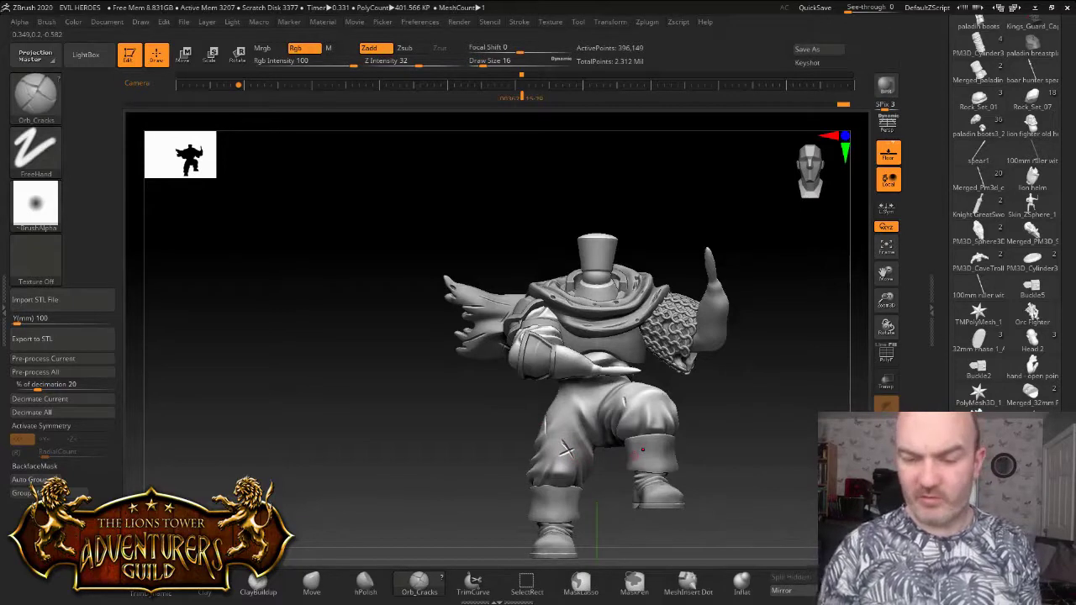
{"action": "left_click_drag", "start_coordinate": [802, 462], "coordinate": [666, 459]}
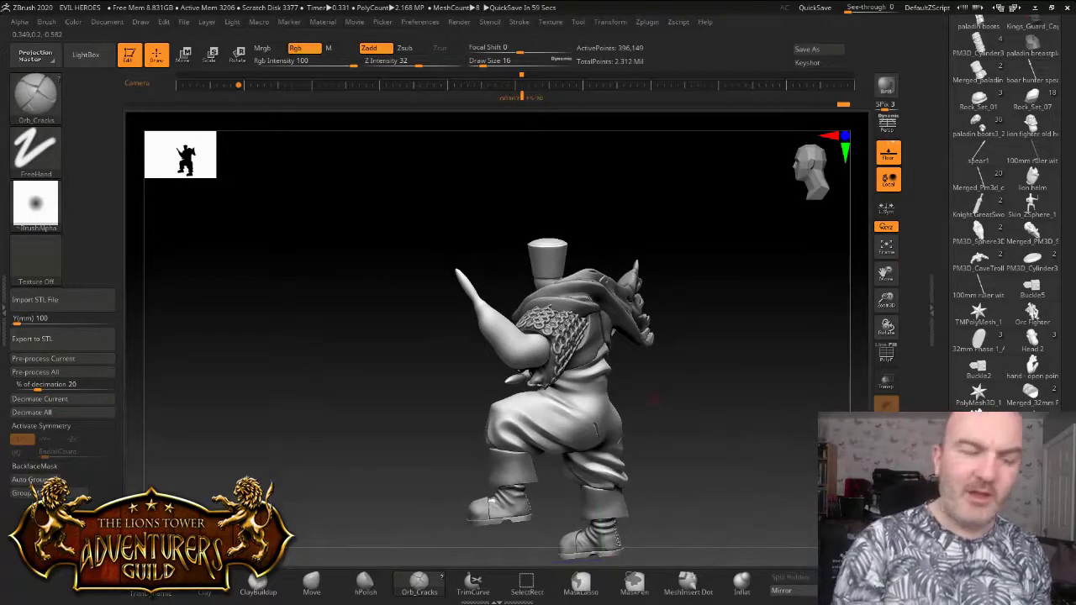
Load the seam_9_dan2 stitching brush from the seam brush folder in LightBox
{"action": "left_click", "coordinate": [85, 55]}
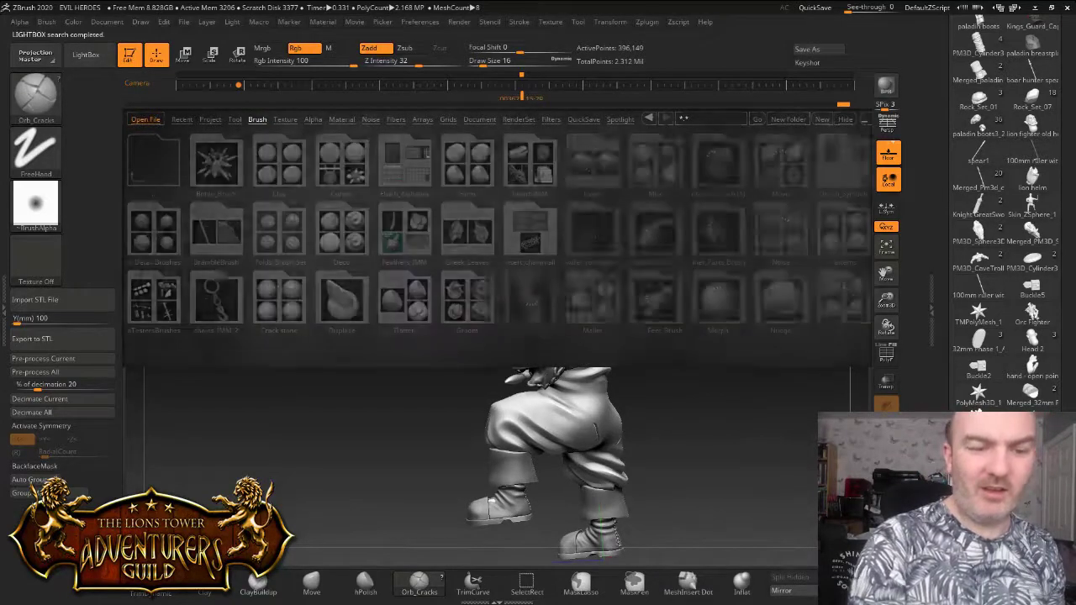
{"action": "left_click_drag", "start_coordinate": [732, 336], "coordinate": [185, 336]}
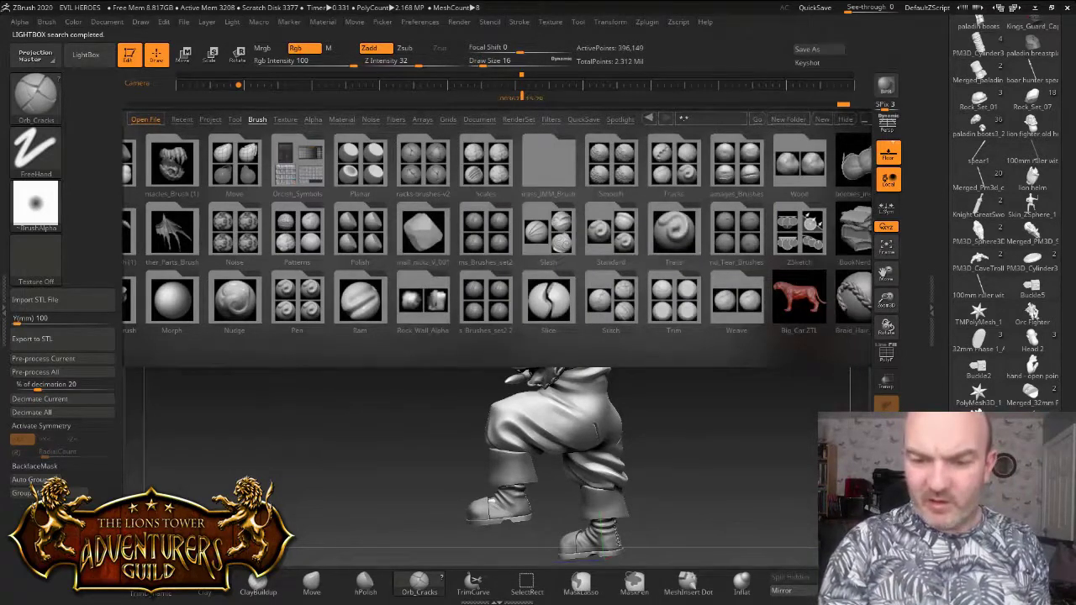
{"action": "mouse_move", "coordinate": [813, 224]}
{"action": "left_mouse_down"}
{"action": "mouse_move", "coordinate": [625, 223]}
{"action": "mouse_move", "coordinate": [866, 224]}
{"action": "left_mouse_up"}
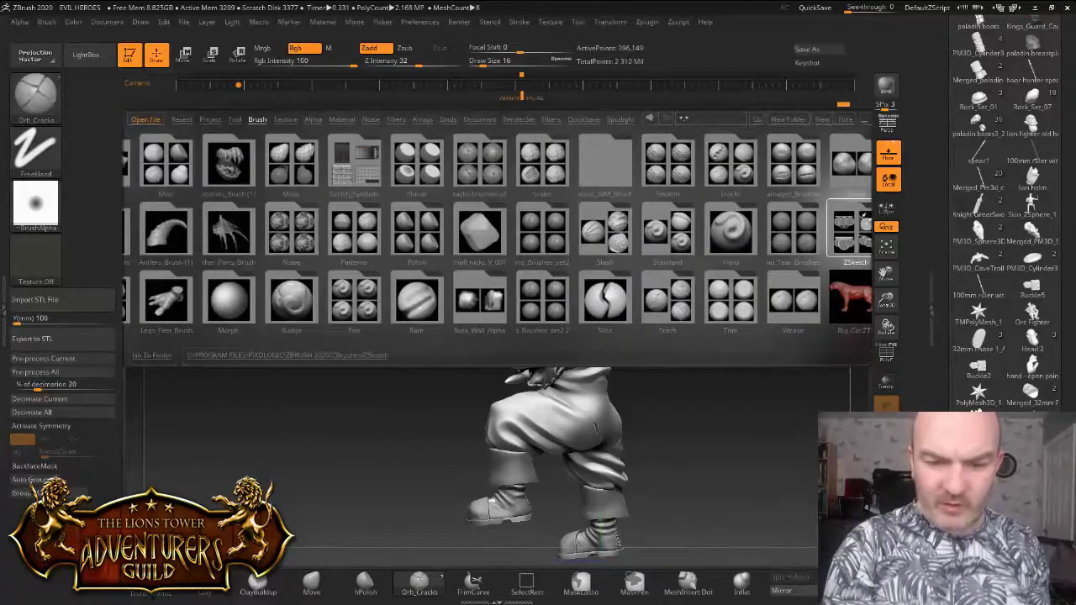
{"action": "left_click", "coordinate": [543, 232]}
{"action": "double_click", "coordinate": [545, 231]}
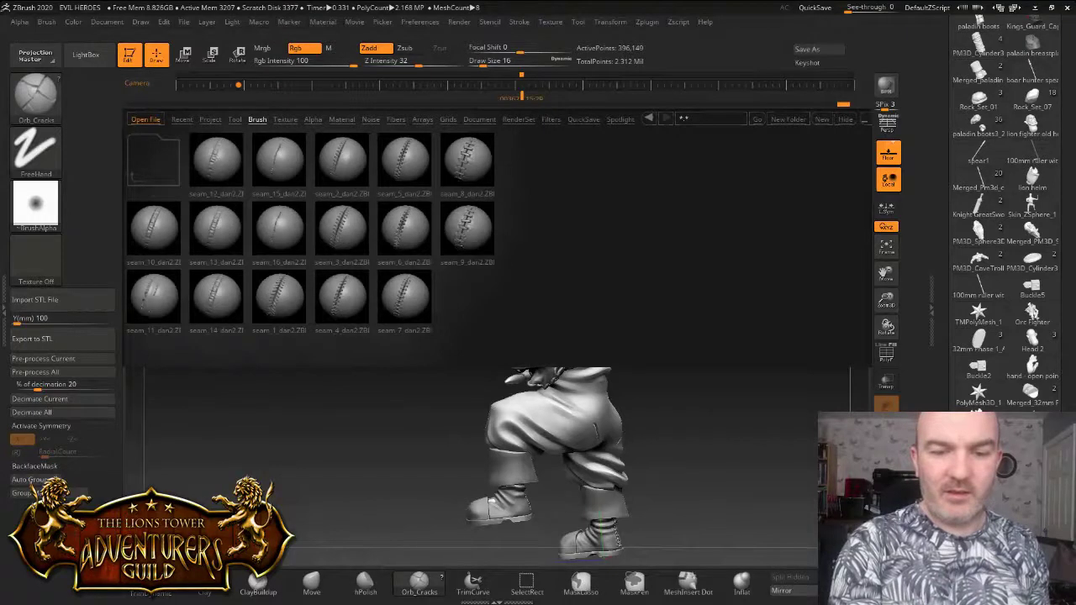
{"action": "double_click", "coordinate": [482, 220]}
Sculpt a stitched seam along the outside of the raised trouser leg at Draw Size 49 and Z Intensity 27
{"action": "left_click_drag", "start_coordinate": [482, 62], "coordinate": [492, 62]}
{"action": "left_click_drag", "start_coordinate": [395, 63], "coordinate": [414, 63]}
{"action": "left_click_drag", "start_coordinate": [493, 62], "coordinate": [492, 62]}
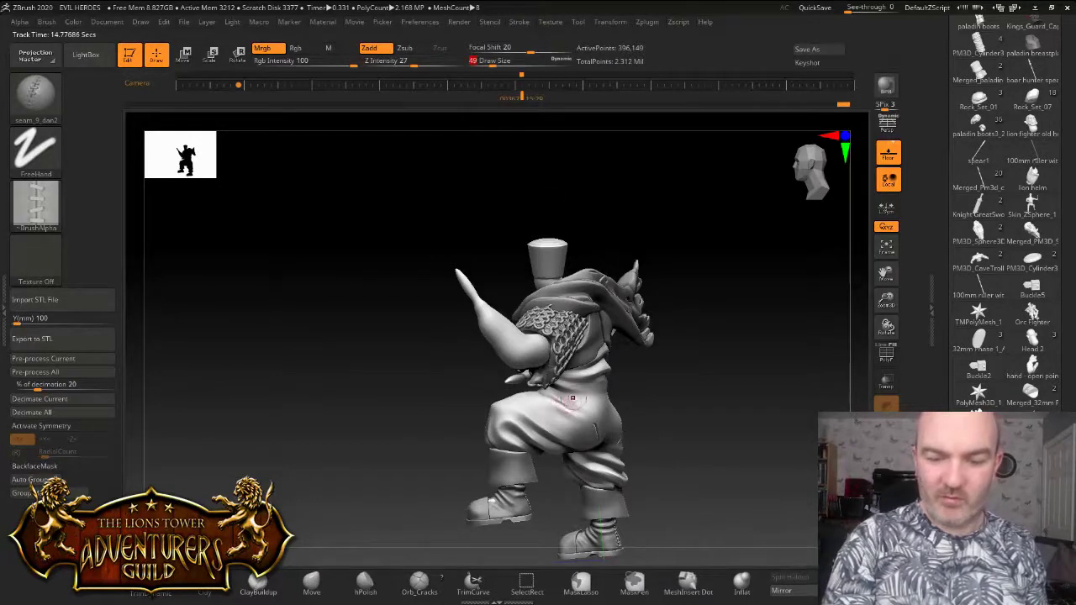
{"action": "left_click_drag", "start_coordinate": [580, 398], "coordinate": [507, 424]}
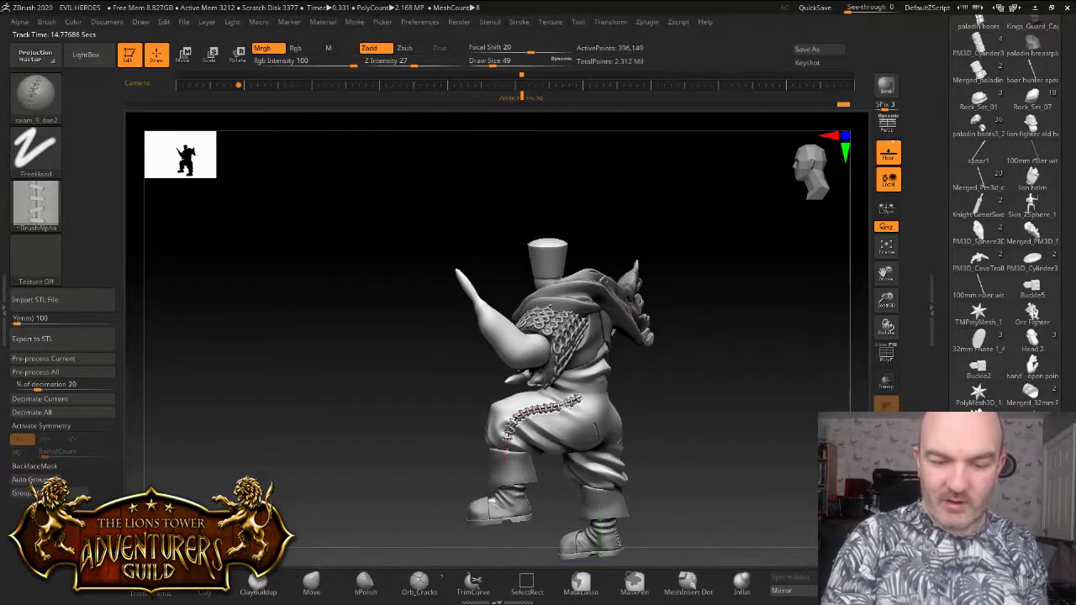
Undo the stitched seam on the raised trouser leg and subdivide the body mesh once
{"action": "left_click_drag", "start_coordinate": [647, 458], "coordinate": [675, 513], "text": "alt"}
{"action": "mouse_move", "coordinate": [701, 387]}
{"action": "left_mouse_down"}
{"action": "mouse_move", "coordinate": [796, 383]}
{"action": "mouse_move", "coordinate": [696, 370]}
{"action": "mouse_move", "coordinate": [756, 400]}
{"action": "mouse_move", "coordinate": [697, 374]}
{"action": "mouse_move", "coordinate": [683, 383]}
{"action": "left_mouse_up"}
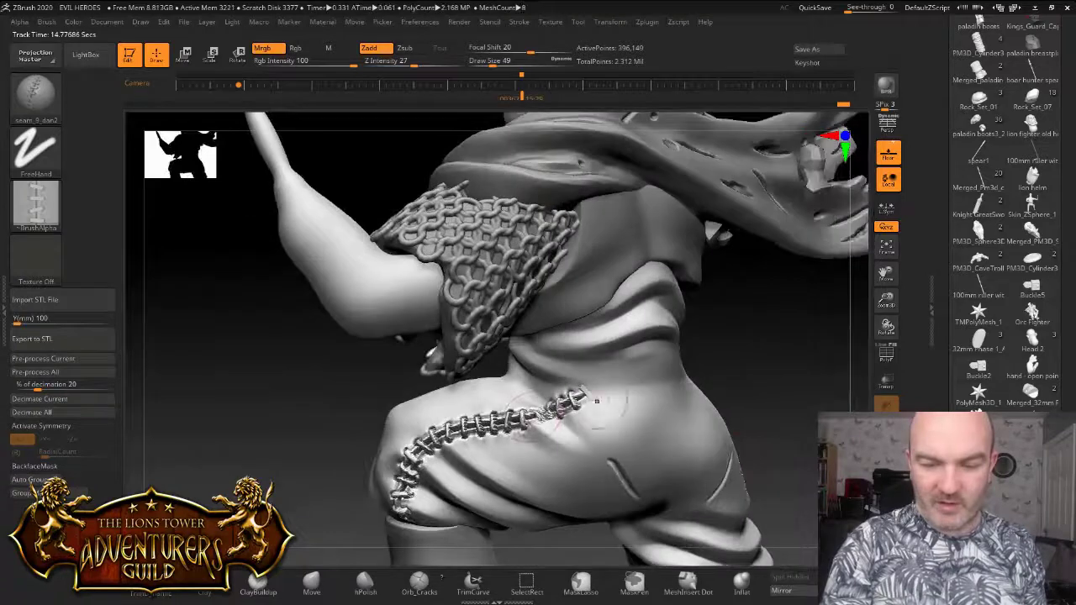
{"action": "key", "text": "ctrl+z"}
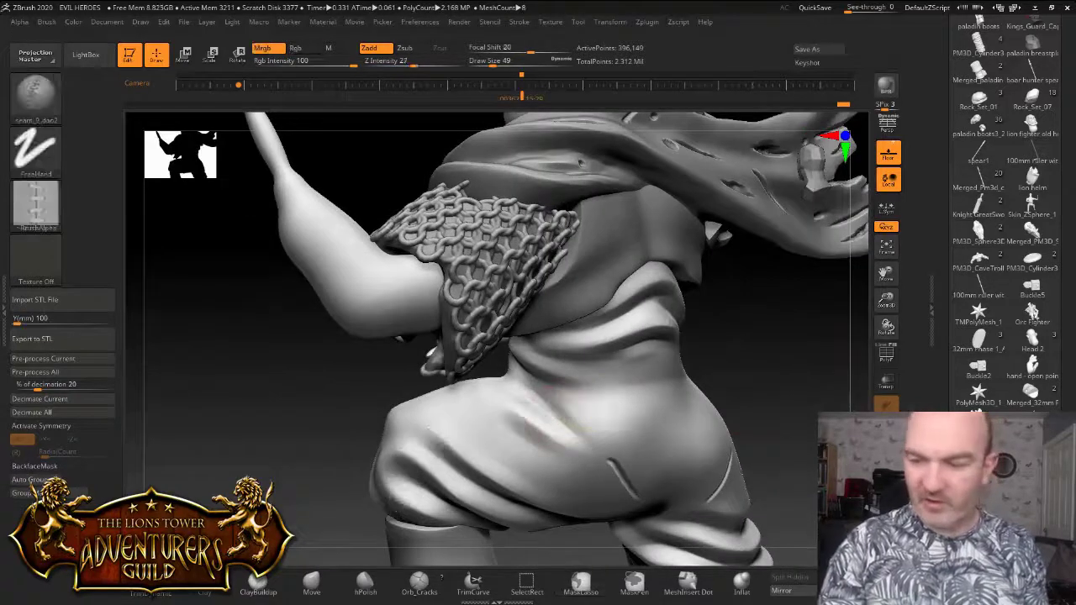
{"action": "left_click_drag", "start_coordinate": [1066, 311], "coordinate": [1066, 211]}
{"action": "scroll", "coordinate": [975, 339], "scroll_direction": "down", "scroll_amount": 3}
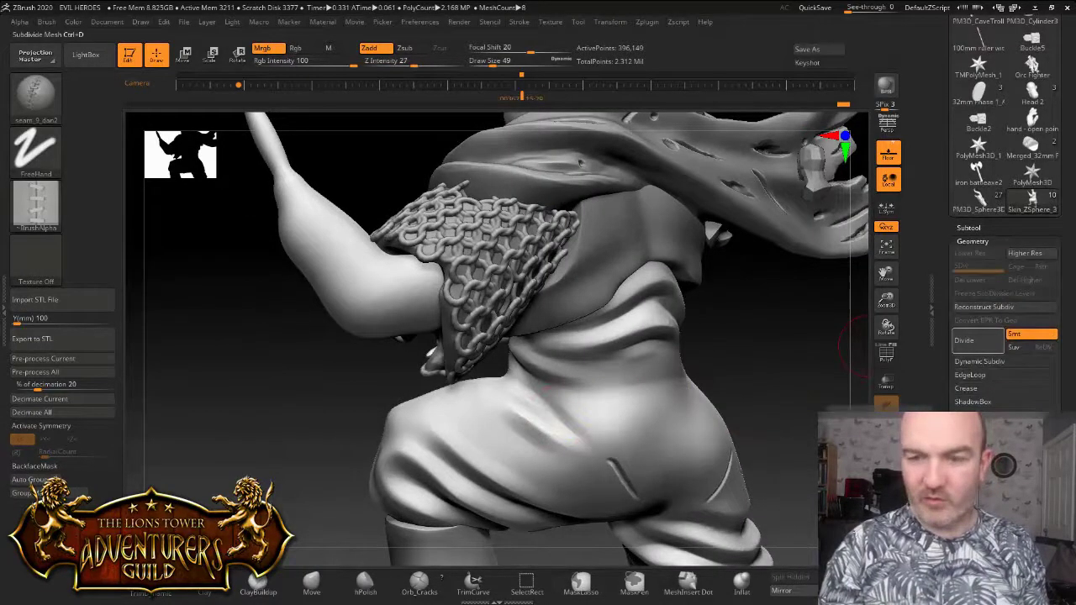
{"action": "left_click", "coordinate": [975, 340]}
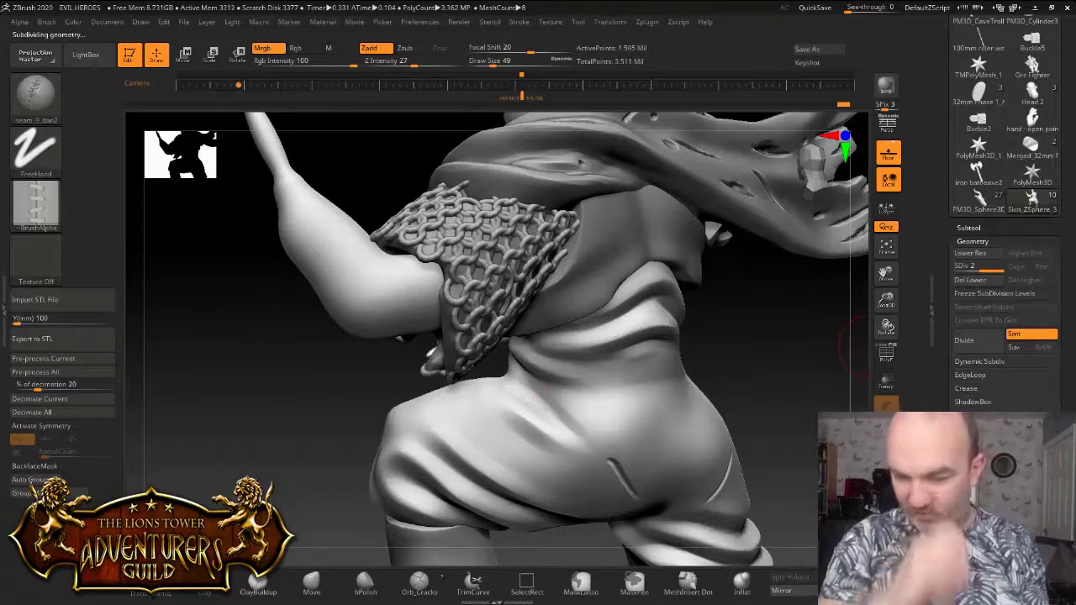
Try the stitching brush again along the outside of the raised trouser leg, enlarging it to Draw Size 83
{"action": "mouse_move", "coordinate": [575, 385]}
{"action": "left_mouse_down"}
{"action": "mouse_move", "coordinate": [402, 464]}
{"action": "mouse_move", "coordinate": [418, 517]}
{"action": "left_mouse_up"}
{"action": "mouse_move", "coordinate": [769, 344]}
{"action": "left_mouse_down"}
{"action": "mouse_move", "coordinate": [832, 353]}
{"action": "mouse_move", "coordinate": [763, 360]}
{"action": "mouse_move", "coordinate": [832, 361]}
{"action": "mouse_move", "coordinate": [757, 372]}
{"action": "left_mouse_up"}
{"action": "key", "text": "ctrl"}
{"action": "key", "text": "ctrl+z"}
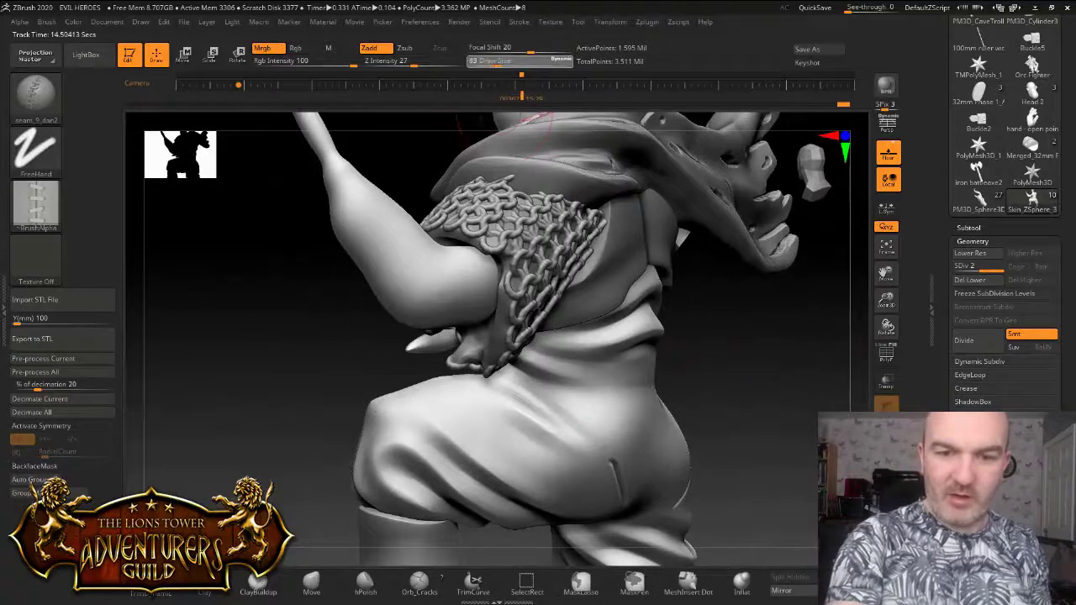
{"action": "left_click_drag", "start_coordinate": [765, 363], "coordinate": [727, 367]}
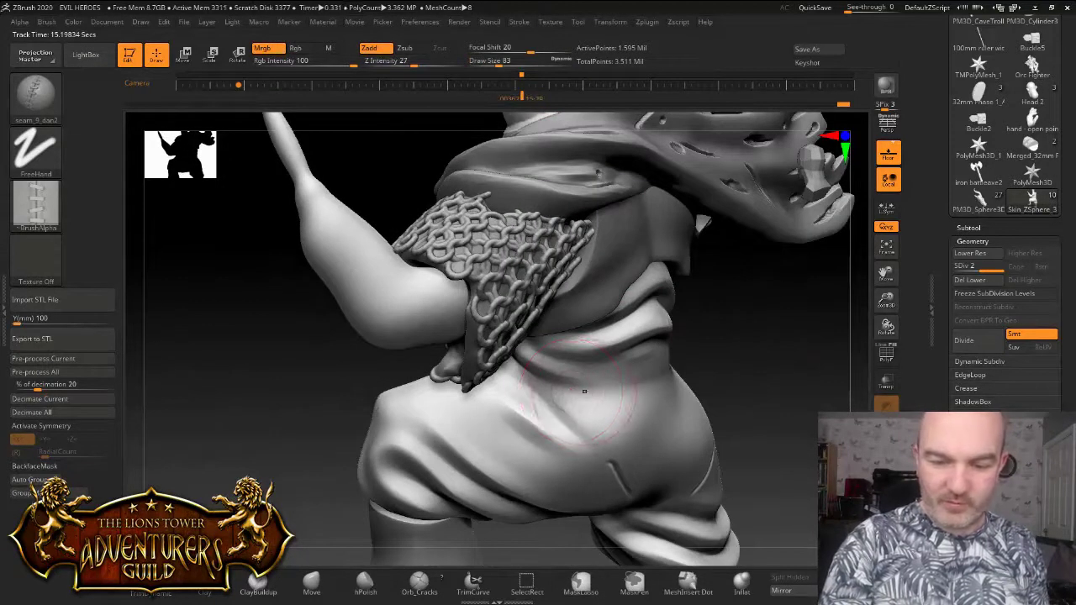
{"action": "left_click_drag", "start_coordinate": [586, 397], "coordinate": [580, 436]}
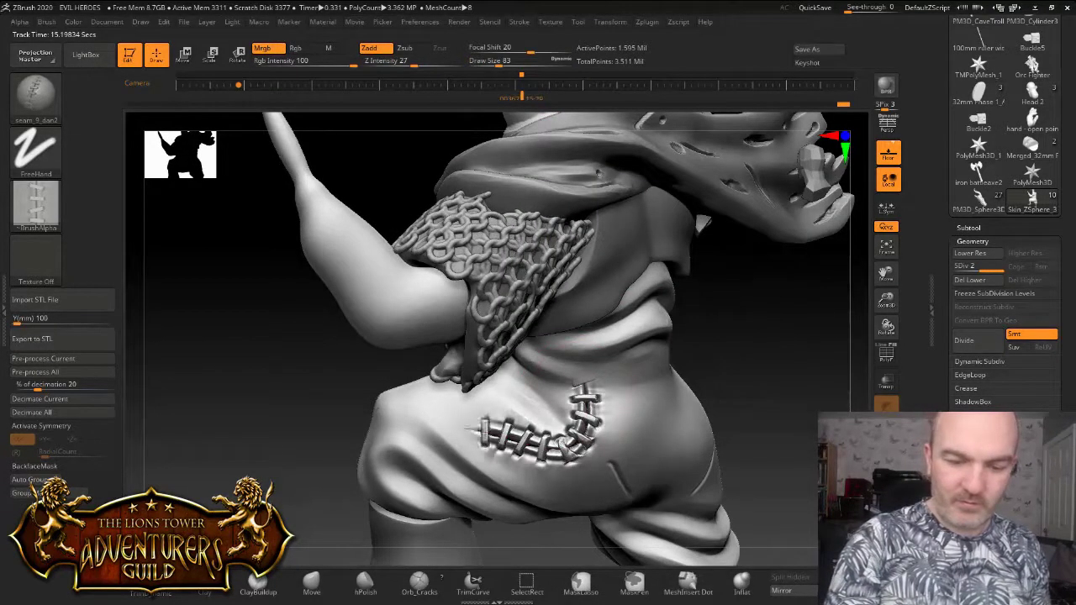
{"action": "mouse_move", "coordinate": [311, 454]}
{"action": "left_mouse_down"}
{"action": "mouse_move", "coordinate": [454, 446]}
{"action": "mouse_move", "coordinate": [290, 450]}
{"action": "left_mouse_up"}
{"action": "mouse_move", "coordinate": [804, 412]}
{"action": "left_mouse_down"}
{"action": "mouse_move", "coordinate": [812, 439]}
{"action": "mouse_move", "coordinate": [831, 422]}
{"action": "mouse_move", "coordinate": [795, 422]}
{"action": "mouse_move", "coordinate": [866, 422]}
{"action": "left_mouse_up"}
{"action": "key", "text": "shift+d"}
{"action": "mouse_move", "coordinate": [698, 405]}
{"action": "left_mouse_down"}
{"action": "mouse_move", "coordinate": [783, 405]}
{"action": "mouse_move", "coordinate": [773, 412]}
{"action": "mouse_move", "coordinate": [787, 439]}
{"action": "mouse_move", "coordinate": [767, 408]}
{"action": "left_mouse_up"}
{"action": "key", "text": "ctrl"}
{"action": "key", "text": "ctrl+d"}
{"action": "key", "text": "ctrl+z"}
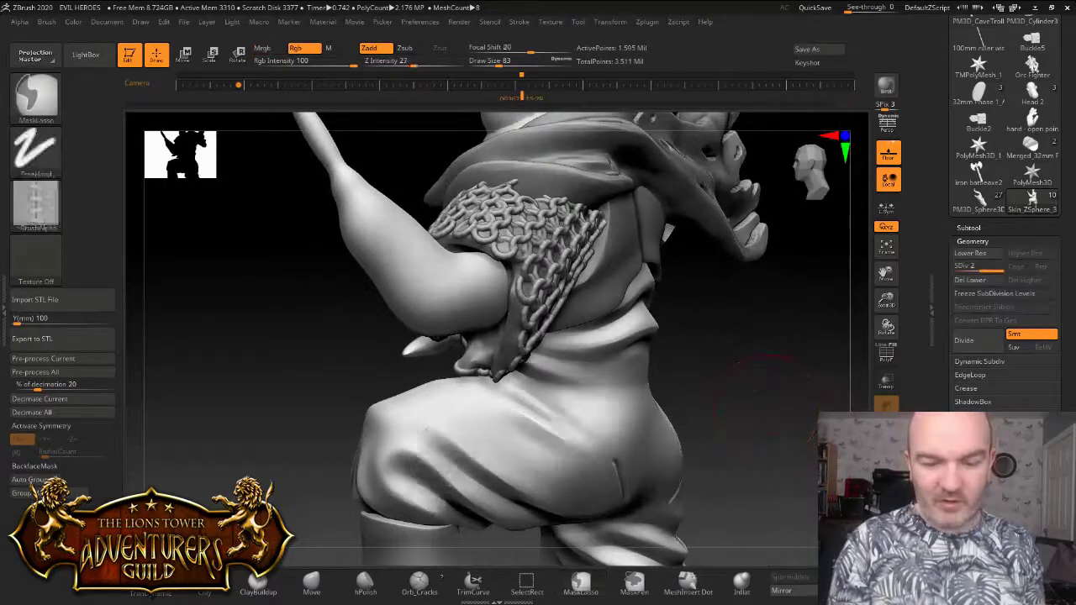
Carve a seam groove from the hip along the raised thigh and down the knee with Orb_Cracks at Draw Size 27, Z Intensity 33
{"action": "left_click", "coordinate": [419, 582]}
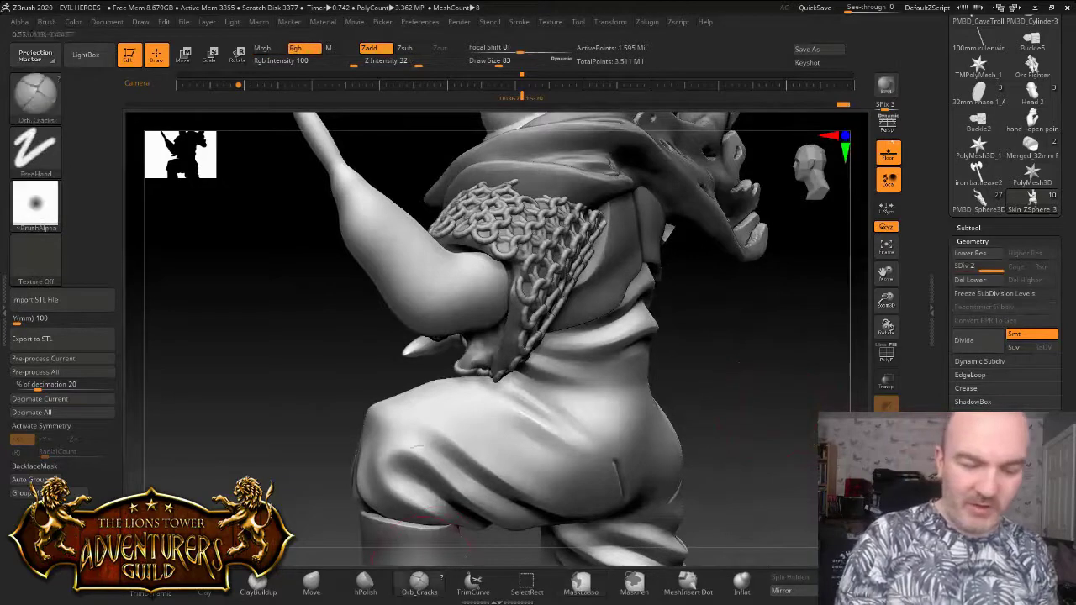
{"action": "left_click_drag", "start_coordinate": [501, 61], "coordinate": [488, 61]}
{"action": "left_click", "coordinate": [419, 61]}
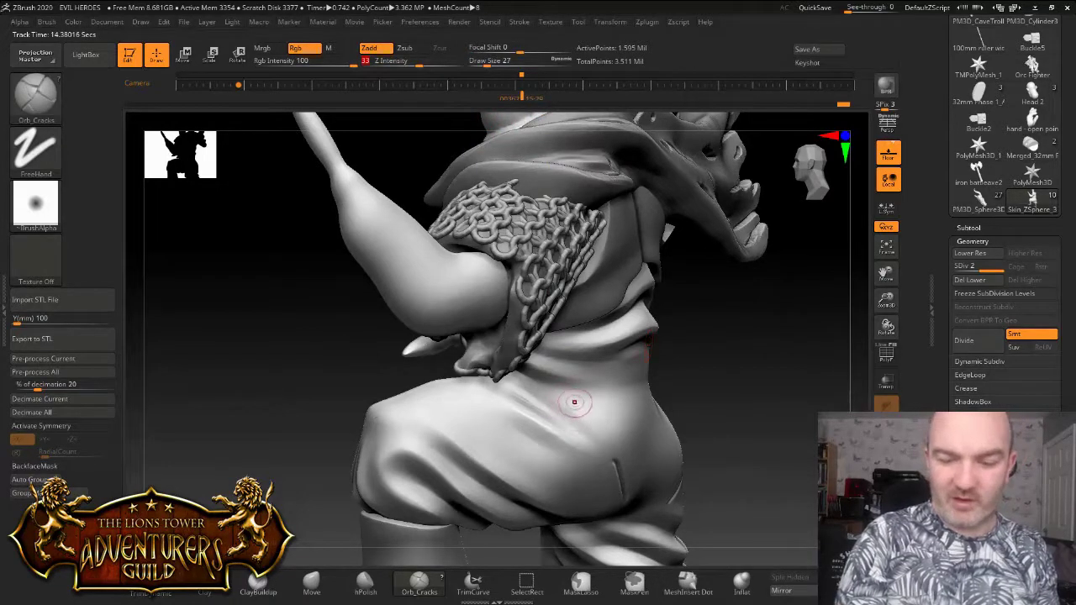
{"action": "mouse_move", "coordinate": [572, 393]}
{"action": "left_mouse_down"}
{"action": "mouse_move", "coordinate": [576, 442]}
{"action": "mouse_move", "coordinate": [548, 459]}
{"action": "mouse_move", "coordinate": [424, 437]}
{"action": "mouse_move", "coordinate": [421, 505]}
{"action": "left_mouse_up"}
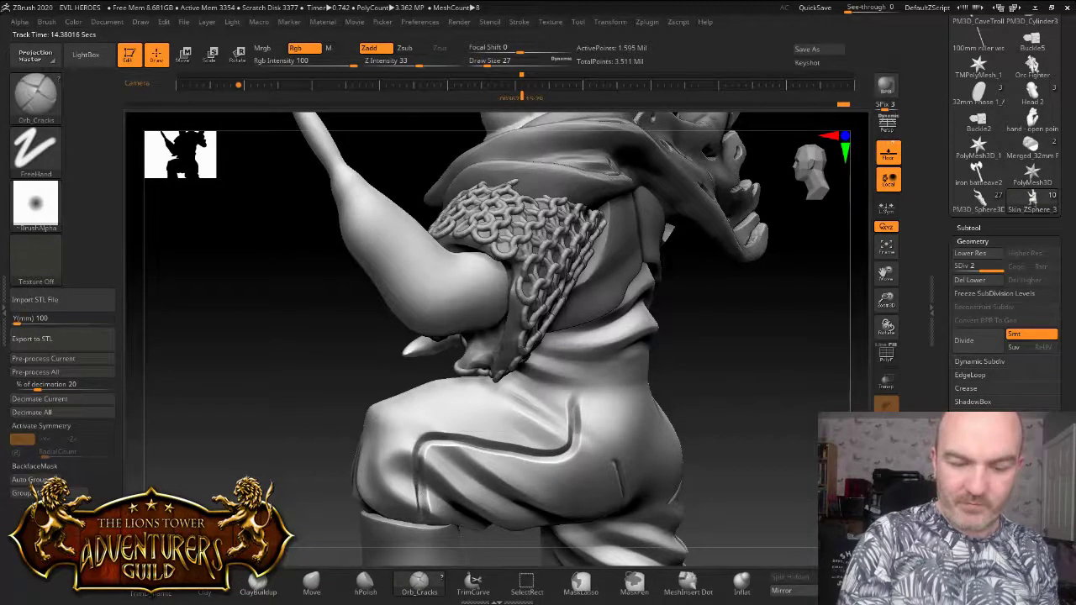
{"action": "mouse_move", "coordinate": [807, 381]}
{"action": "left_mouse_down"}
{"action": "mouse_move", "coordinate": [702, 378]}
{"action": "mouse_move", "coordinate": [715, 361]}
{"action": "mouse_move", "coordinate": [806, 383]}
{"action": "left_mouse_up"}
Build up short stitches across the raised leg's seam groove with ClayBuildup at Draw Size 20
{"action": "left_click", "coordinate": [258, 583]}
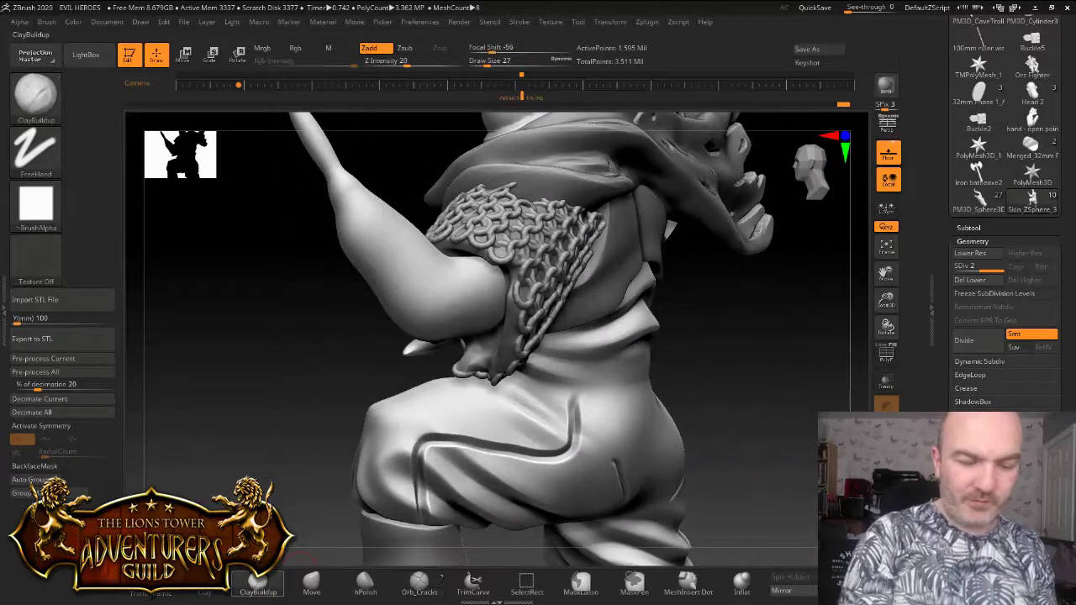
{"action": "left_click", "coordinate": [501, 60]}
{"action": "type", "text": "20"}
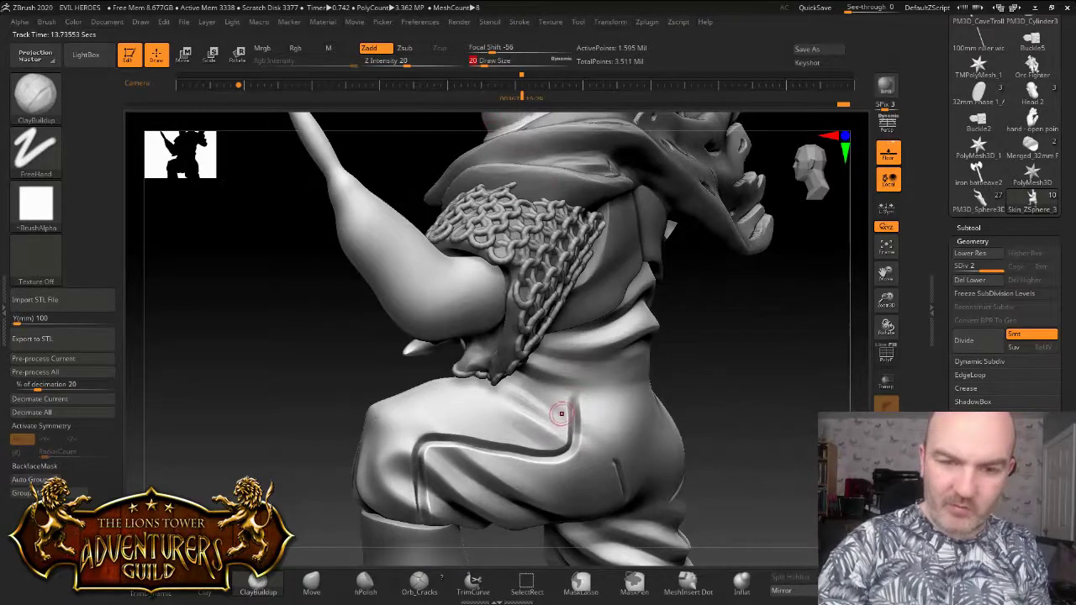
{"action": "key", "text": "Return"}
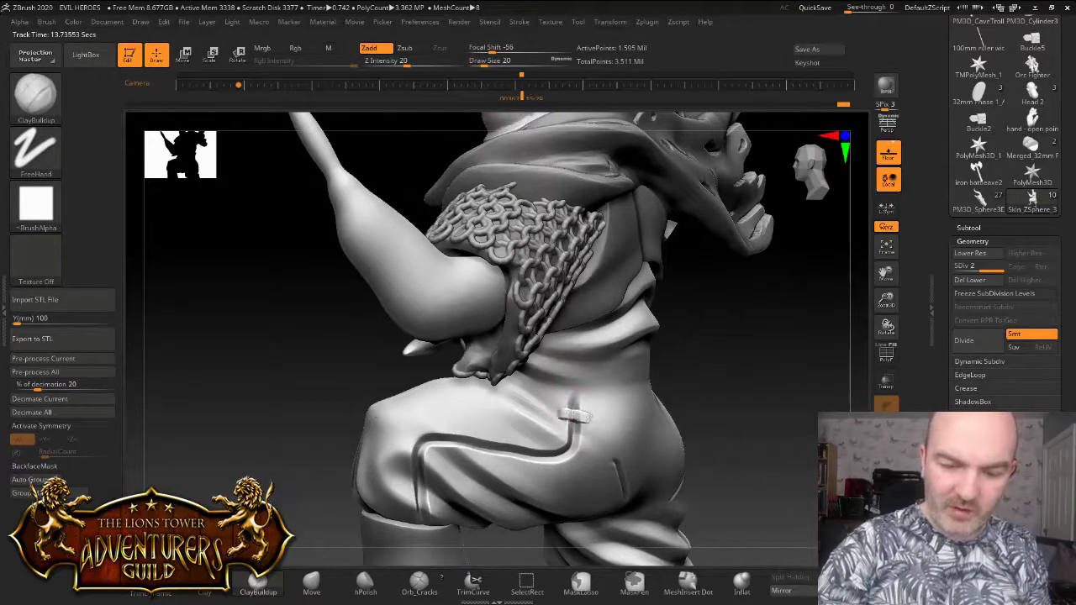
{"action": "left_click_drag", "start_coordinate": [587, 416], "coordinate": [559, 412]}
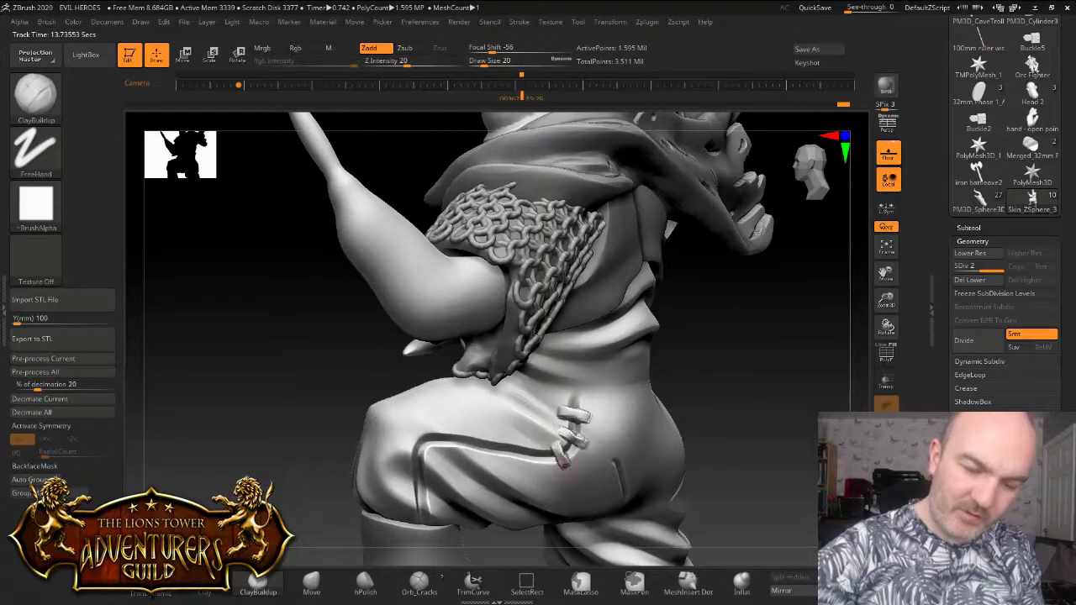
{"action": "mouse_move", "coordinate": [537, 447]}
{"action": "left_mouse_down"}
{"action": "mouse_move", "coordinate": [540, 466]}
{"action": "mouse_move", "coordinate": [520, 459]}
{"action": "left_mouse_up"}
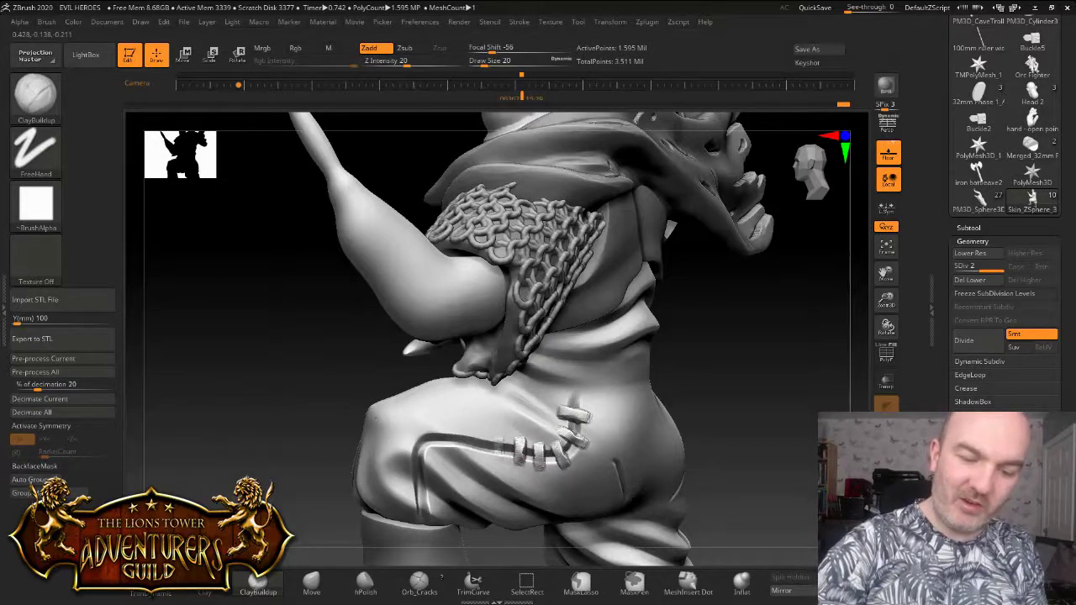
{"action": "mouse_move", "coordinate": [474, 439]}
{"action": "left_mouse_down"}
{"action": "mouse_move", "coordinate": [477, 447]}
{"action": "mouse_move", "coordinate": [435, 451]}
{"action": "left_mouse_up"}
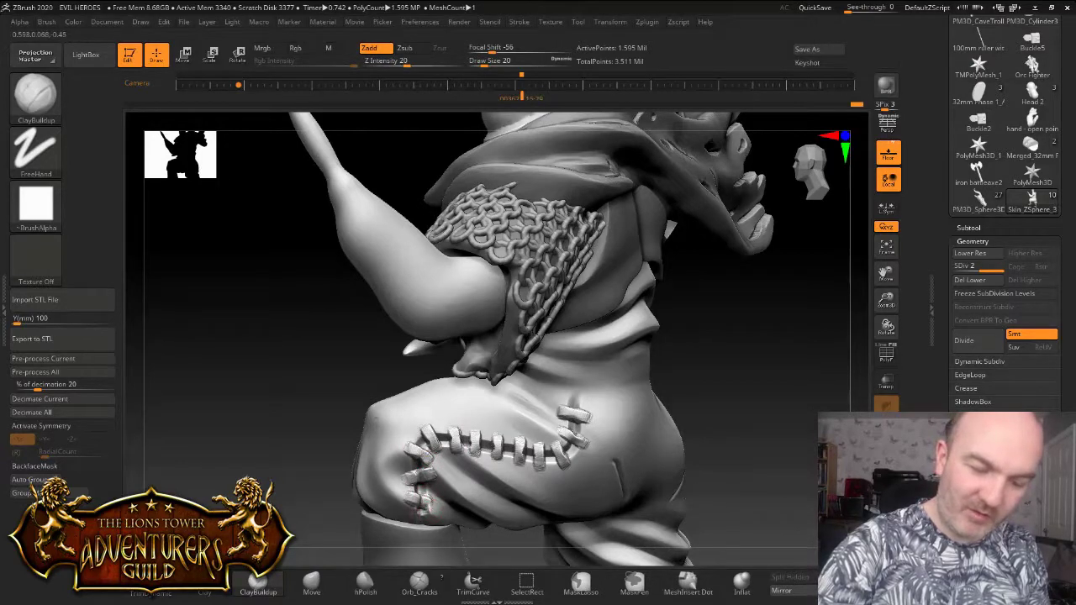
Remesh the body with DynaMesh and rework the raised leg's stitches around the knee
{"action": "key", "text": "ctrl"}
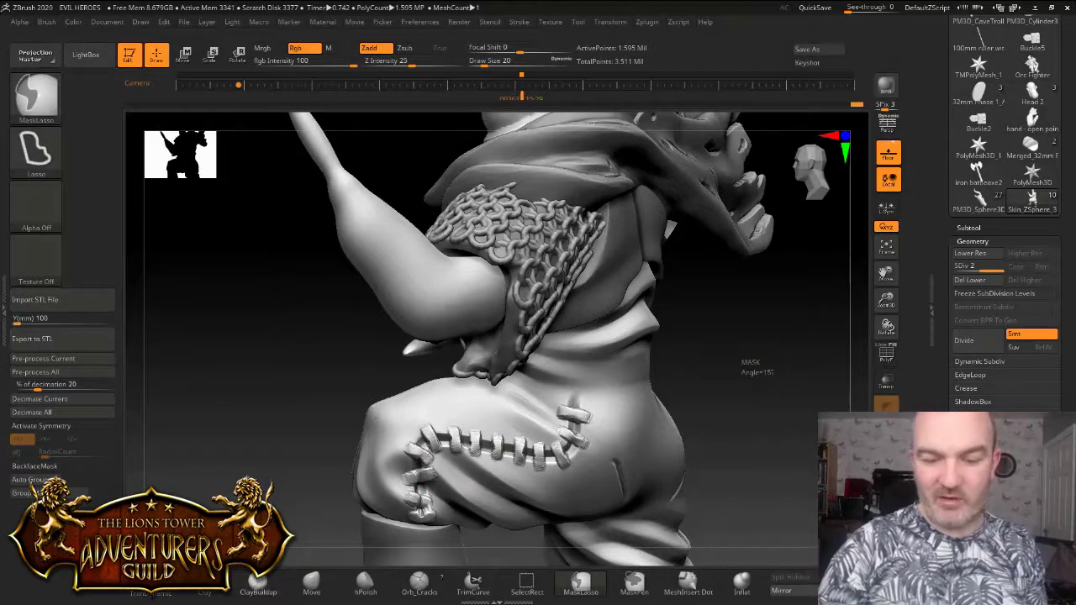
{"action": "key", "text": "shift+d"}
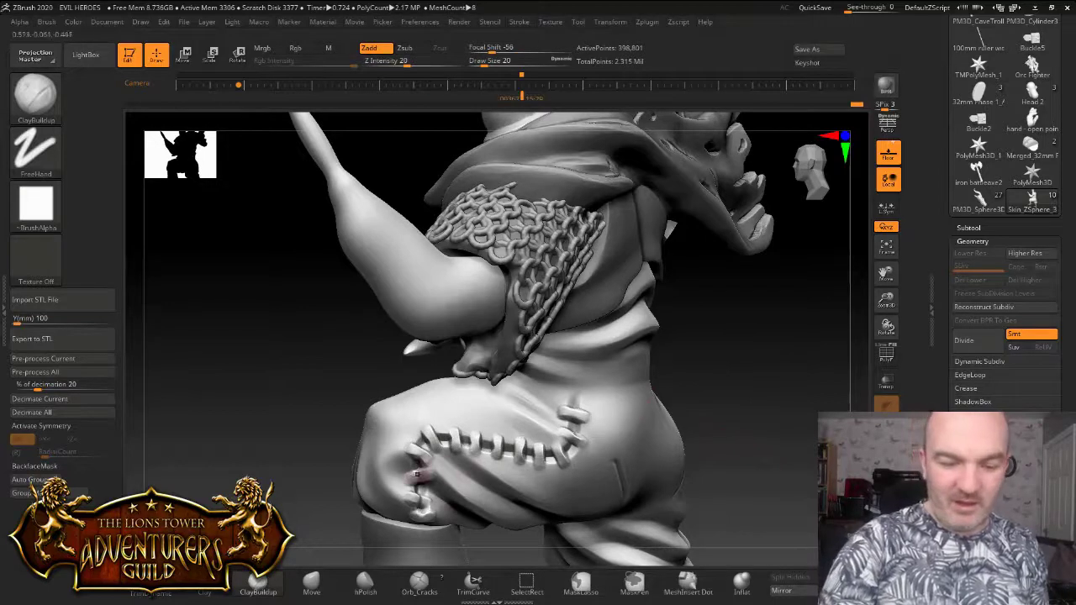
{"action": "mouse_move", "coordinate": [411, 475]}
{"action": "left_mouse_down"}
{"action": "mouse_move", "coordinate": [427, 473]}
{"action": "mouse_move", "coordinate": [408, 497]}
{"action": "left_mouse_up"}
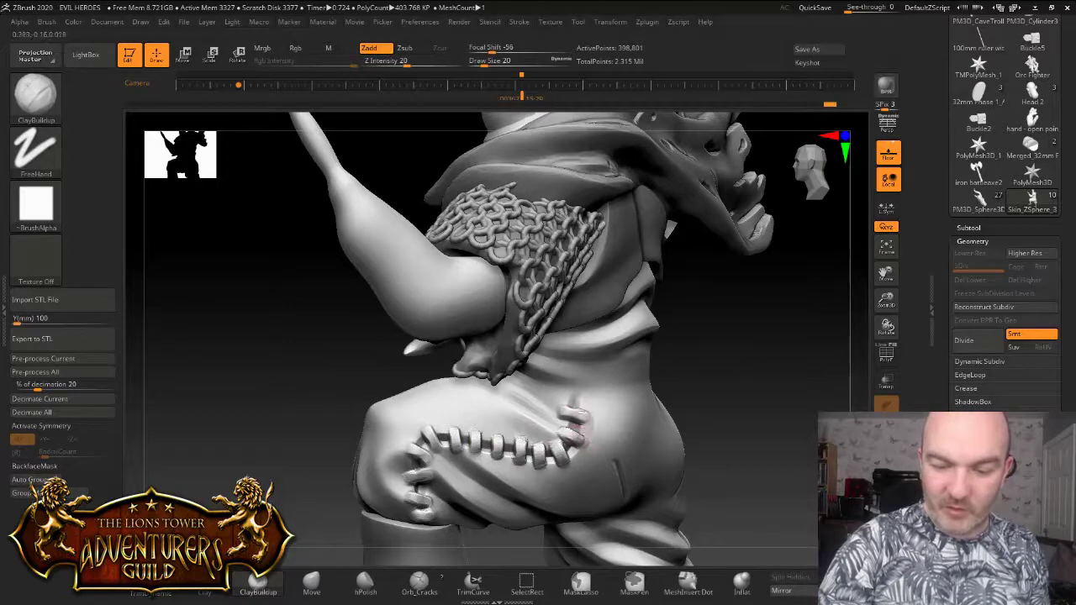
{"action": "mouse_move", "coordinate": [707, 362]}
{"action": "left_mouse_down"}
{"action": "mouse_move", "coordinate": [764, 347]}
{"action": "mouse_move", "coordinate": [770, 356]}
{"action": "left_mouse_up"}
{"action": "mouse_move", "coordinate": [290, 461]}
{"action": "left_mouse_down"}
{"action": "mouse_move", "coordinate": [370, 538]}
{"action": "mouse_move", "coordinate": [321, 479]}
{"action": "left_mouse_up"}
{"action": "right_click_drag", "start_coordinate": [593, 399], "coordinate": [738, 365]}
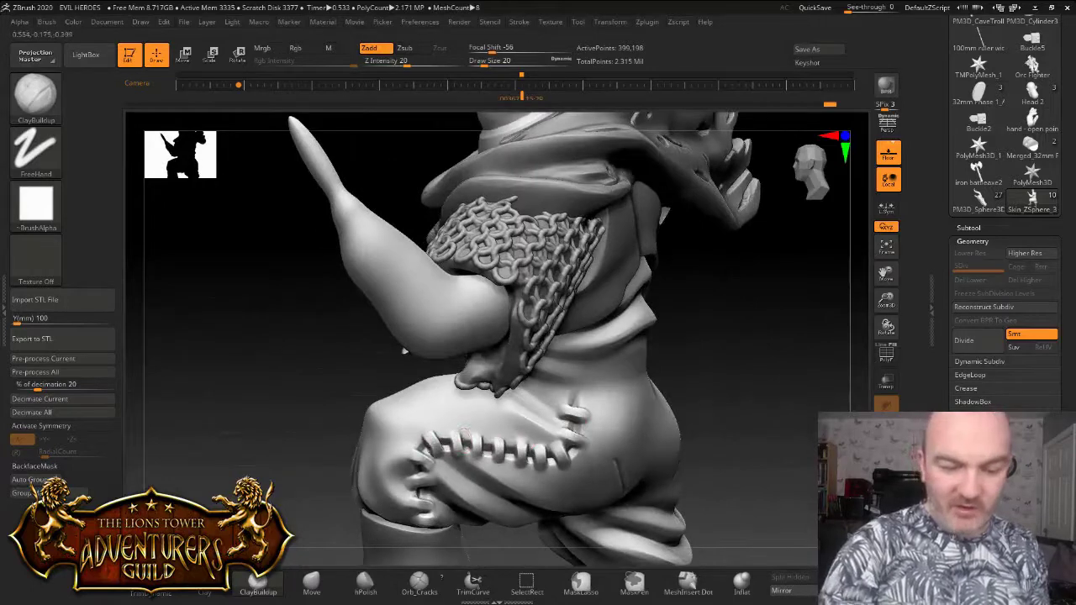
{"action": "key", "text": "ctrl"}
{"action": "left_click_drag", "start_coordinate": [738, 357], "coordinate": [752, 374], "text": "ctrl"}
{"action": "right_click_drag", "start_coordinate": [753, 374], "coordinate": [664, 391]}
{"action": "right_click_drag", "start_coordinate": [574, 426], "coordinate": [579, 496]}
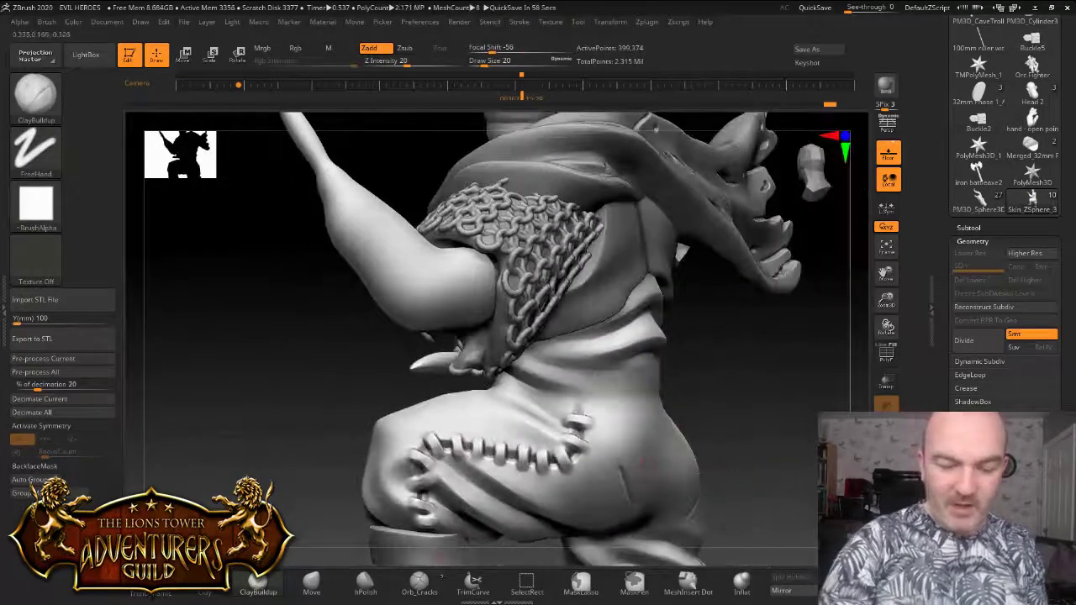
Carve around the raised leg's stitches with Orb_Cracks at Draw Size 17 and Z Intensity 34 to separate them from the cloth
{"action": "left_click", "coordinate": [419, 583]}
{"action": "left_click", "coordinate": [483, 63]}
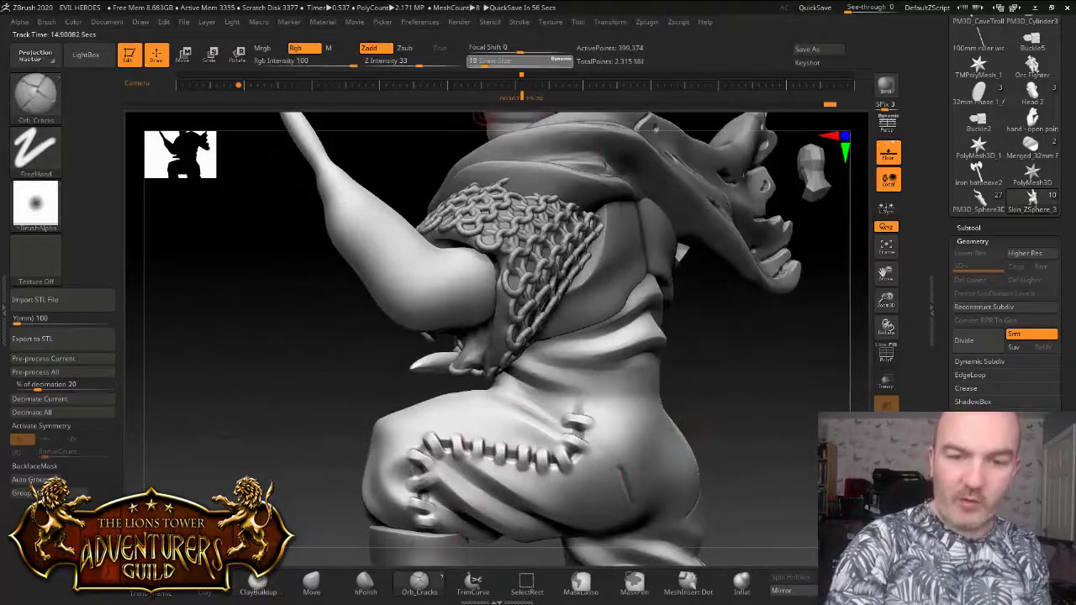
{"action": "left_click", "coordinate": [421, 63]}
{"action": "left_click_drag", "start_coordinate": [666, 368], "coordinate": [722, 380]}
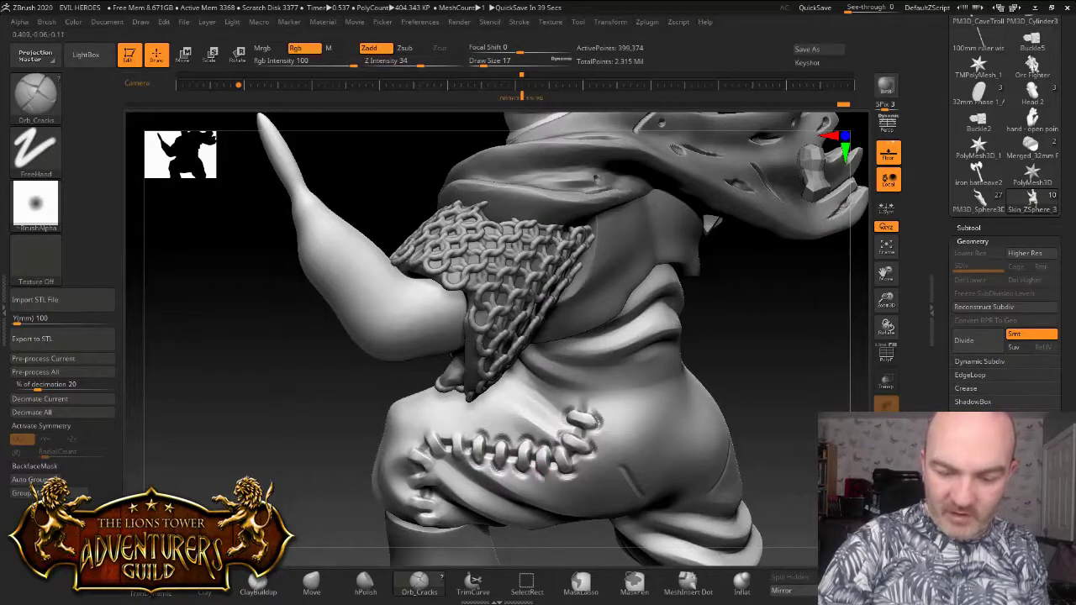
{"action": "left_click_drag", "start_coordinate": [775, 380], "coordinate": [847, 385]}
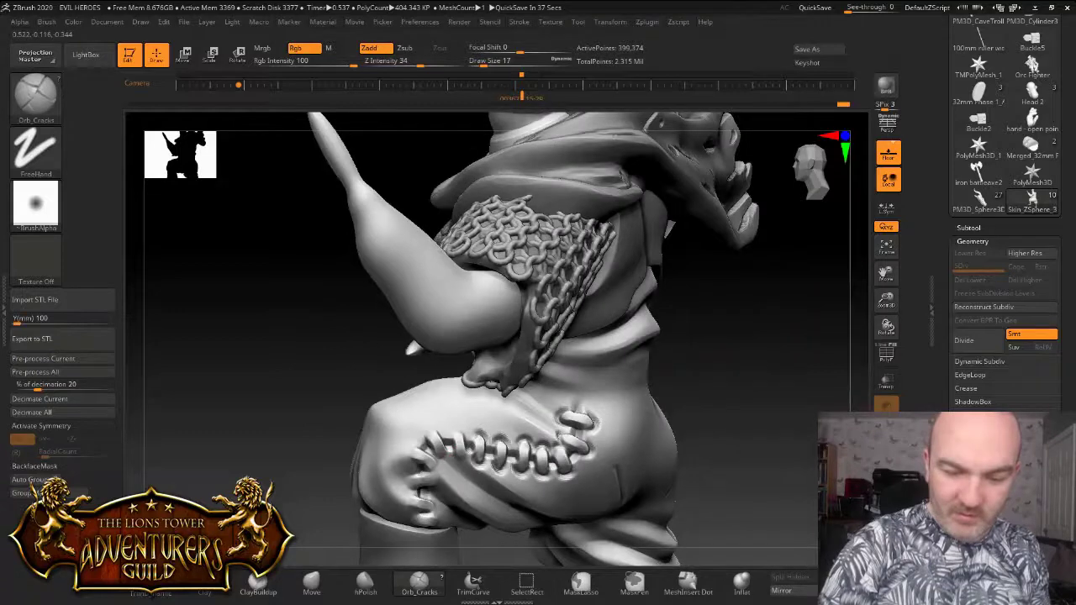
{"action": "left_click_drag", "start_coordinate": [710, 380], "coordinate": [744, 383]}
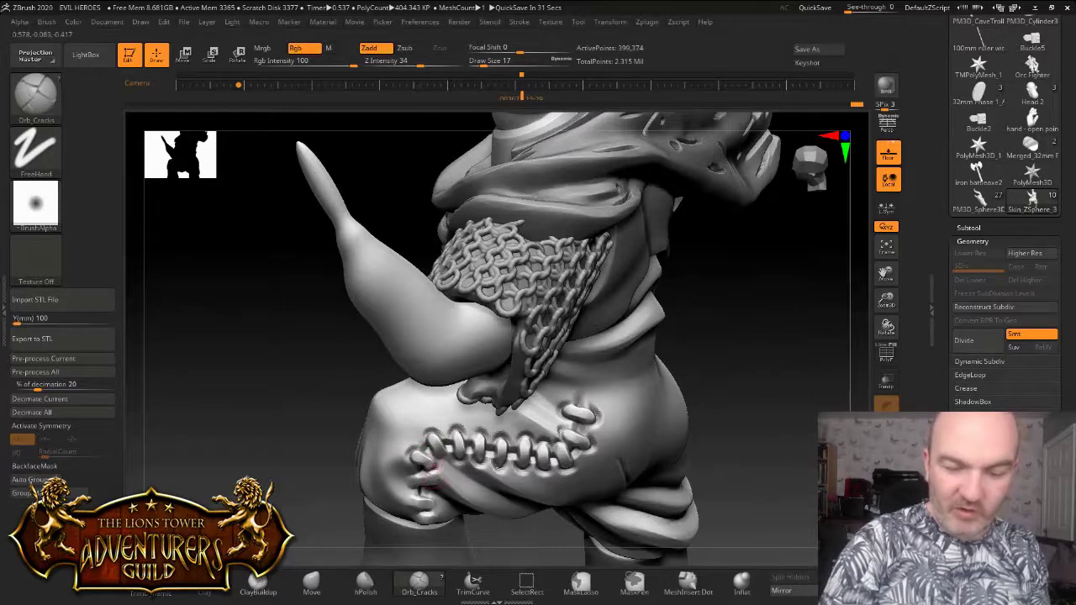
{"action": "right_click_drag", "start_coordinate": [439, 473], "coordinate": [452, 450]}
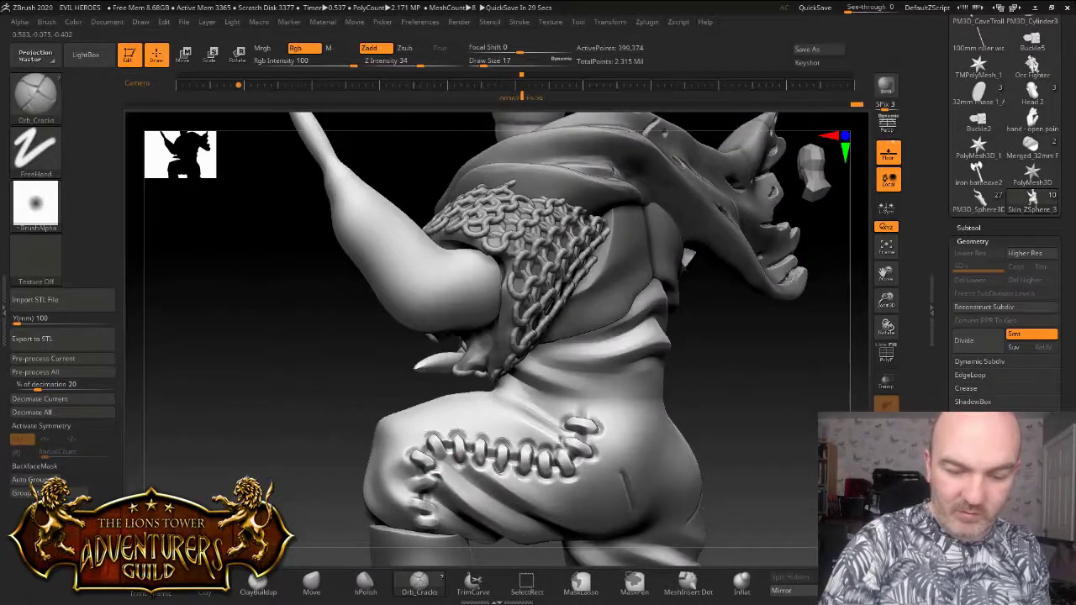
{"action": "mouse_move", "coordinate": [429, 465]}
{"action": "left_mouse_down"}
{"action": "mouse_move", "coordinate": [413, 476]}
{"action": "mouse_move", "coordinate": [423, 487]}
{"action": "mouse_move", "coordinate": [413, 500]}
{"action": "mouse_move", "coordinate": [438, 512]}
{"action": "left_mouse_up"}
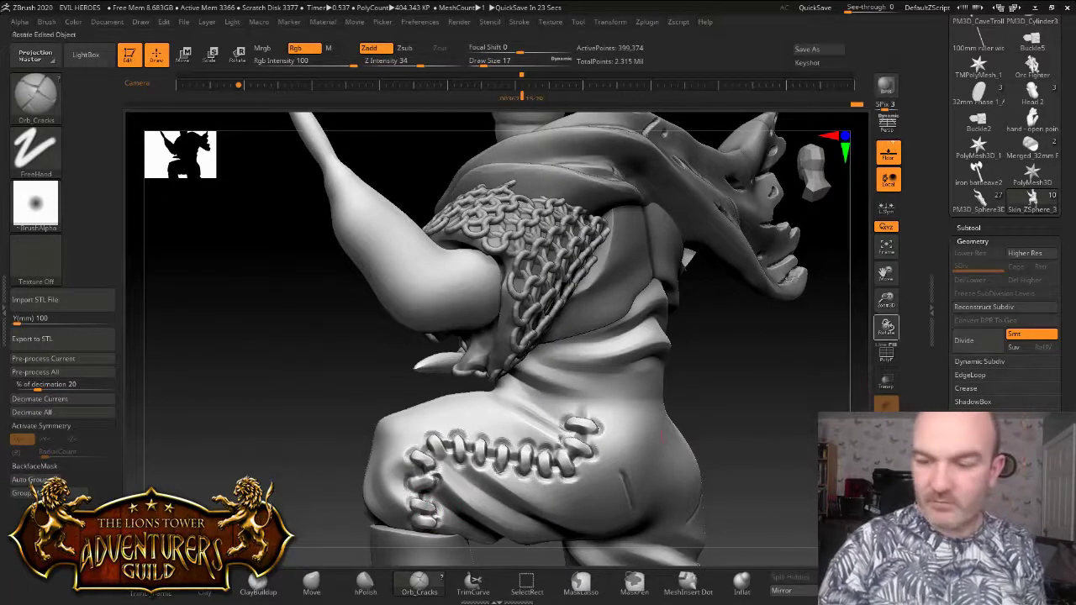
Try to carve a seam groove down the outside of the standing trouser leg at Draw Size 39
{"action": "key", "text": "f"}
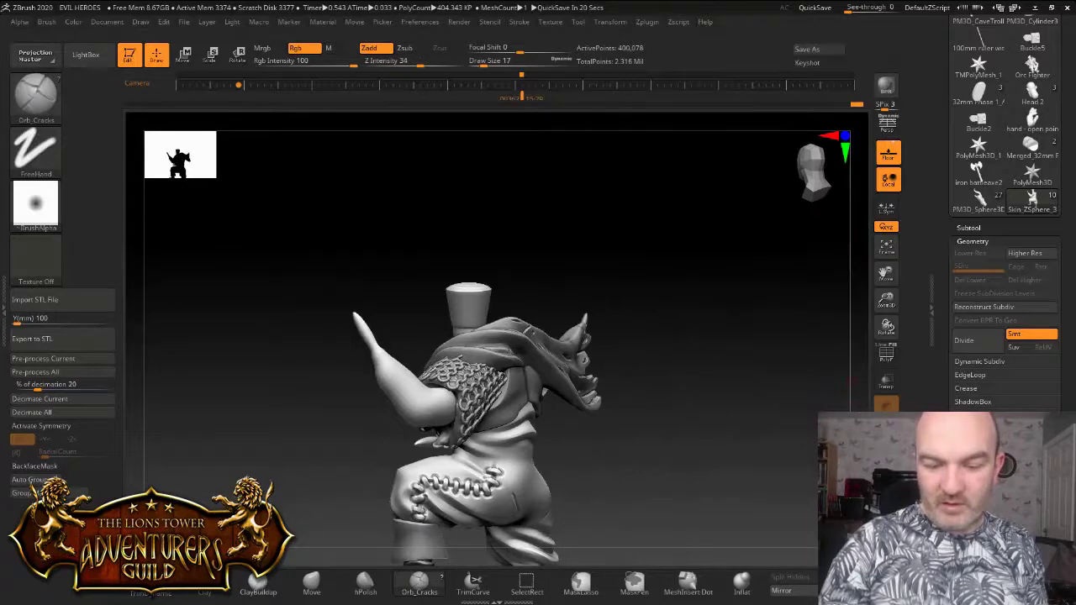
{"action": "left_click_drag", "start_coordinate": [690, 336], "coordinate": [883, 394]}
{"action": "left_click_drag", "start_coordinate": [886, 300], "coordinate": [882, 353]}
{"action": "left_click", "coordinate": [485, 62]}
{"action": "left_click_drag", "start_coordinate": [485, 62], "coordinate": [489, 62]}
{"action": "left_click_drag", "start_coordinate": [323, 380], "coordinate": [306, 501]}
{"action": "mouse_move", "coordinate": [572, 370]}
{"action": "left_mouse_down"}
{"action": "mouse_move", "coordinate": [672, 370]}
{"action": "mouse_move", "coordinate": [370, 345]}
{"action": "mouse_move", "coordinate": [533, 383]}
{"action": "left_mouse_up"}
{"action": "key", "text": "ctrl"}
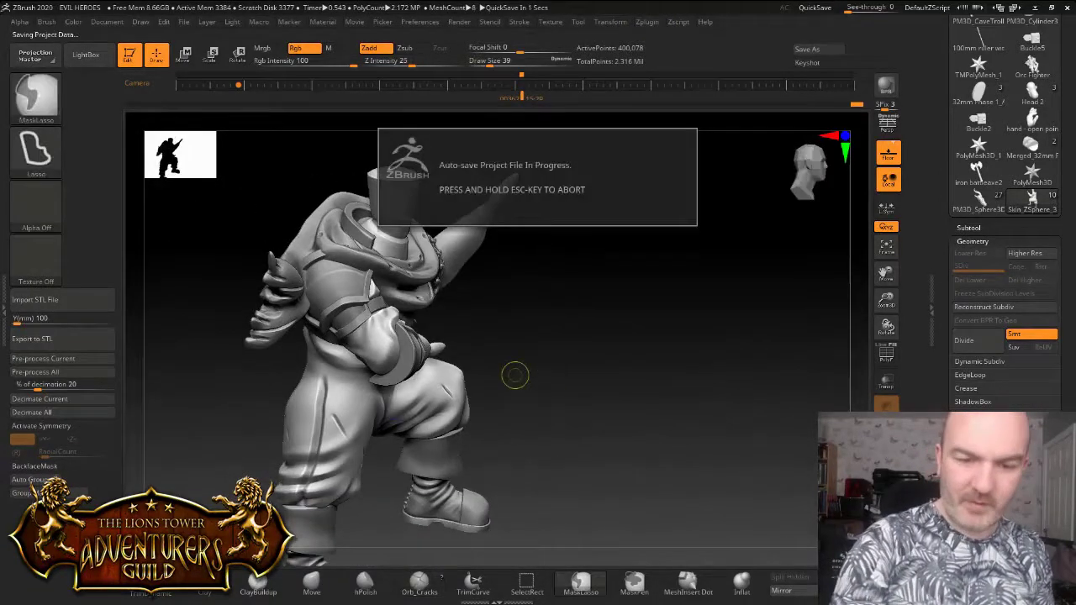
{"action": "key", "text": "Escape"}
{"action": "key", "text": "ctrl"}
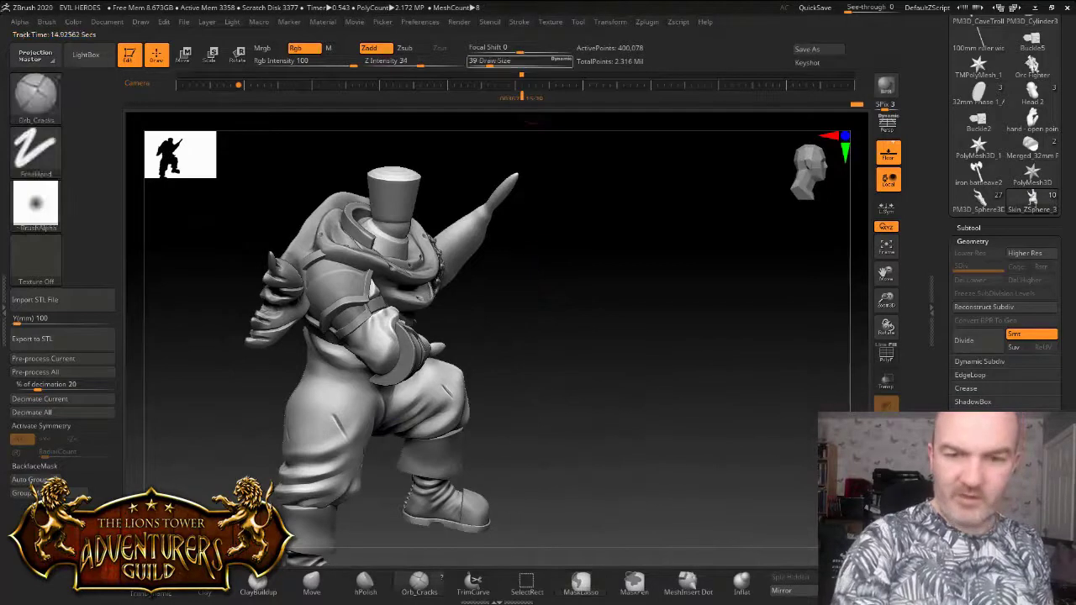
Carve a seam groove down the outside of the standing trouser leg at Draw Size 27 and build ClayBuildup stitches across it
{"action": "left_click", "coordinate": [485, 63]}
{"action": "right_click_drag", "start_coordinate": [324, 370], "coordinate": [364, 371]}
{"action": "left_click_drag", "start_coordinate": [327, 383], "coordinate": [312, 456]}
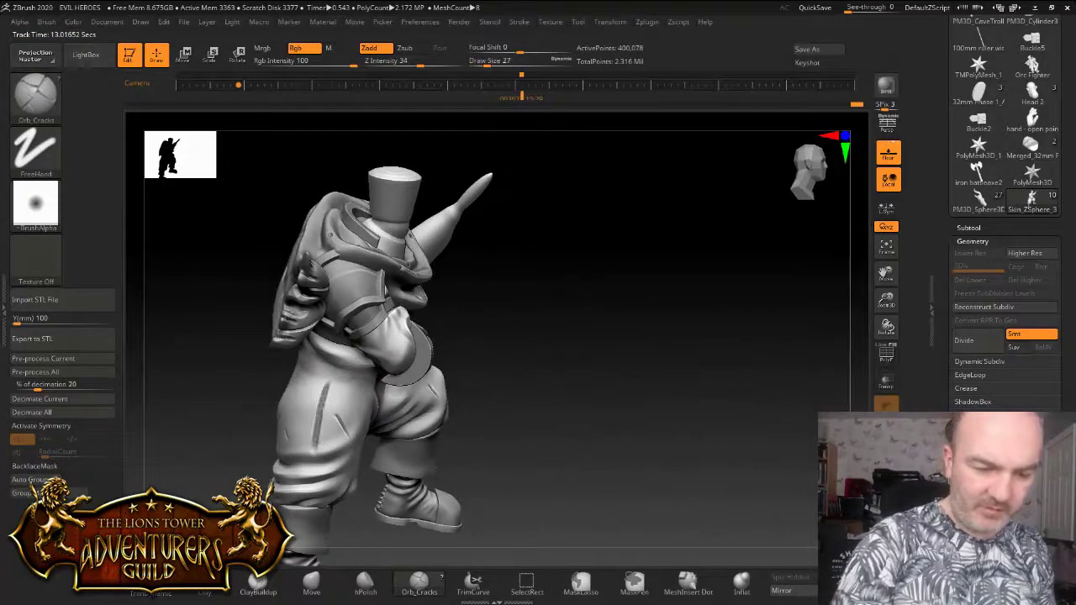
{"action": "mouse_move", "coordinate": [380, 420]}
{"action": "right_mouse_down"}
{"action": "mouse_move", "coordinate": [281, 422]}
{"action": "mouse_move", "coordinate": [395, 427]}
{"action": "right_mouse_up"}
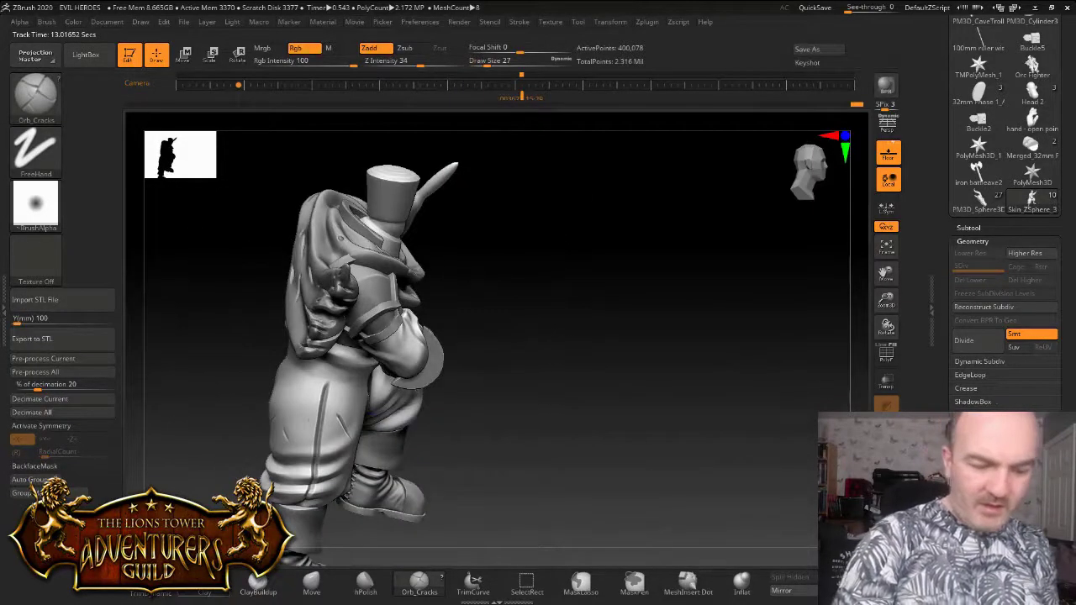
{"action": "left_click", "coordinate": [258, 582]}
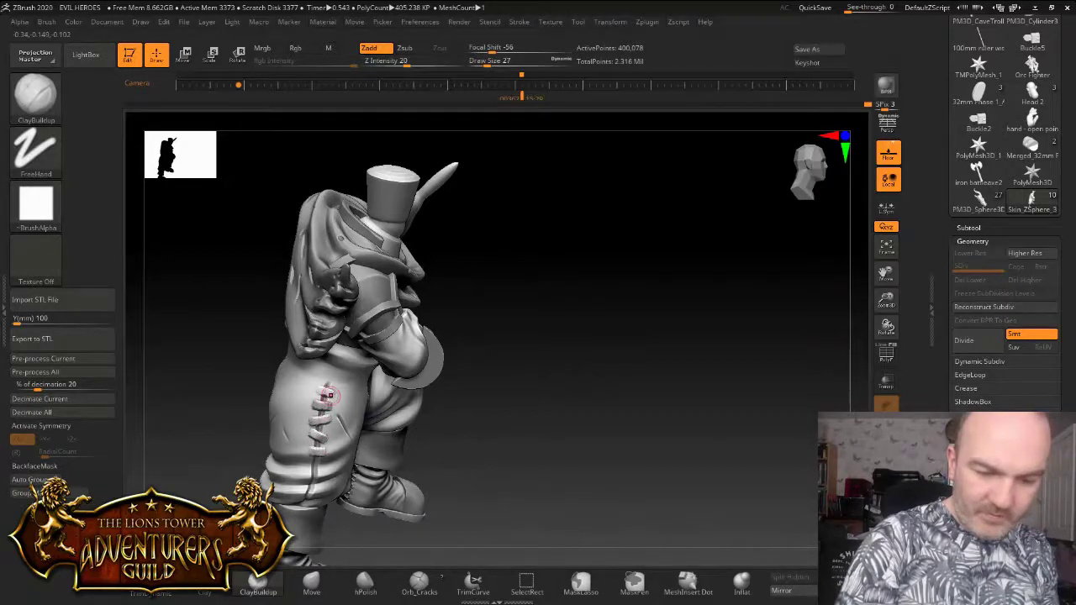
{"action": "right_click_drag", "start_coordinate": [324, 395], "coordinate": [291, 381]}
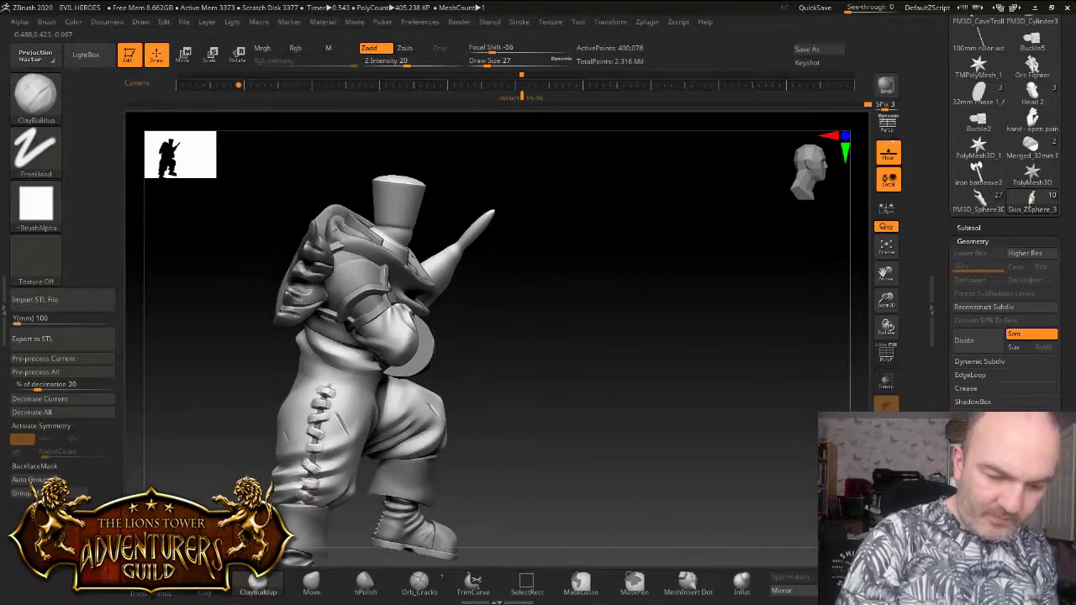
Remesh the body with DynaMesh and touch up the ClayBuildup stitches along the standing trouser leg's outer seam
{"action": "left_click_drag", "start_coordinate": [600, 341], "coordinate": [616, 353], "text": "ctrl"}
{"action": "right_click_drag", "start_coordinate": [384, 431], "coordinate": [320, 427]}
{"action": "right_click_drag", "start_coordinate": [362, 463], "coordinate": [333, 444]}
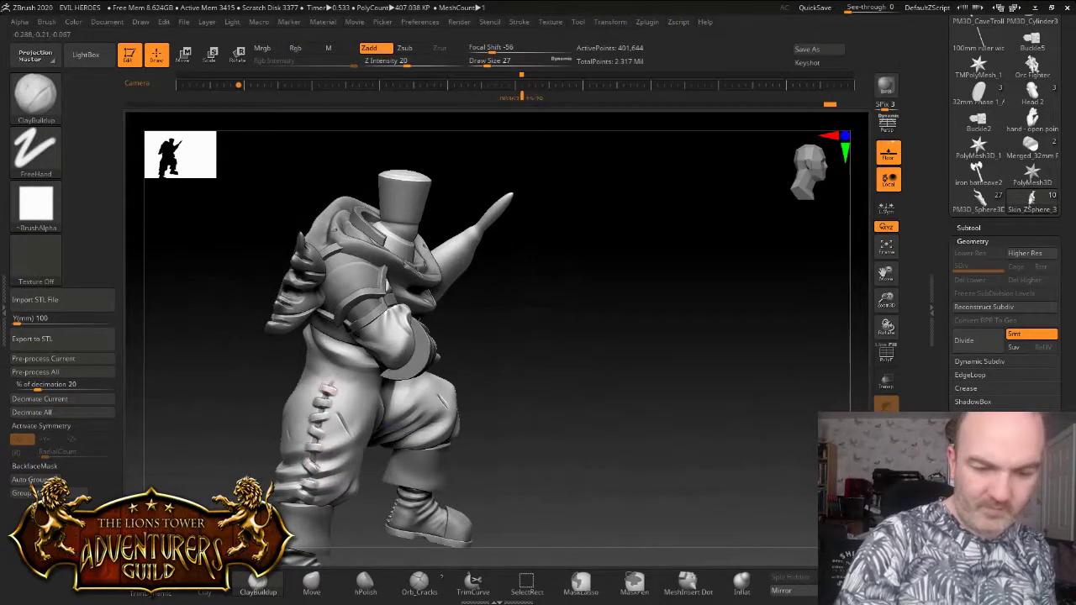
{"action": "mouse_move", "coordinate": [336, 384]}
{"action": "right_mouse_down"}
{"action": "mouse_move", "coordinate": [316, 455]}
{"action": "mouse_move", "coordinate": [387, 474]}
{"action": "mouse_move", "coordinate": [607, 421]}
{"action": "mouse_move", "coordinate": [581, 405]}
{"action": "right_mouse_up"}
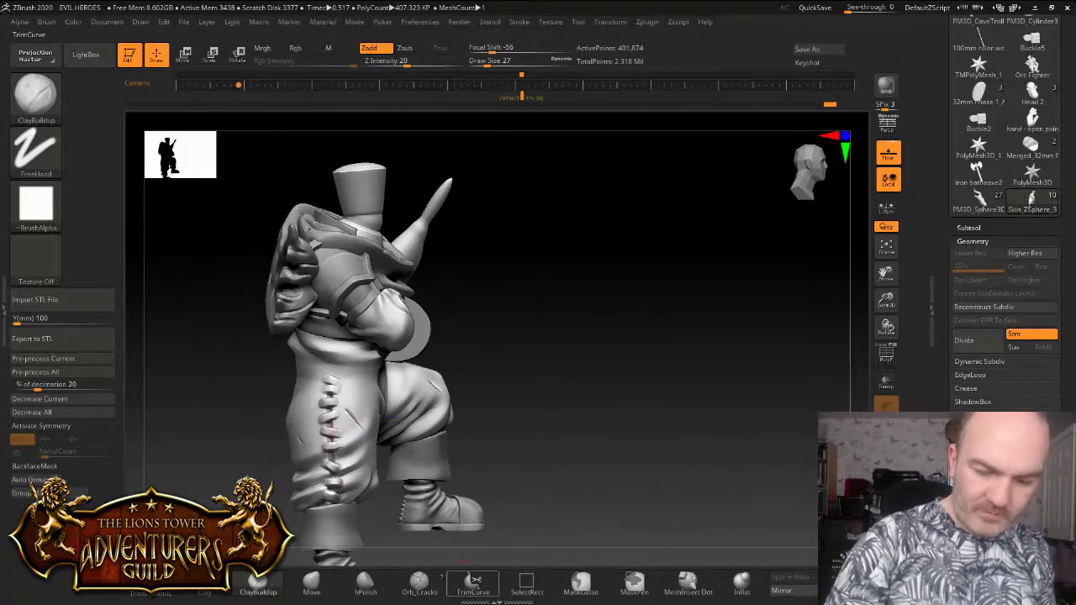
Carve around the standing leg's stitches with Orb_Cracks at Draw Size 12 and Z Intensity 34, then remesh the body with DynaMesh
{"action": "left_click", "coordinate": [419, 582]}
{"action": "left_click", "coordinate": [481, 65]}
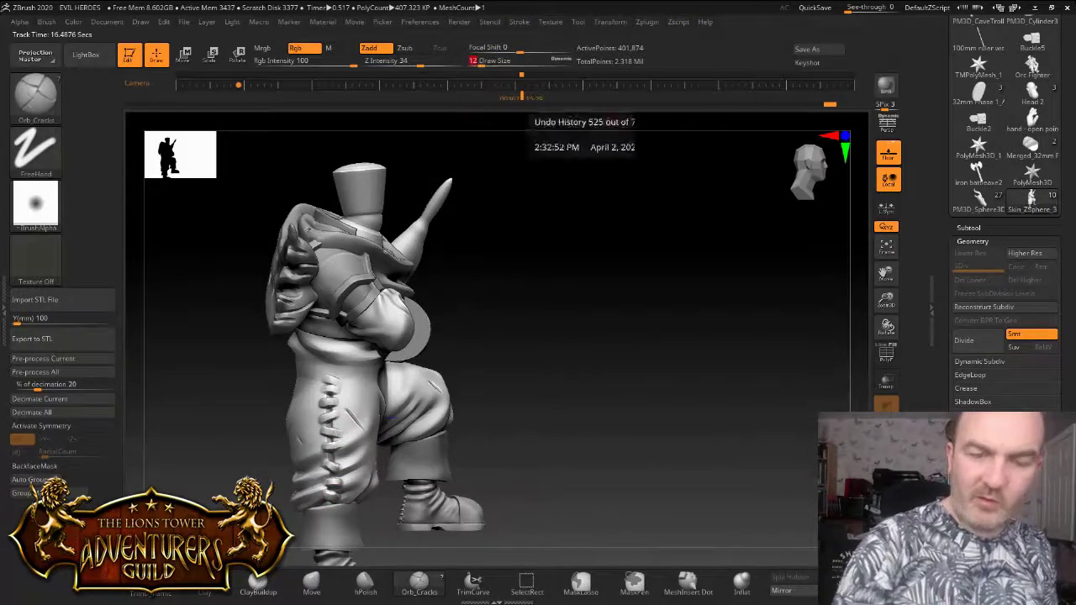
{"action": "left_click_drag", "start_coordinate": [886, 300], "coordinate": [886, 346]}
{"action": "left_click_drag", "start_coordinate": [348, 327], "coordinate": [354, 344]}
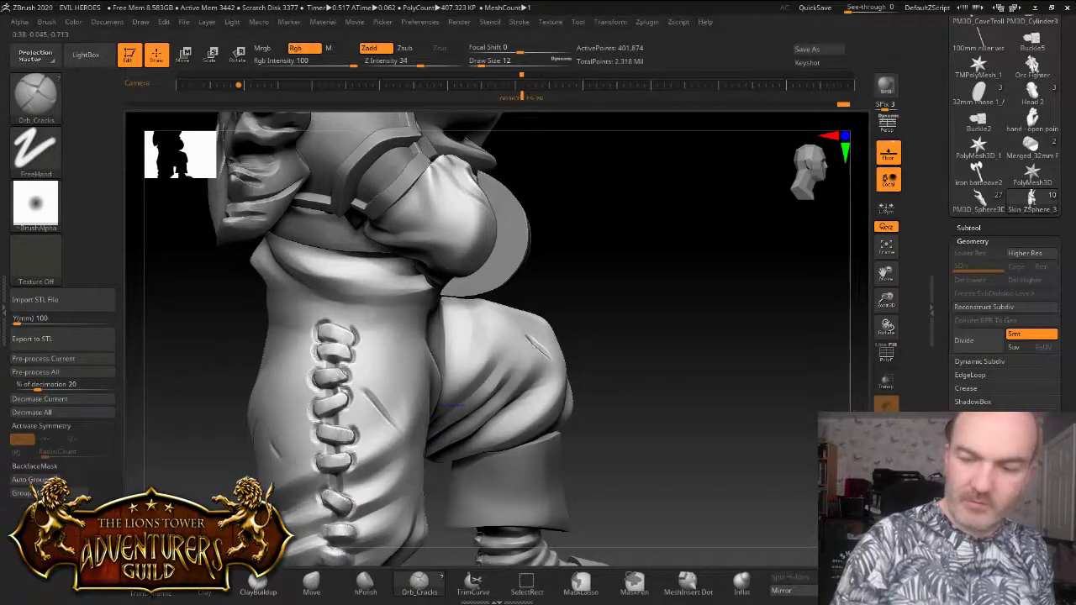
{"action": "right_click_drag", "start_coordinate": [352, 504], "coordinate": [385, 390], "text": "alt"}
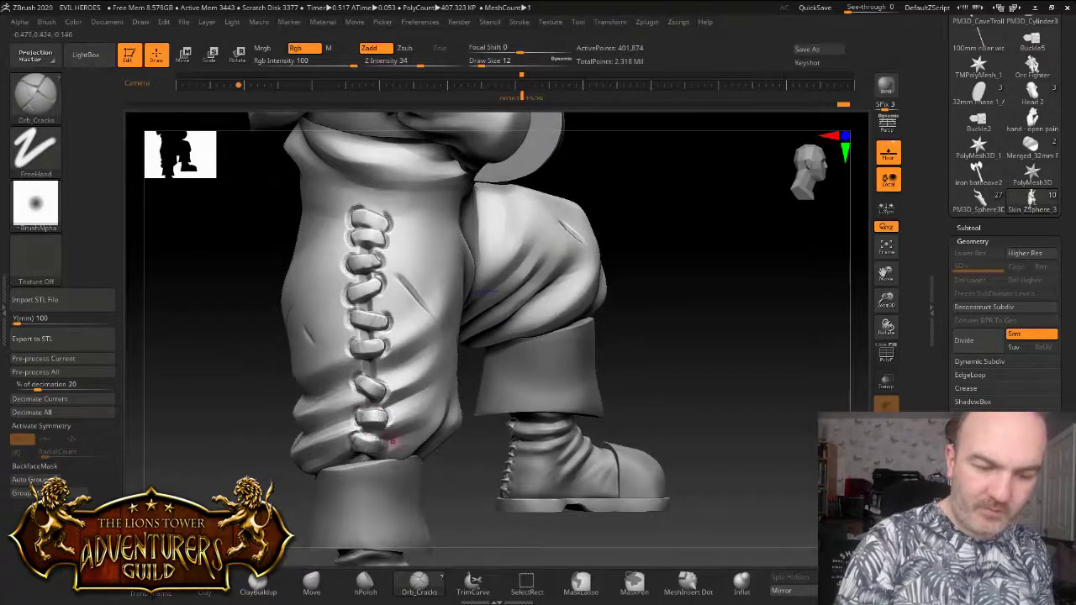
{"action": "left_click_drag", "start_coordinate": [716, 264], "coordinate": [732, 282], "text": "ctrl"}
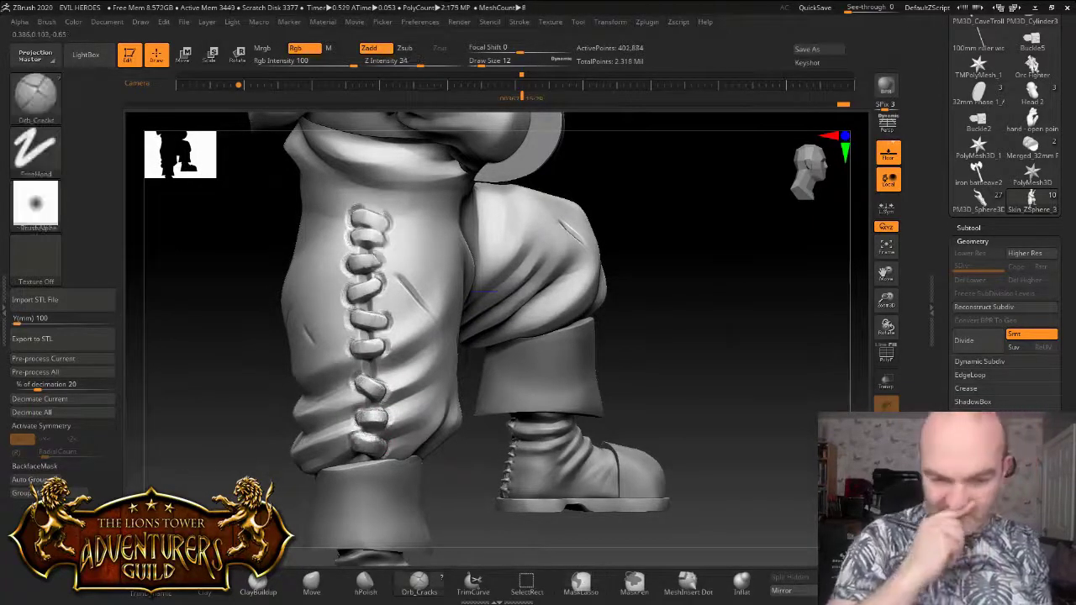
Examine the whole figure from several angles to check the stitched trousers, torn collar and overall pose
{"action": "left_click_drag", "start_coordinate": [886, 300], "coordinate": [589, 277]}
{"action": "left_click_drag", "start_coordinate": [841, 276], "coordinate": [984, 277]}
{"action": "left_click_drag", "start_coordinate": [160, 296], "coordinate": [274, 301]}
{"action": "left_click_drag", "start_coordinate": [538, 286], "coordinate": [505, 288]}
{"action": "left_click_drag", "start_coordinate": [192, 307], "coordinate": [273, 304]}
{"action": "left_click_drag", "start_coordinate": [168, 311], "coordinate": [410, 329]}
{"action": "mouse_move", "coordinate": [193, 335]}
{"action": "left_mouse_down"}
{"action": "mouse_move", "coordinate": [197, 353]}
{"action": "mouse_move", "coordinate": [212, 328]}
{"action": "mouse_move", "coordinate": [195, 331]}
{"action": "left_mouse_up"}
{"action": "mouse_move", "coordinate": [504, 336]}
{"action": "right_mouse_down"}
{"action": "mouse_move", "coordinate": [479, 316]}
{"action": "mouse_move", "coordinate": [475, 273]}
{"action": "right_mouse_up"}
{"action": "right_click_drag", "start_coordinate": [475, 273], "coordinate": [460, 320], "text": "alt"}
{"action": "left_click_drag", "start_coordinate": [950, 324], "coordinate": [950, 326]}
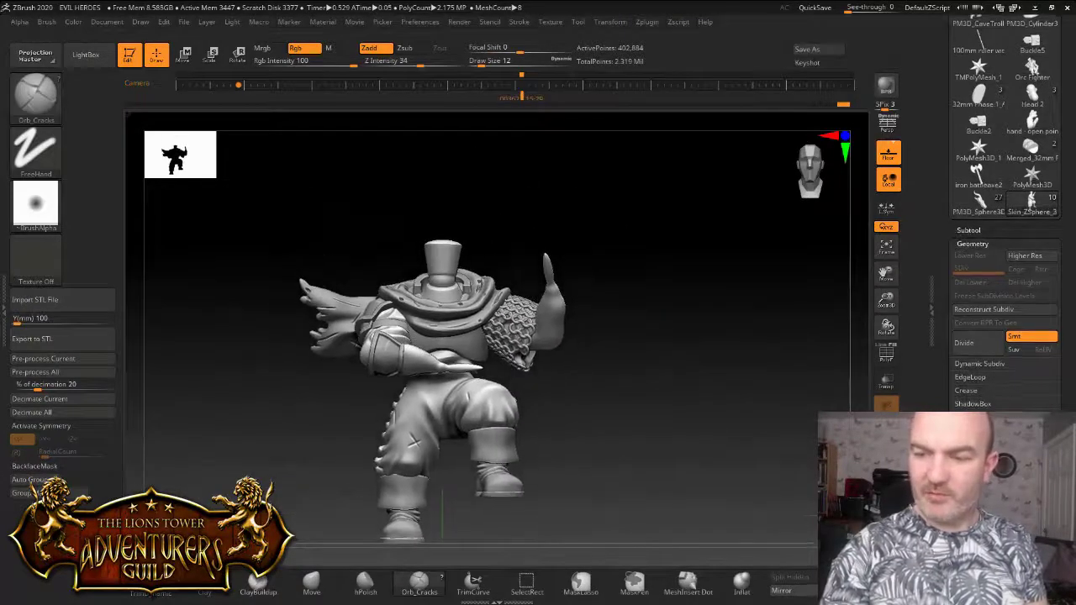
Show the Knight GreatSword1 subtool and check how the sword sits against the figure
{"action": "left_click", "coordinate": [968, 230]}
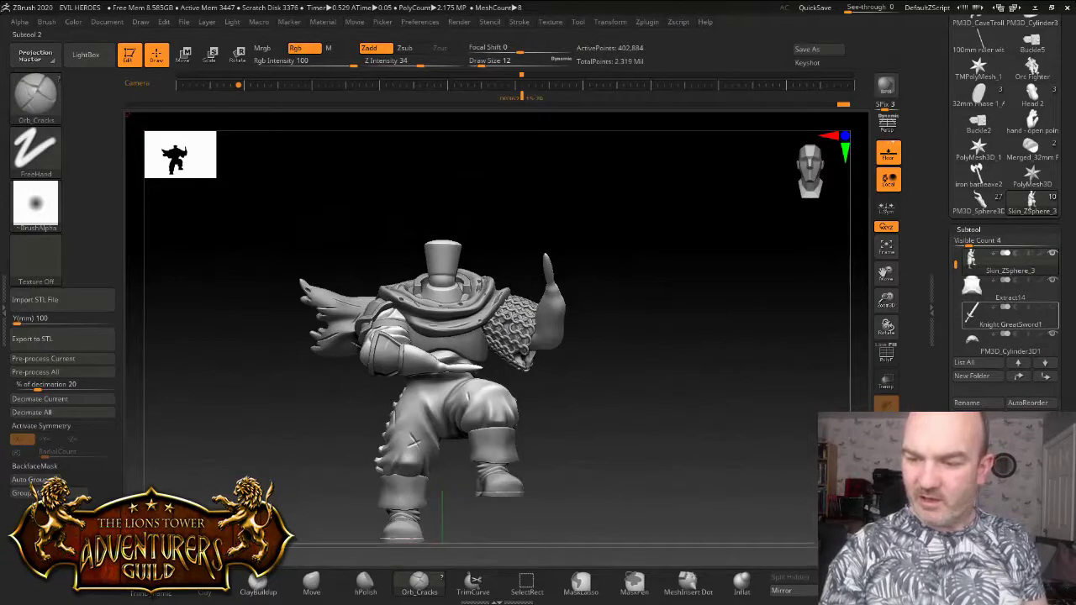
{"action": "left_click", "coordinate": [1053, 307]}
{"action": "mouse_move", "coordinate": [622, 353]}
{"action": "right_mouse_down"}
{"action": "mouse_move", "coordinate": [609, 341]}
{"action": "mouse_move", "coordinate": [492, 348]}
{"action": "mouse_move", "coordinate": [614, 357]}
{"action": "right_mouse_up"}
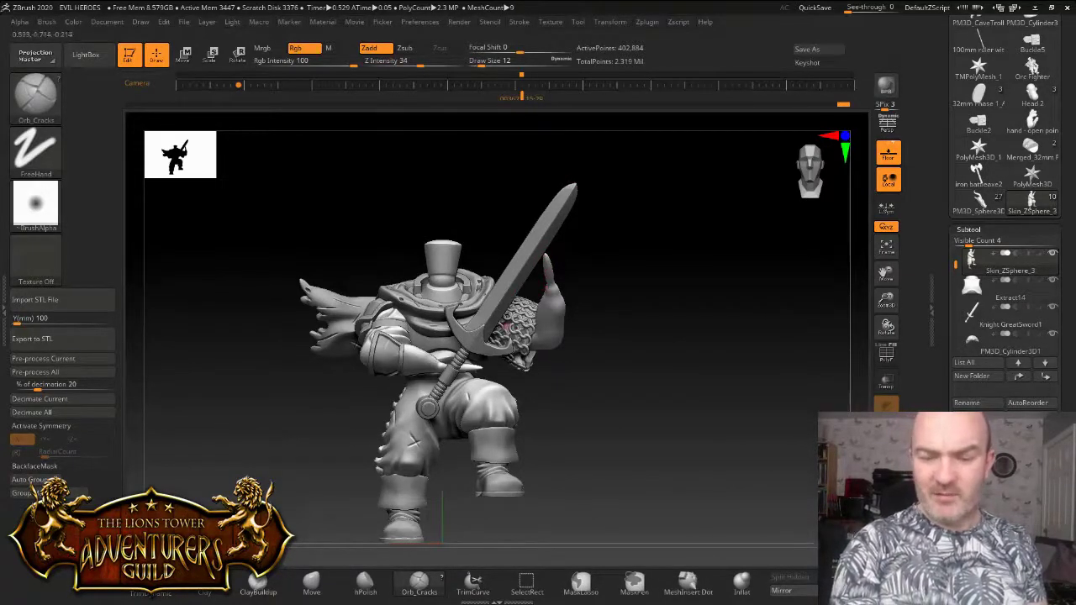
{"action": "right_click_drag", "start_coordinate": [508, 329], "coordinate": [446, 335]}
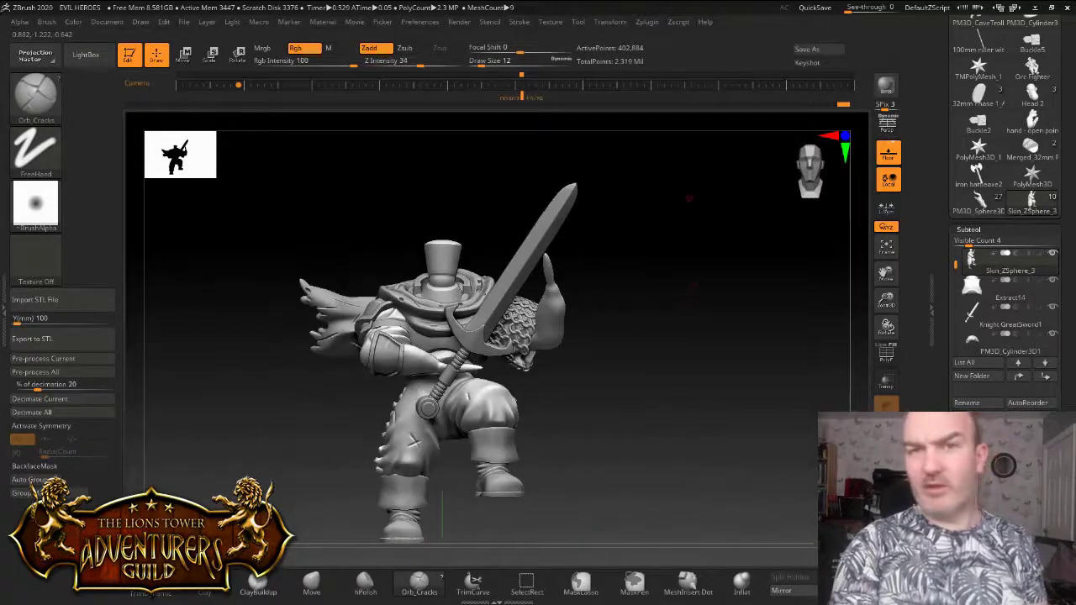
{"action": "left_click_drag", "start_coordinate": [886, 300], "coordinate": [883, 267]}
{"action": "right_click_drag", "start_coordinate": [756, 286], "coordinate": [622, 294]}
{"action": "left_click_drag", "start_coordinate": [673, 336], "coordinate": [757, 336], "text": "shift"}
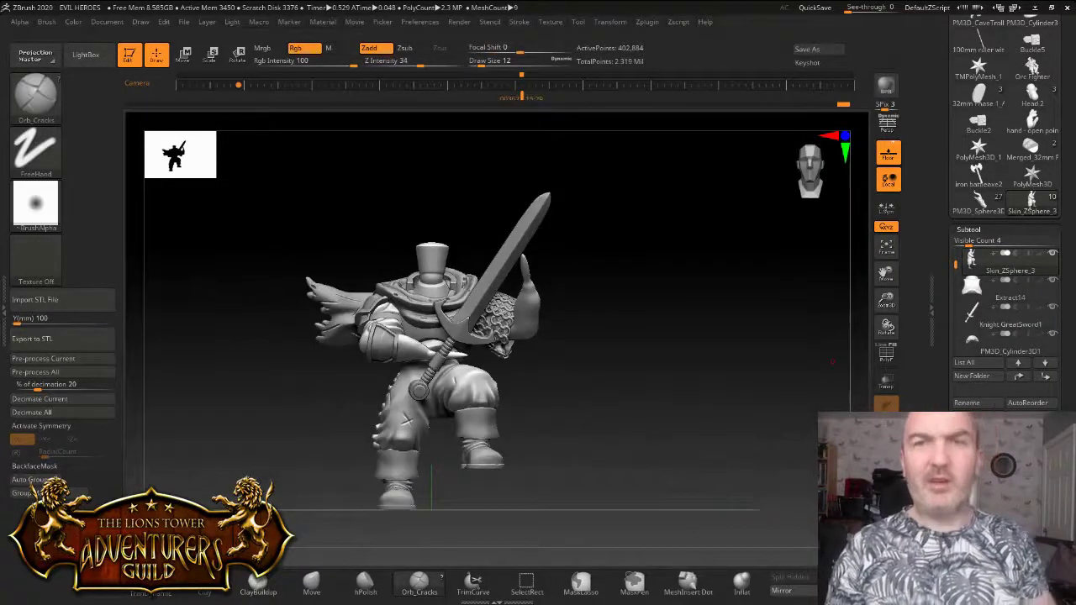